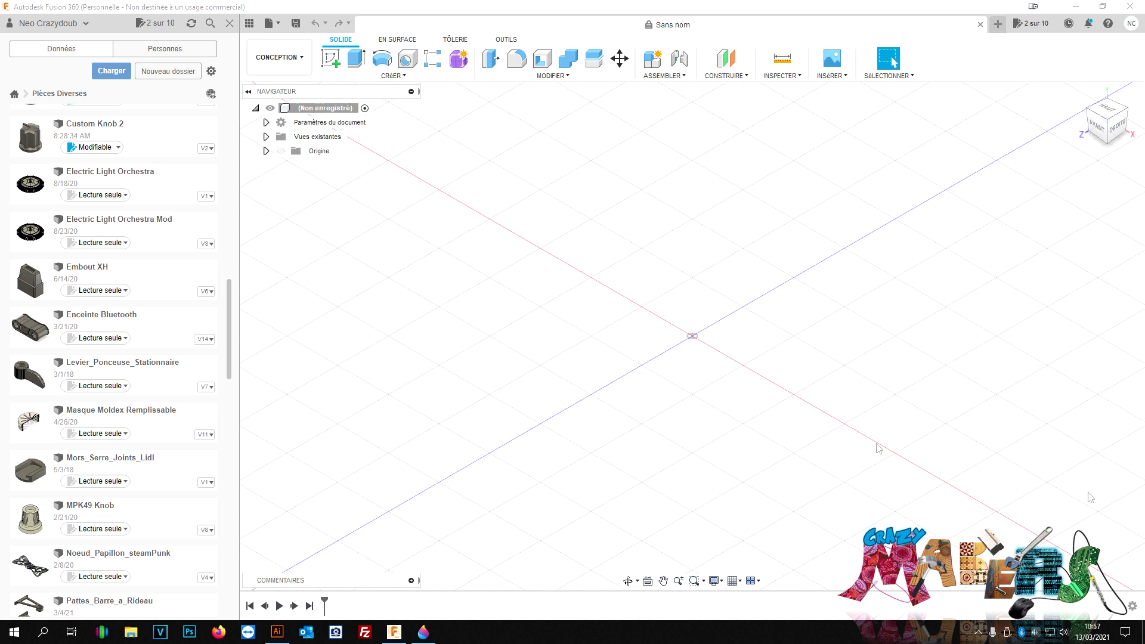
Step: Bring the ram-head drawing forward in Illustrator and zoom in to 1600%
left_click(278, 631)
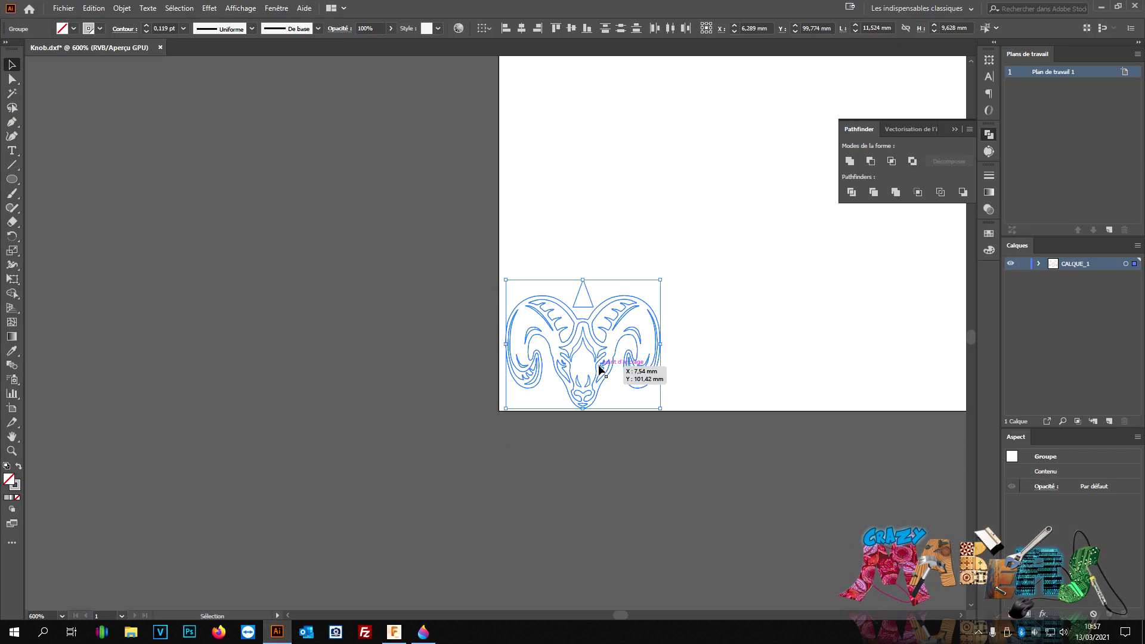
scroll(590, 381, "up", 3, "alt")
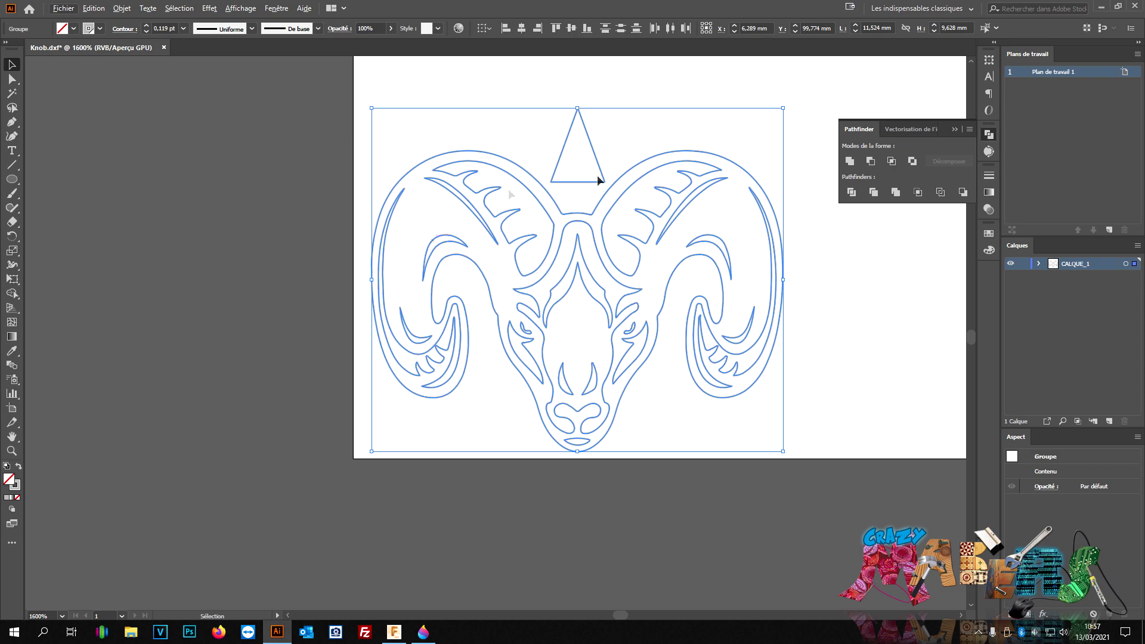
scroll(537, 307, "up", 1)
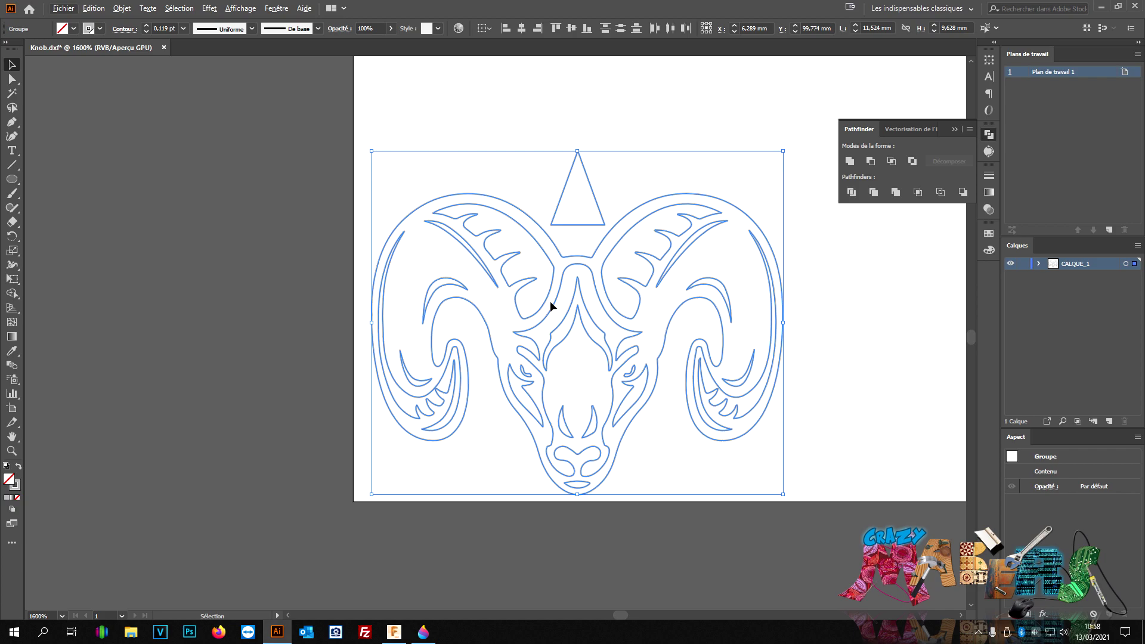
left_click(845, 340)
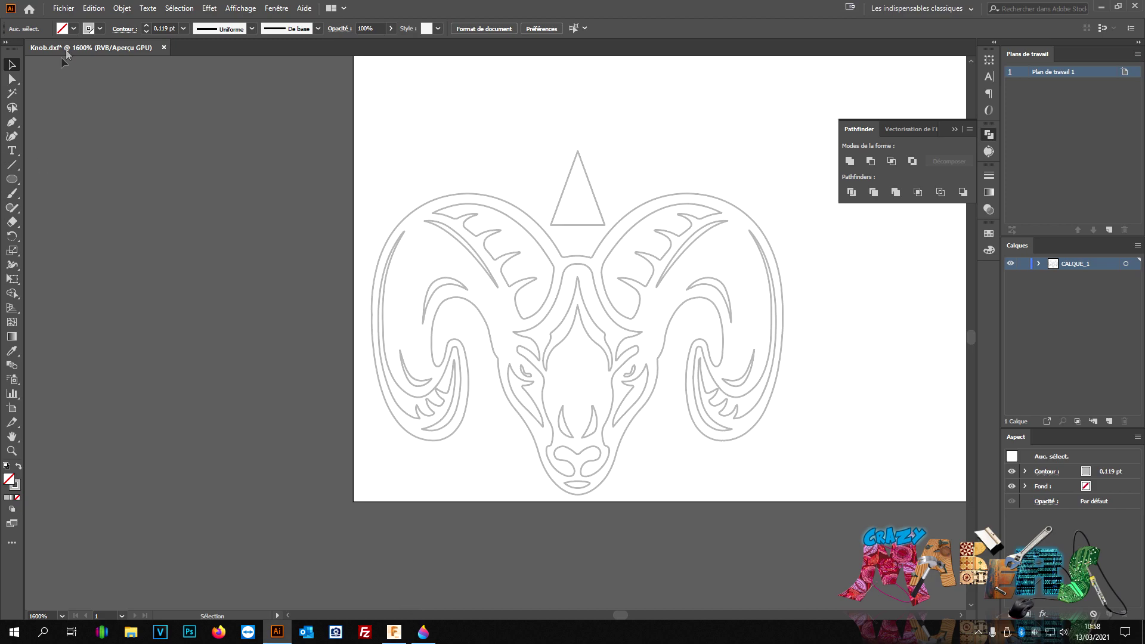
Step: Review the Knob.dxf AutoCAD DXF export settings, then select the whole ram drawing
left_click(64, 8)
left_click(418, 232)
left_click(214, 276)
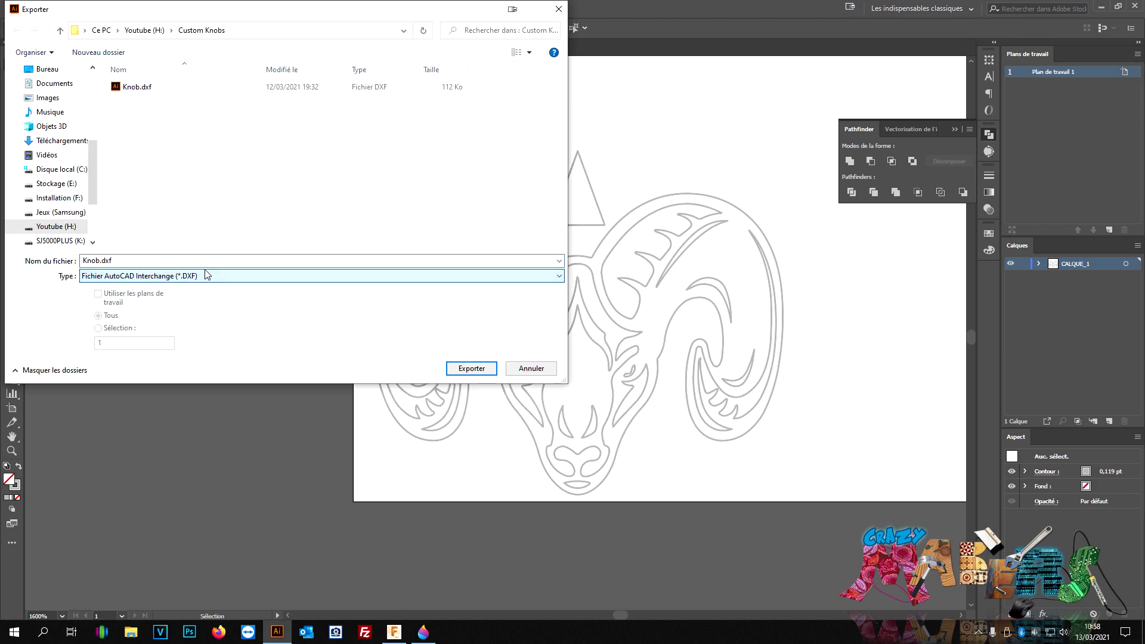
left_click(528, 370)
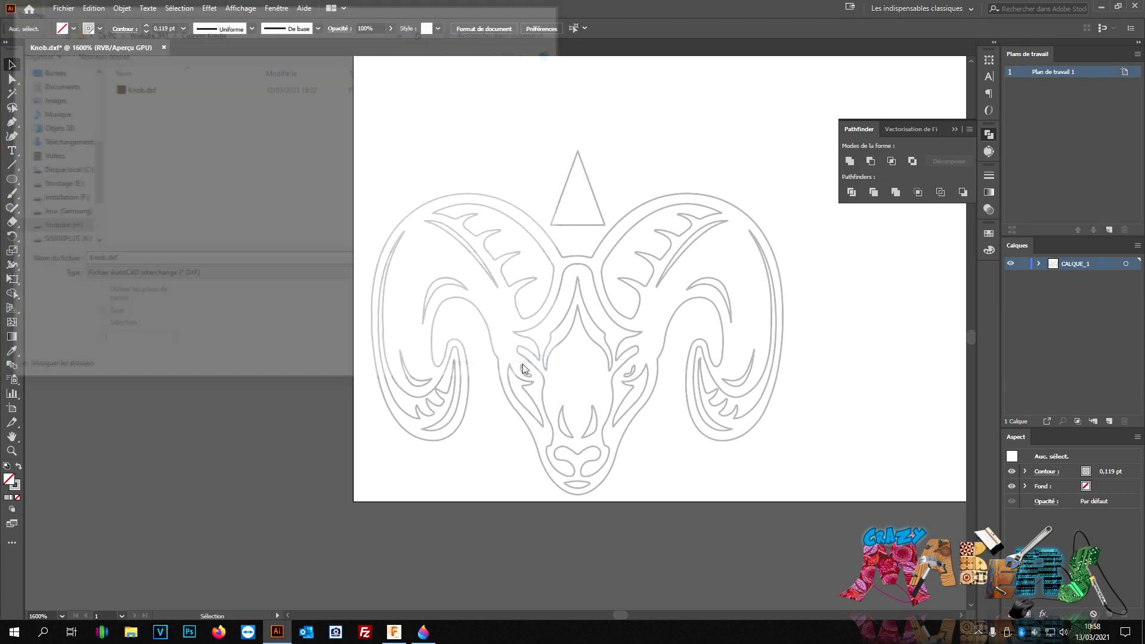
left_click_drag(358, 105, 813, 517)
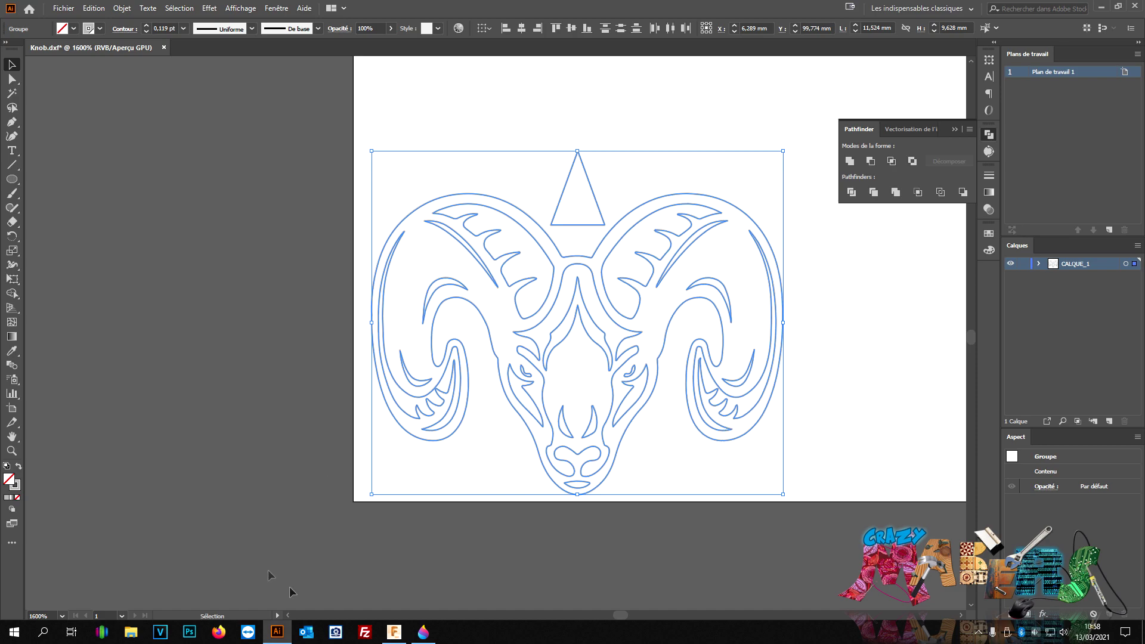
left_click(393, 632)
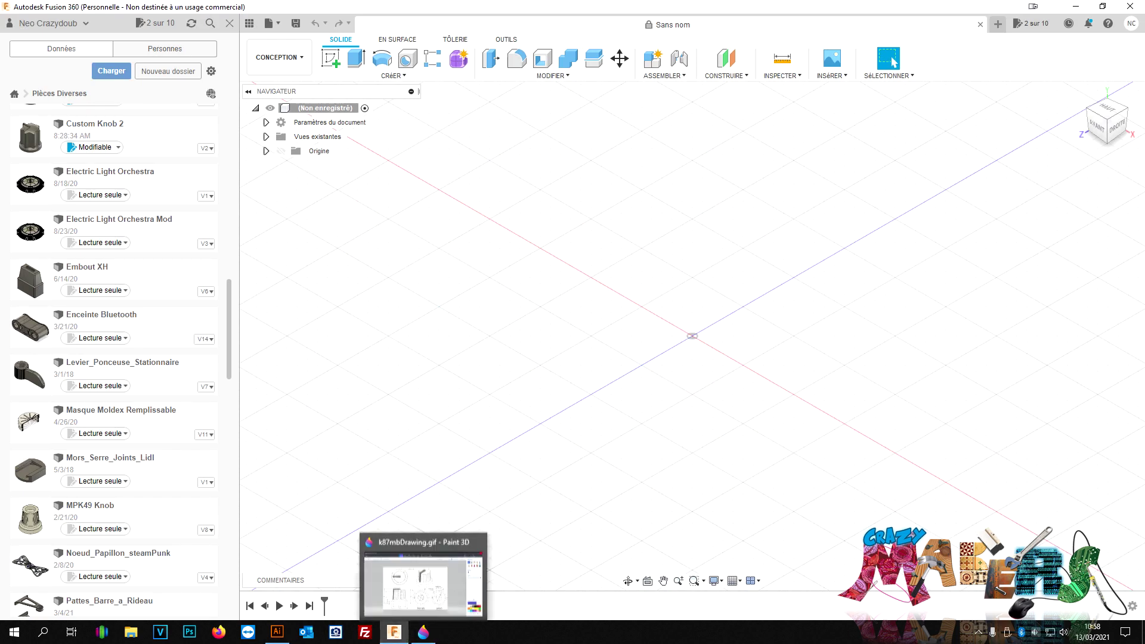
Step: Bring up k87mbDrawing.gif in Paint 3D and zoom in on the 6mm D shaft dimensions
left_click(431, 636)
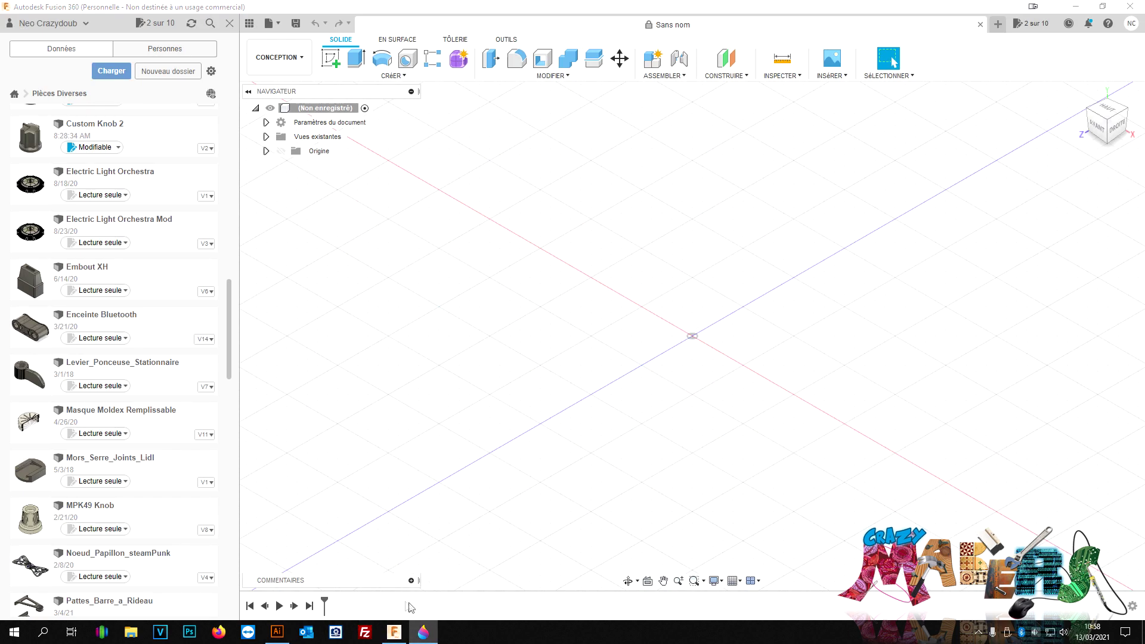
left_click(423, 635)
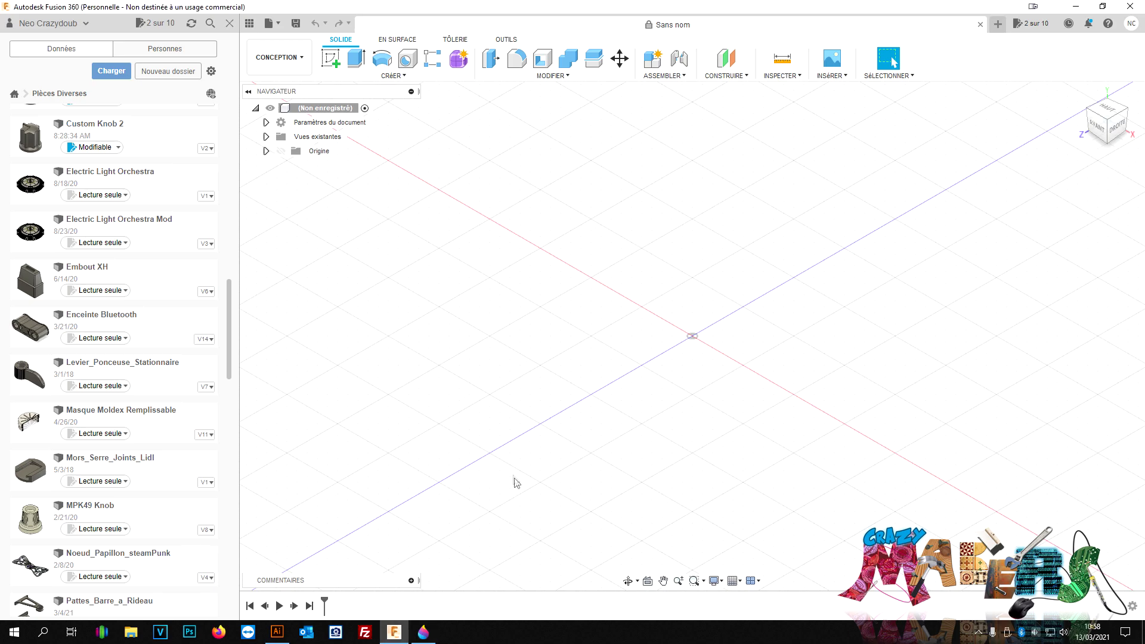
left_click(429, 637)
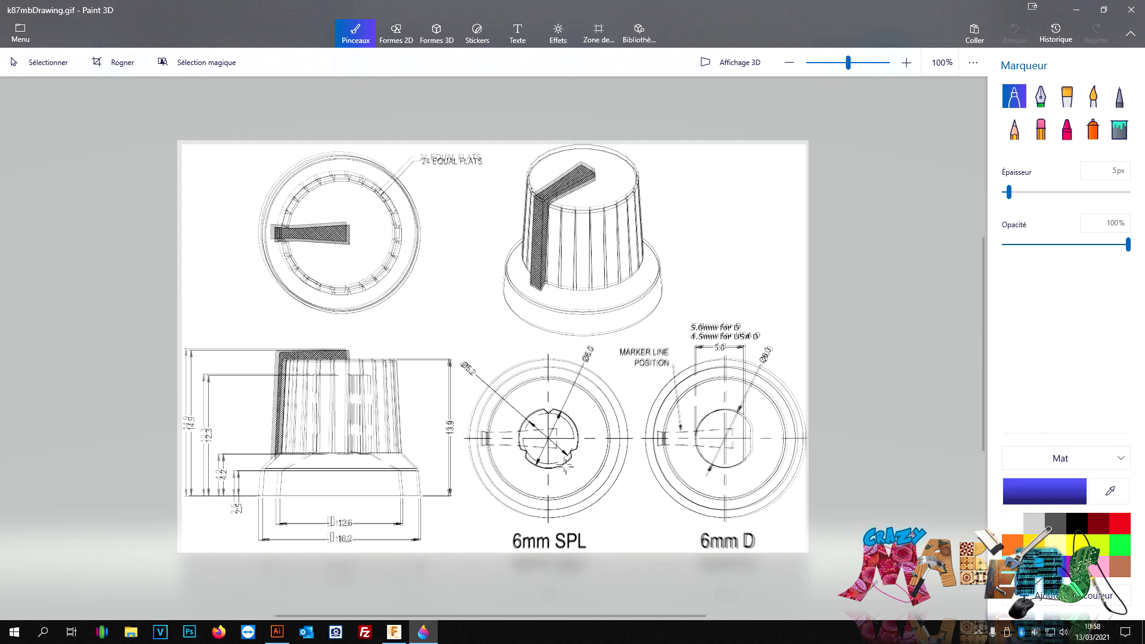
scroll(562, 460, "up", 5, "ctrl")
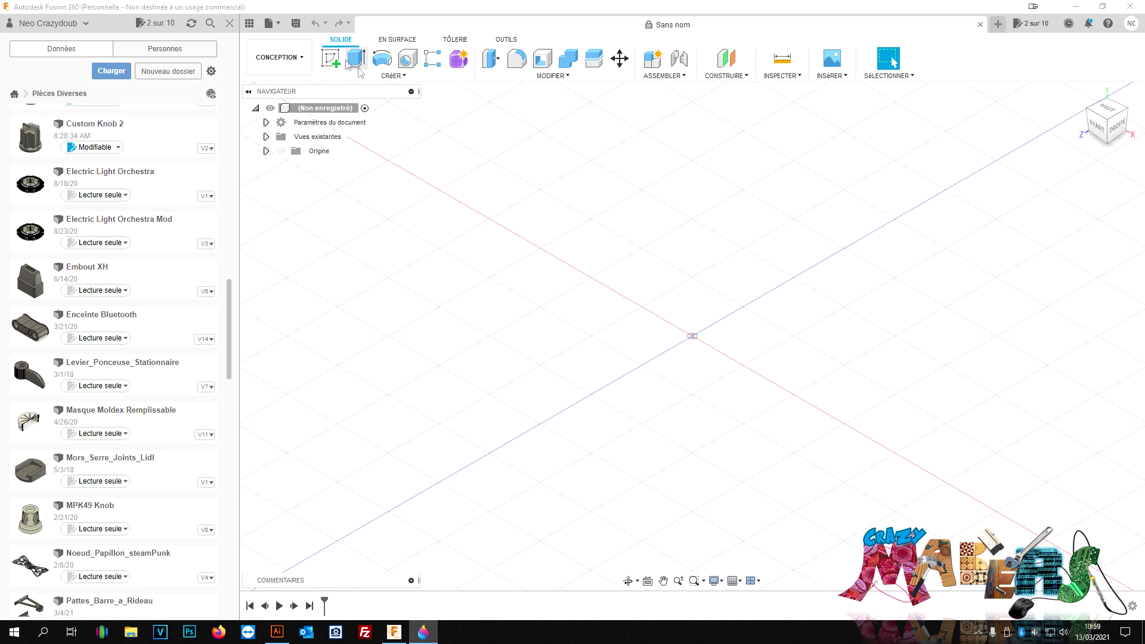
Step: Start a top-plane sketch with a 6 mm circle centred on the origin
left_click(330, 58)
left_click(694, 363)
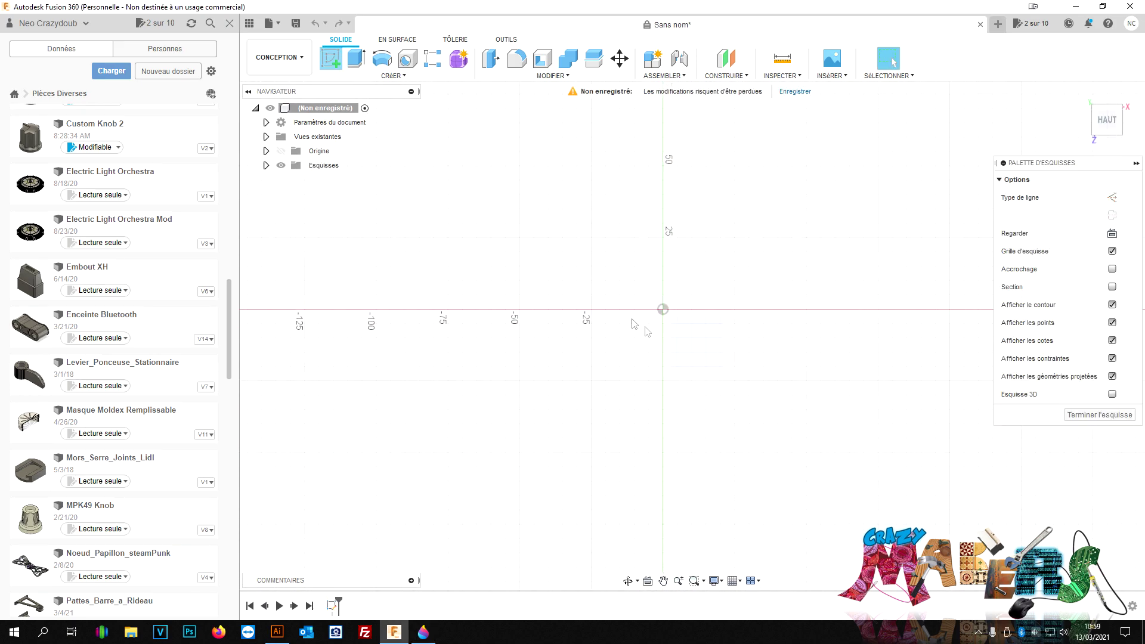
key("c")
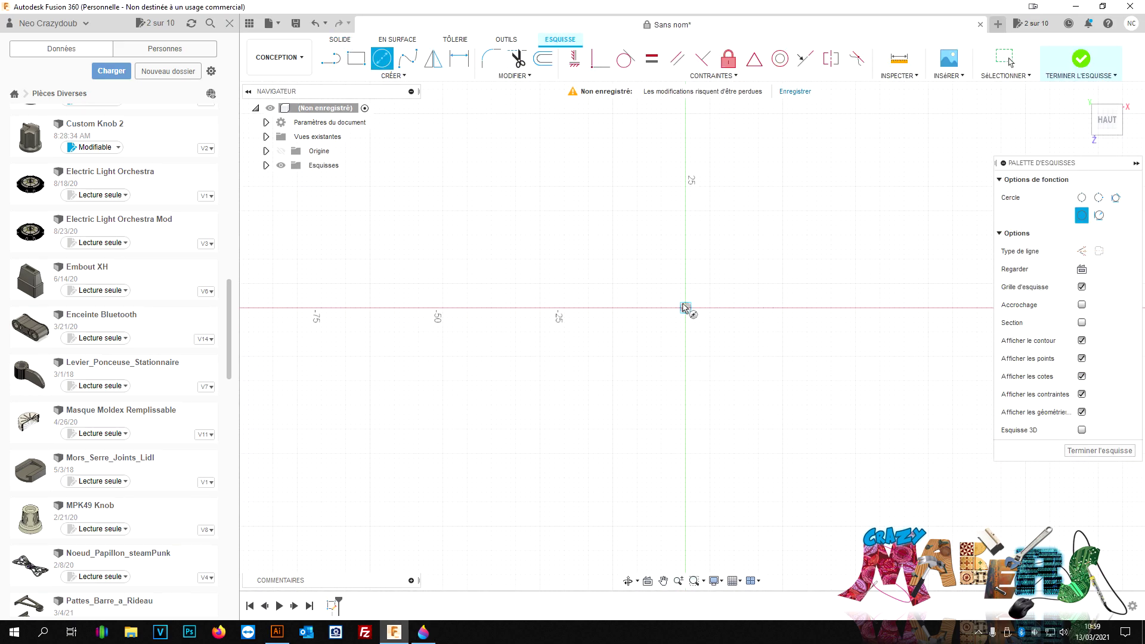
left_click(685, 308)
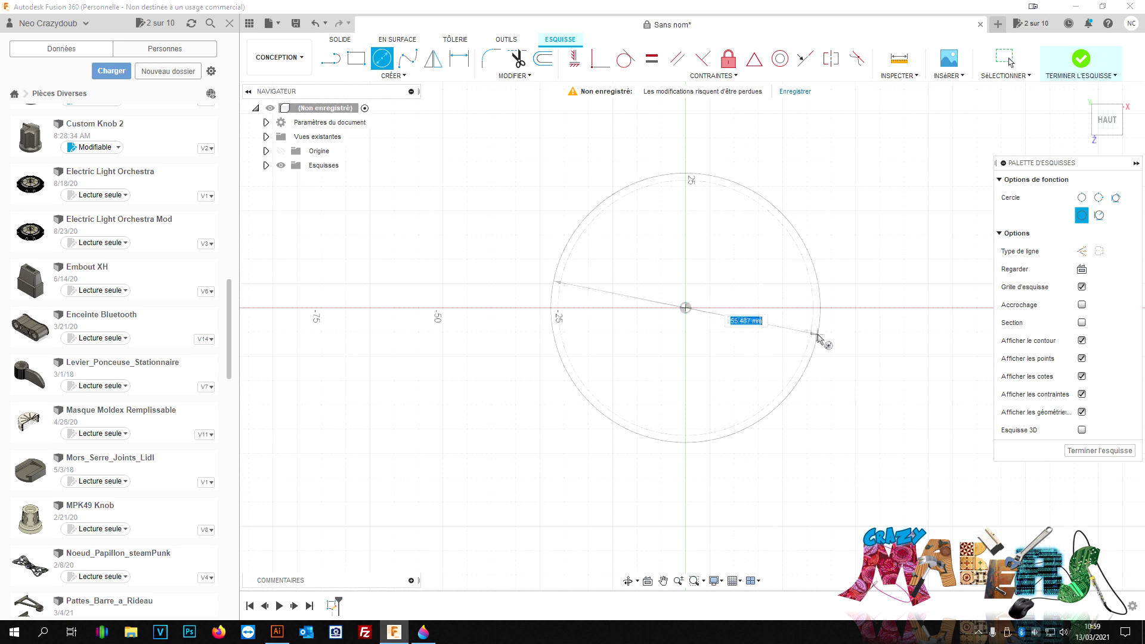
type("6")
key("Return")
key("Escape")
scroll(737, 262, "up", 2)
scroll(704, 286, "up", 2)
scroll(641, 363, "up", 2)
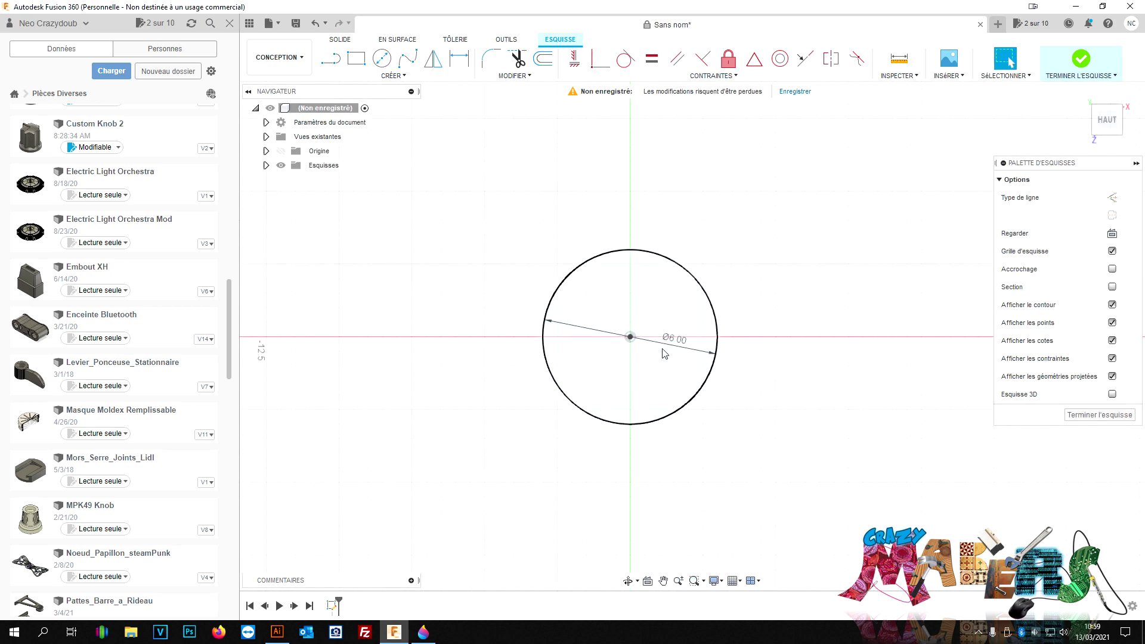
scroll(644, 416, "up", 1)
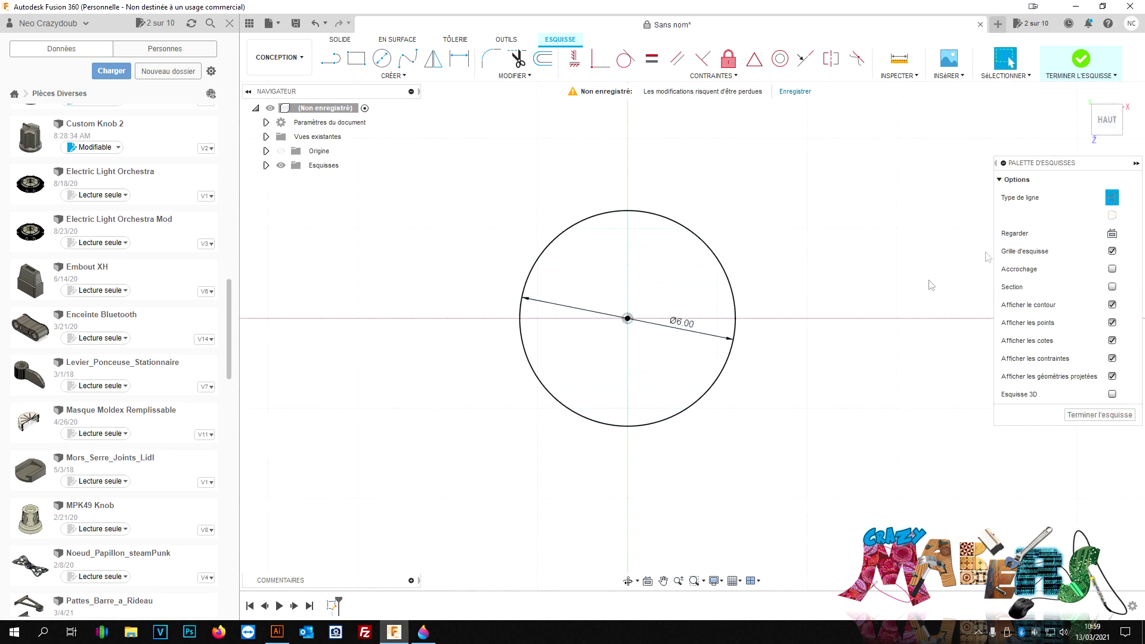
Step: Add a concentric 5.2 mm construction circle at the origin
key("c")
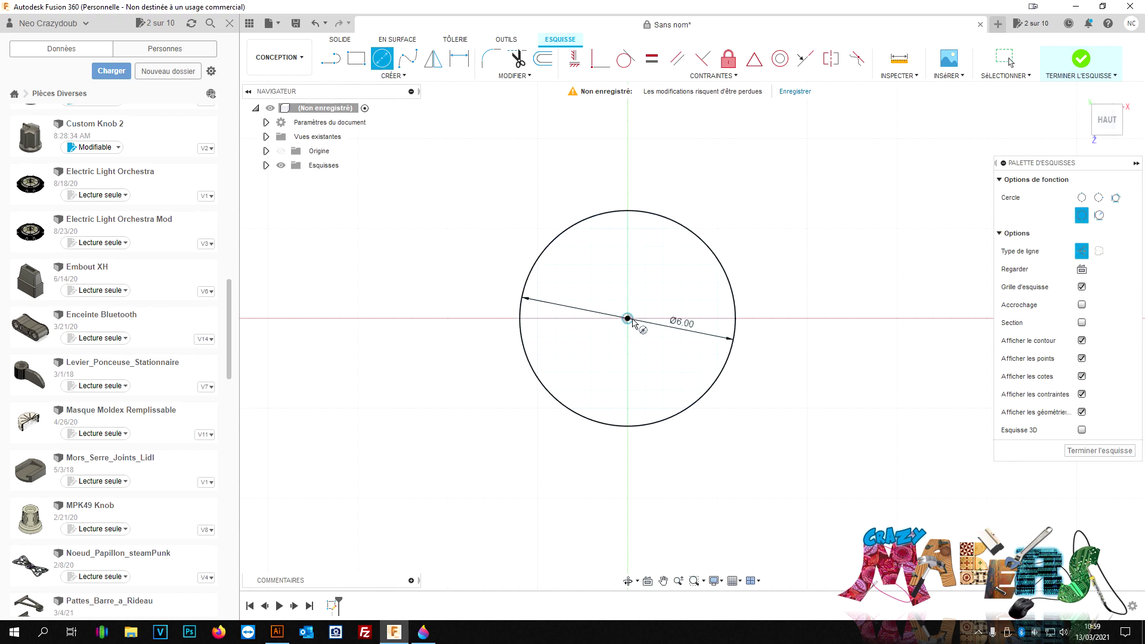
left_click(627, 319)
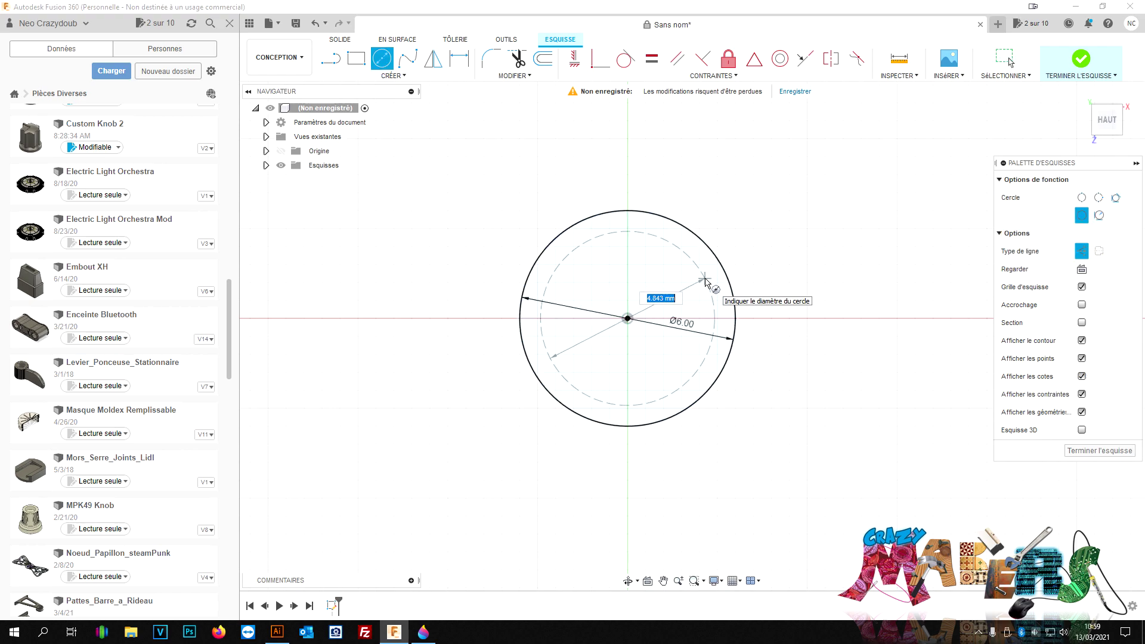
type("5.2")
key("Return")
key("Escape")
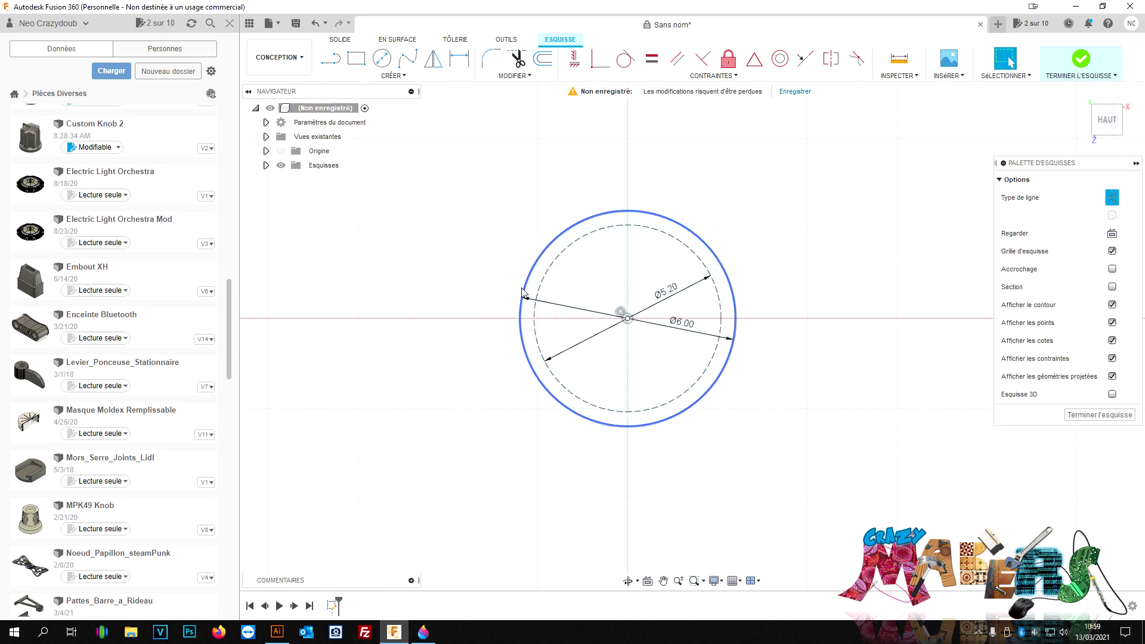
key("l")
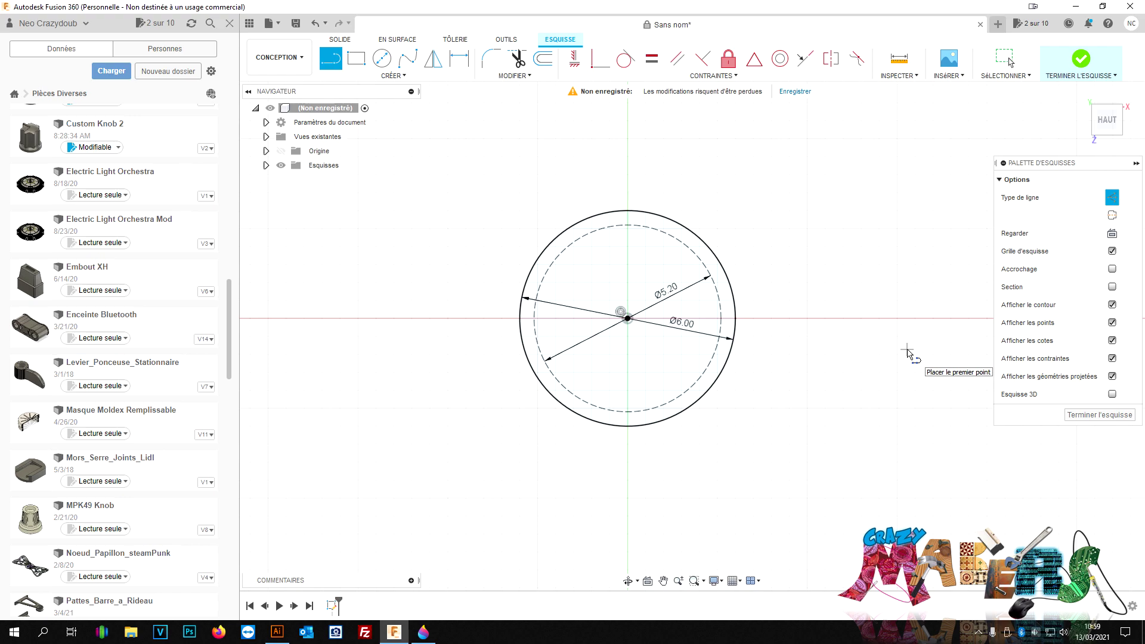
Step: Draw a vertical line from the circle centre up past both circles
key("x")
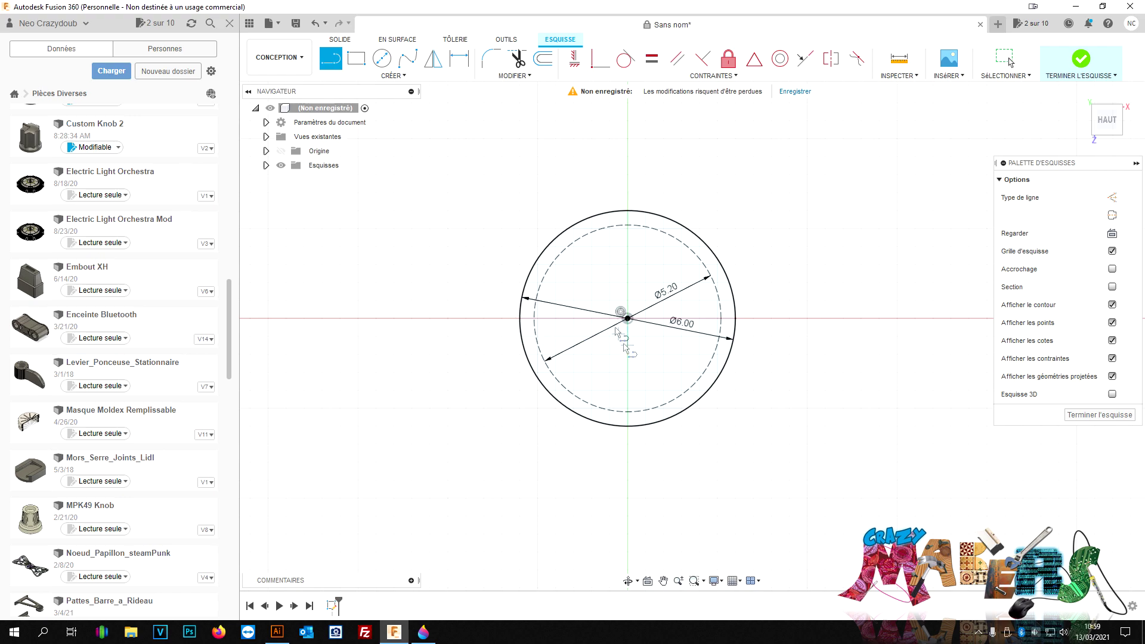
left_click(627, 317)
left_click(627, 152)
key("Escape")
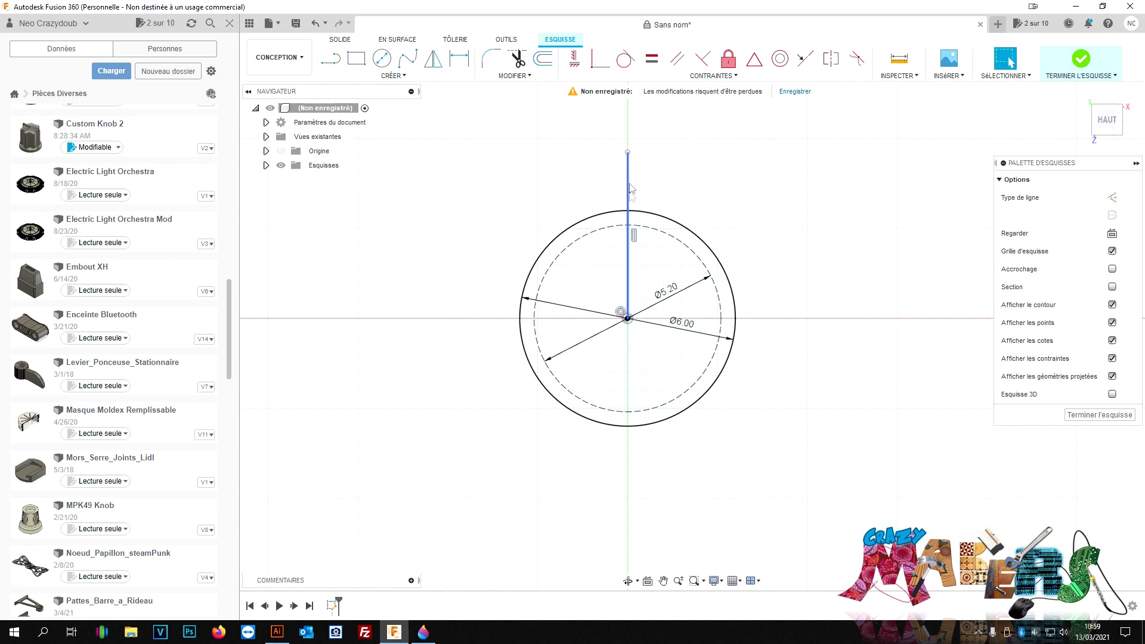
left_click(627, 175)
key("x")
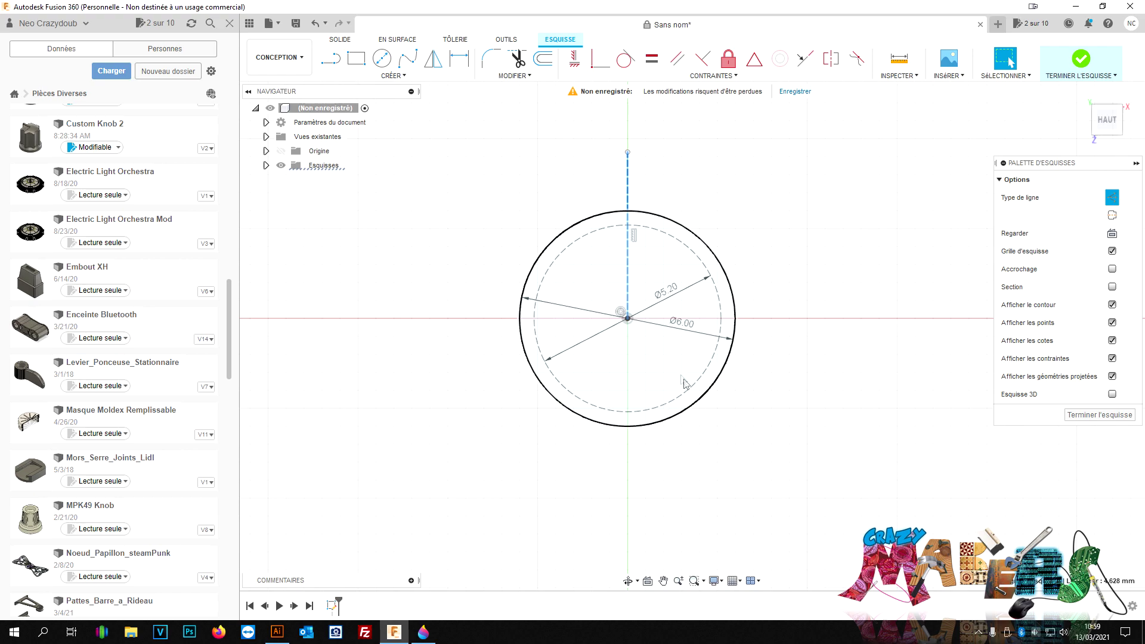
scroll(626, 232, "up", 2)
scroll(635, 238, "up", 2)
scroll(638, 240, "up", 2)
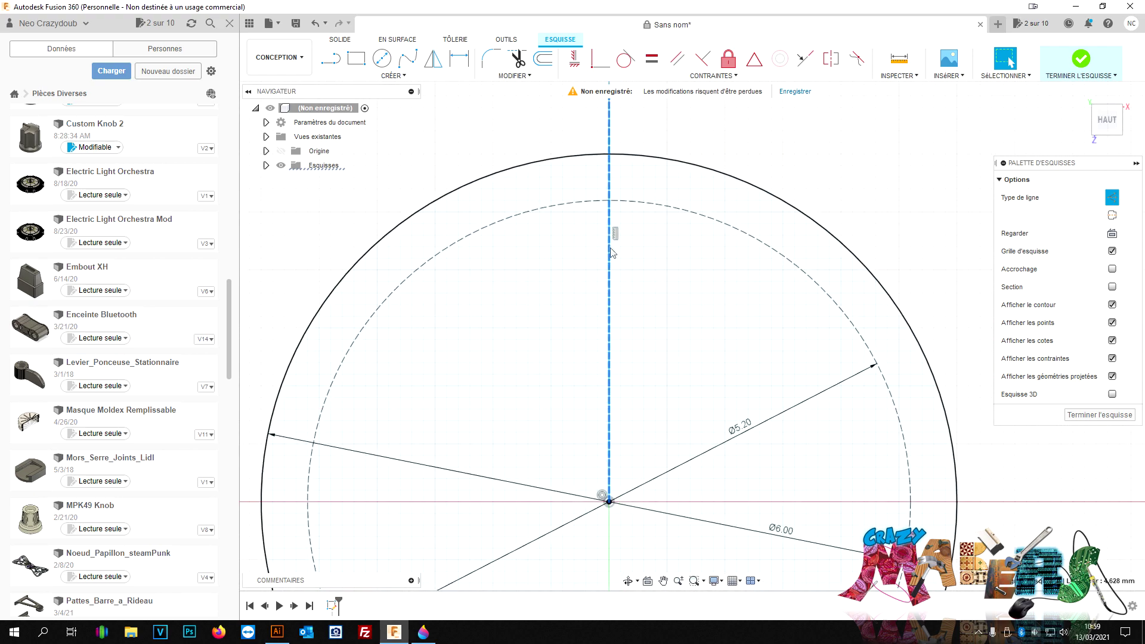
key("x")
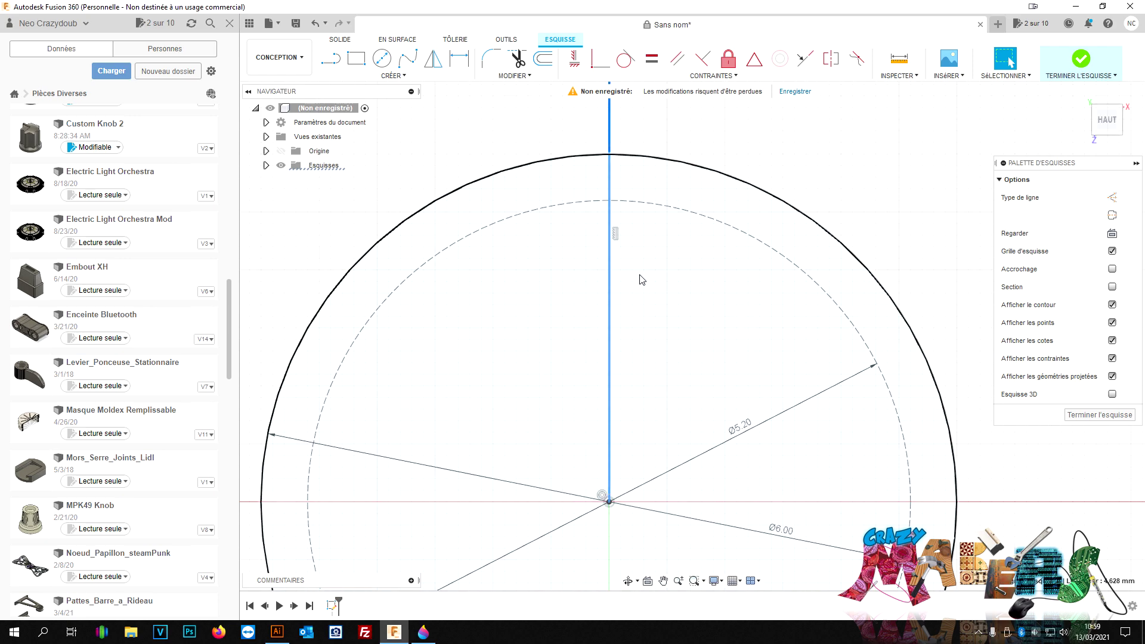
Step: Draw two V lines from the inner-circle point on the vertical line out to the outer circle
key("l")
left_click(609, 200)
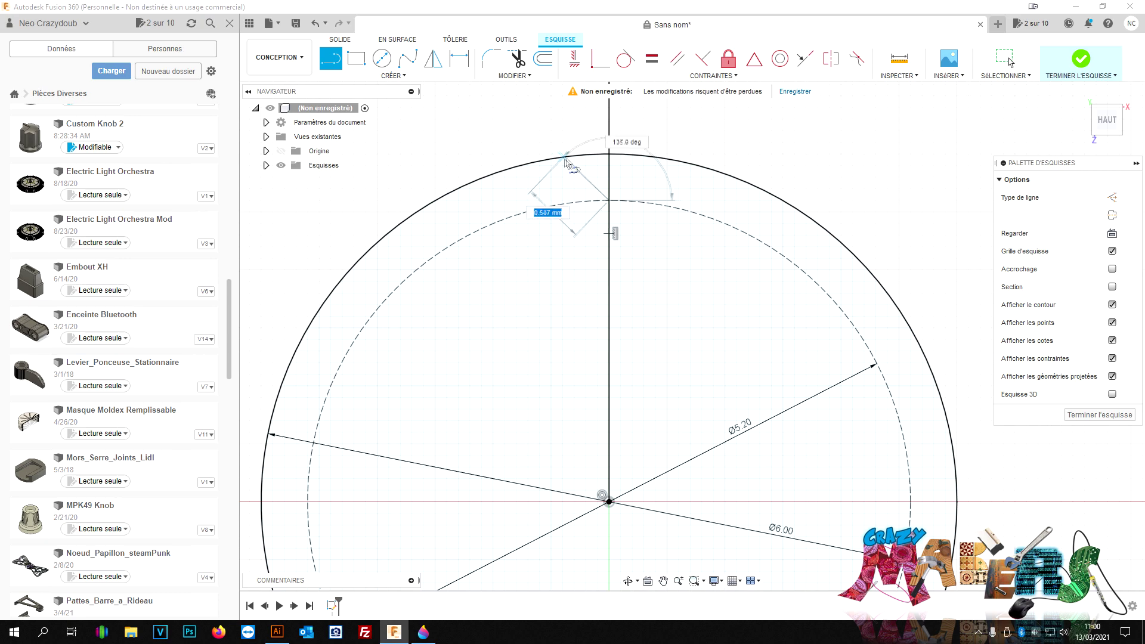
left_click(576, 156)
left_click(609, 200)
double_click(663, 158)
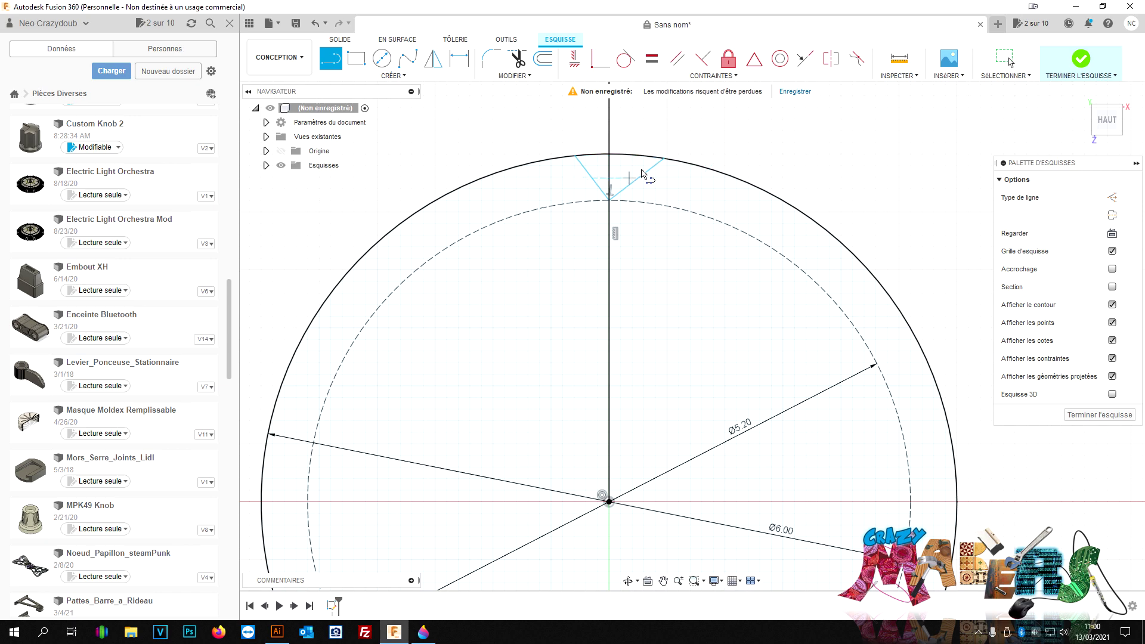
Step: Constrain the V lines perpendicular to each other and symmetric about the vertical line
left_click(702, 65)
left_click(592, 178)
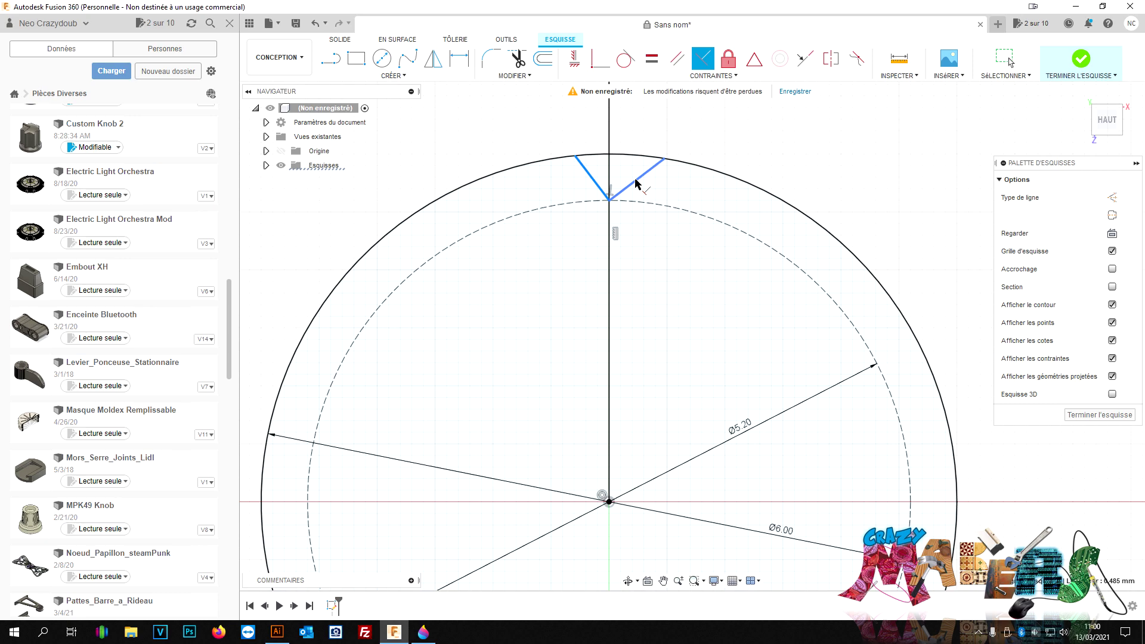
left_click(636, 183)
key("Escape")
left_click(650, 168)
left_click(830, 59)
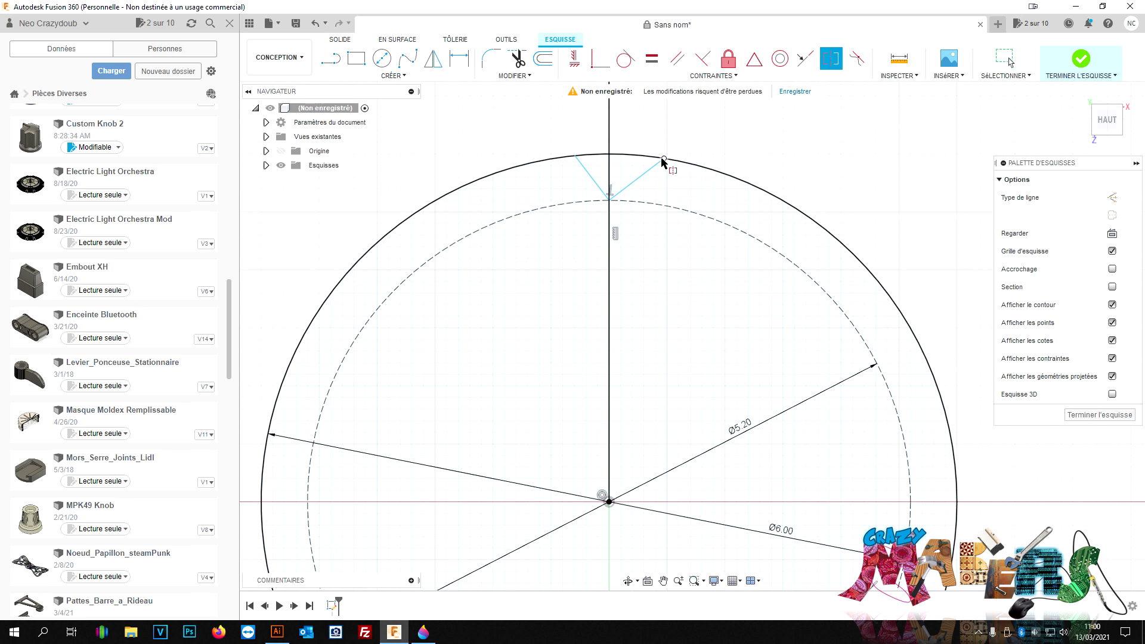
left_click(608, 136)
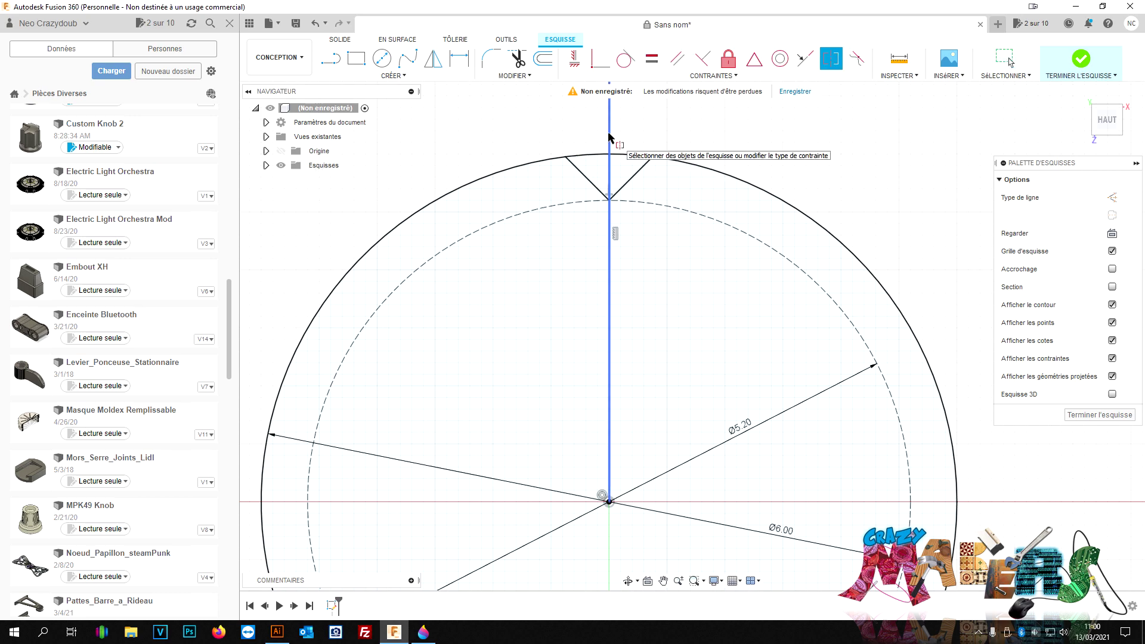
key("Escape")
Step: Convert the vertical centre line to construction geometry
left_click(608, 331)
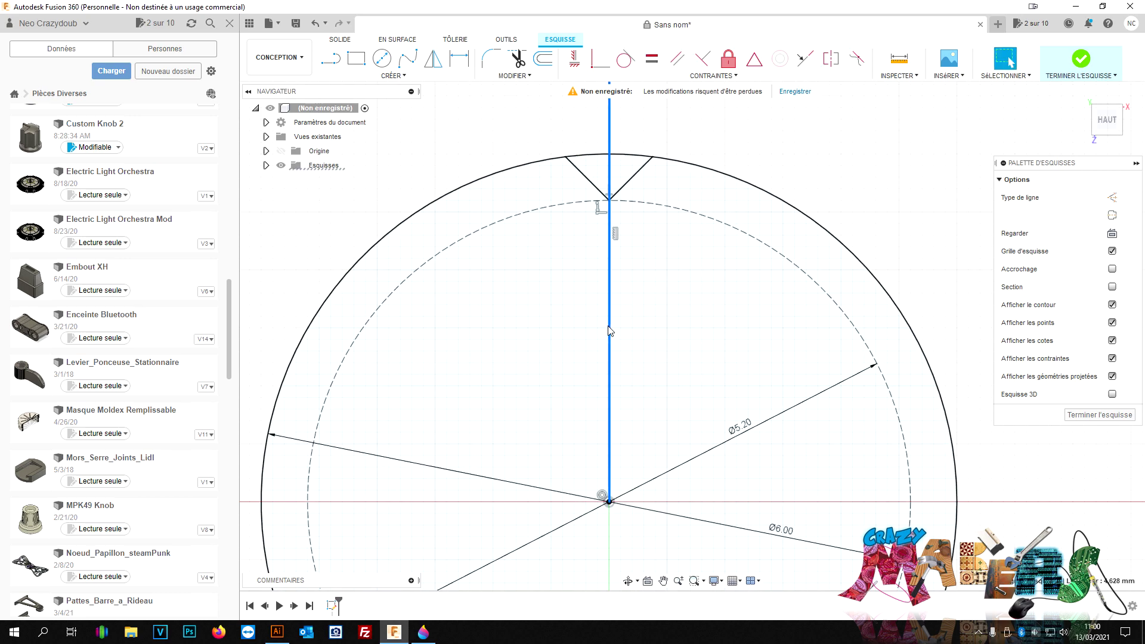
key("x")
scroll(706, 280, "down", 2)
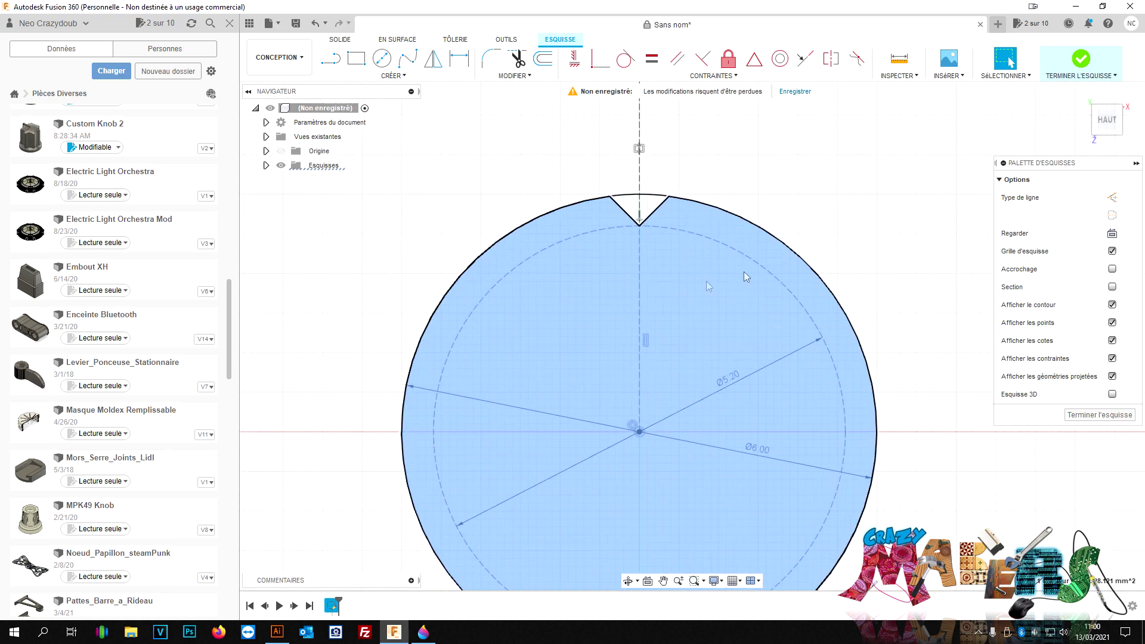
scroll(857, 225, "down", 2)
mouse_move(924, 495)
middle_mouse_down()
mouse_move(936, 397)
mouse_move(963, 525)
middle_mouse_up()
Step: Select both V notch lines and start a sketch Circular Pattern
double_click(722, 223)
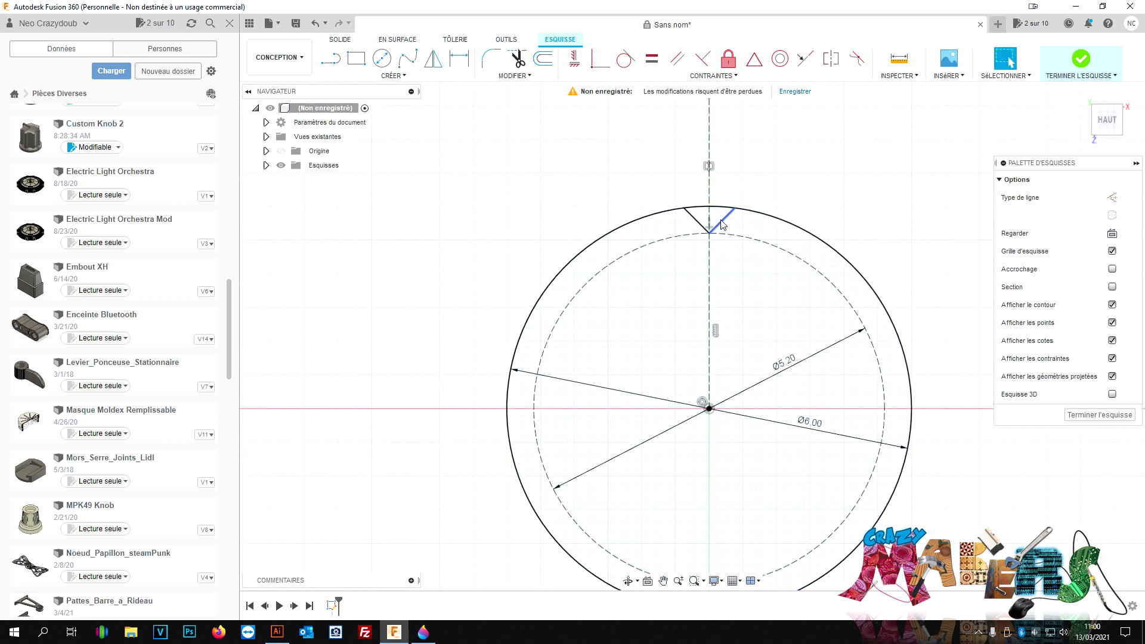
left_click(382, 58)
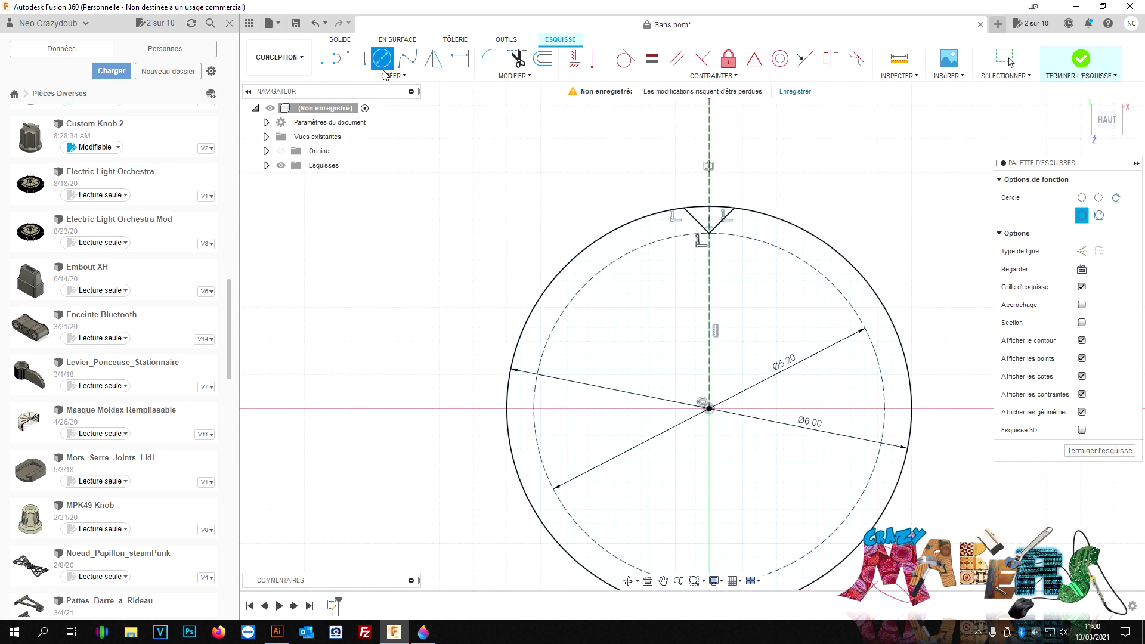
key("Escape")
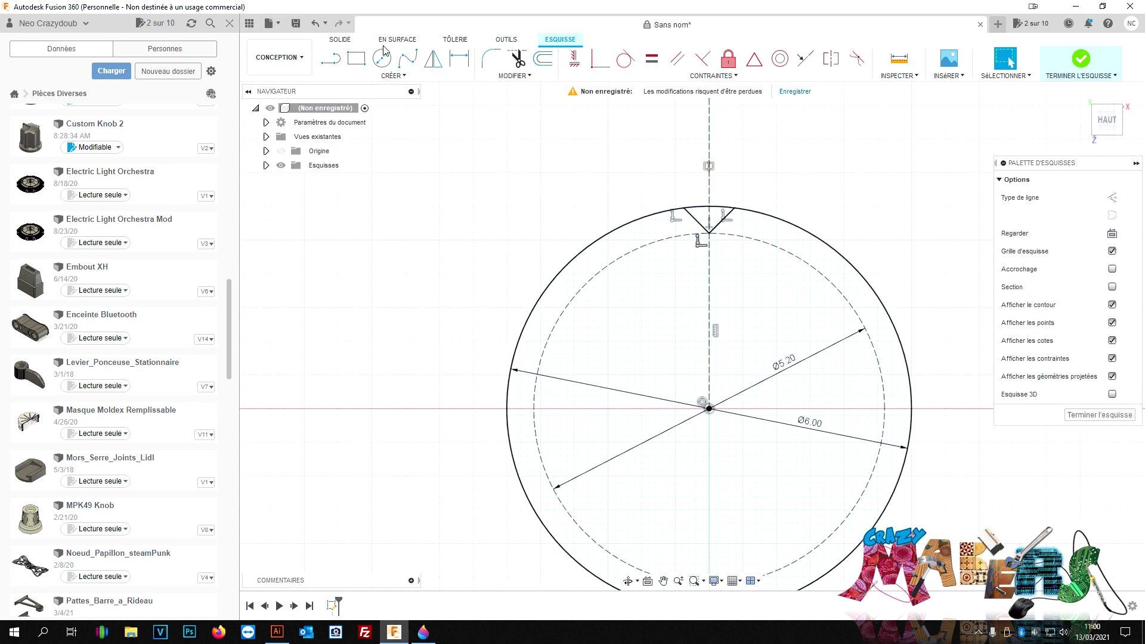
left_click(391, 76)
left_click(382, 264)
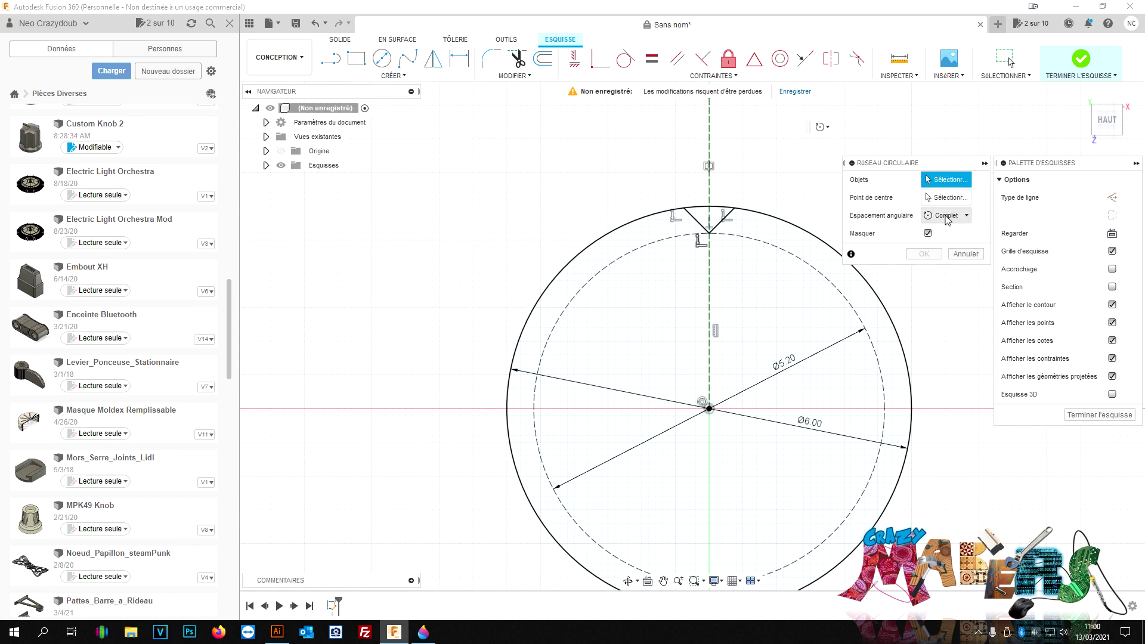
Step: Pattern both V notch lines three times around the circle centre
left_click(947, 197)
left_click(709, 409)
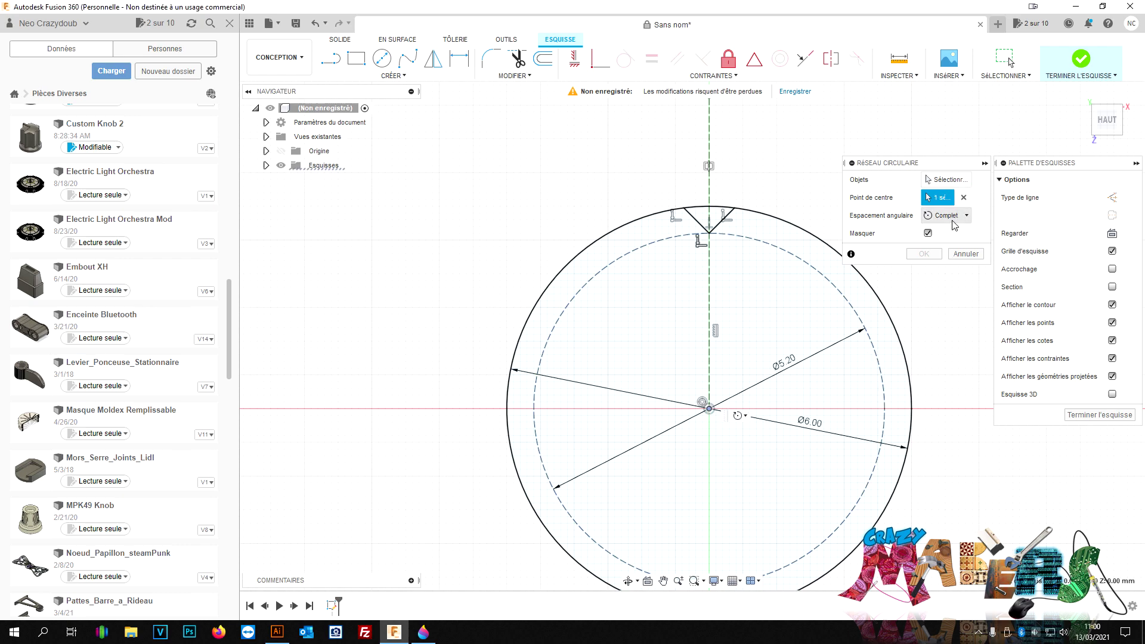
left_click(940, 181)
left_click(592, 165)
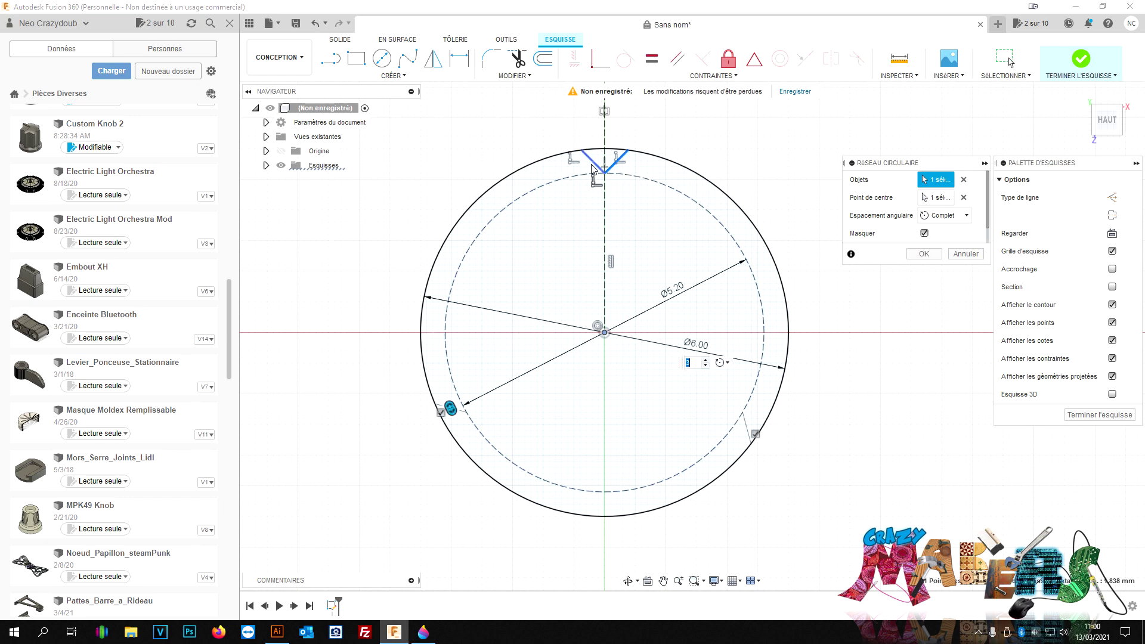
left_click(617, 160)
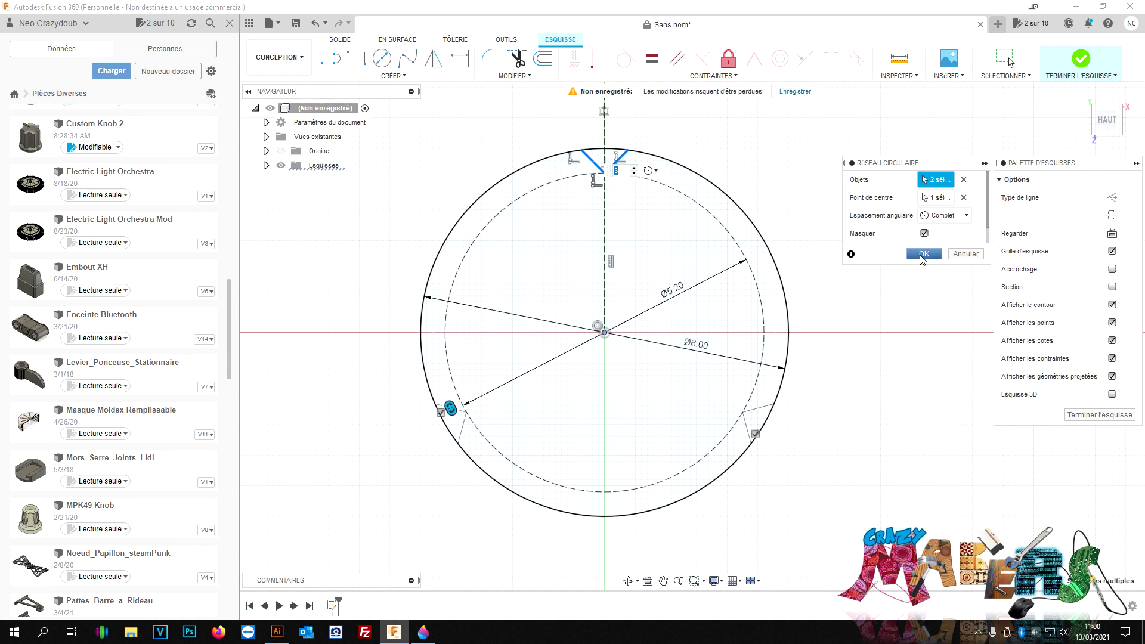
left_click(922, 253)
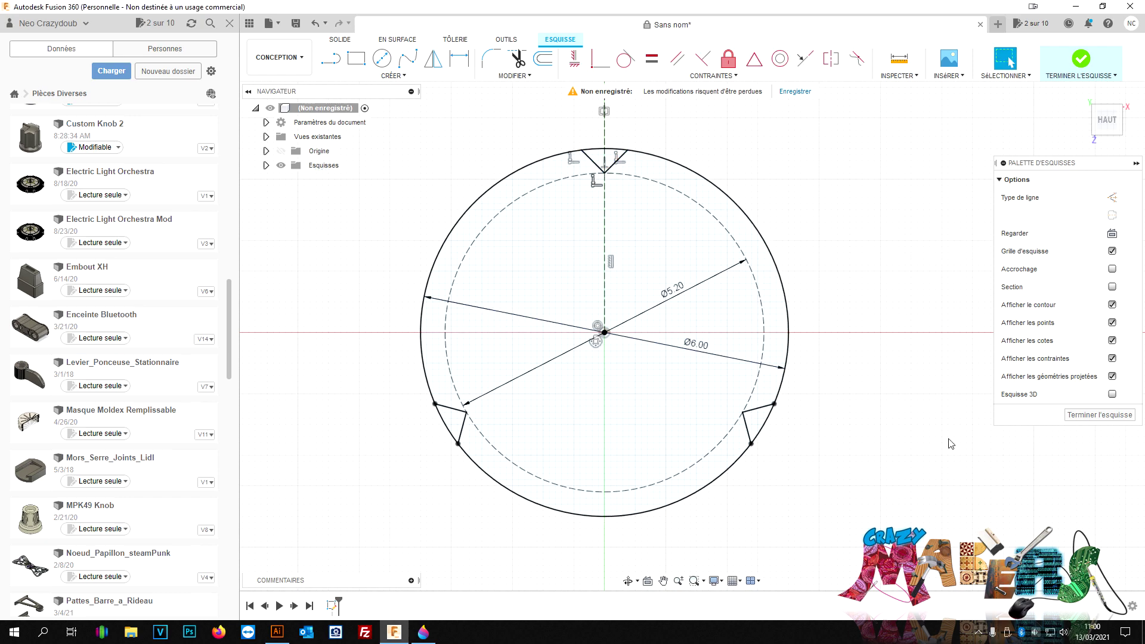
Step: Start a new circle centred on the sketch origin
scroll(825, 498, "up", 2)
scroll(710, 404, "down", 3)
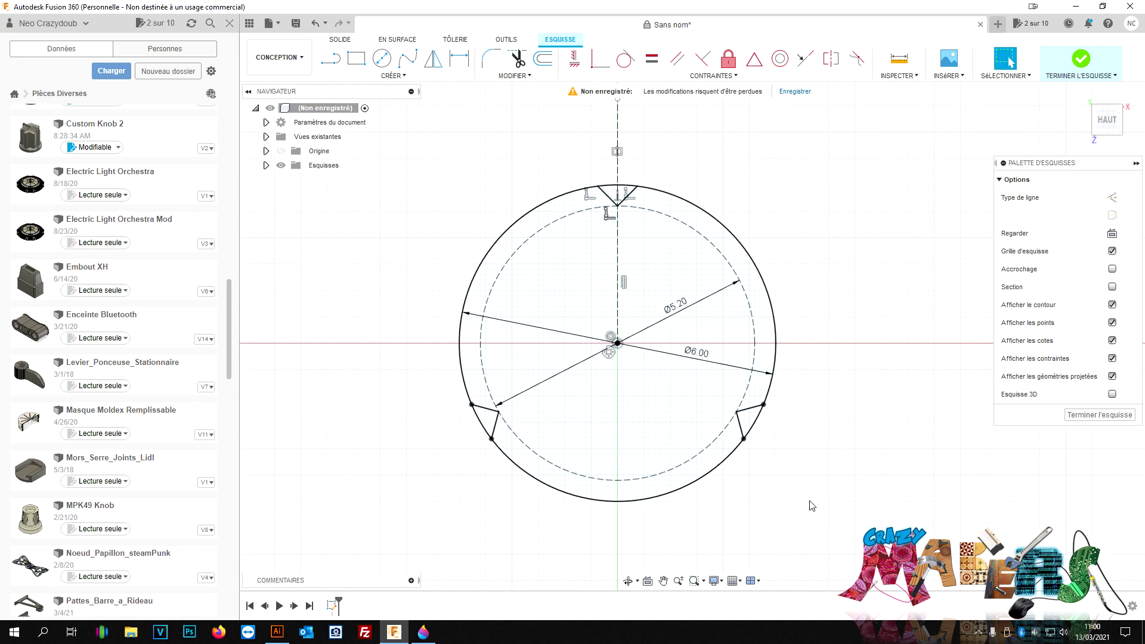
scroll(894, 417, "down", 2)
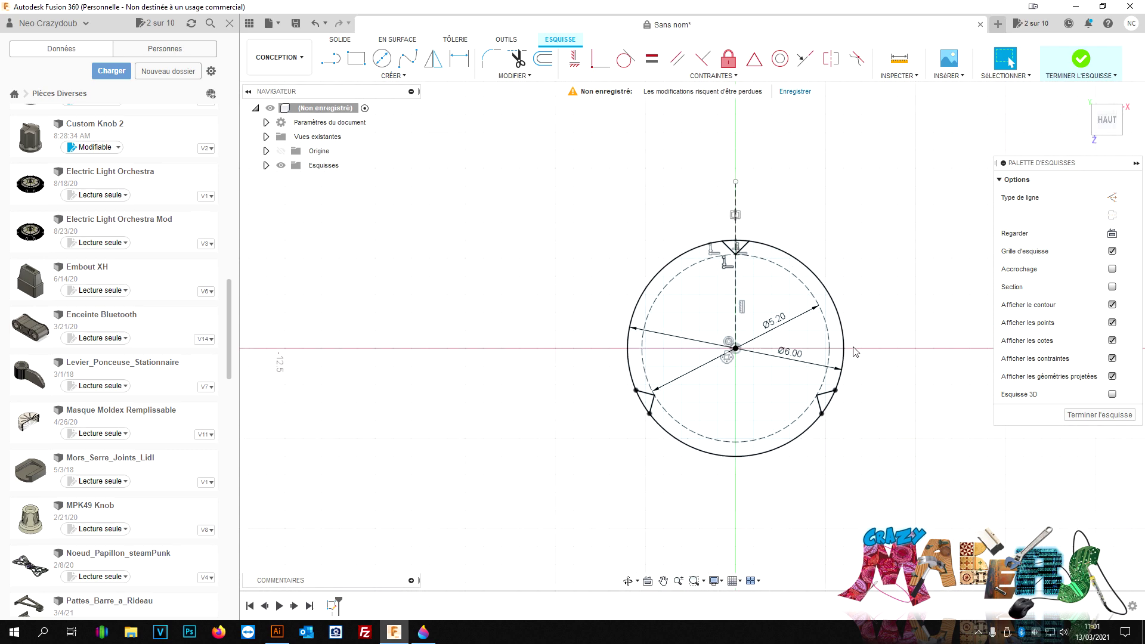
scroll(835, 422, "down", 2)
scroll(882, 418, "up", 1)
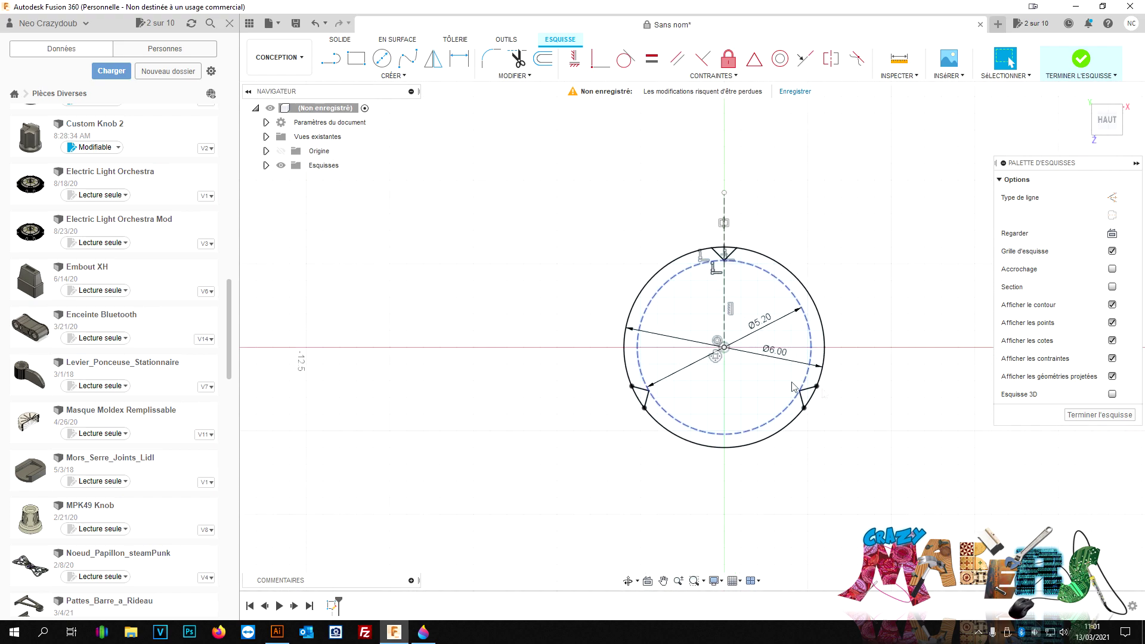
key("c")
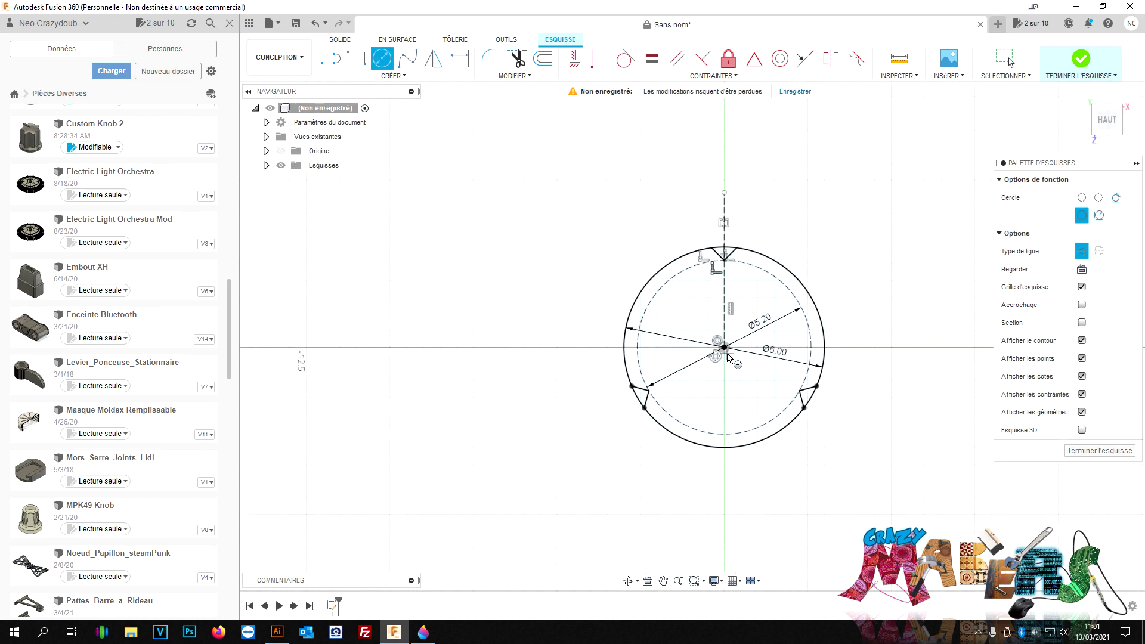
left_click(724, 347)
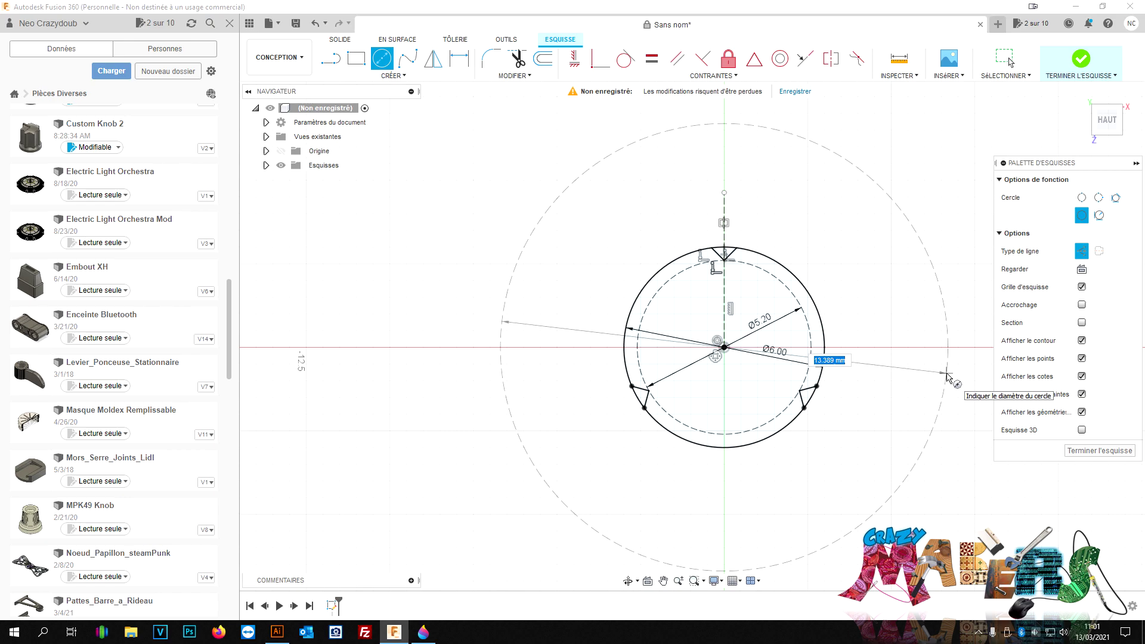
Step: Give the new centred circle a 15 mm diameter
type("15")
key("Return")
key("Escape")
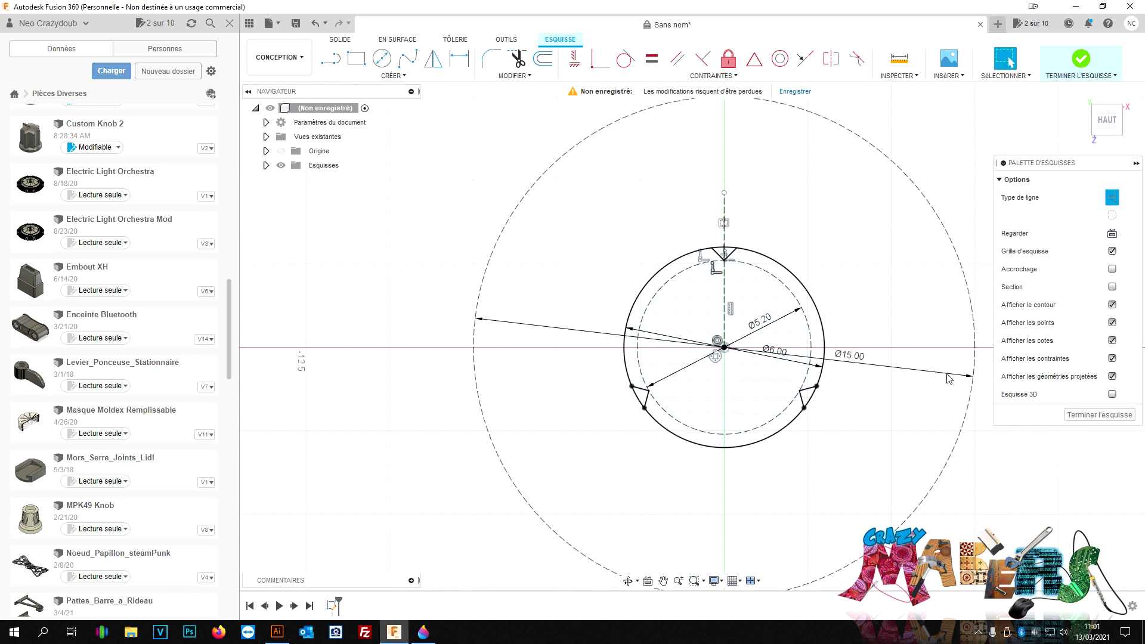
scroll(718, 339, "down", 3)
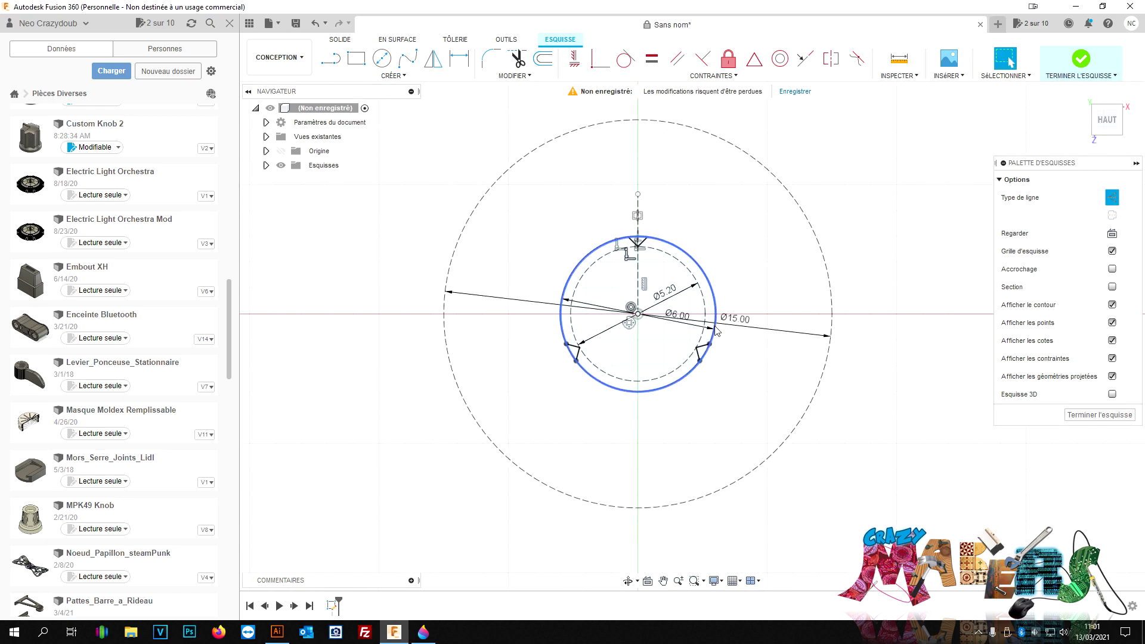
scroll(724, 322, "up", 1)
scroll(730, 307, "up", 1)
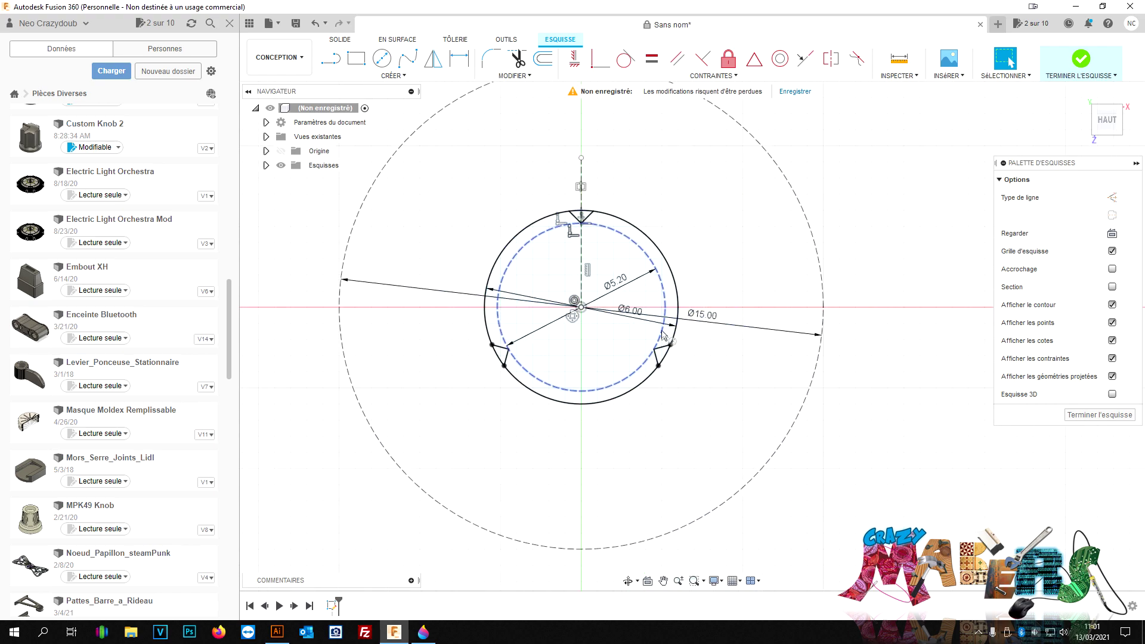
Step: Draw a concentric 14 mm circle at the origin and orbit to a tilted view
key("c")
left_click(581, 307)
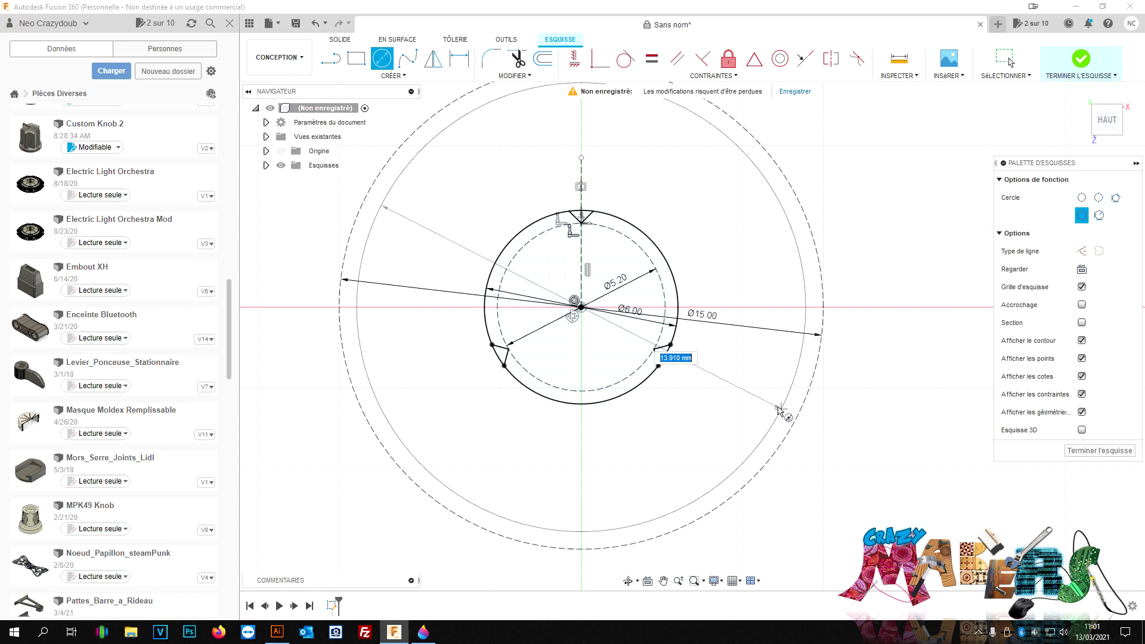
type("1")
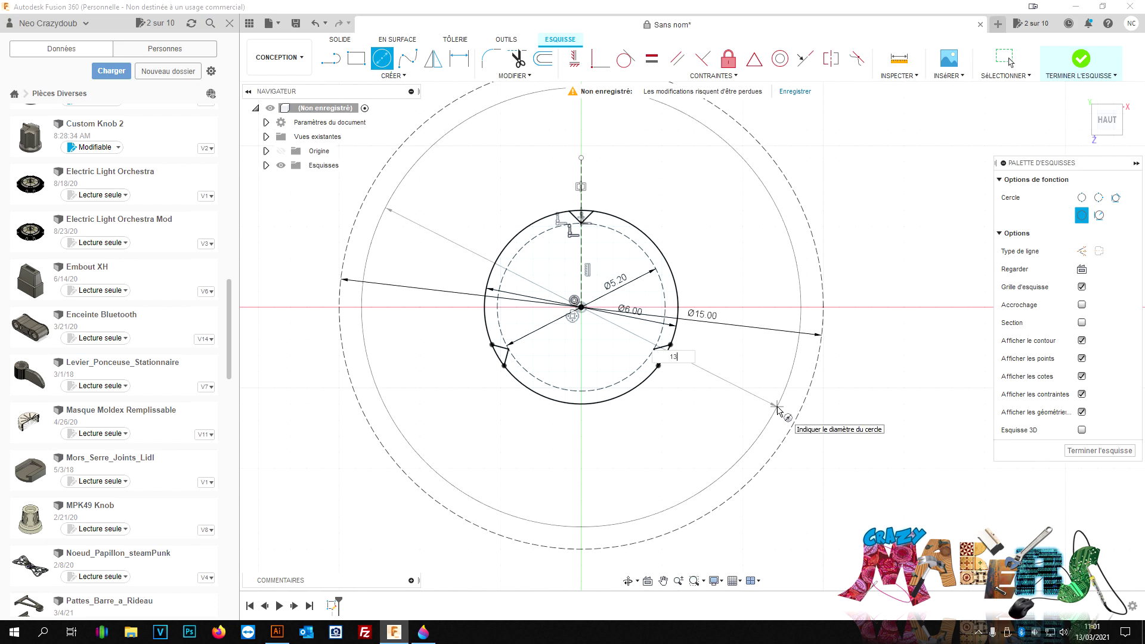
type("3")
type("4")
key("Return")
key("Escape")
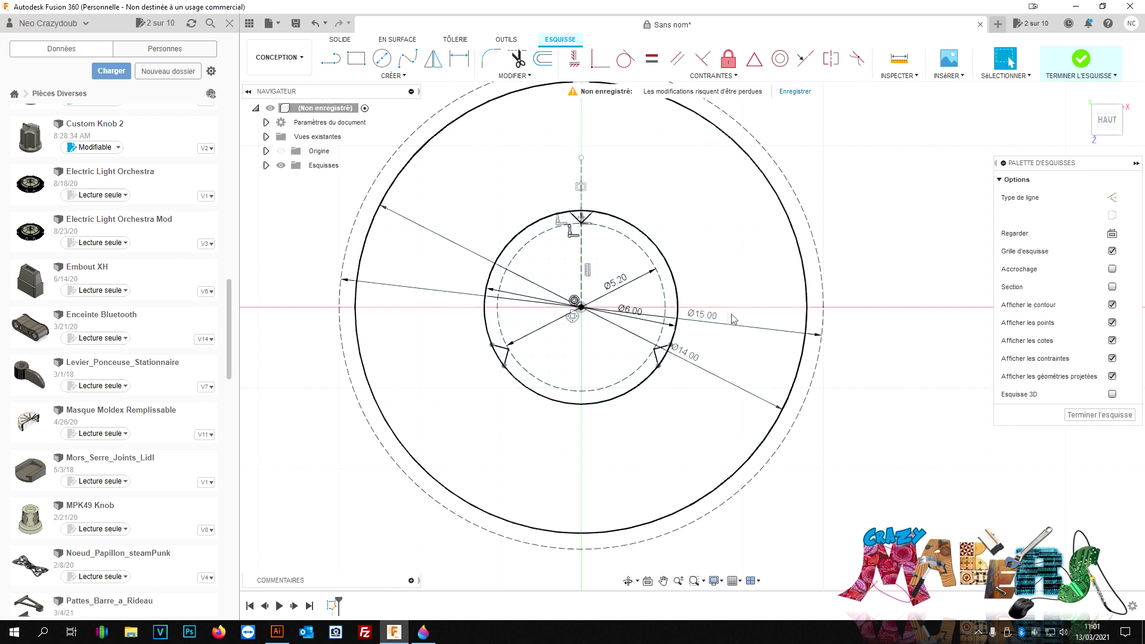
mouse_move(728, 317)
middle_mouse_down("shift")
mouse_move(691, 335)
mouse_move(703, 332)
middle_mouse_up("shift")
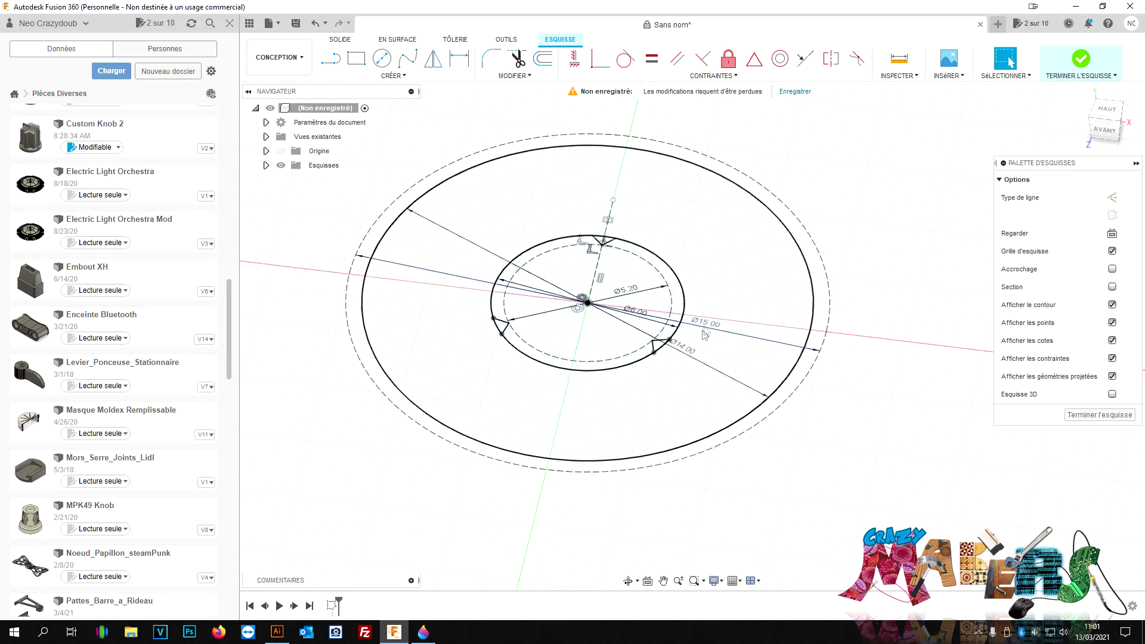
Step: Select the ring and notch profiles and drag an upward extrusion from them
scroll(698, 343, "up", 2)
left_click(614, 407)
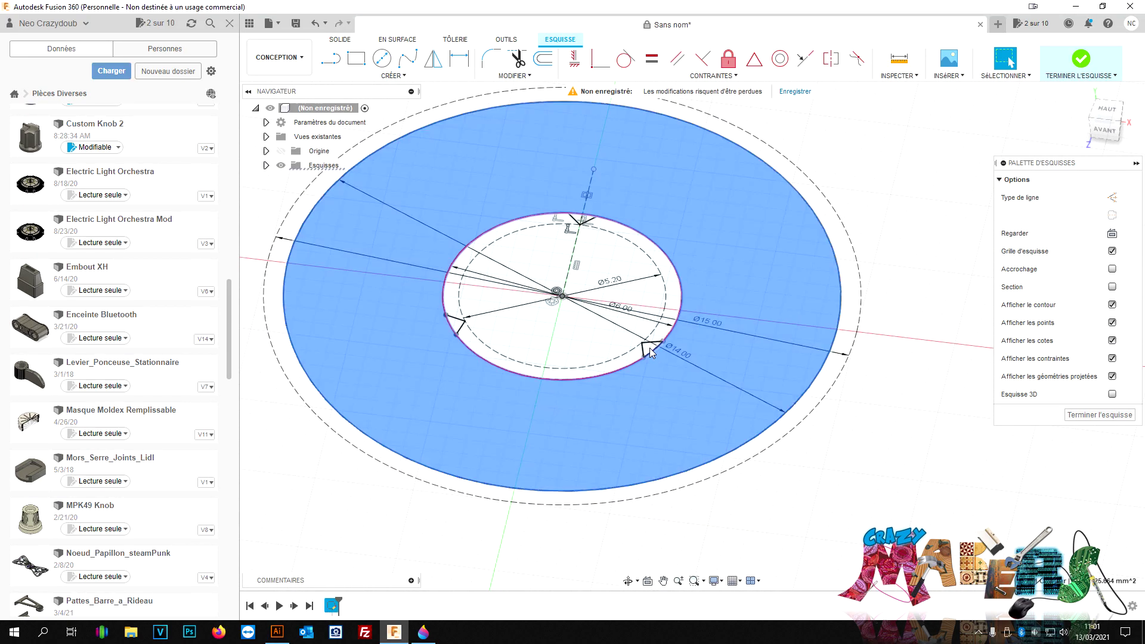
left_click(456, 335)
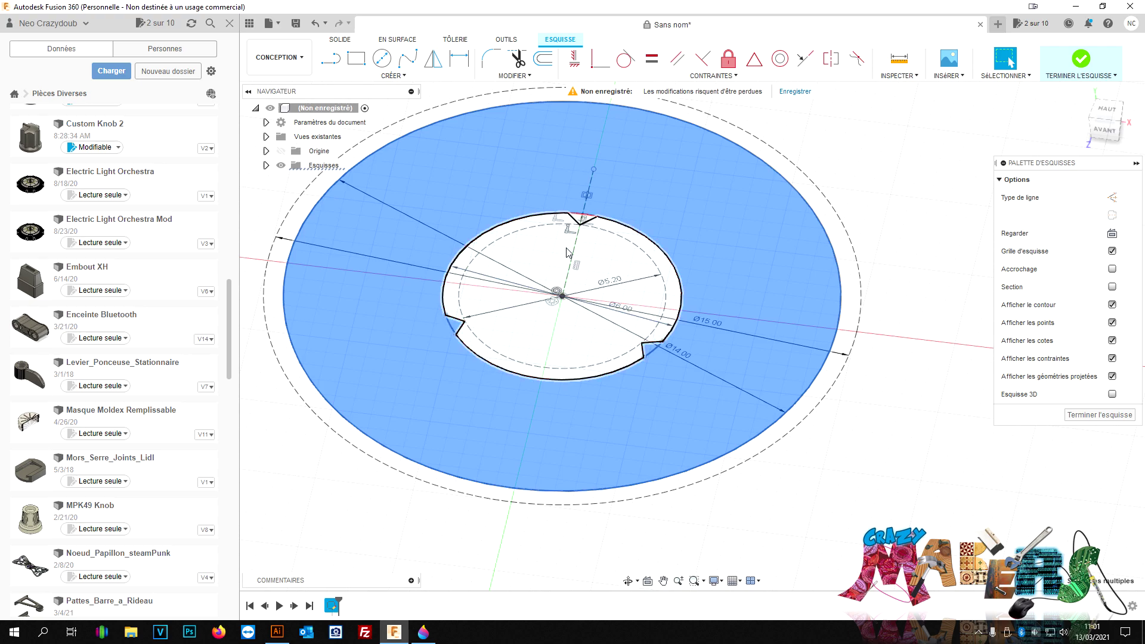
left_click(578, 221)
scroll(580, 223, "up", 3)
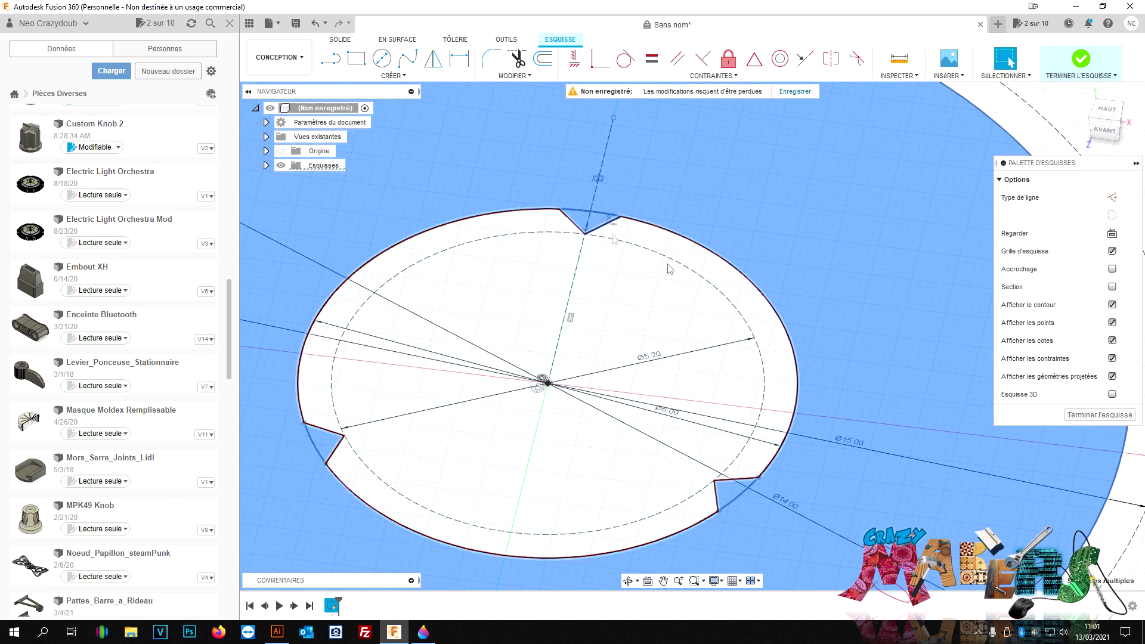
scroll(739, 334, "down", 5)
key("e")
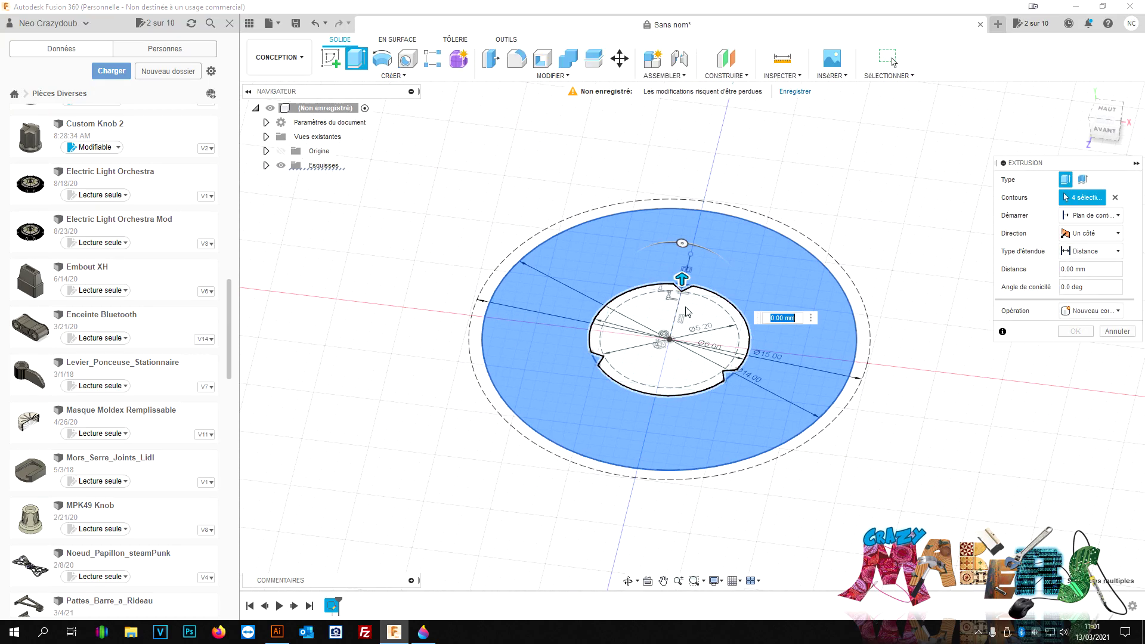
left_click_drag(686, 250, 683, 194)
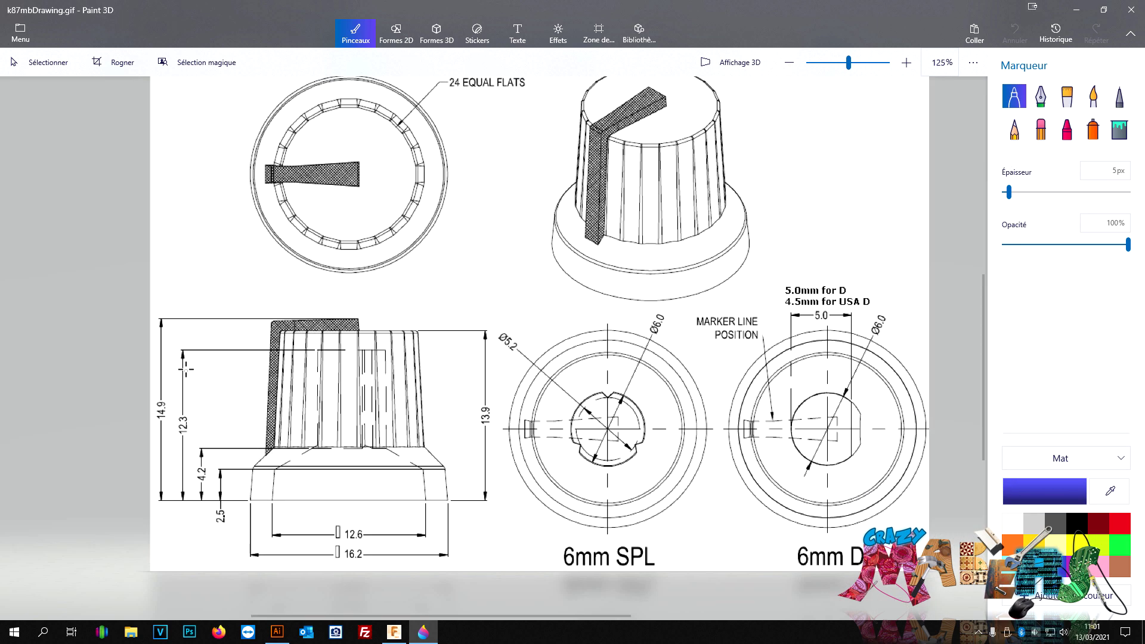
Step: Close the reference drawing to return to the Fusion 360 model
left_click(1078, 13)
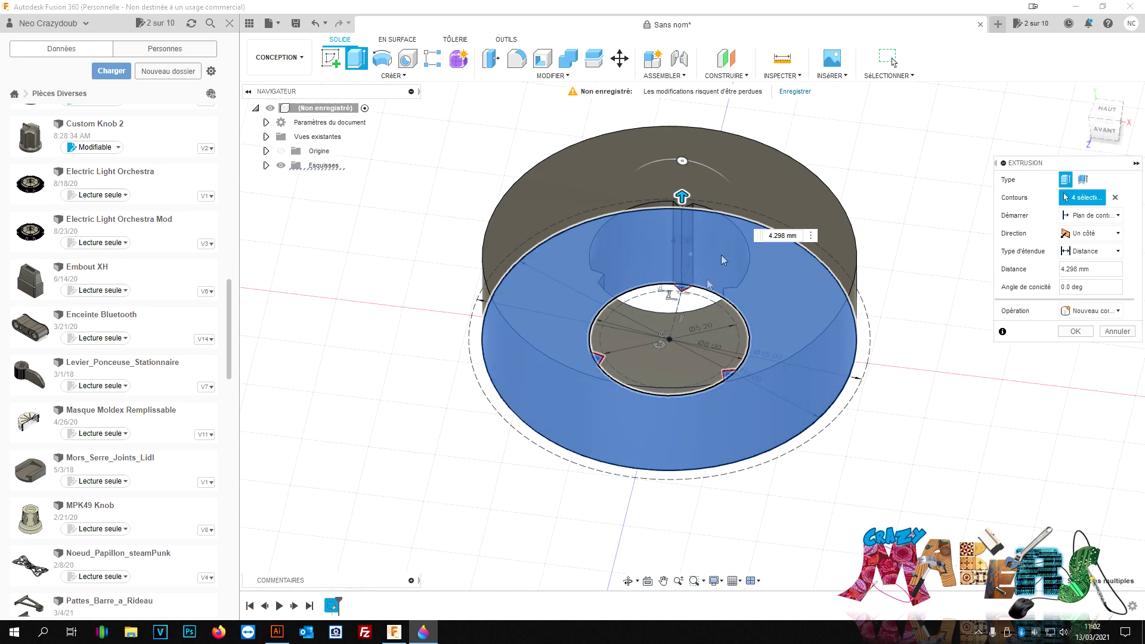
Step: Replace the extrusion distance value and commit the cylindrical body with its shaft bore
double_click(781, 235)
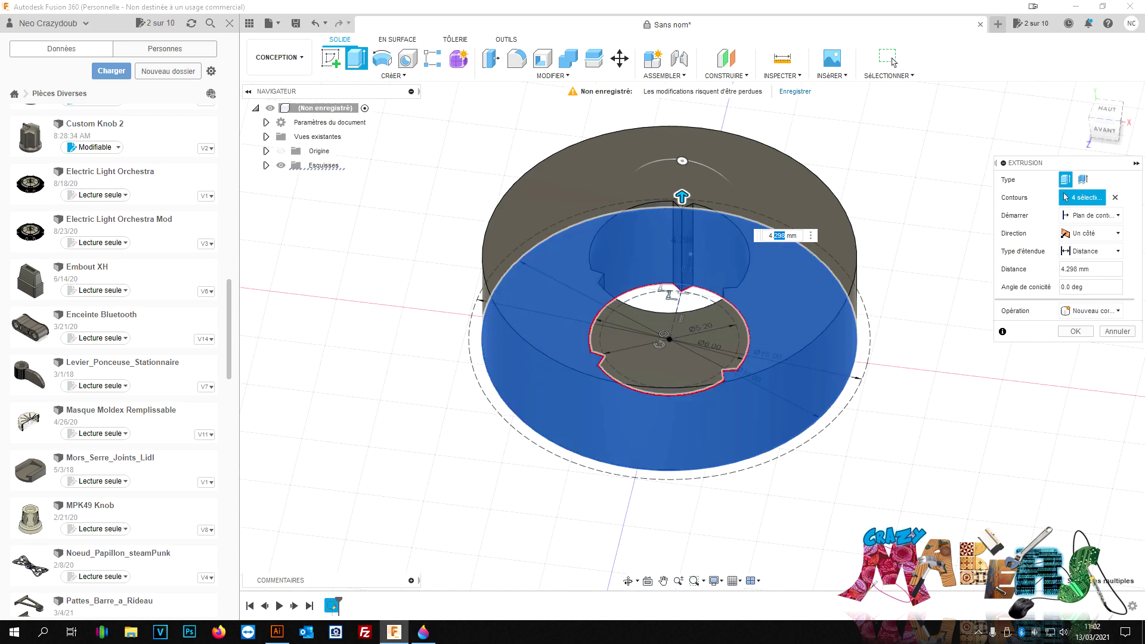
double_click(777, 235)
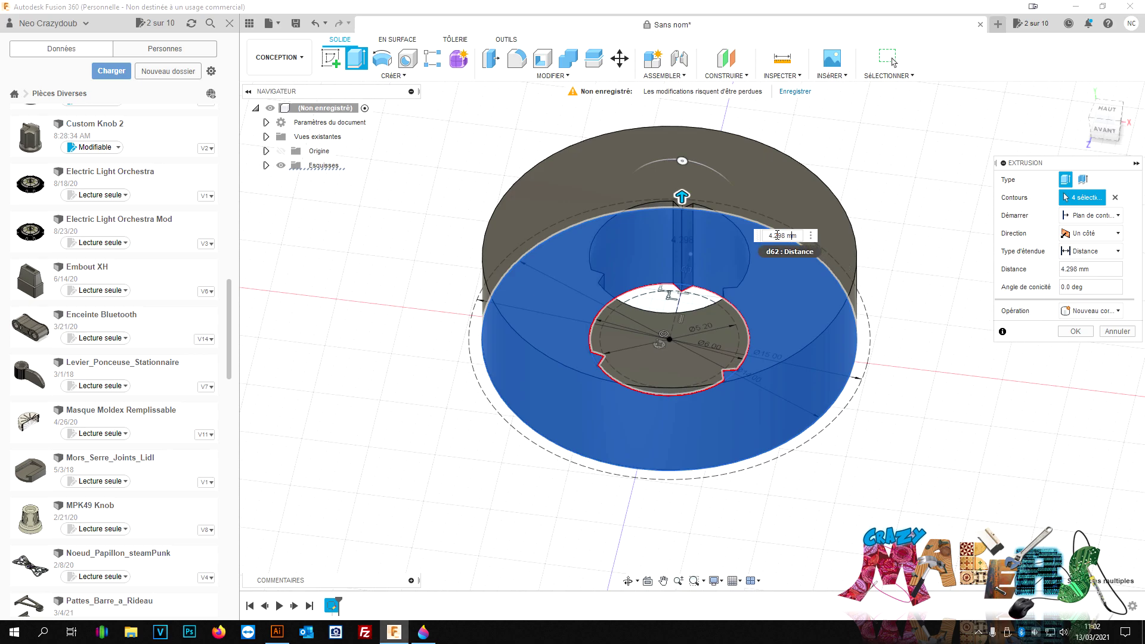
triple_click(777, 235)
key("Return")
scroll(723, 209, "down", 5)
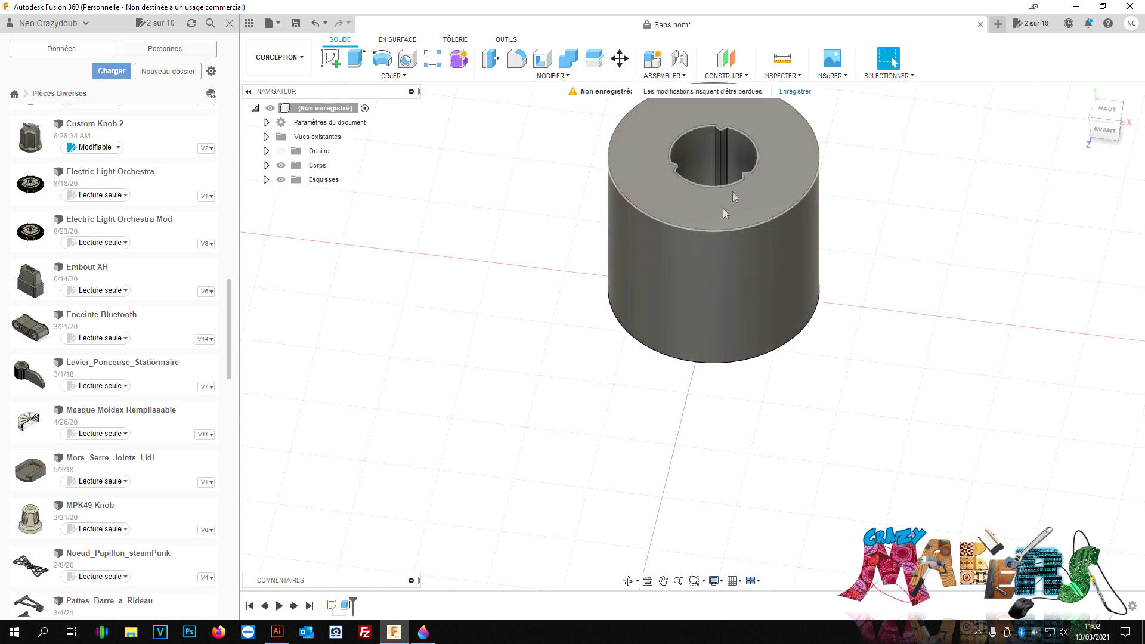
Step: Hide the body, show the original sketch and window-select all its disk profiles
left_click(281, 165)
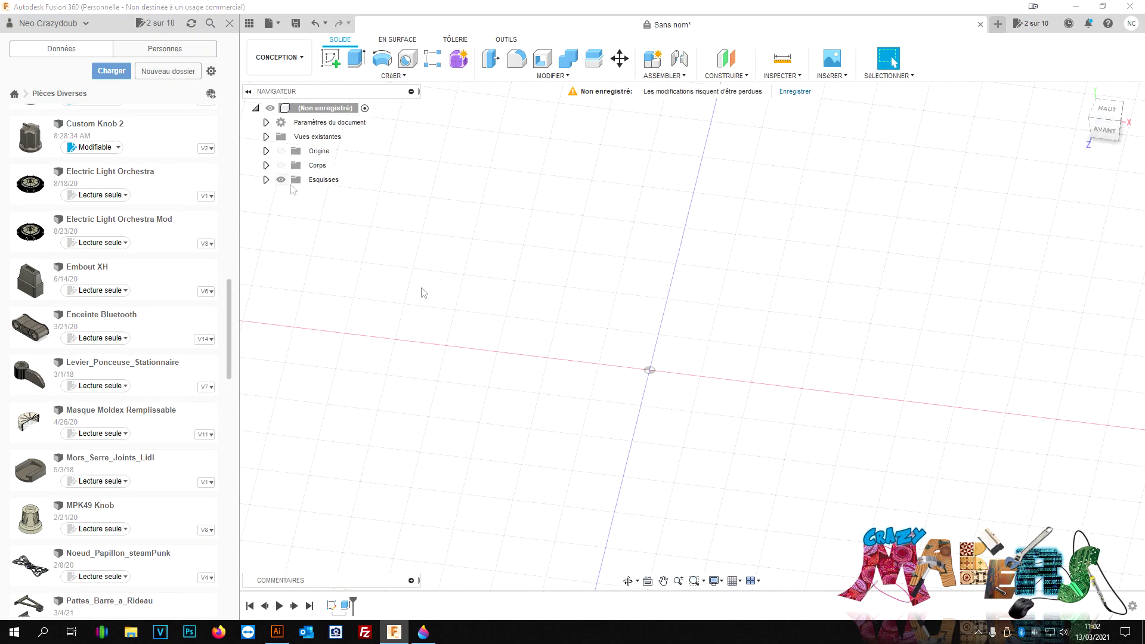
left_click(266, 180)
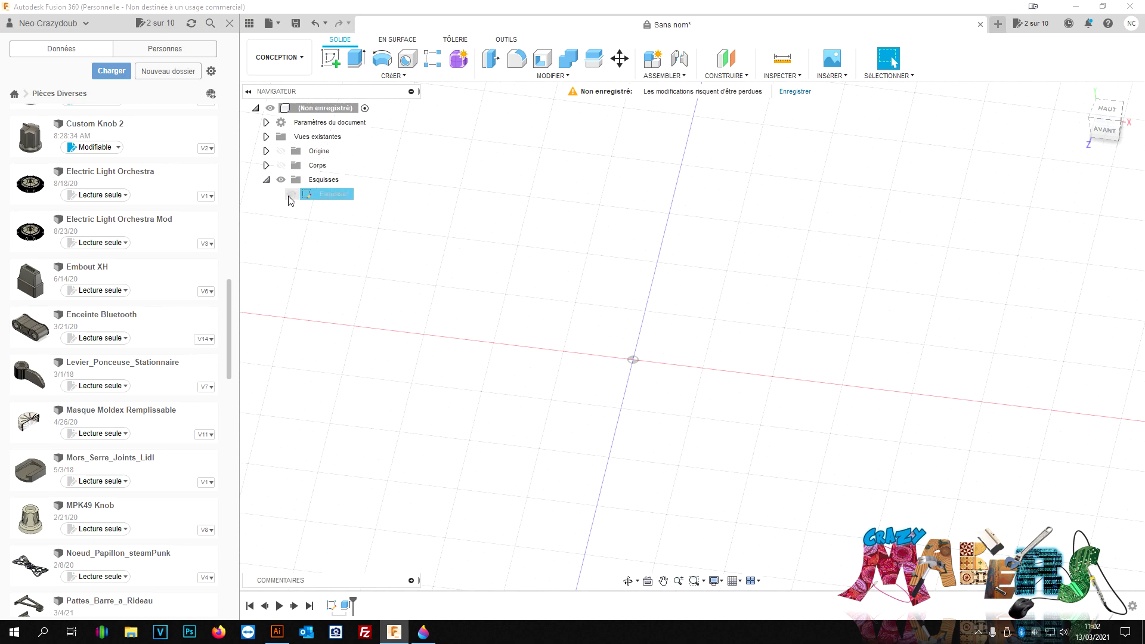
left_click(291, 194)
left_click(656, 424)
scroll(671, 385, "up", 4)
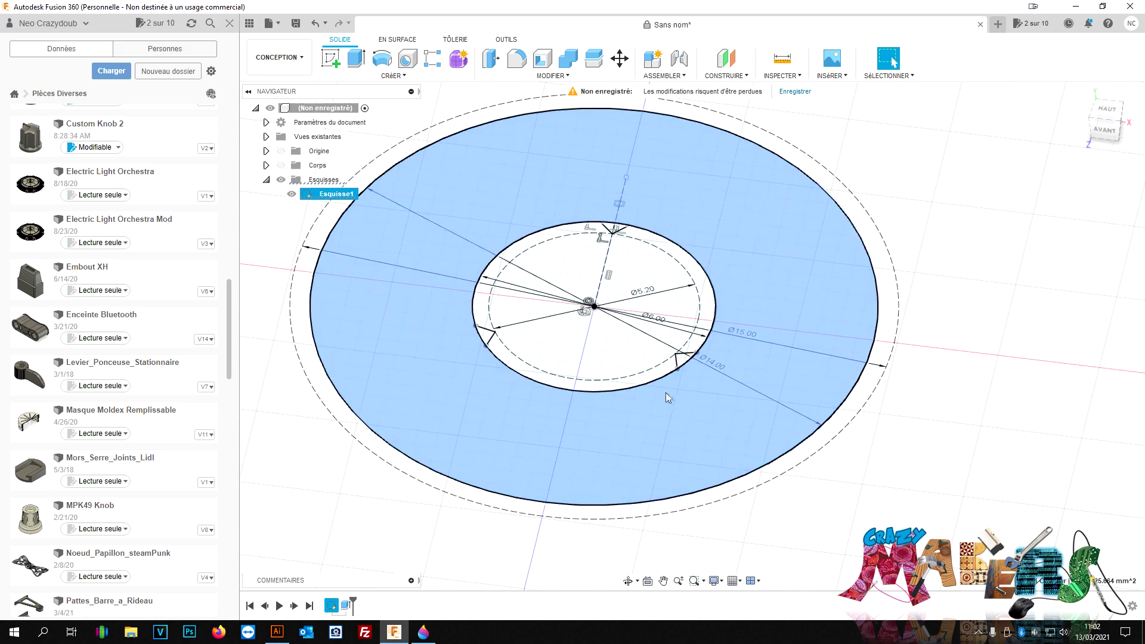
scroll(943, 484, "up", 3)
scroll(944, 485, "down", 3)
scroll(834, 460, "down", 3)
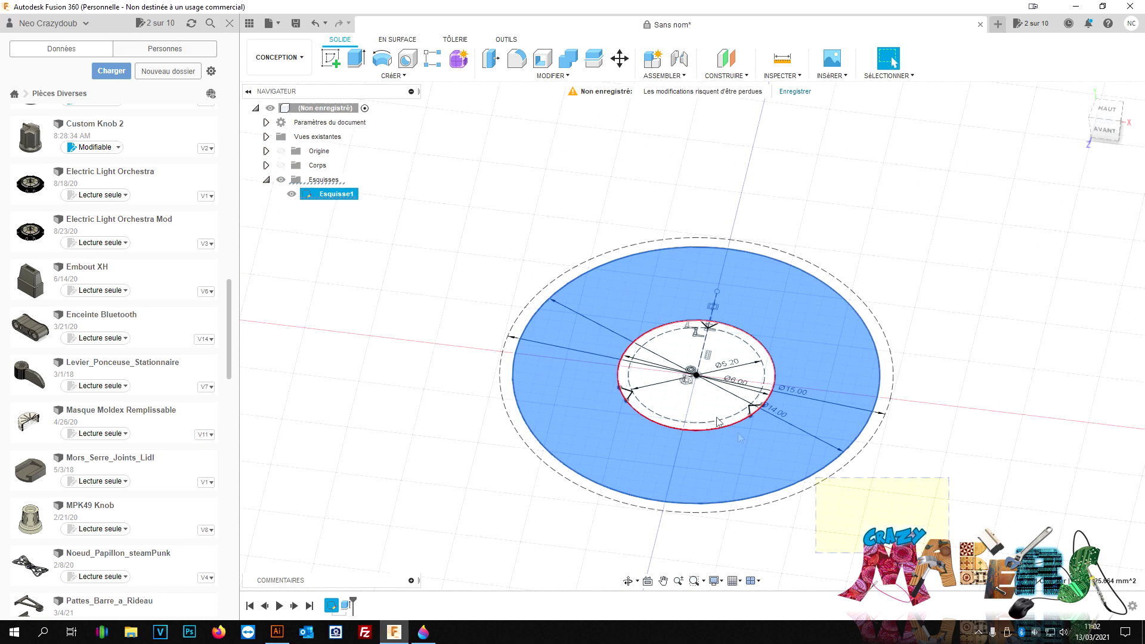
left_click_drag(738, 432, 452, 187)
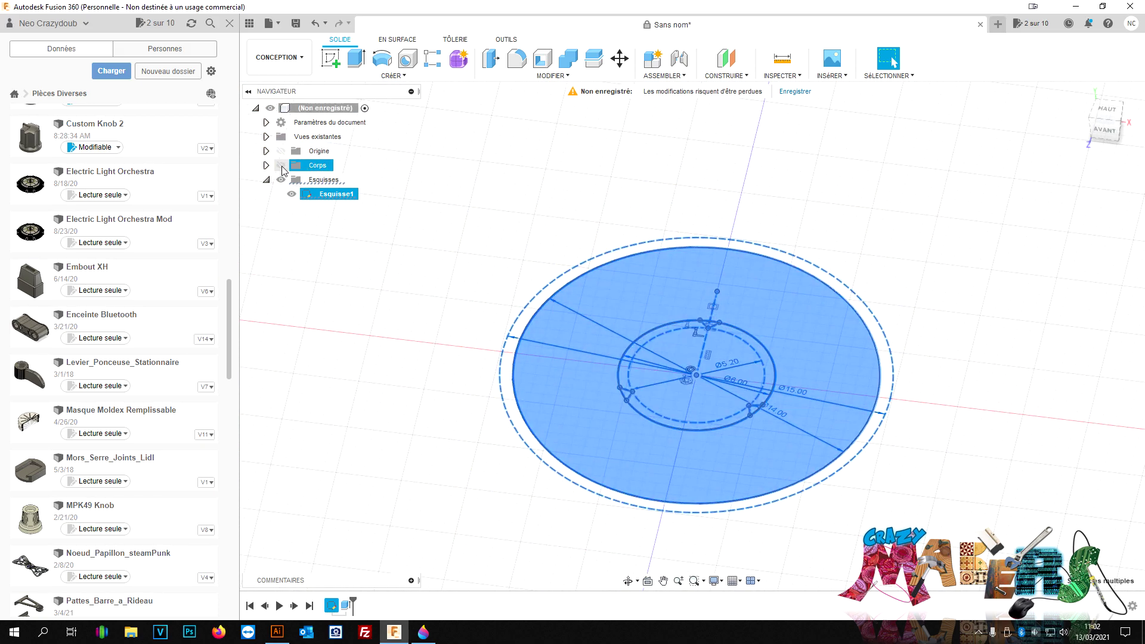
Step: Show the body and extrude the profiles about 0.794 mm from the cylinder's top face
left_click(281, 165)
middle_click_drag(807, 238, 770, 380)
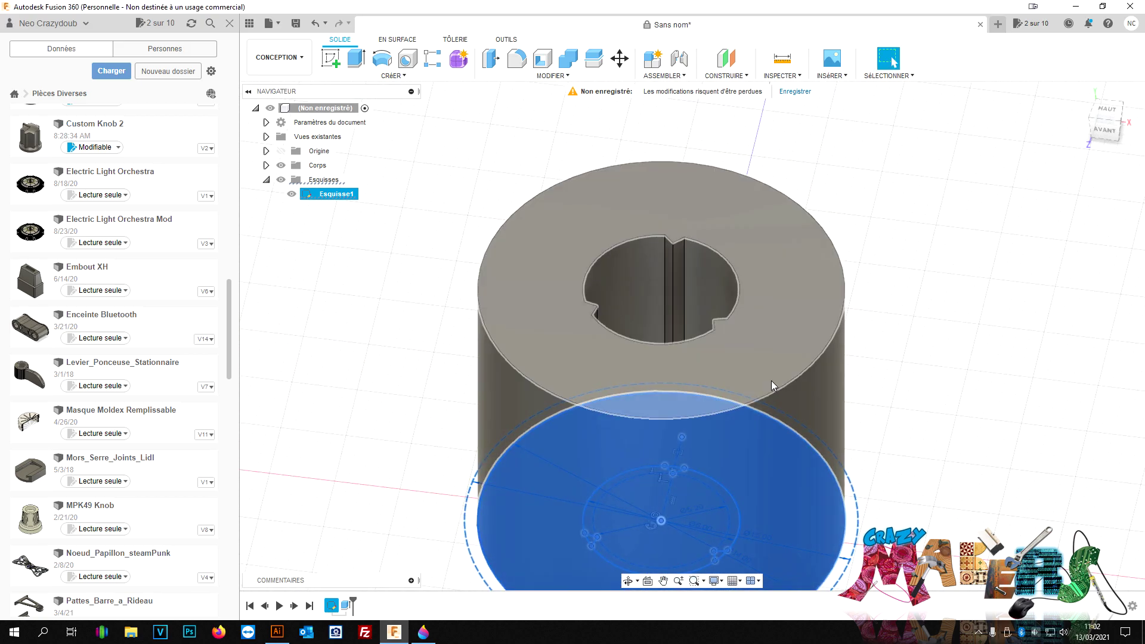
key("e")
left_click(1095, 216)
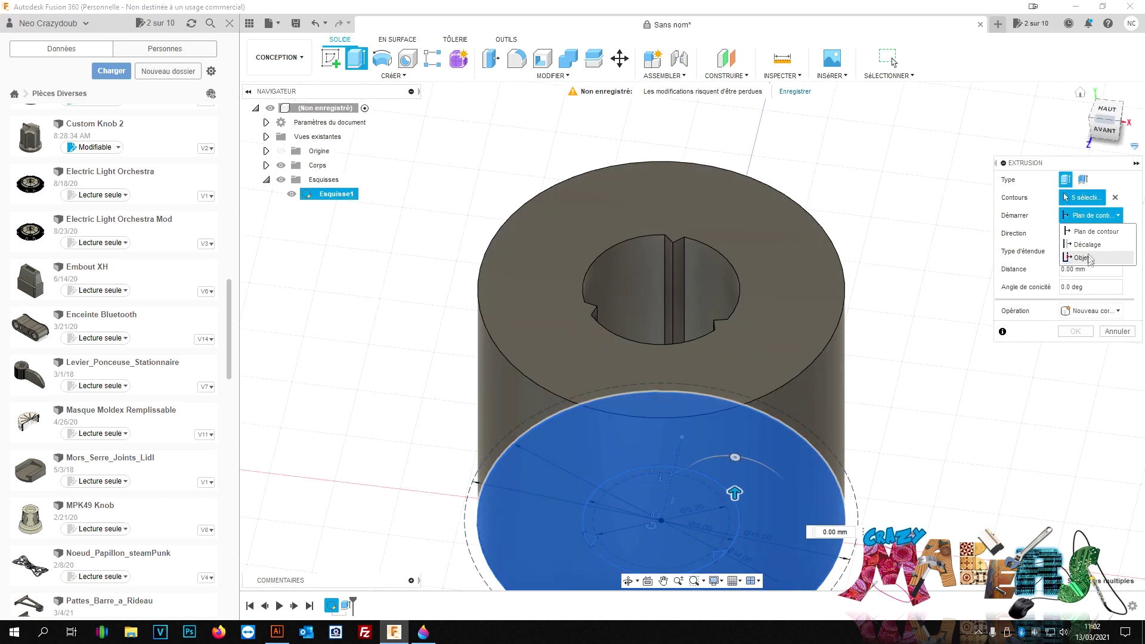
left_click(1086, 255)
left_click(788, 306)
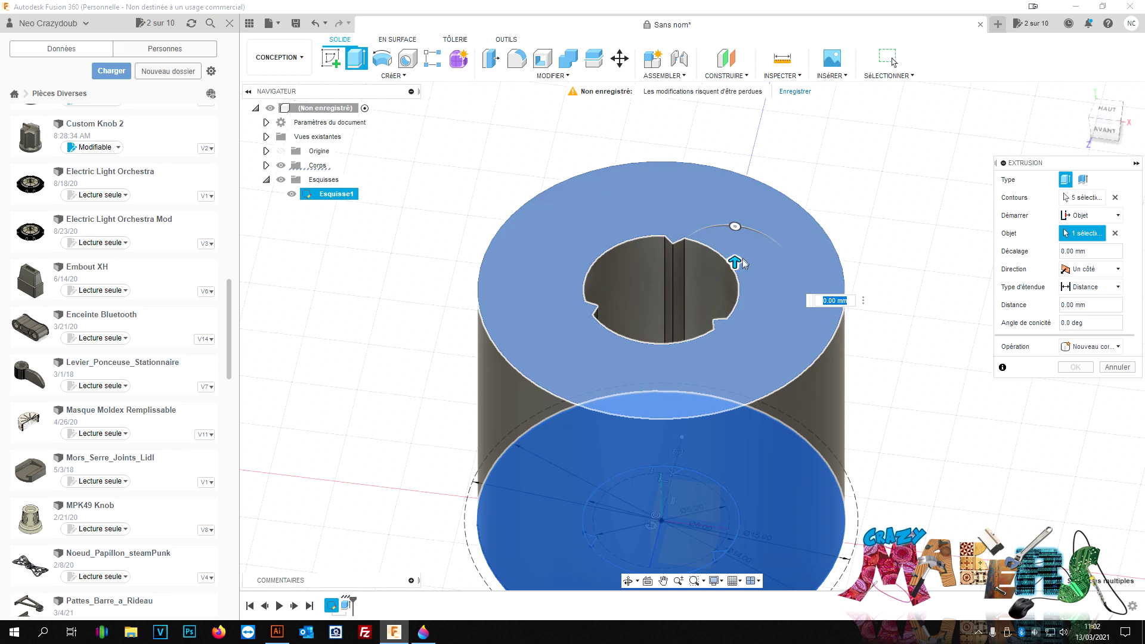
left_click_drag(735, 250, 738, 246)
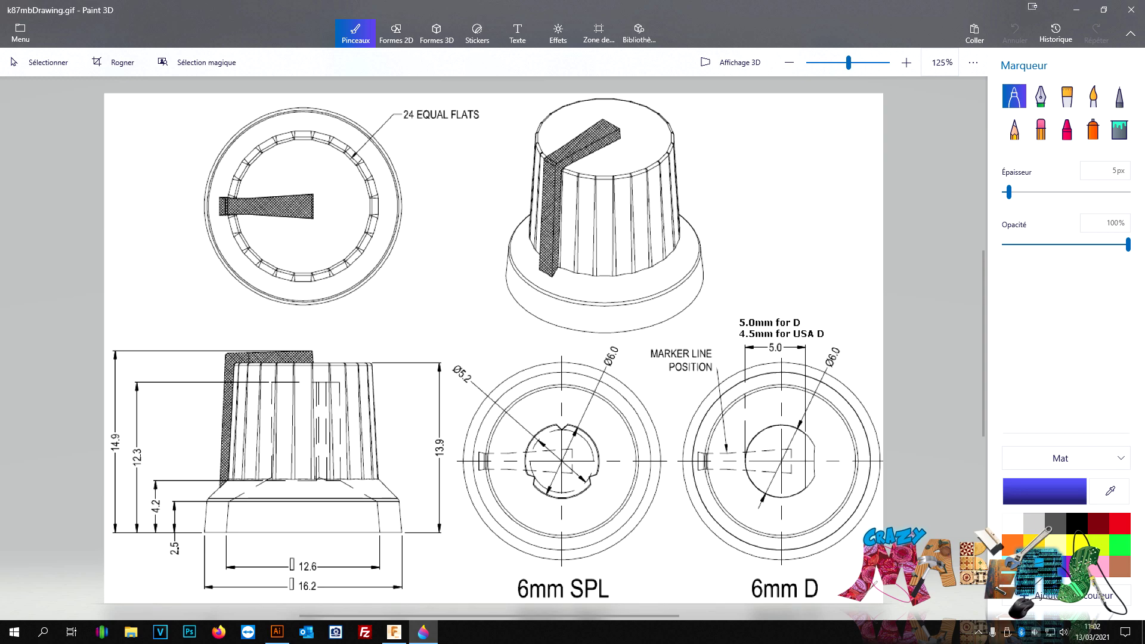
Step: Return to Fusion 360 from the k87mbDrawing.gif reference drawing in Paint 3D
left_click(1032, 7)
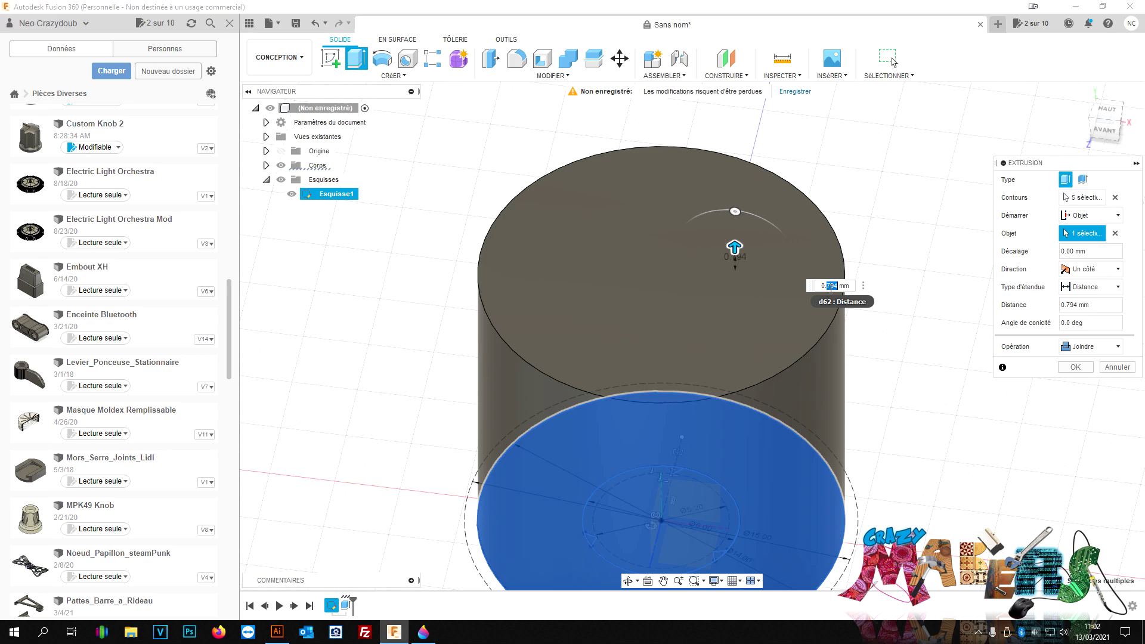
Step: Commit the 0.794 mm joining extrusion that caps the cylinder's top
double_click(832, 287)
key("Return")
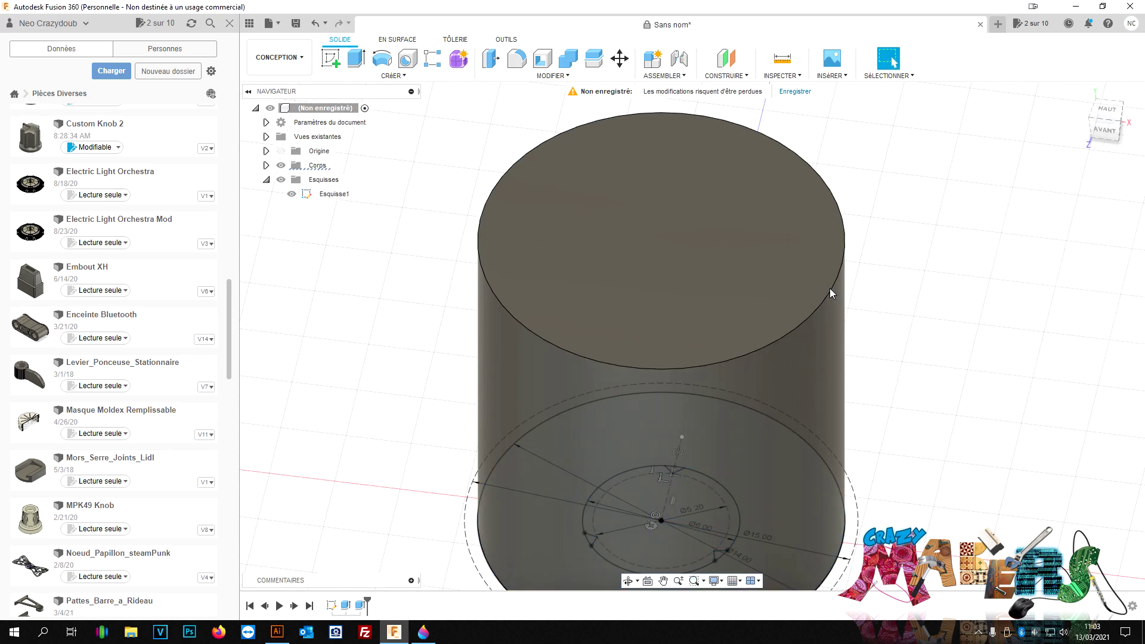
scroll(645, 336, "down", 1)
scroll(843, 324, "down", 3)
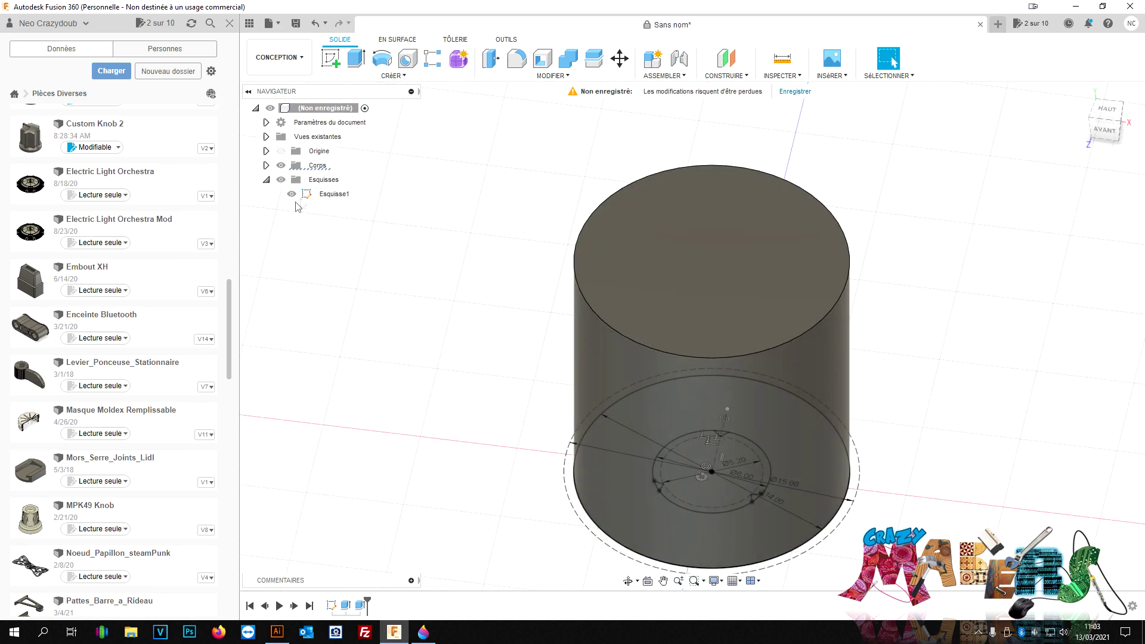
Step: Hide base sketch Esquisse1, check the underside, and start a new sketch on the top face
left_click(294, 195)
left_click(291, 195)
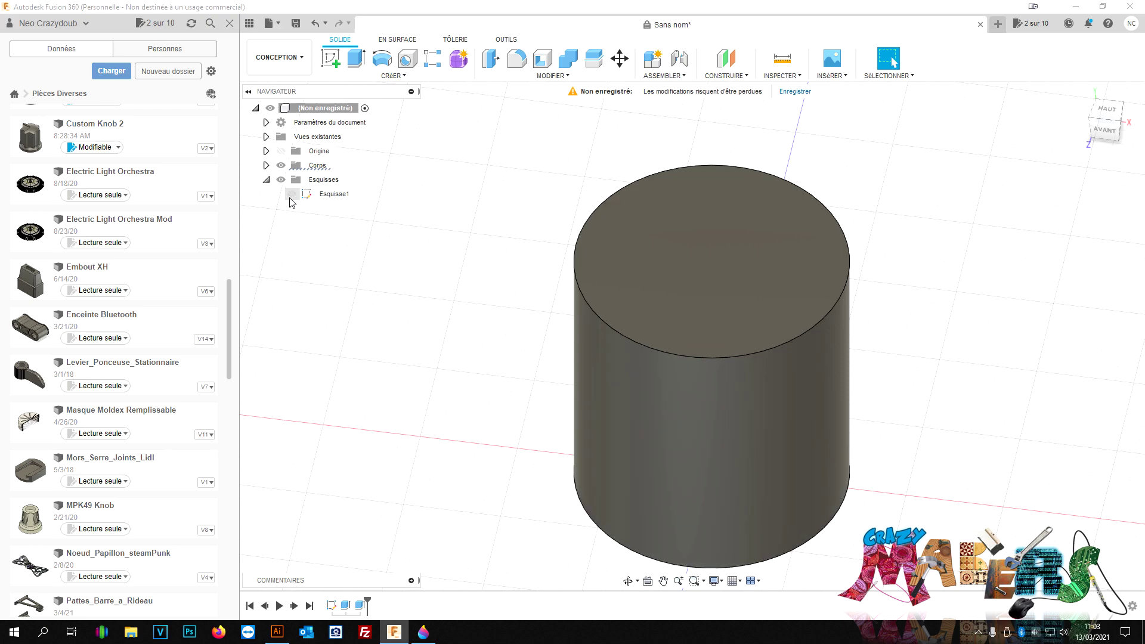
middle_click_drag(690, 325, 691, 239, "shift")
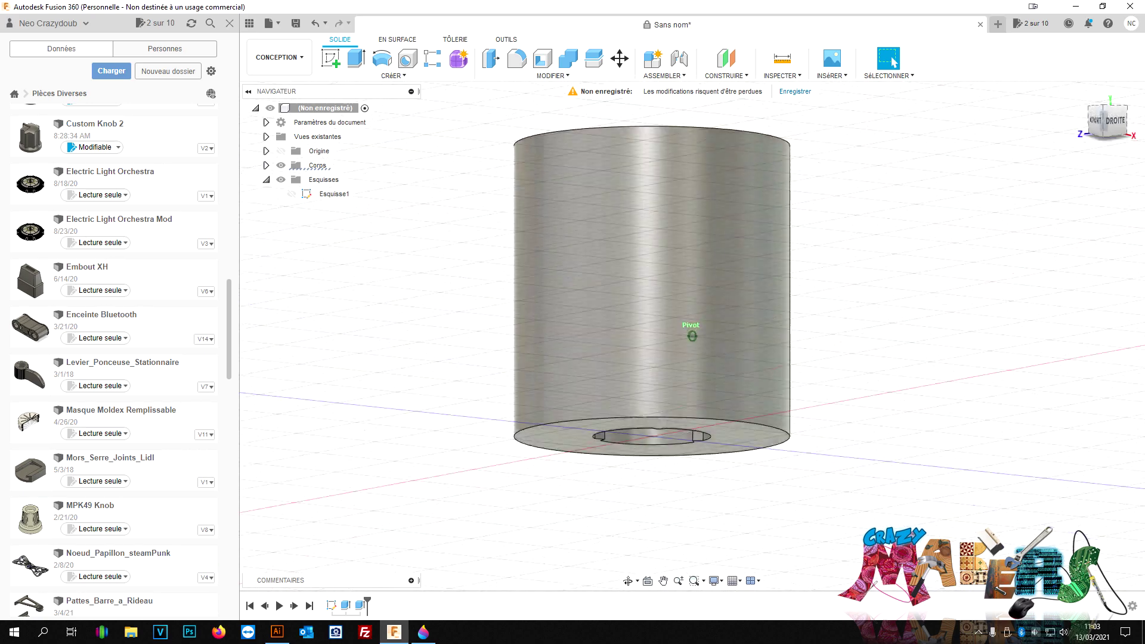
middle_click_drag(692, 336, 636, 357, "shift")
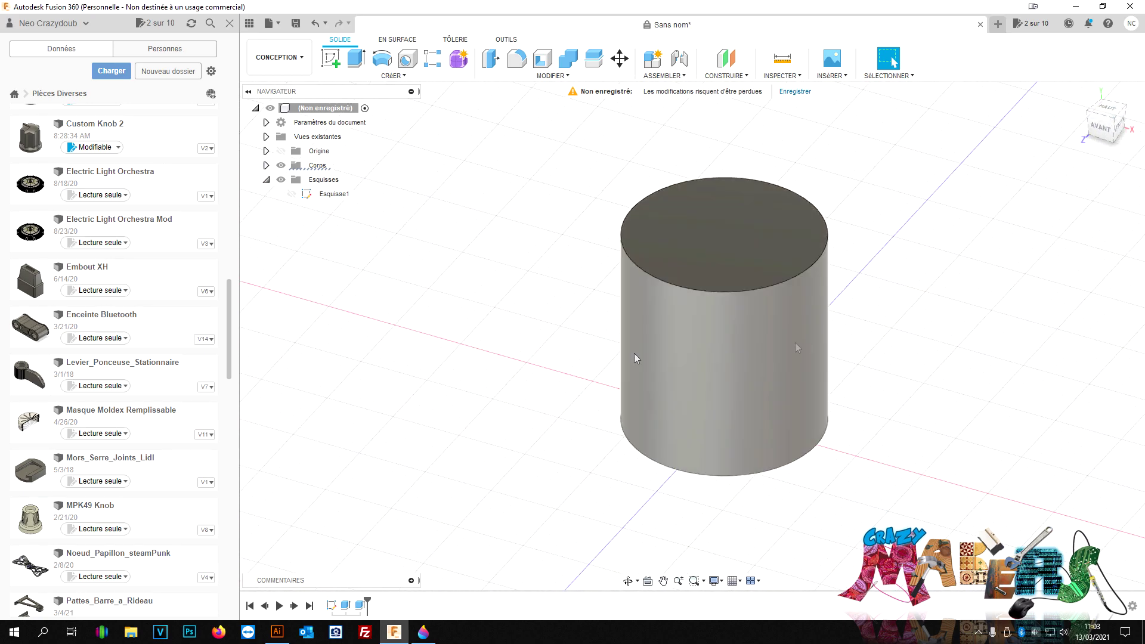
left_click(329, 58)
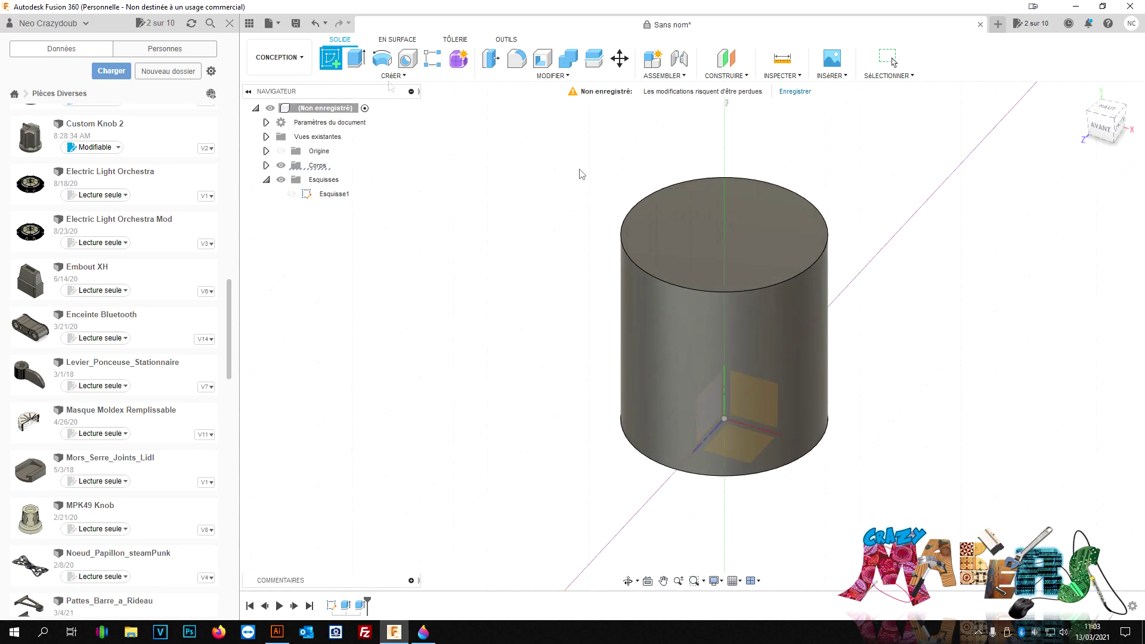
left_click(743, 243)
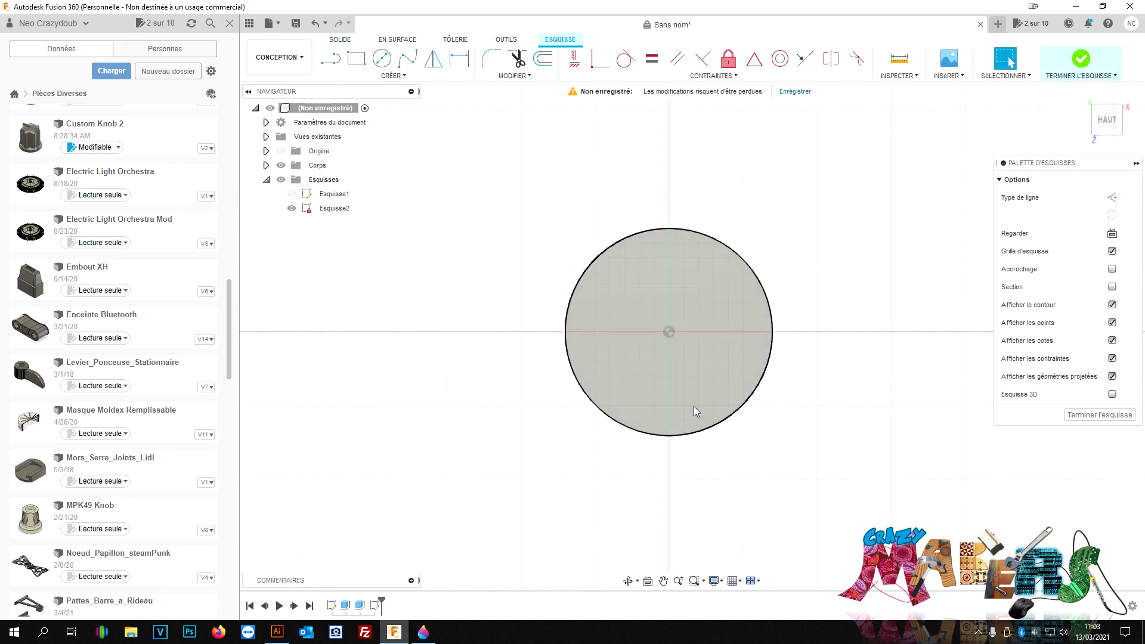
Step: Finish and delete the empty new sketch
scroll(654, 375, "up", 2)
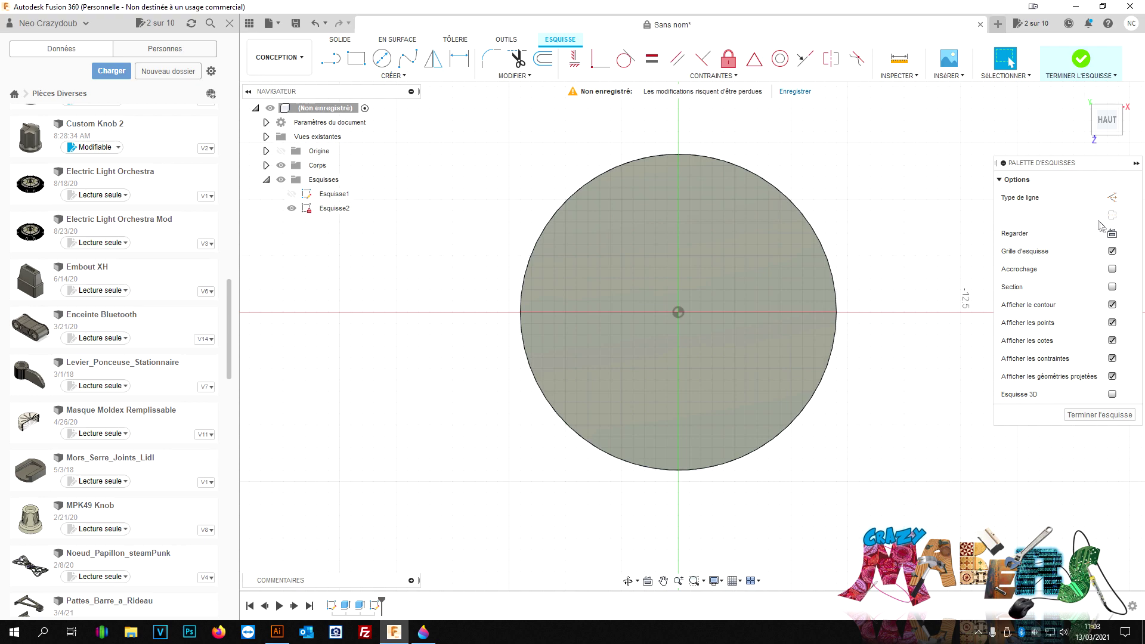
left_click(1098, 414)
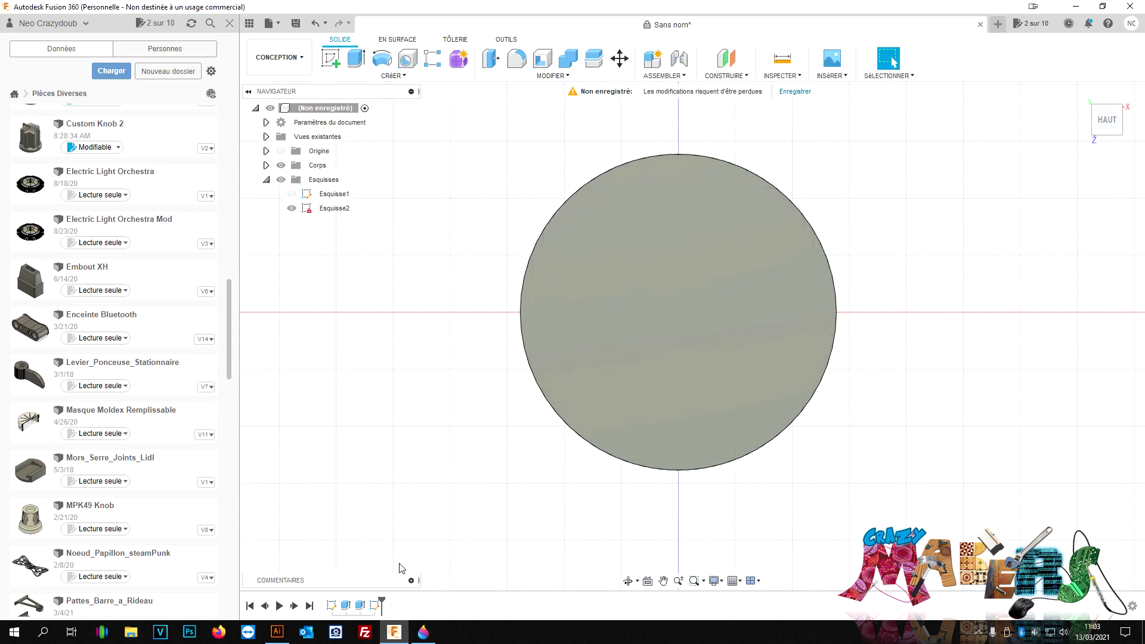
right_click(380, 608)
left_click(408, 571)
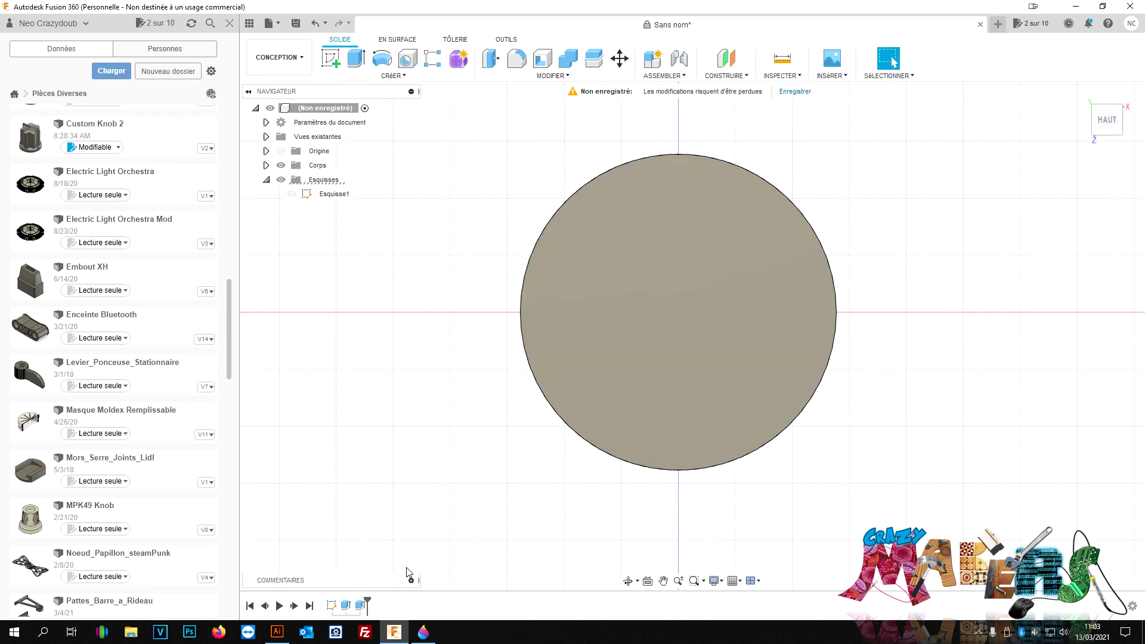
Step: Insert Knob.dxf centred on the cylinder's top face, then return to the home view
left_click(815, 78)
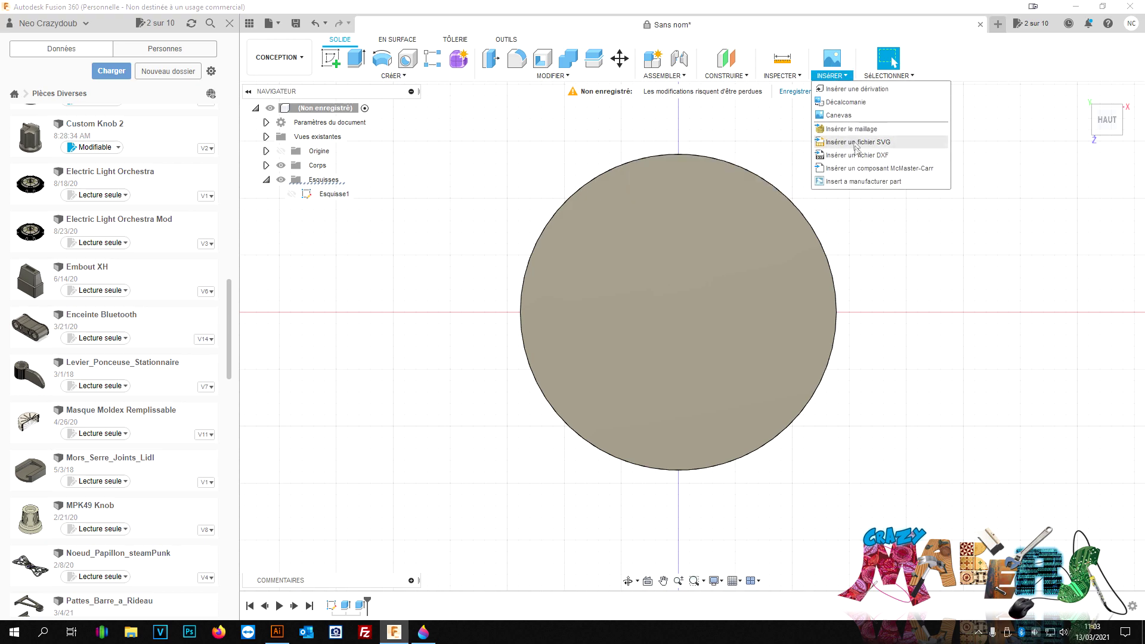
left_click(860, 163)
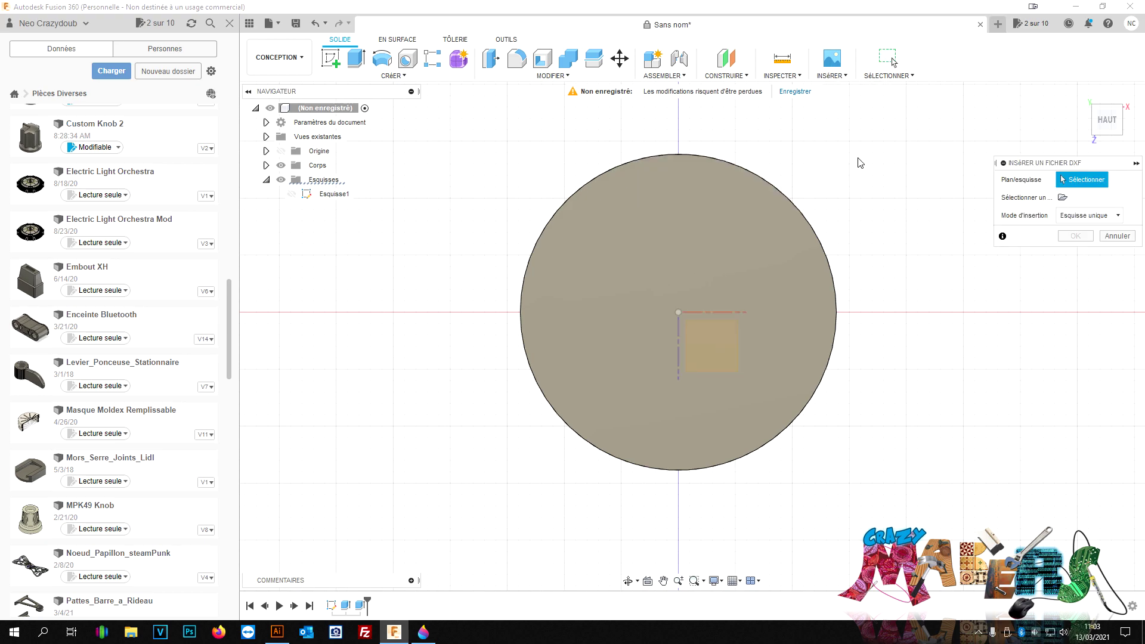
left_click(1063, 197)
double_click(138, 102)
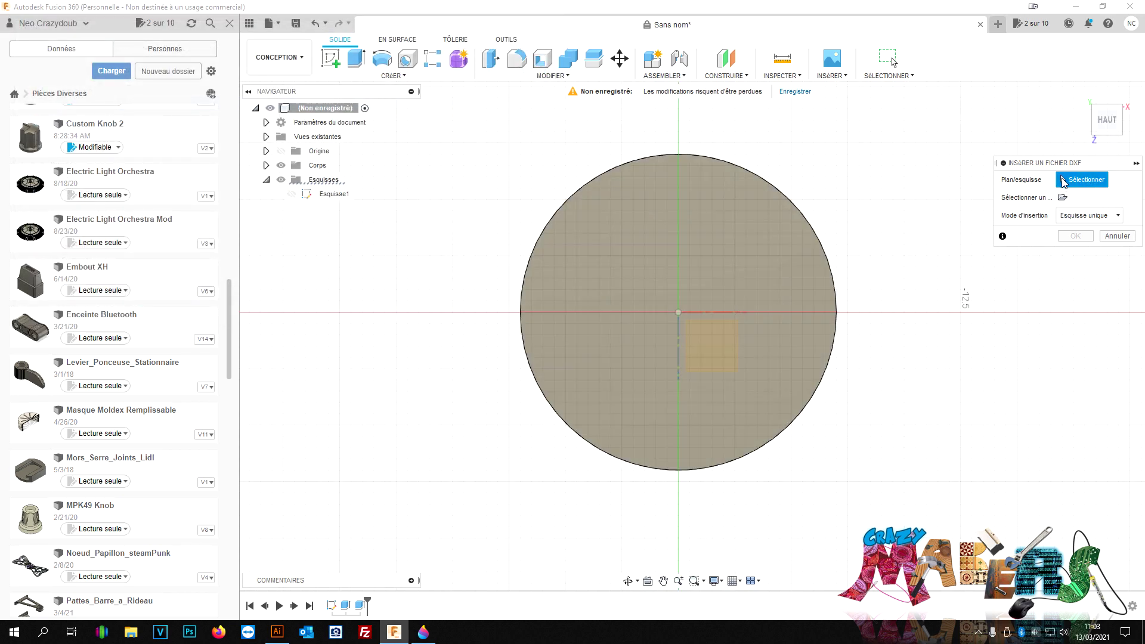
left_click(680, 314)
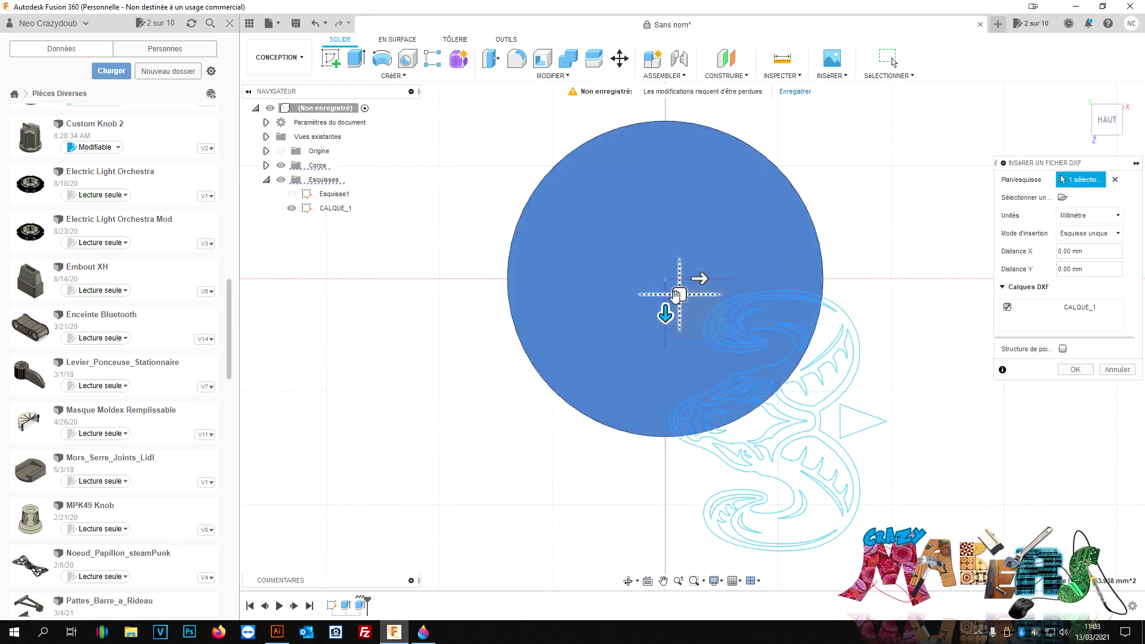
mouse_move(679, 288)
left_mouse_down()
mouse_move(605, 159)
mouse_move(554, 157)
mouse_move(564, 151)
left_mouse_up()
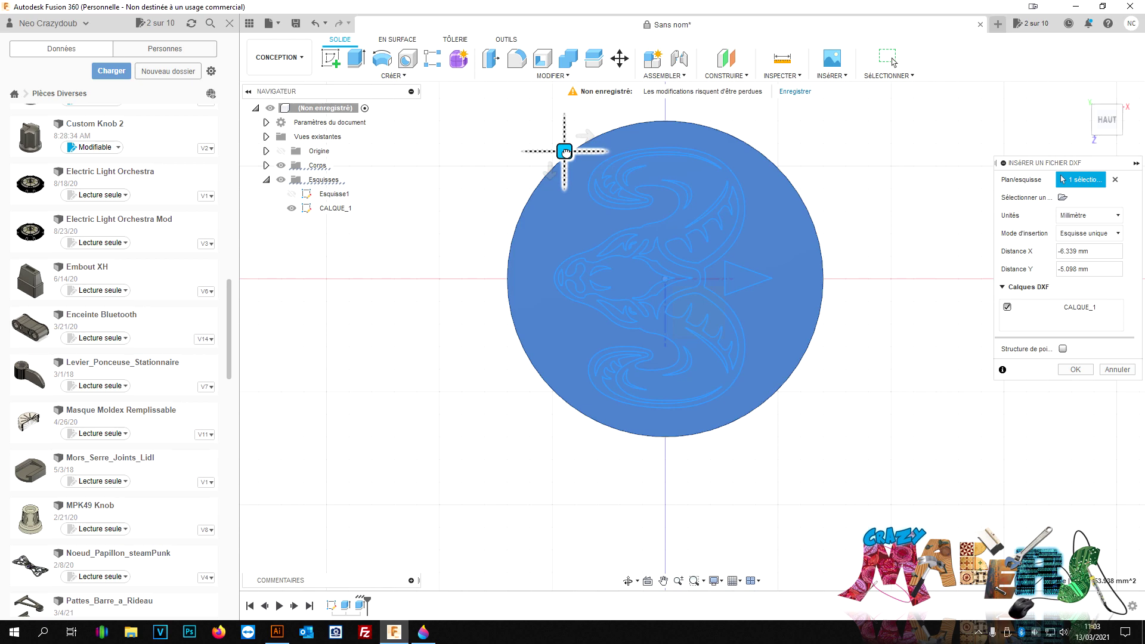
left_click_drag(566, 152, 569, 154)
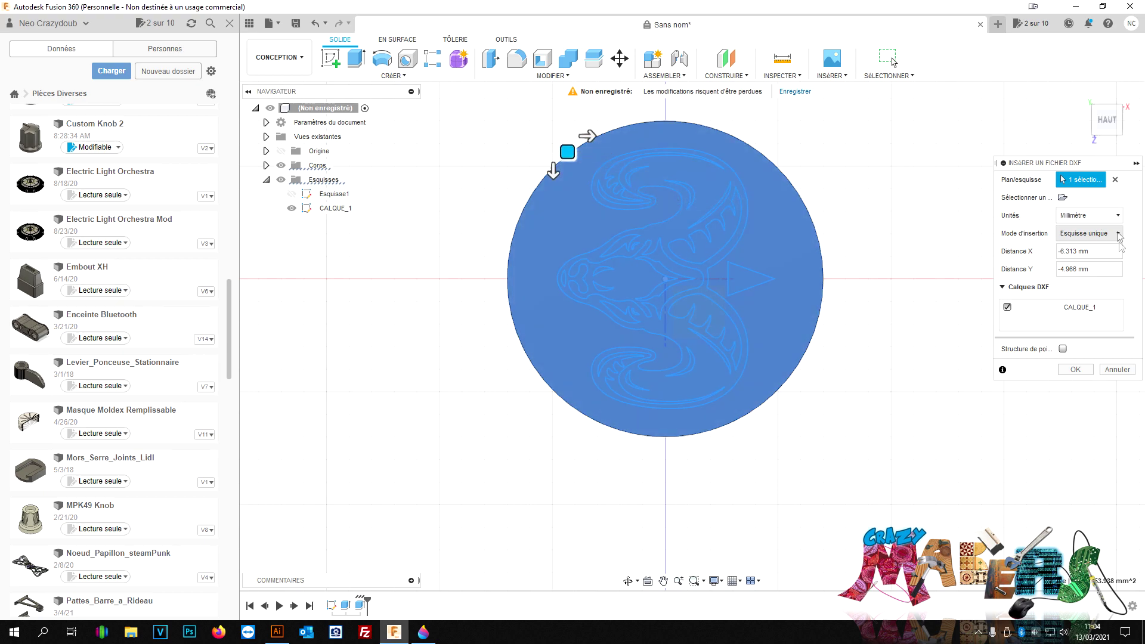
left_click(1075, 369)
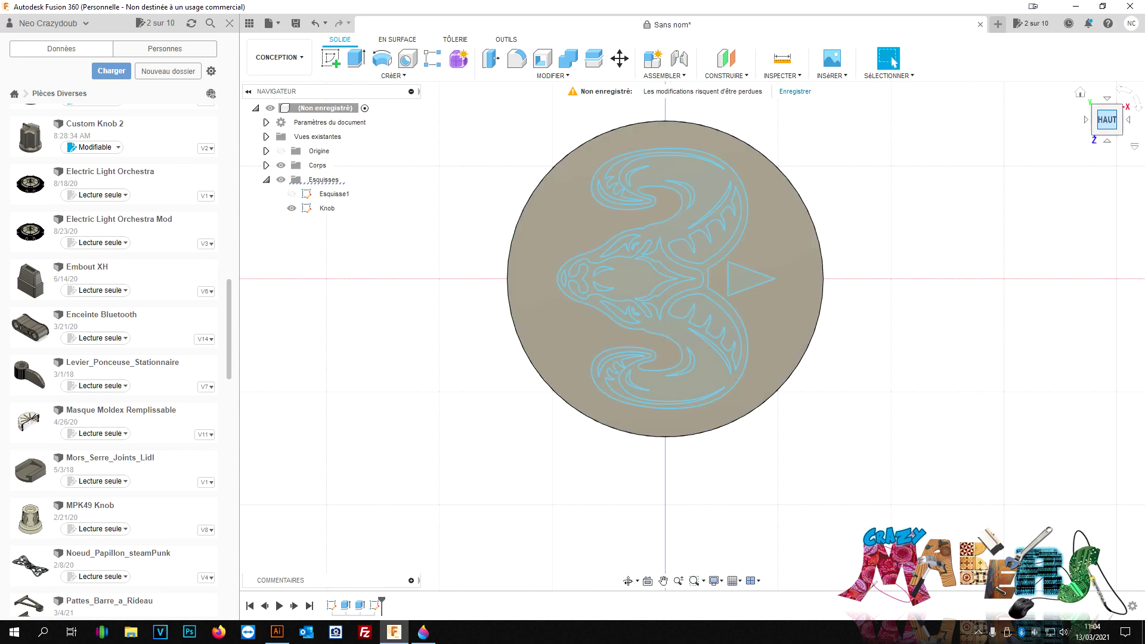
left_click(1079, 93)
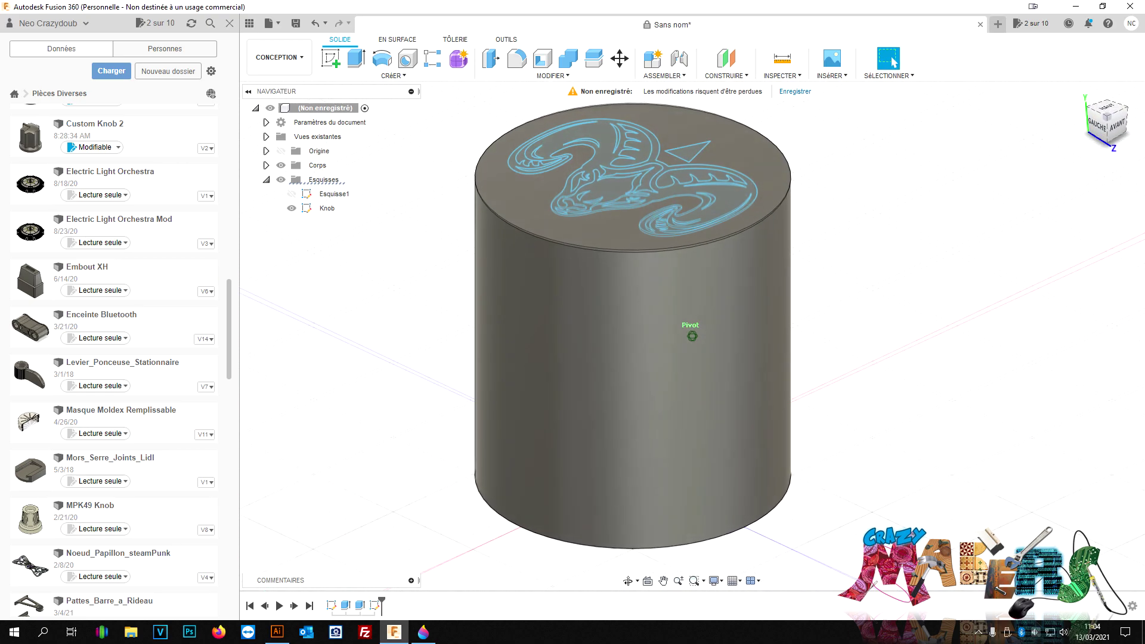
scroll(687, 225, "up", 3)
scroll(674, 286, "up", 2)
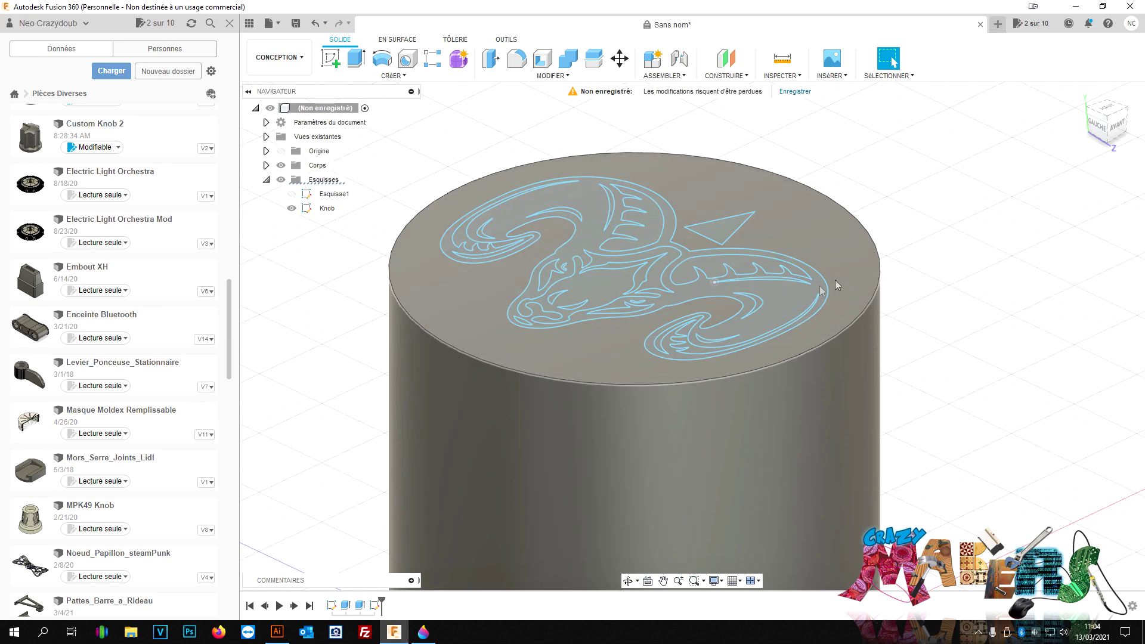
Step: Select the ram-head Knob sketch profiles on the cylinder's top face
left_click(692, 292)
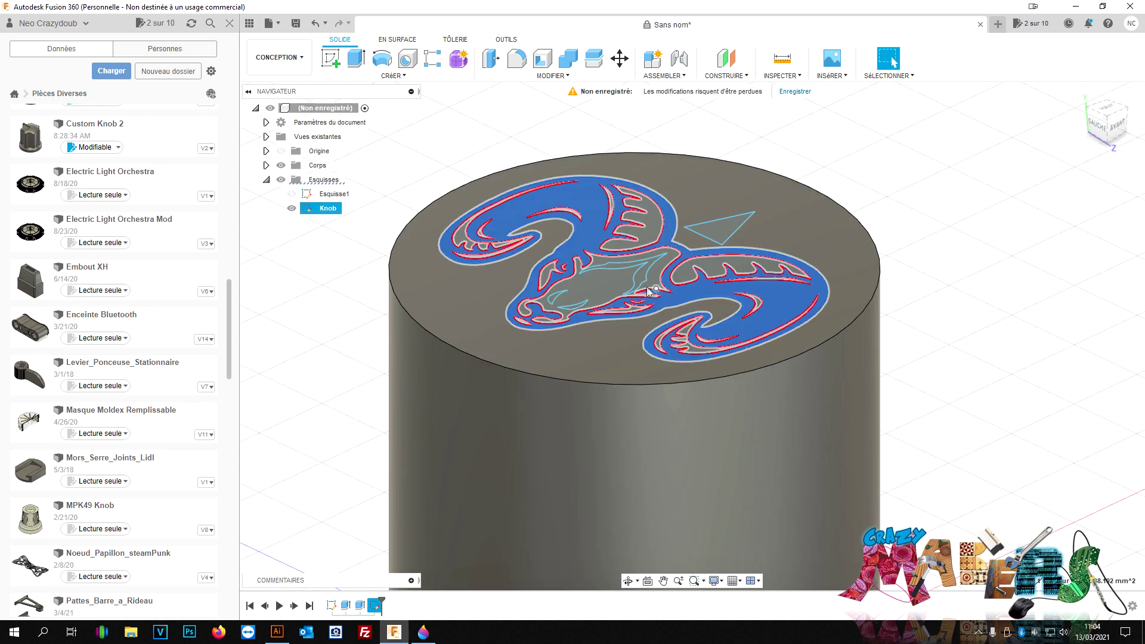
middle_click_drag(644, 346, 645, 395, "shift")
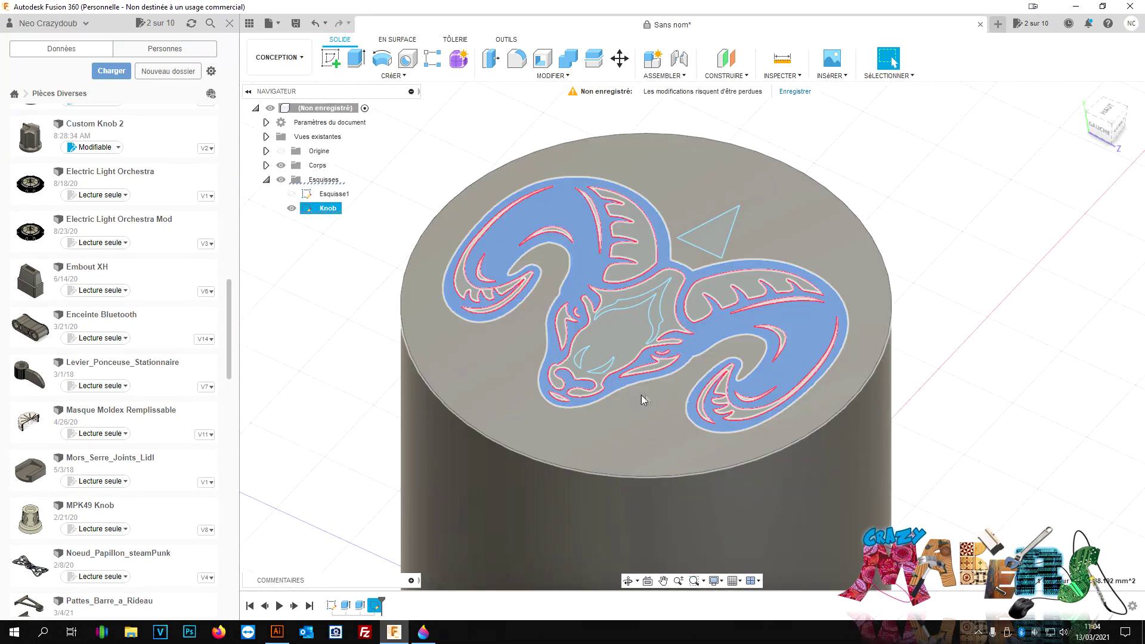
scroll(602, 391, "up", 2)
scroll(602, 391, "up", 1)
scroll(592, 382, "up", 2)
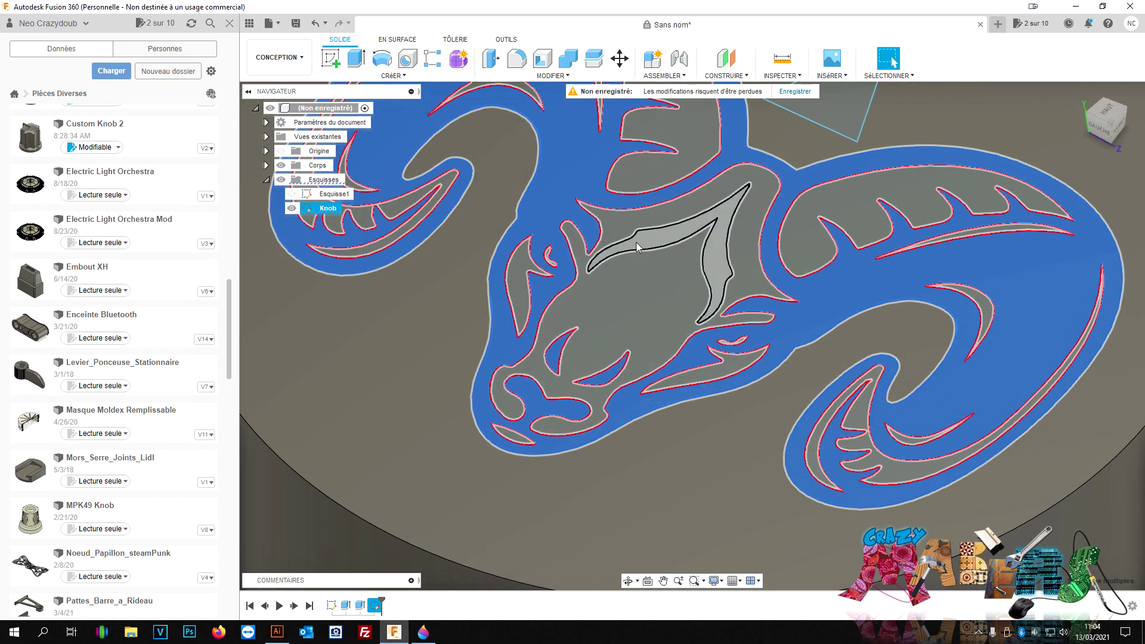
scroll(842, 114, "down", 3)
scroll(835, 199, "down", 5)
scroll(835, 199, "down", 3)
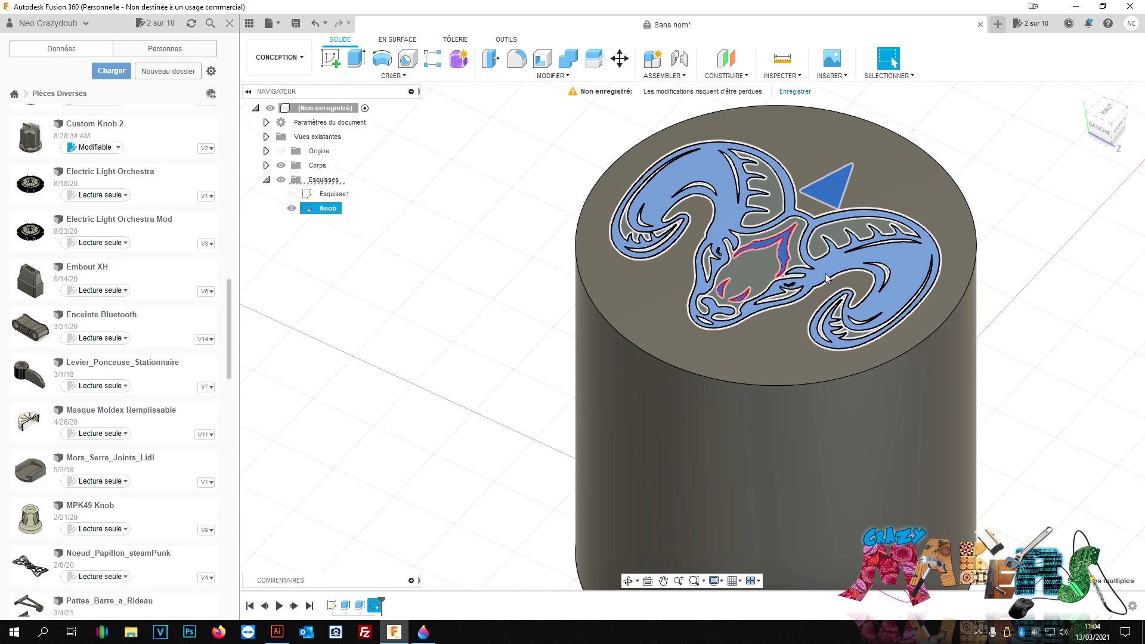
Step: Extrude the selected profiles 1 mm with Join to raise the relief
key("e")
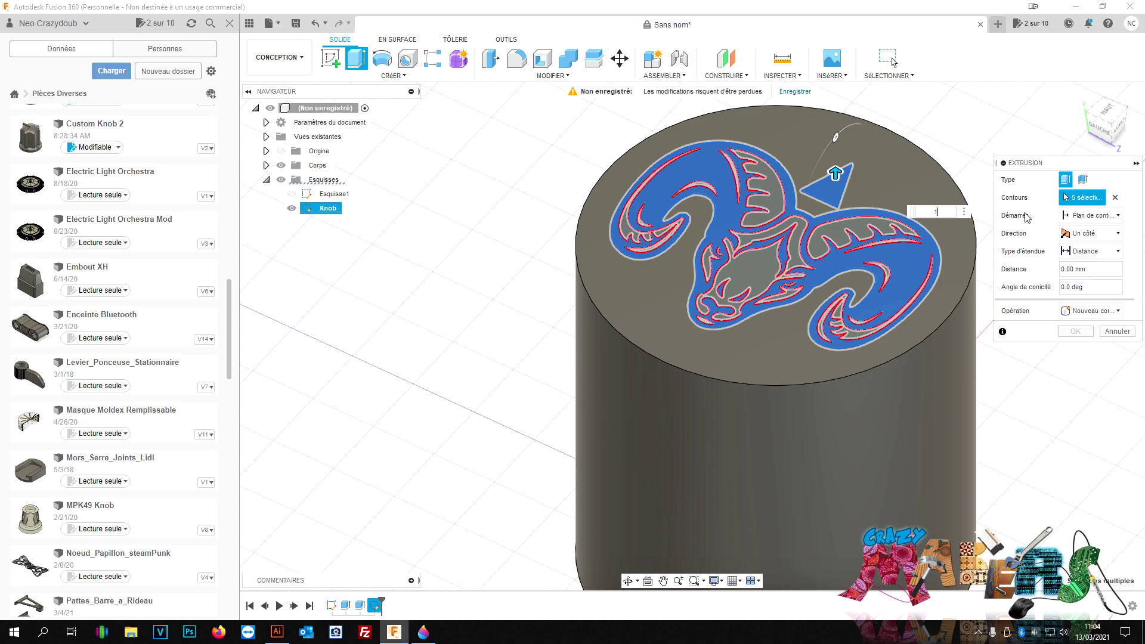
mouse_move(1107, 119)
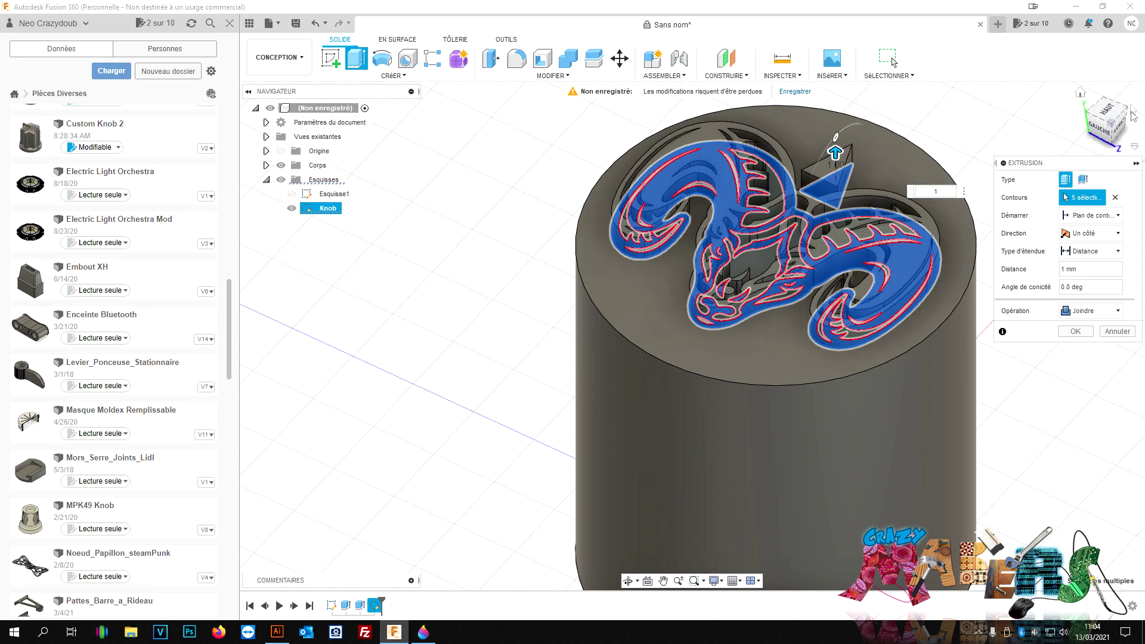
left_click_drag(1110, 113, 1103, 129)
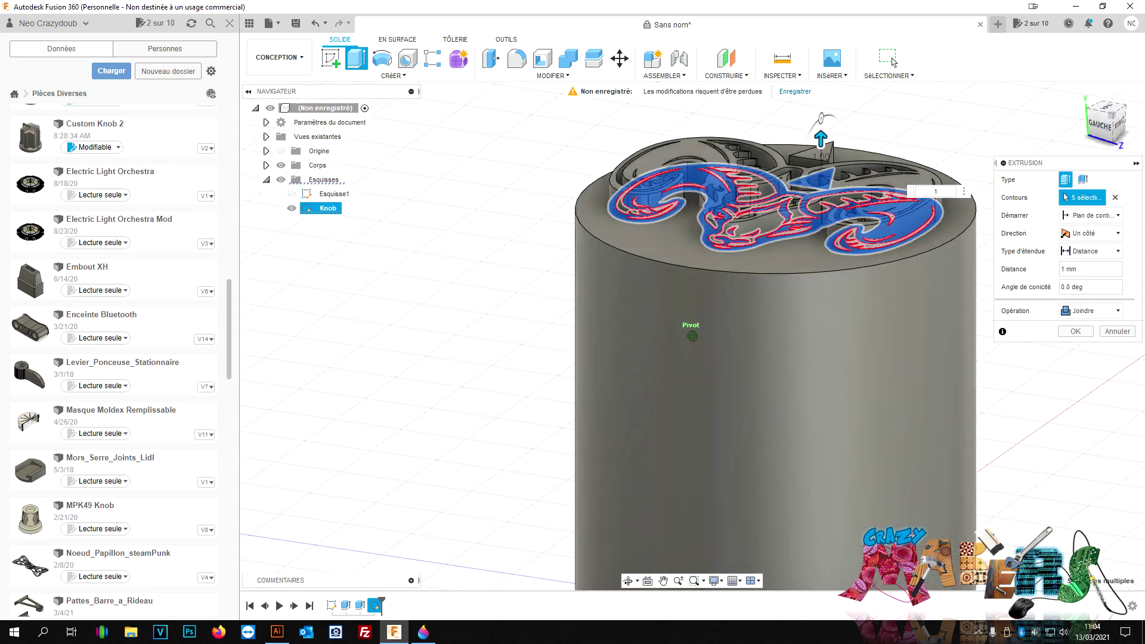
left_click_drag(1103, 128, 1100, 136)
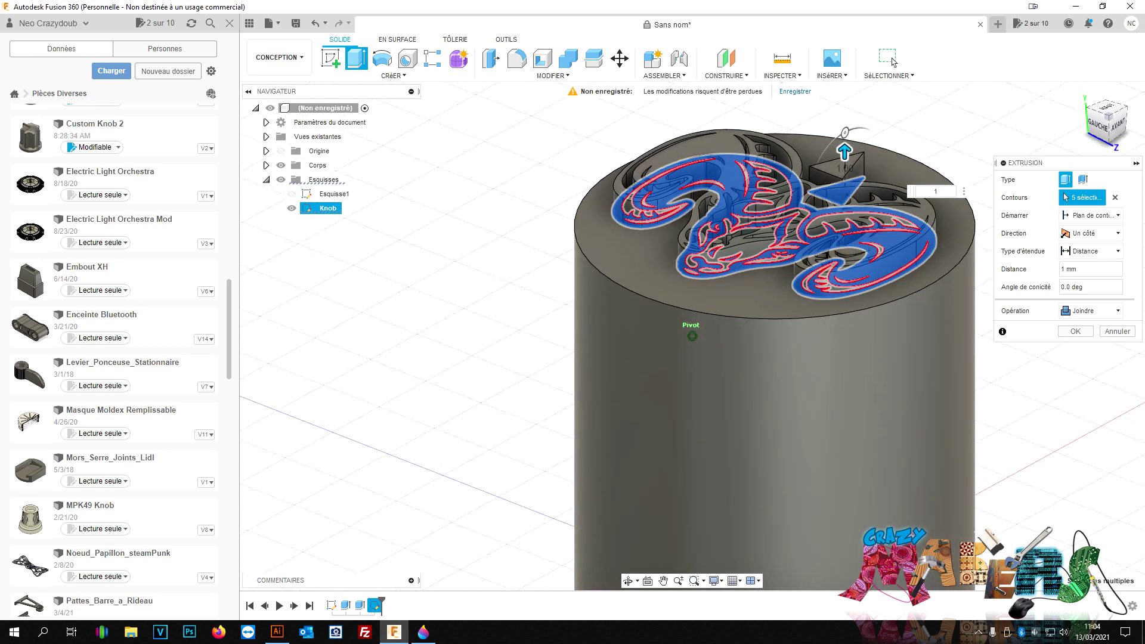
left_click(1075, 332)
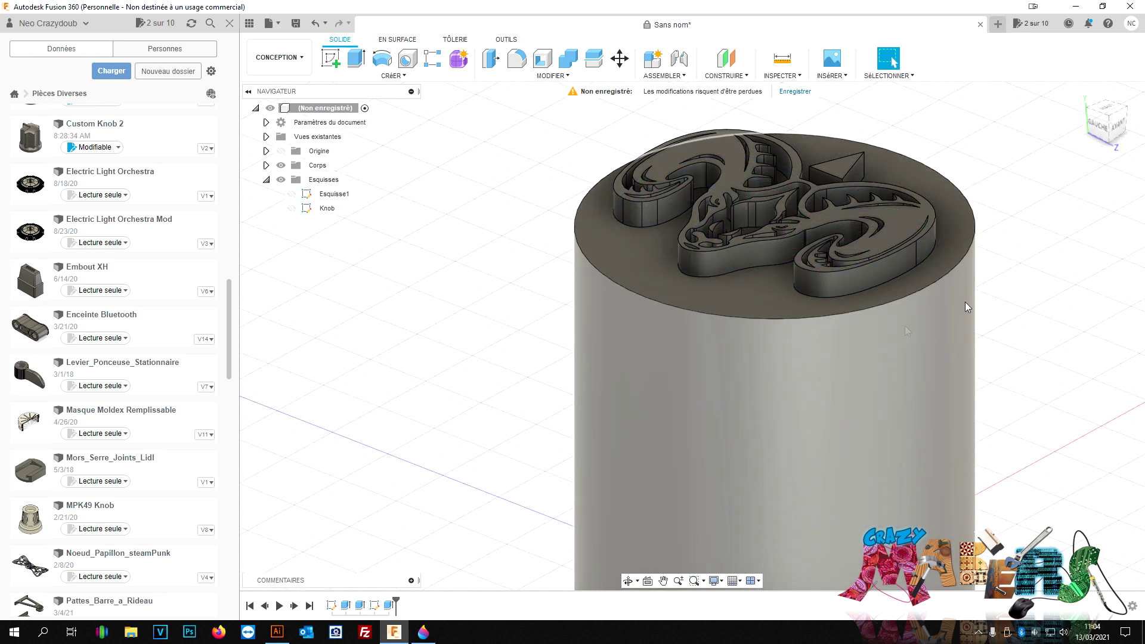
left_click_drag(1094, 132, 1091, 122)
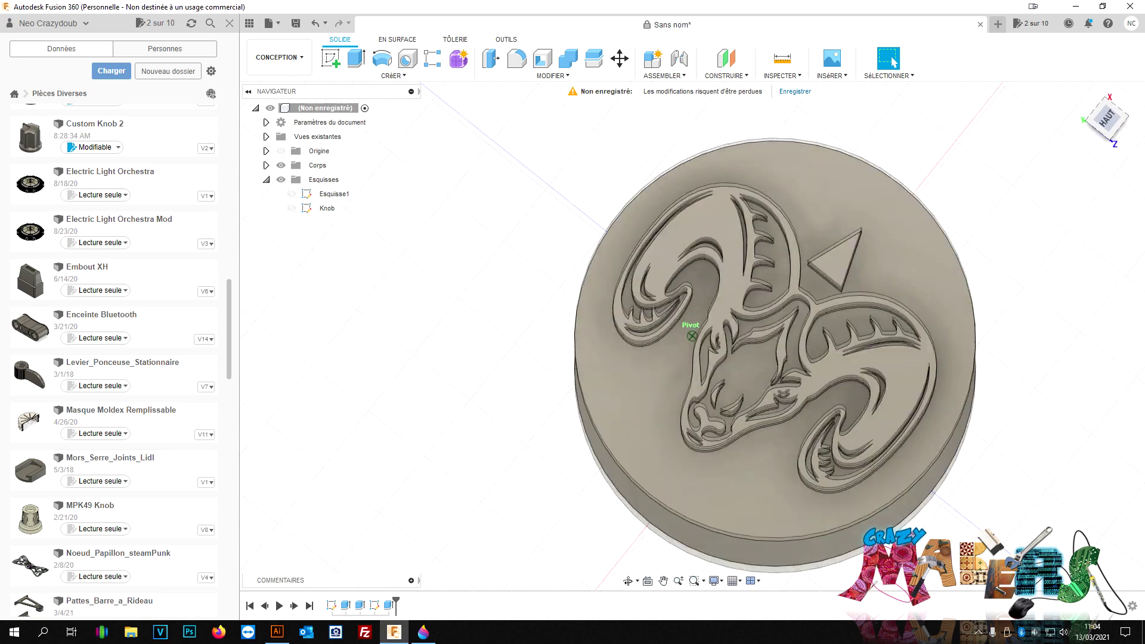
middle_click_drag(692, 336, 1004, 363, "shift")
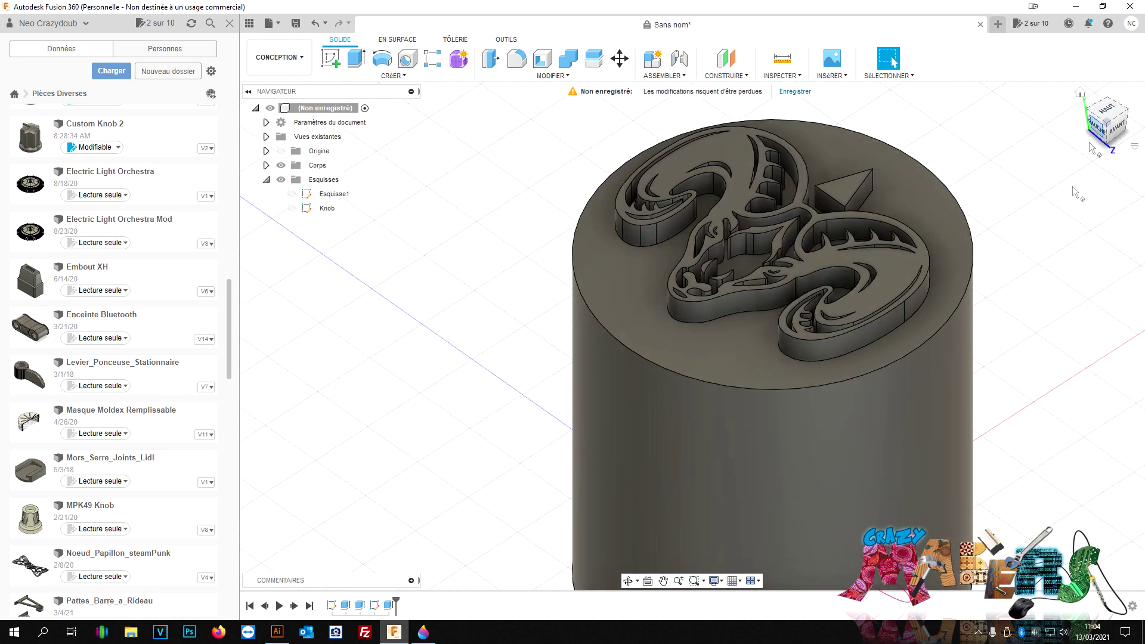
scroll(978, 340, "up", 3)
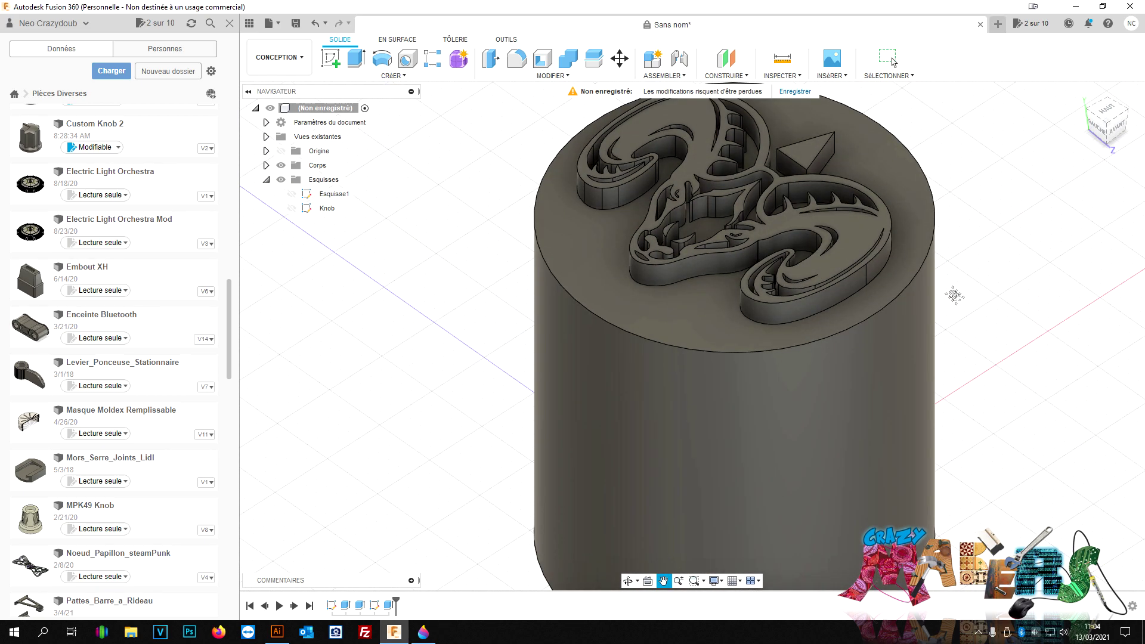
scroll(939, 333, "down", 5)
scroll(940, 336, "down", 2)
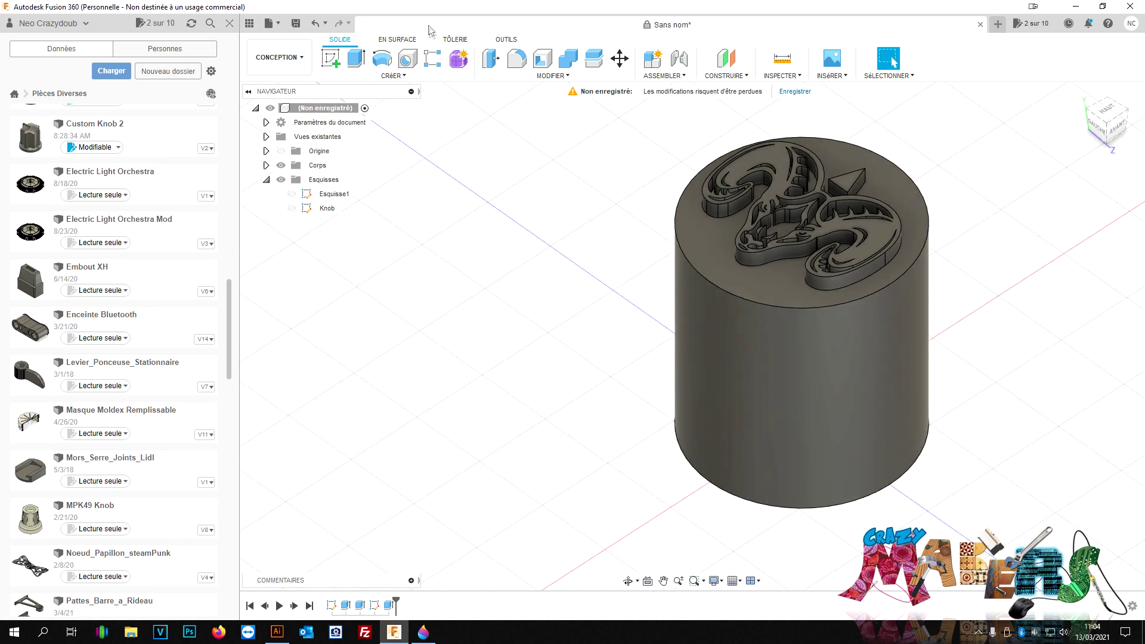
Step: Start a coil on the XY origin plane, centred at the origin with 13.991 mm diameter
left_click(420, 84)
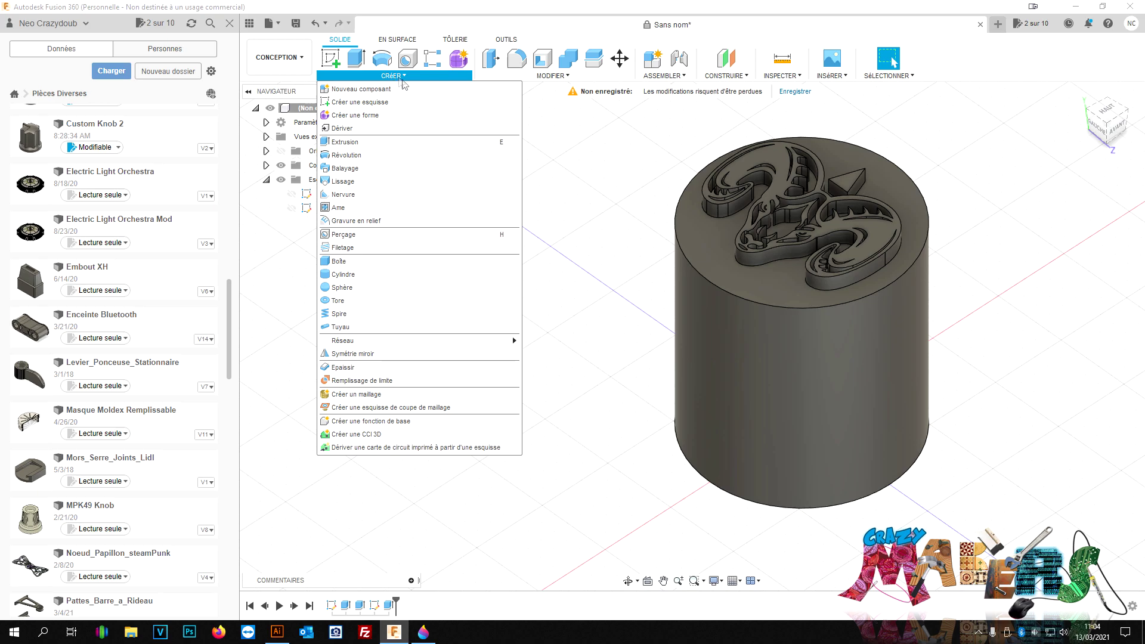
left_click(368, 319)
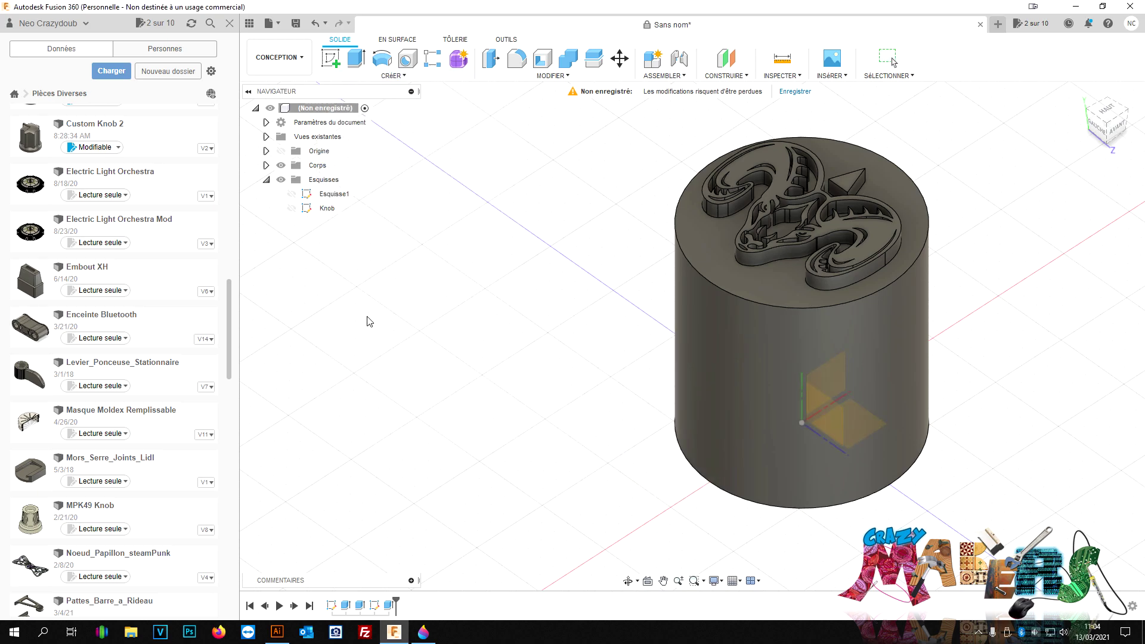
left_click(281, 166)
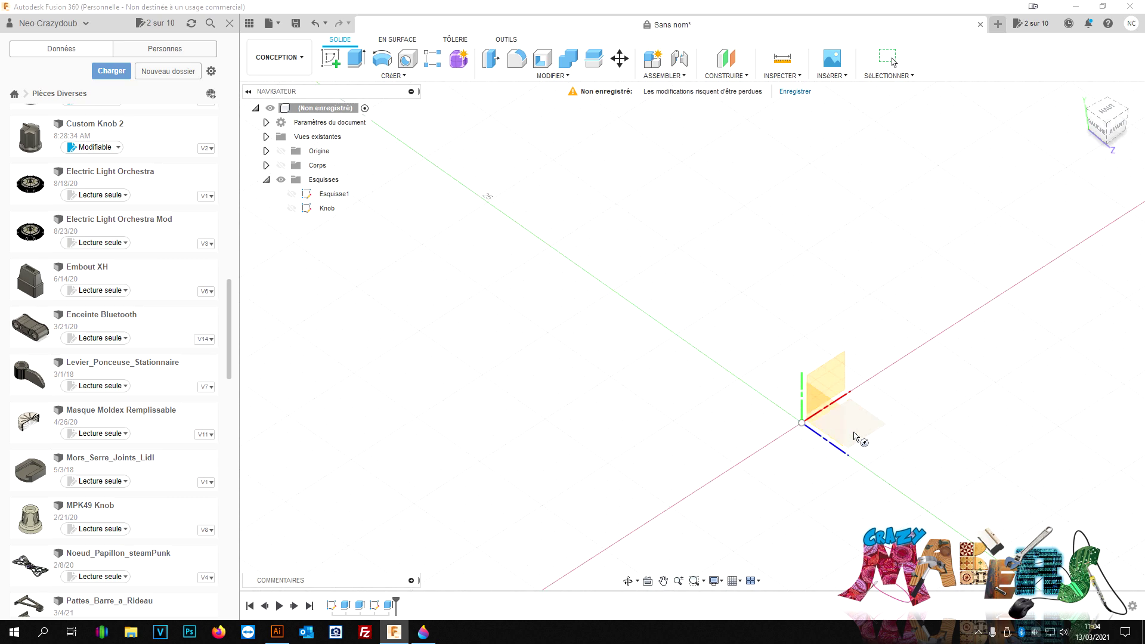
left_click(875, 427)
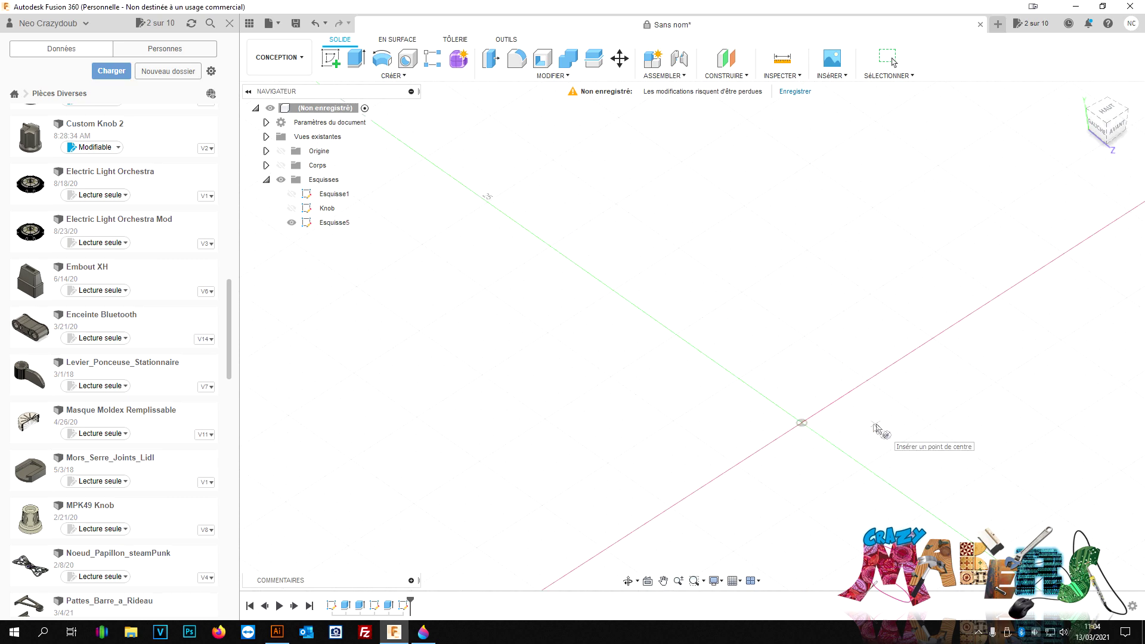
left_click(802, 423)
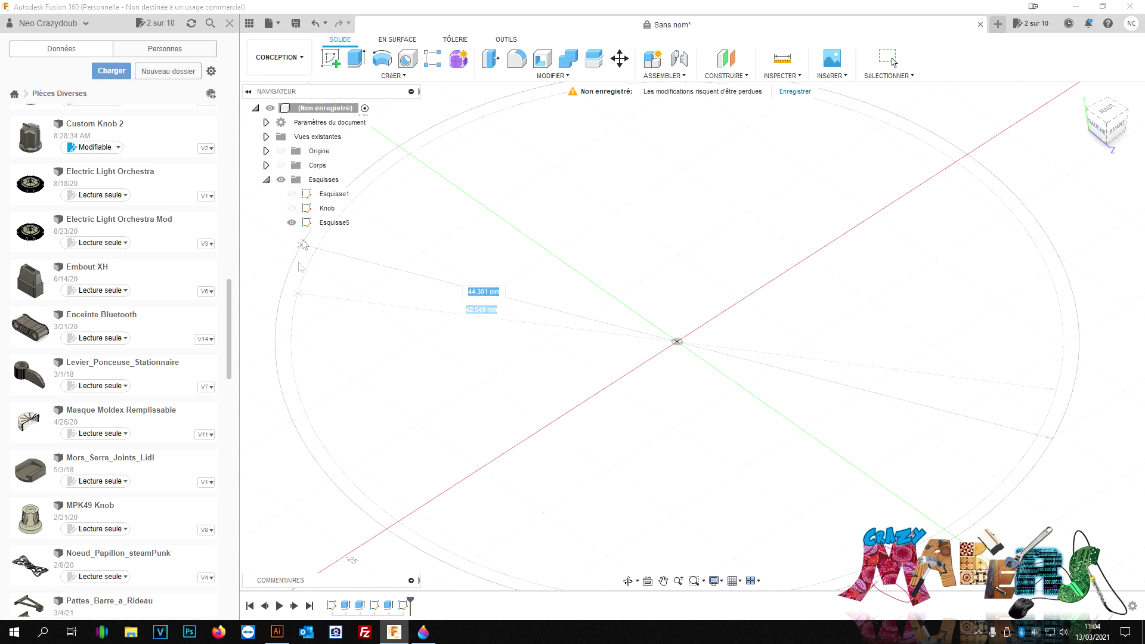
left_click(282, 166)
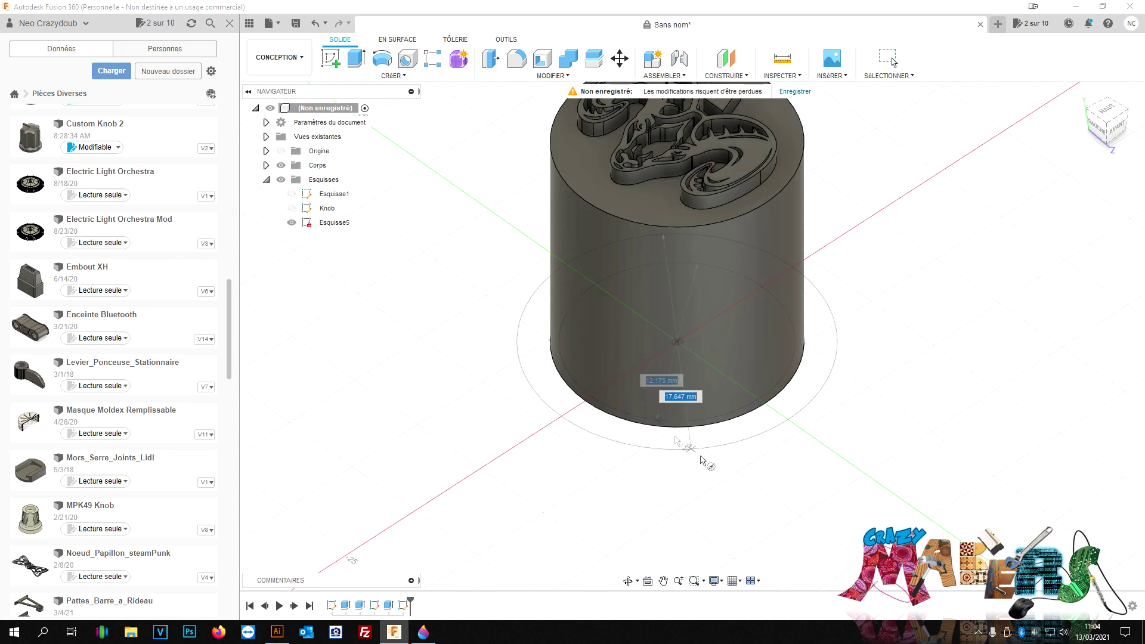
left_click(776, 396)
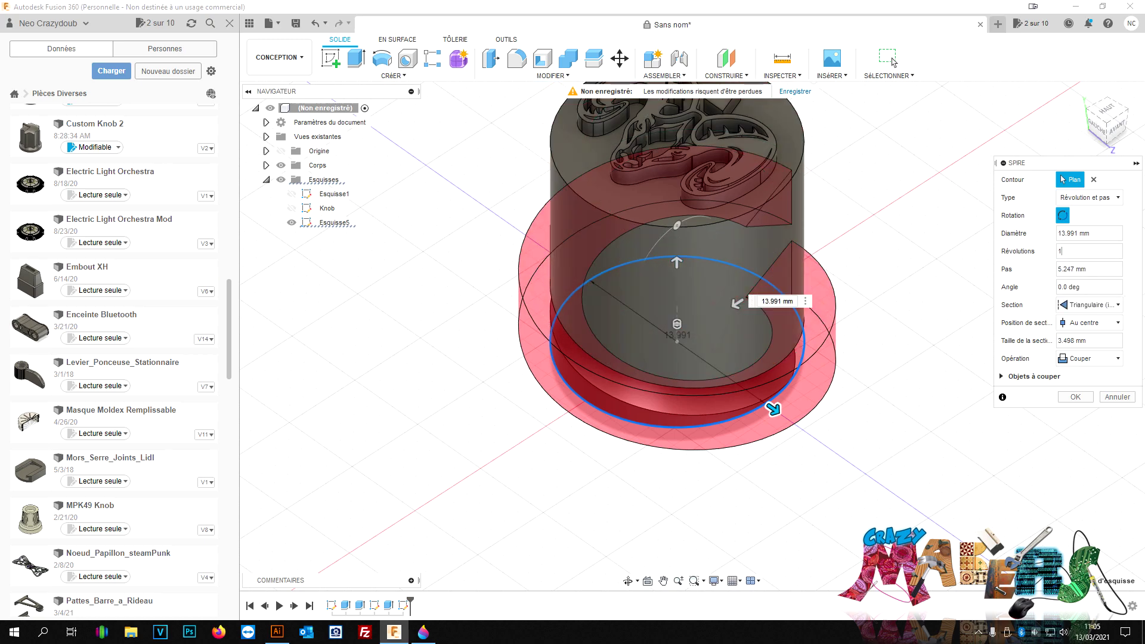
Step: Stretch the coil's pitch taller and edit its section size value
left_click(1120, 127)
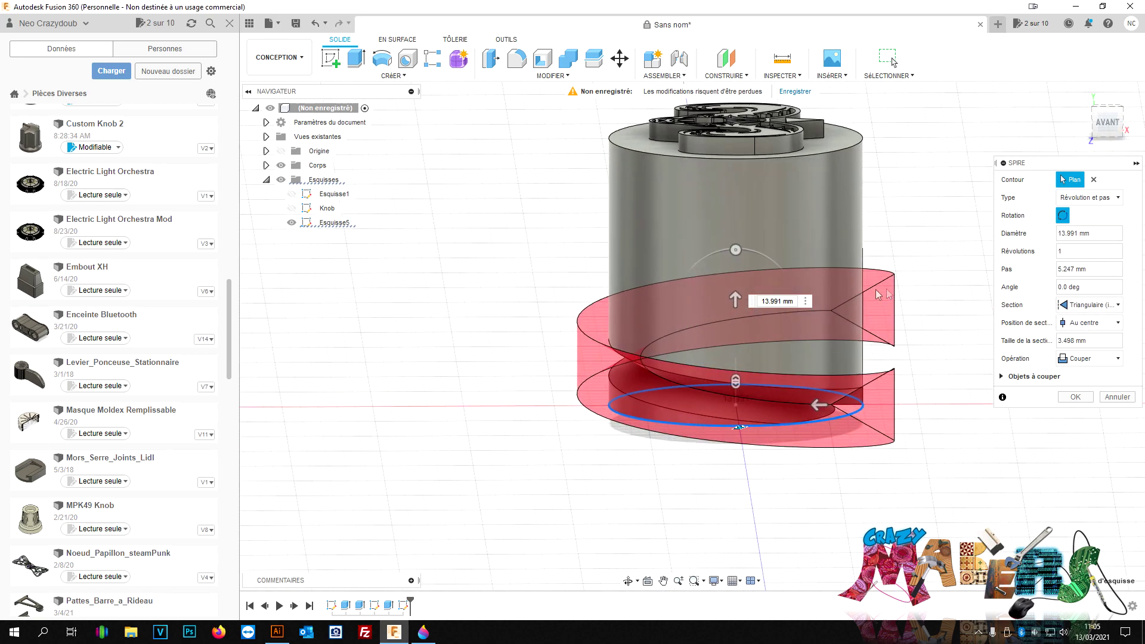
mouse_move(736, 298)
left_mouse_down()
mouse_move(741, 181)
mouse_move(765, 135)
left_mouse_up()
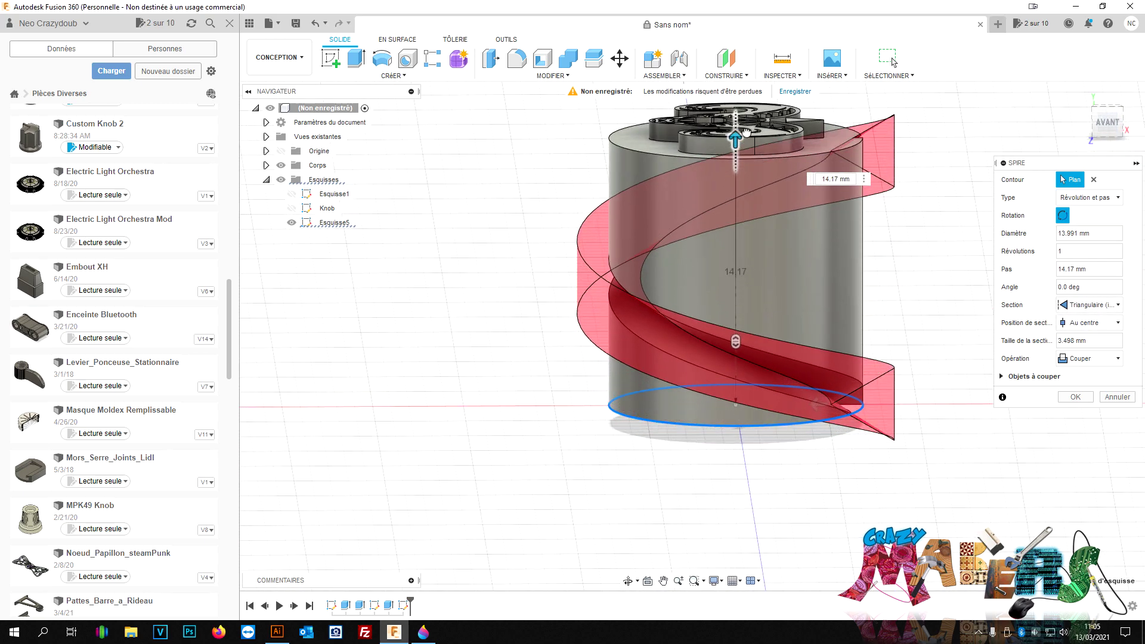
middle_click_drag(691, 336, 747, 106, "shift")
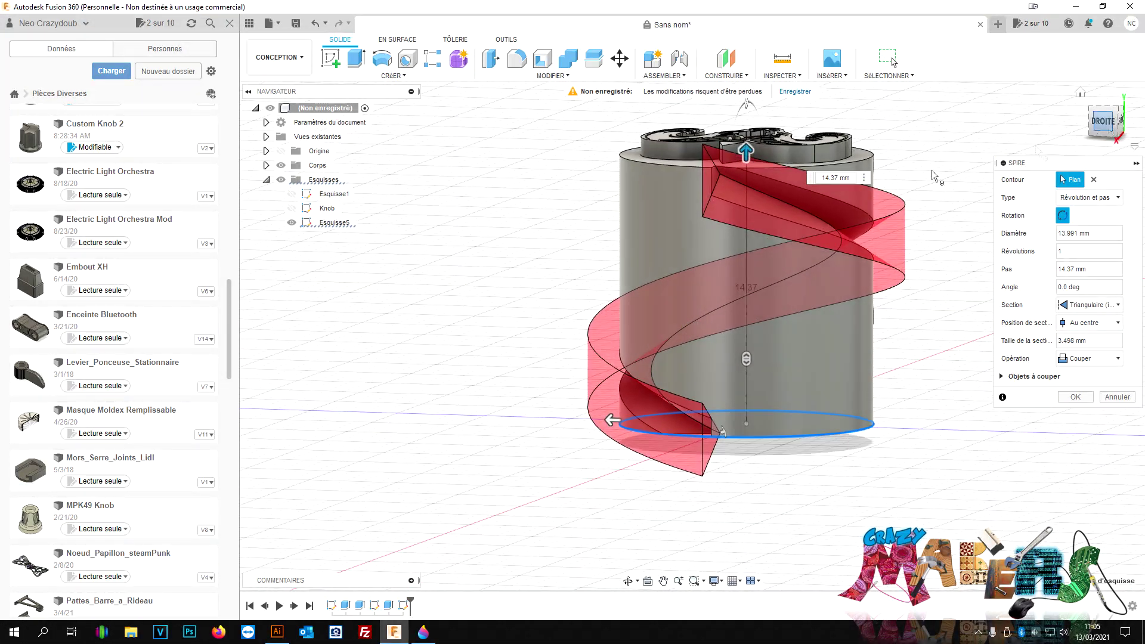
left_click_drag(747, 152, 745, 138)
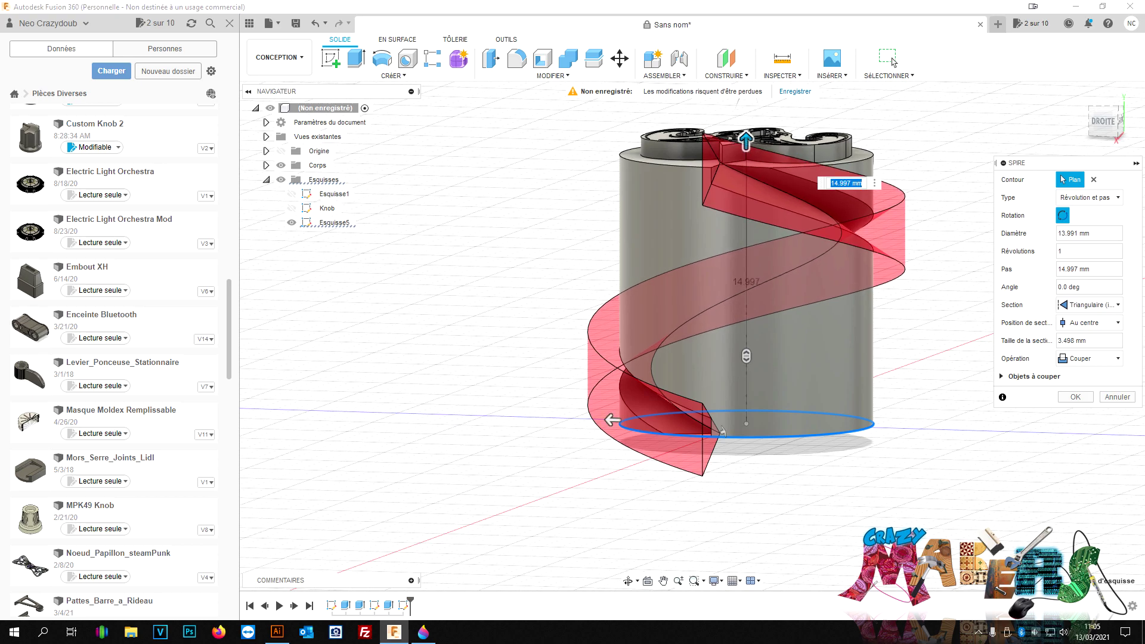
double_click(1107, 343)
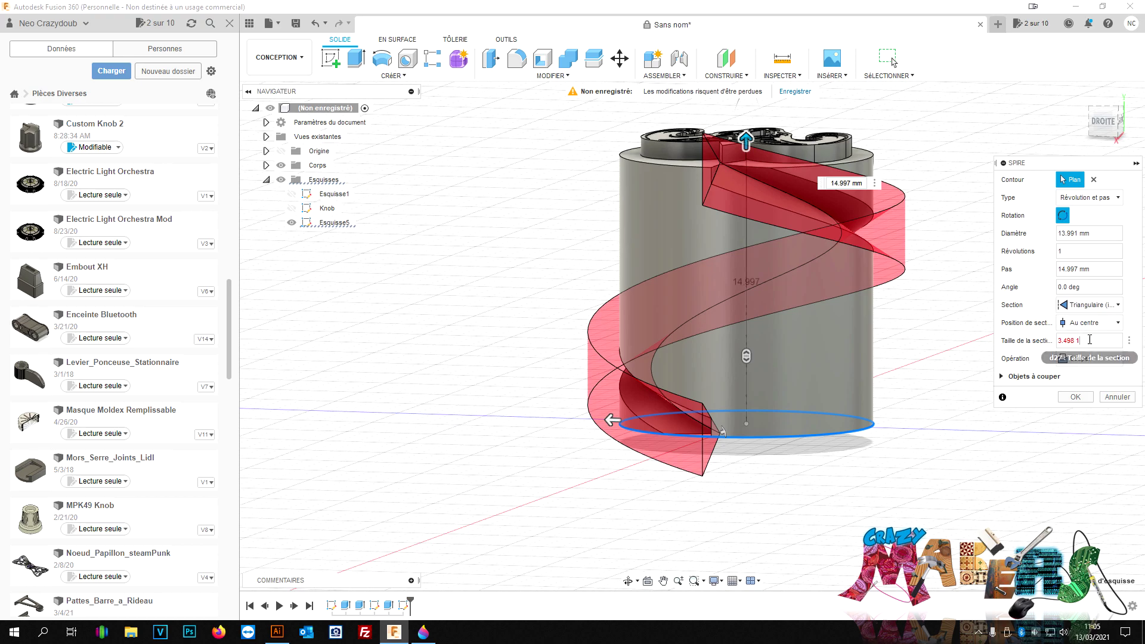
key("ctrl+a")
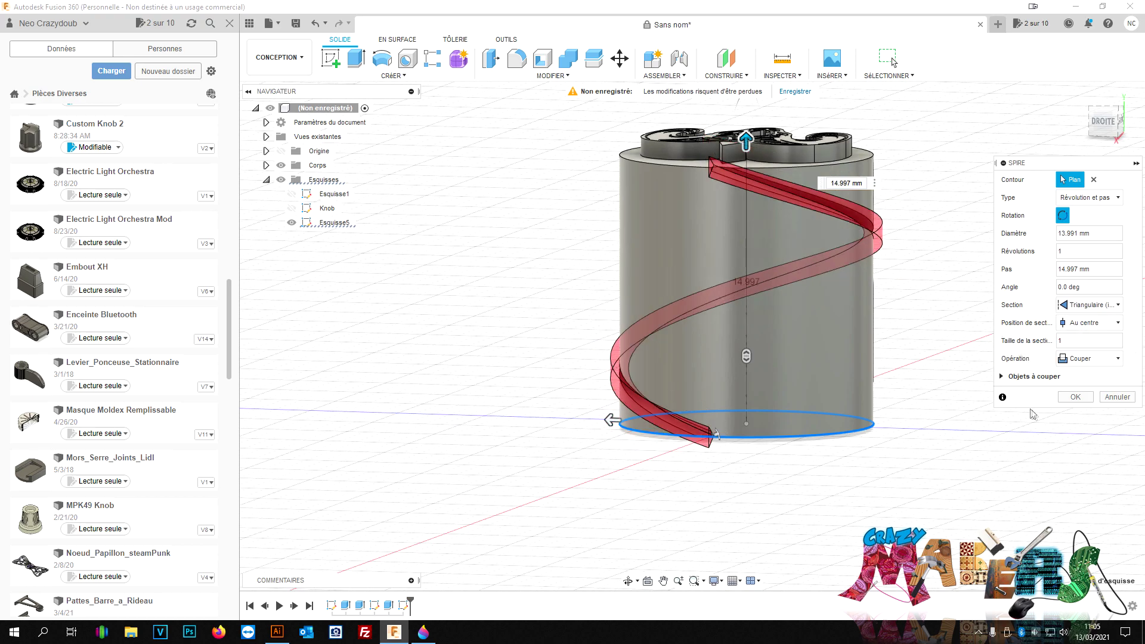
Step: Cut a one-turn 1 mm triangular groove of 25.832 mm pitch and select it in the timeline
left_click_drag(1103, 123, 1112, 127)
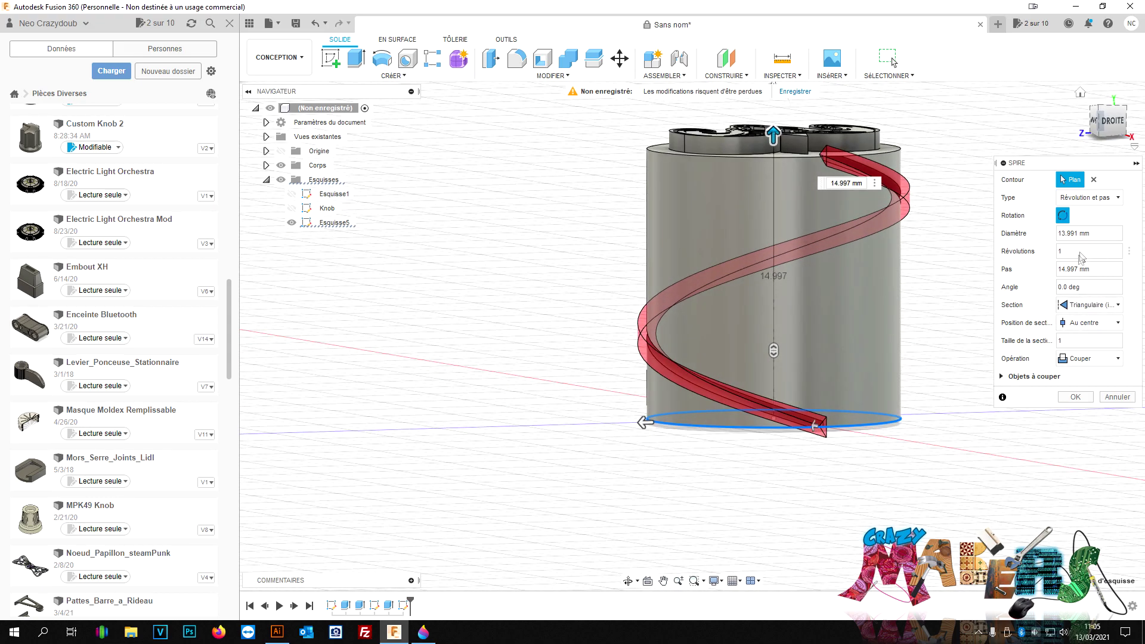
left_click_drag(774, 136, 777, 53)
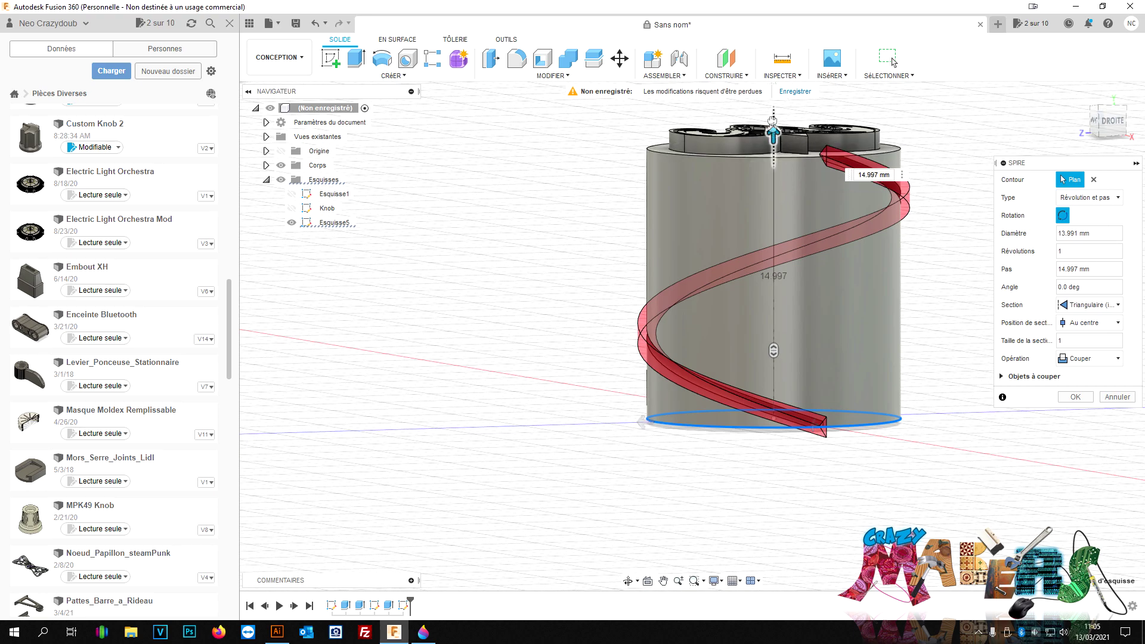
mouse_move(769, 9)
left_mouse_down()
mouse_move(714, 302)
mouse_move(714, 143)
left_mouse_up()
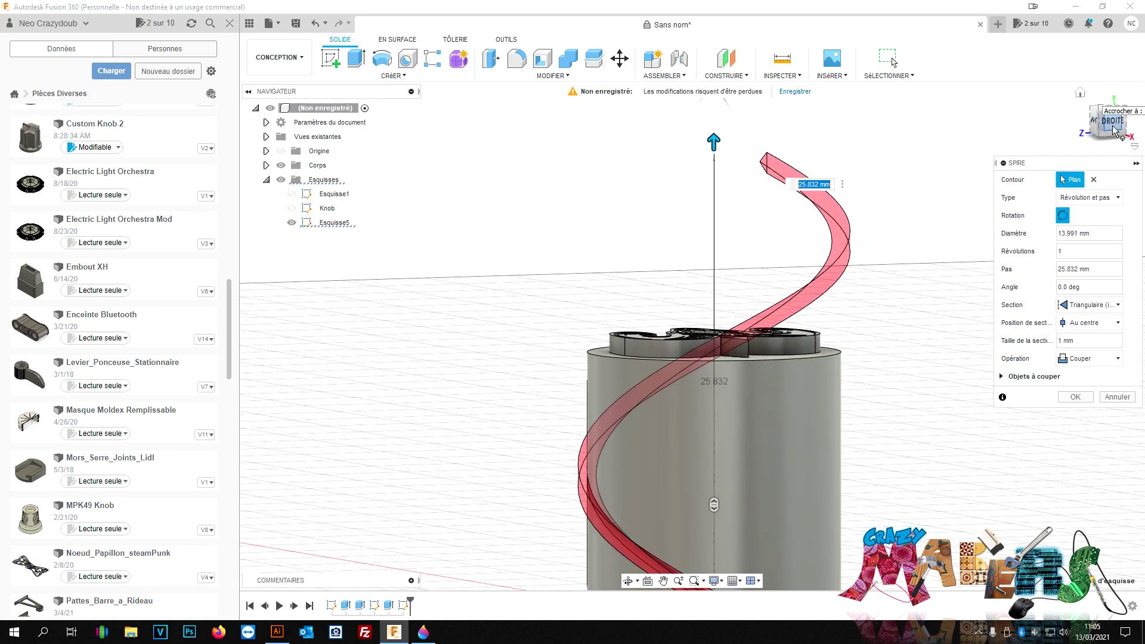
left_click_drag(1115, 130, 1100, 132)
middle_click_drag(893, 61, 893, 61, "shift")
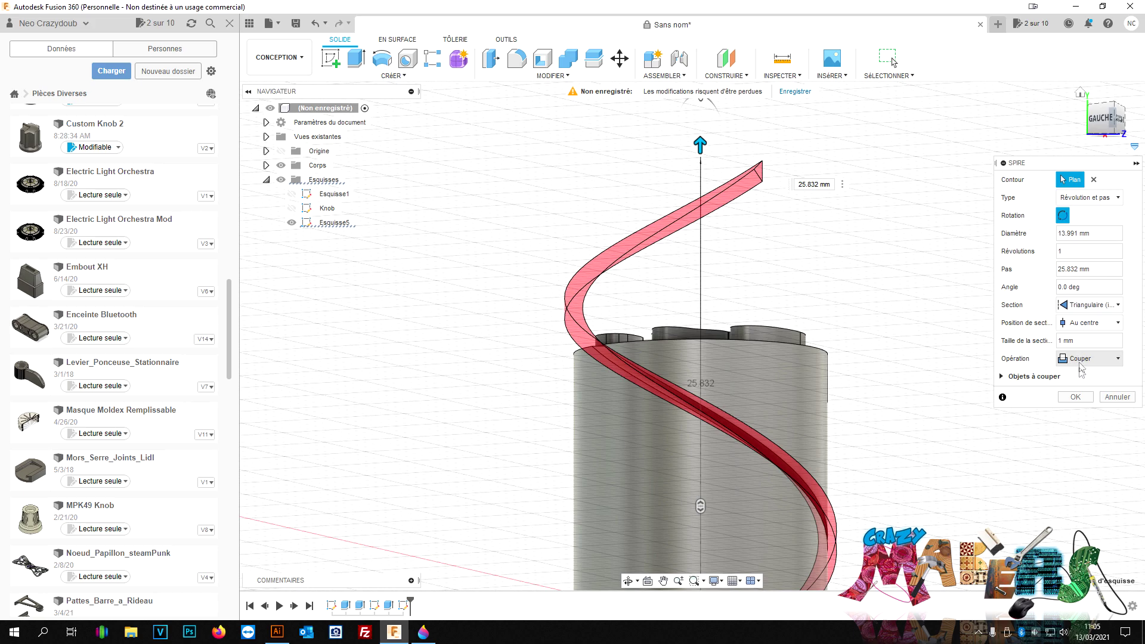
left_click(1074, 398)
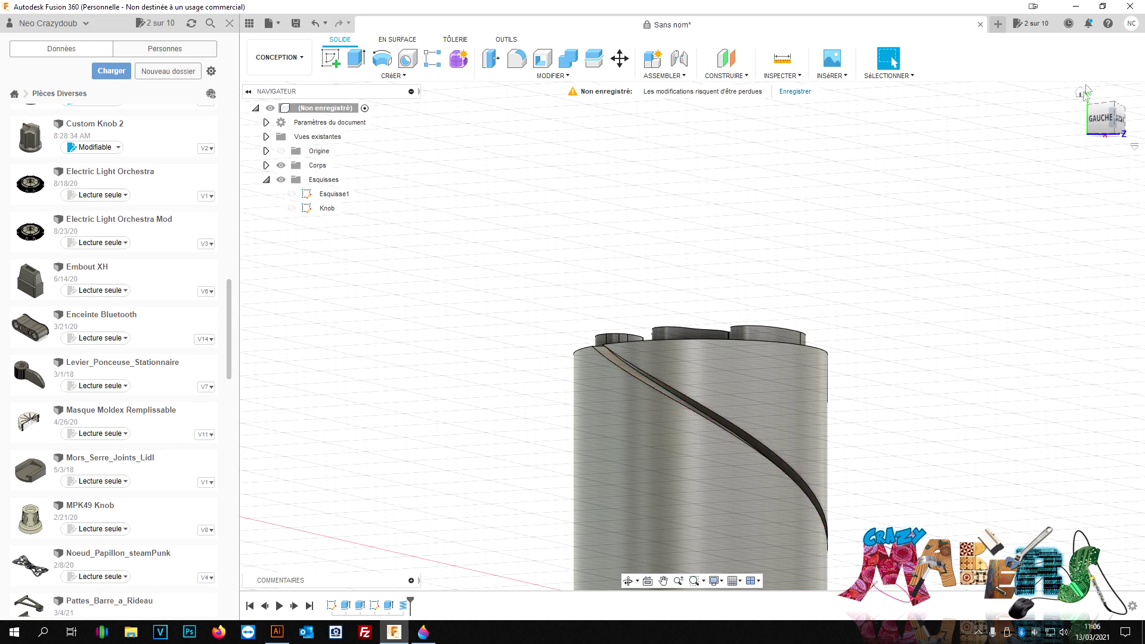
middle_click_drag(1073, 398, 1008, 449, "shift")
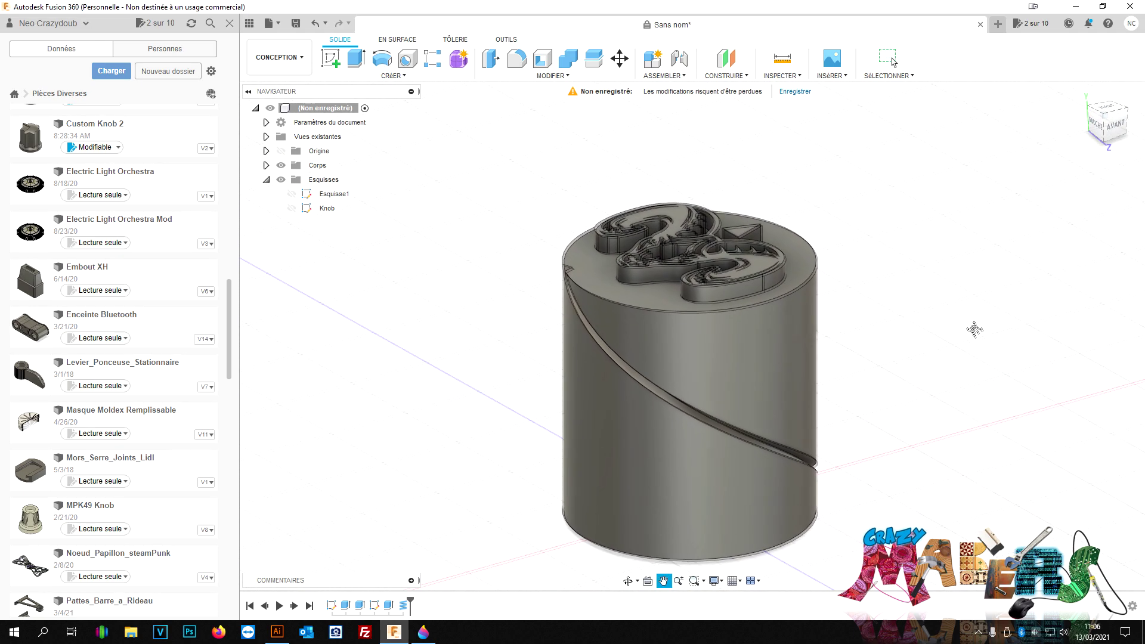
left_click(405, 607)
left_click(393, 76)
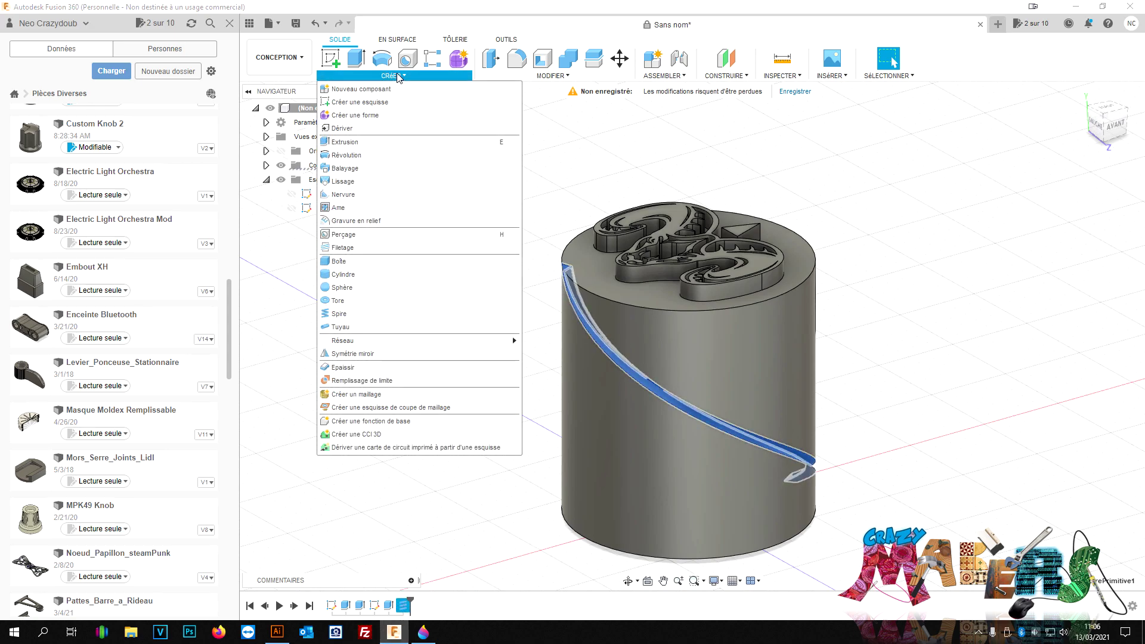
Step: Start a circular feature pattern of the coil about the vertical Z axis
mouse_move(342, 340)
left_click(559, 354)
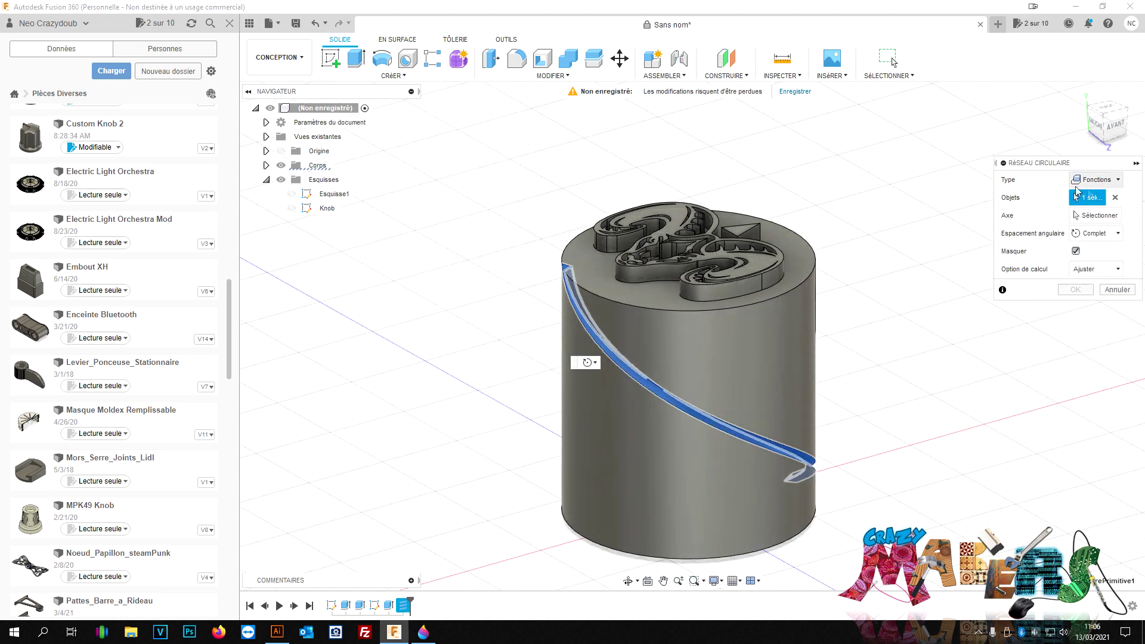
left_click(1100, 182)
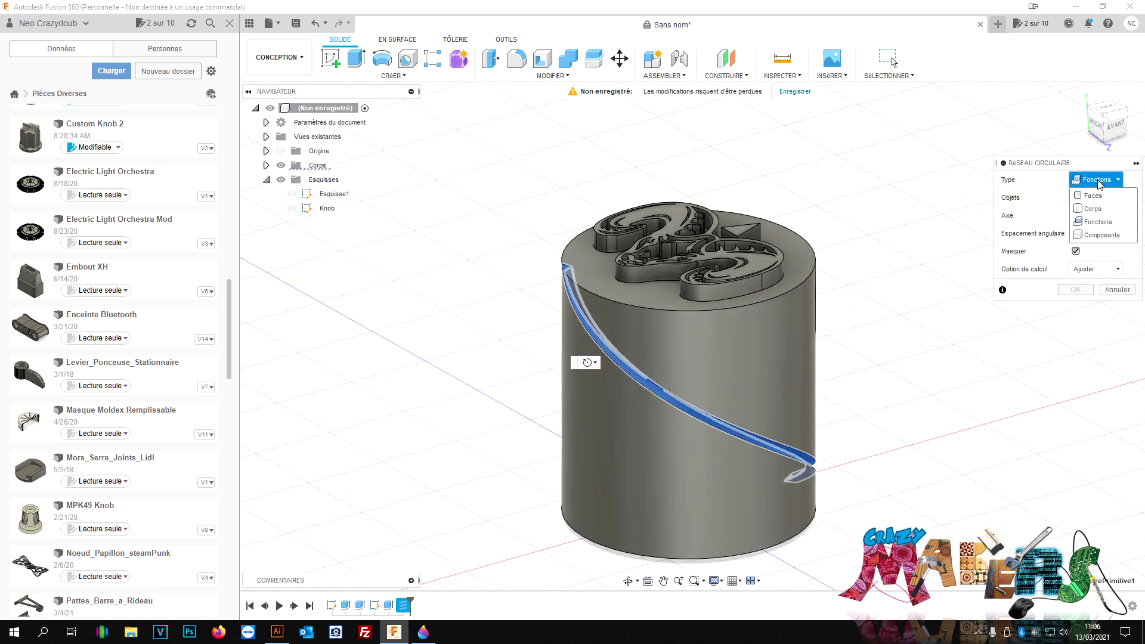
left_click(1102, 224)
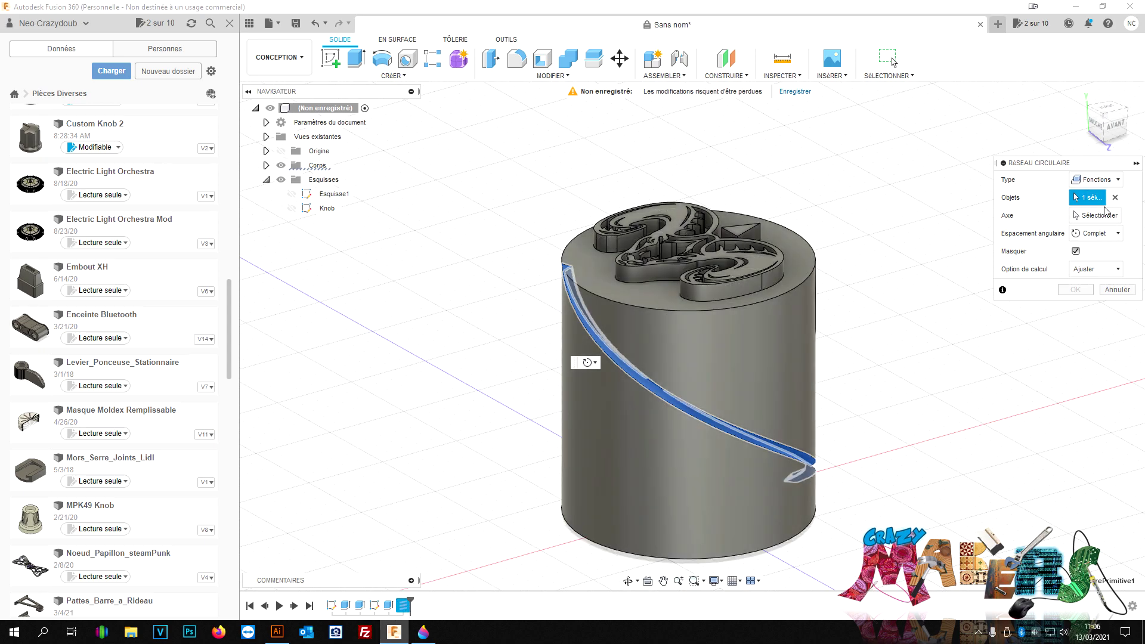
left_click(1100, 215)
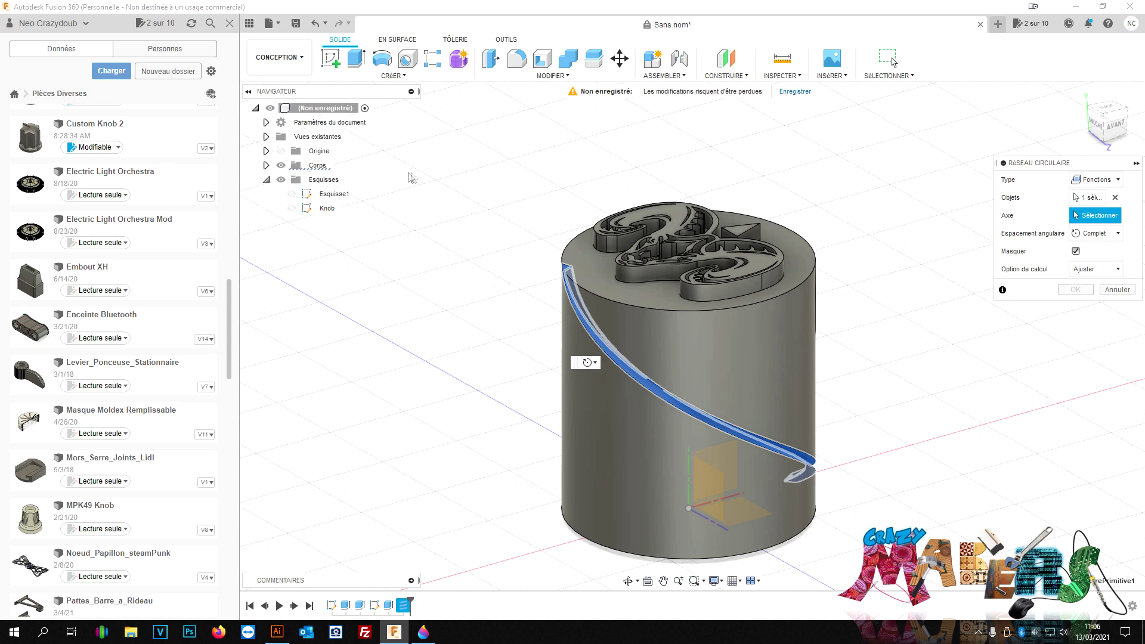
left_click(281, 166)
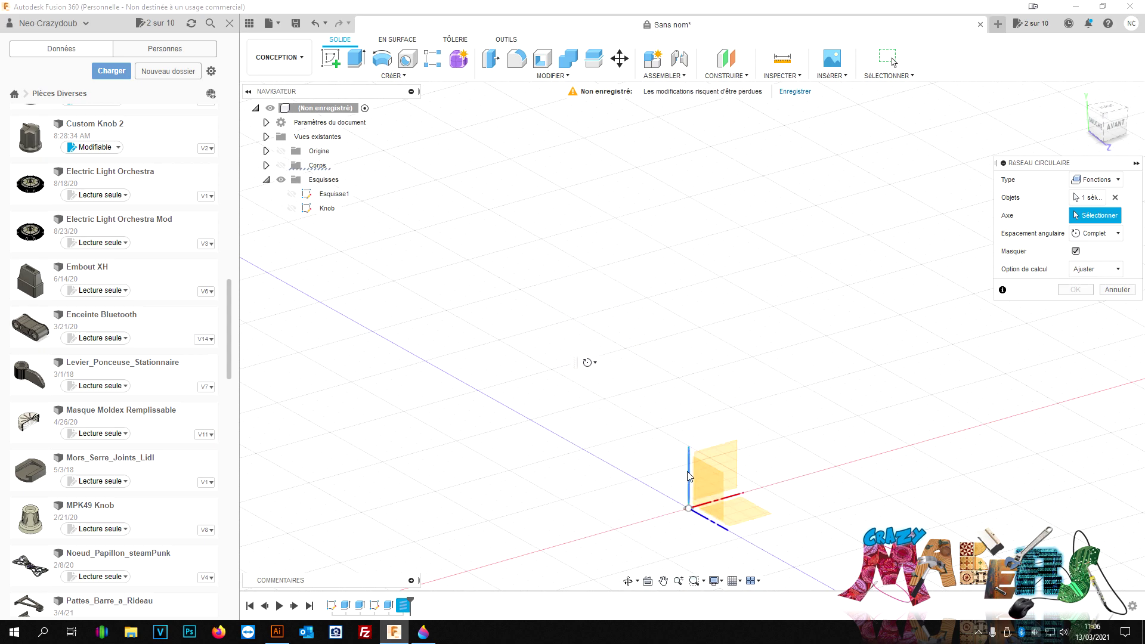
left_click(688, 476)
left_click(281, 166)
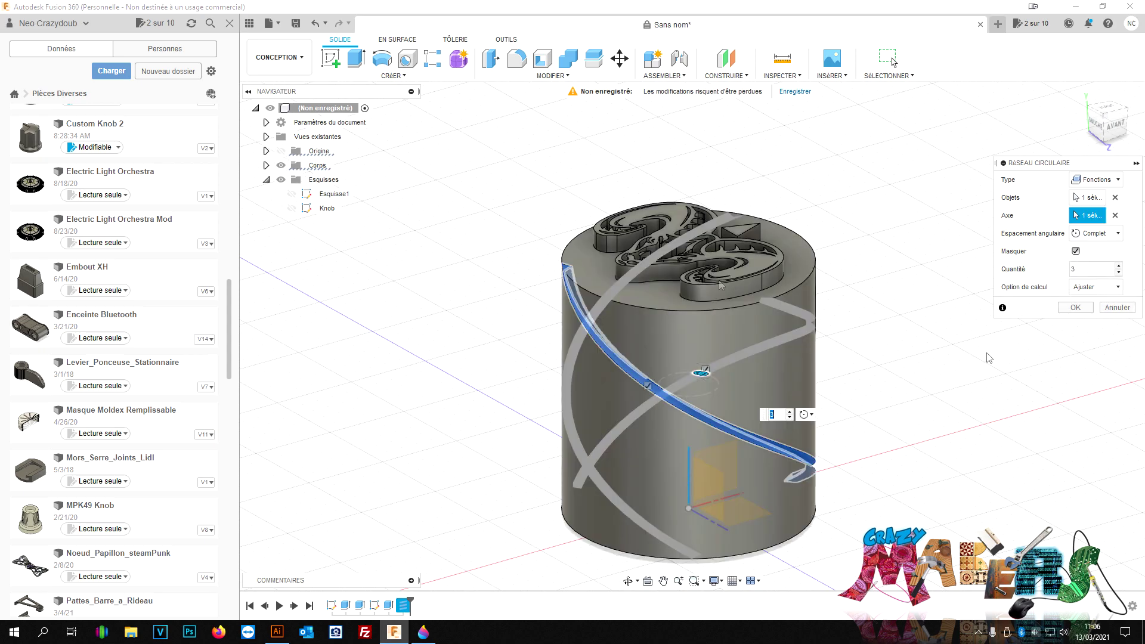
Step: Set the pattern quantity to 10 and confirm the ten spiral grooves
left_click(1119, 266)
left_click(1120, 267)
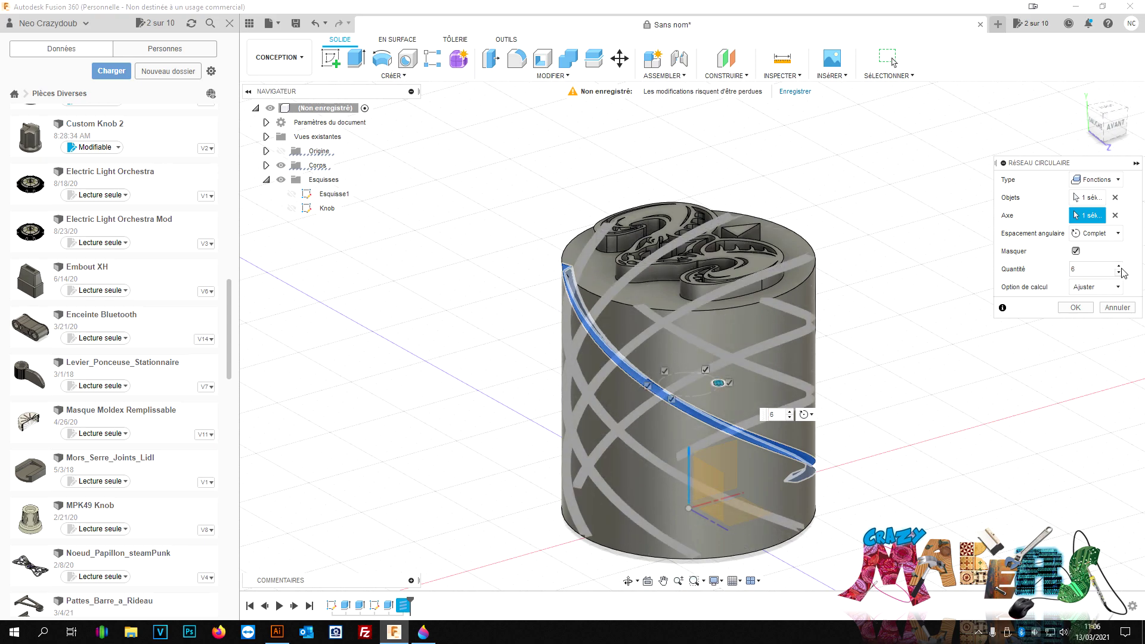
left_click(1119, 266)
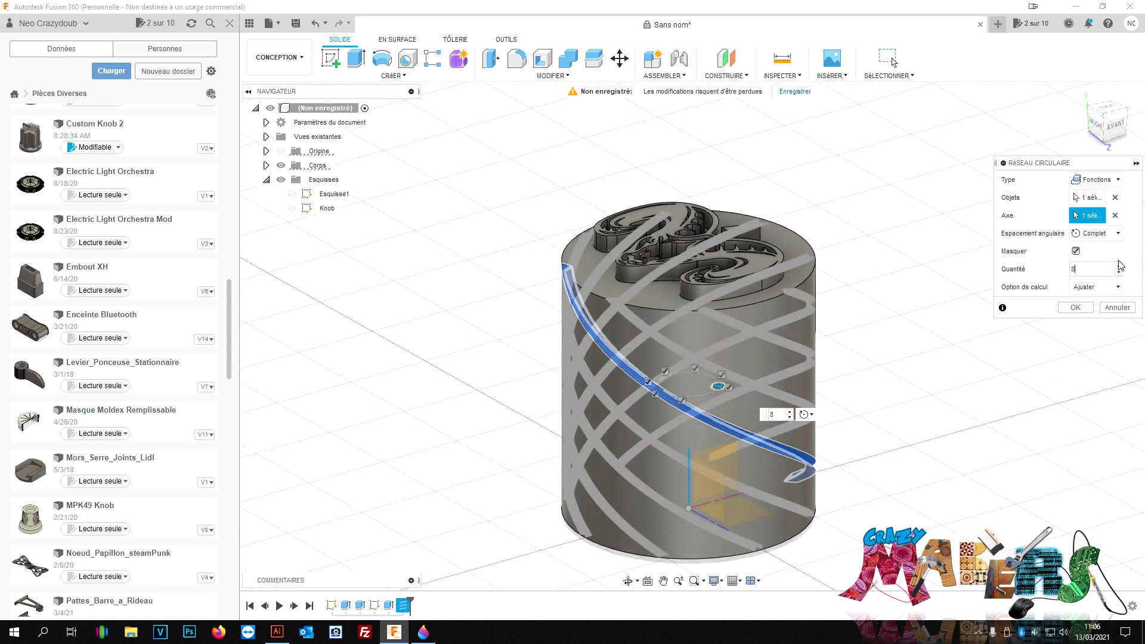
left_click(1119, 267)
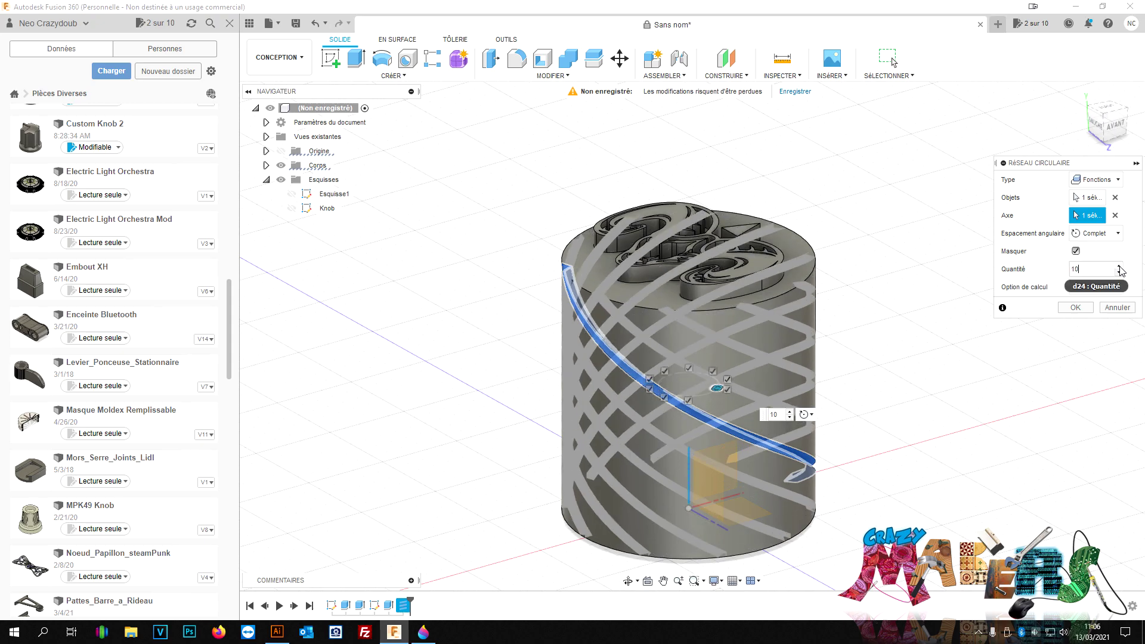
left_click(1096, 122)
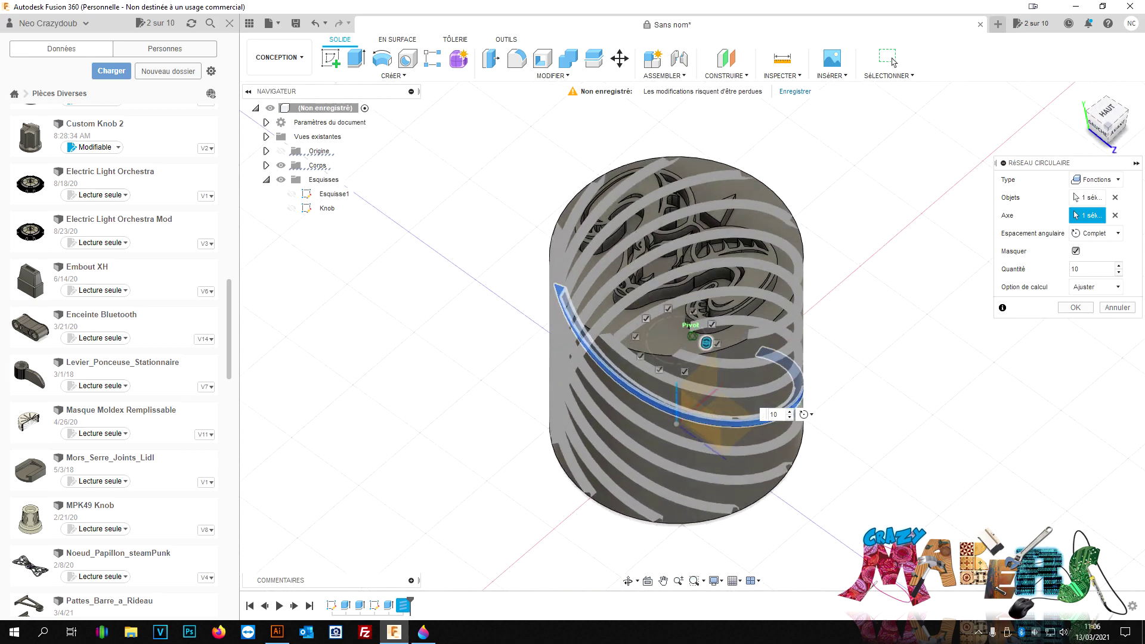
left_click(1075, 307)
mouse_move(1103, 120)
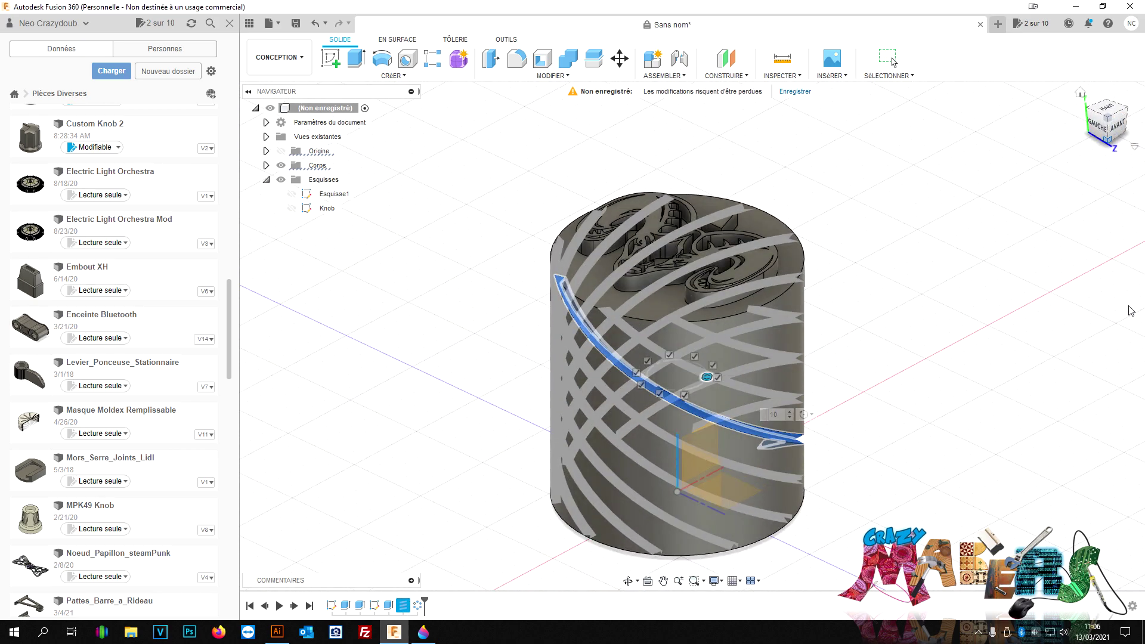
mouse_move(1100, 128)
left_mouse_down()
mouse_move(1103, 119)
mouse_move(1069, 270)
left_mouse_up()
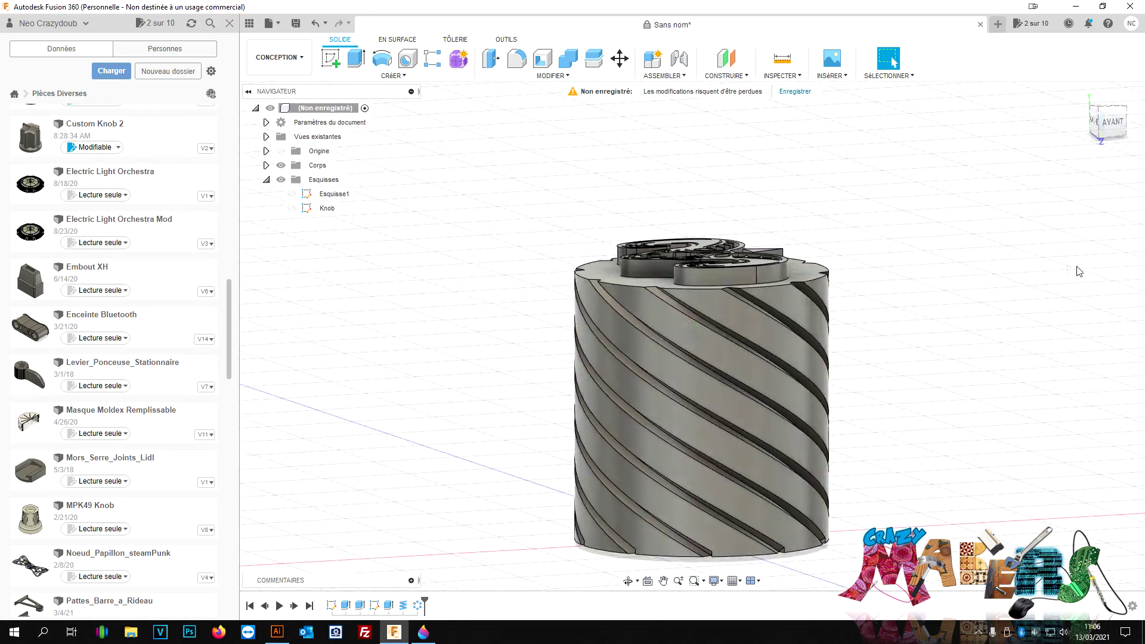
Step: Edit the coil feature to a 14 mm diameter and 25 mm pitch
right_click(402, 607)
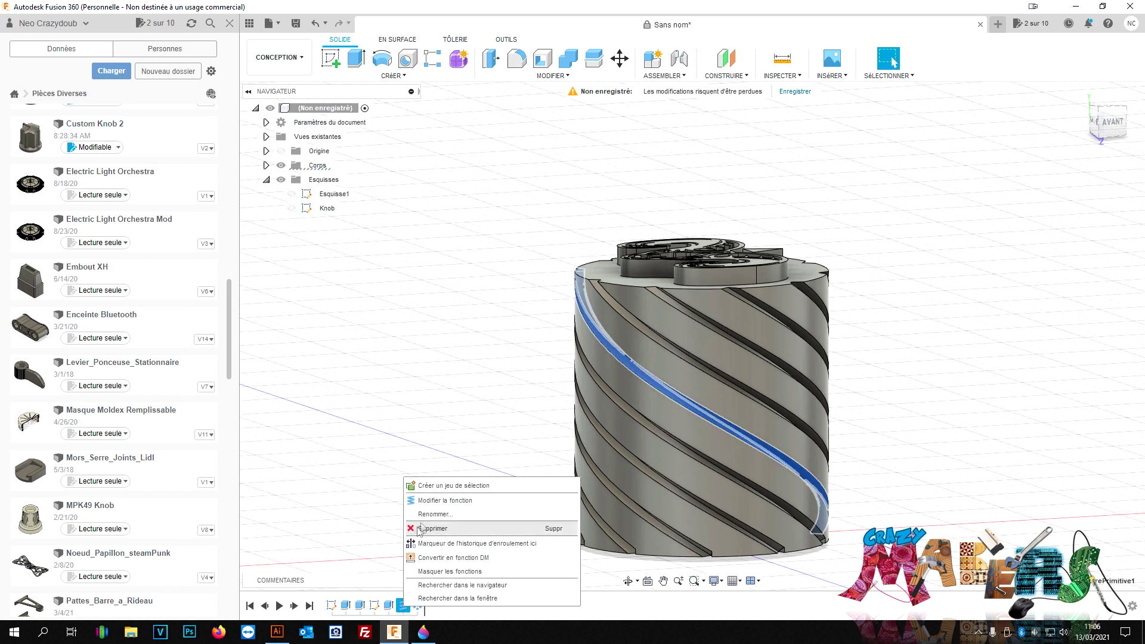
left_click(443, 504)
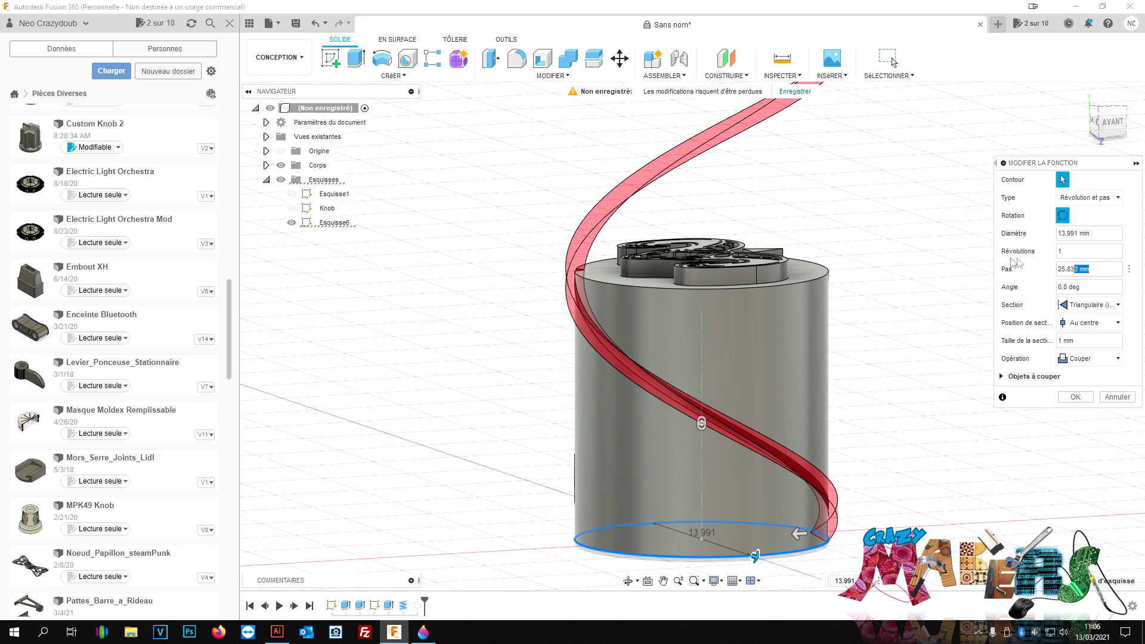
key("Return")
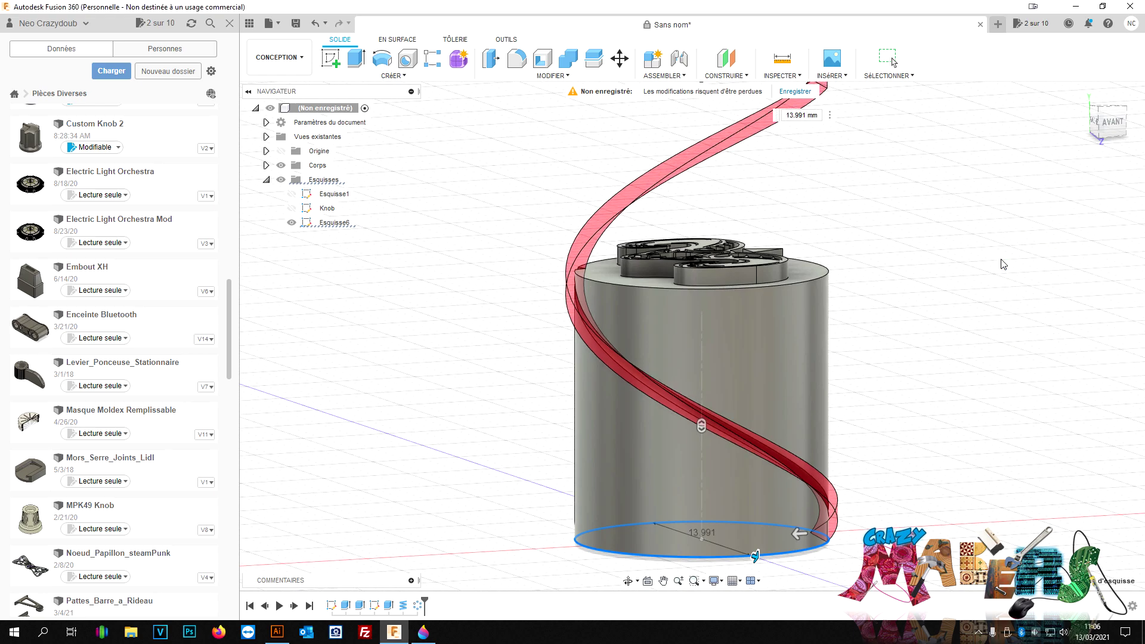
right_click(403, 606)
left_click(461, 499)
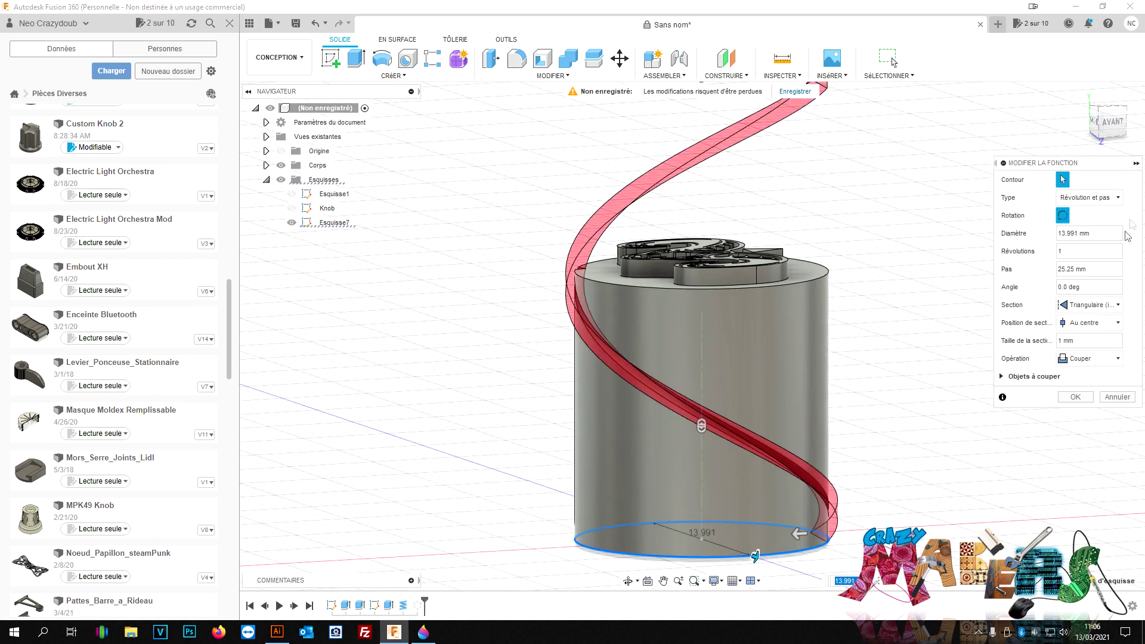
left_click_drag(1102, 235, 1038, 234)
type("14")
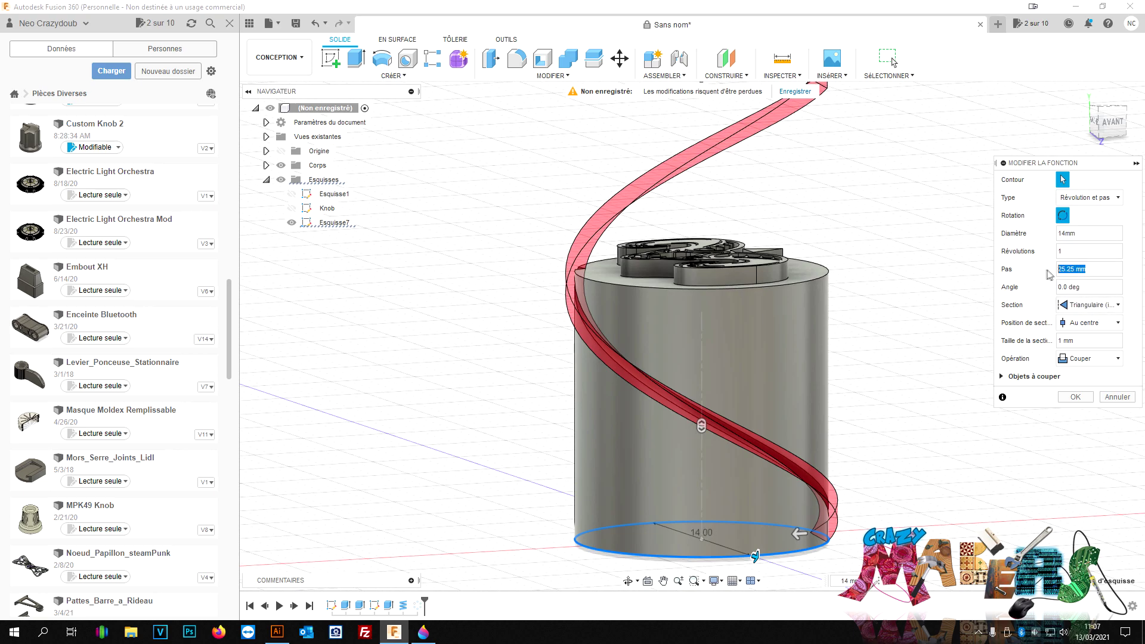
type("25")
key("Return")
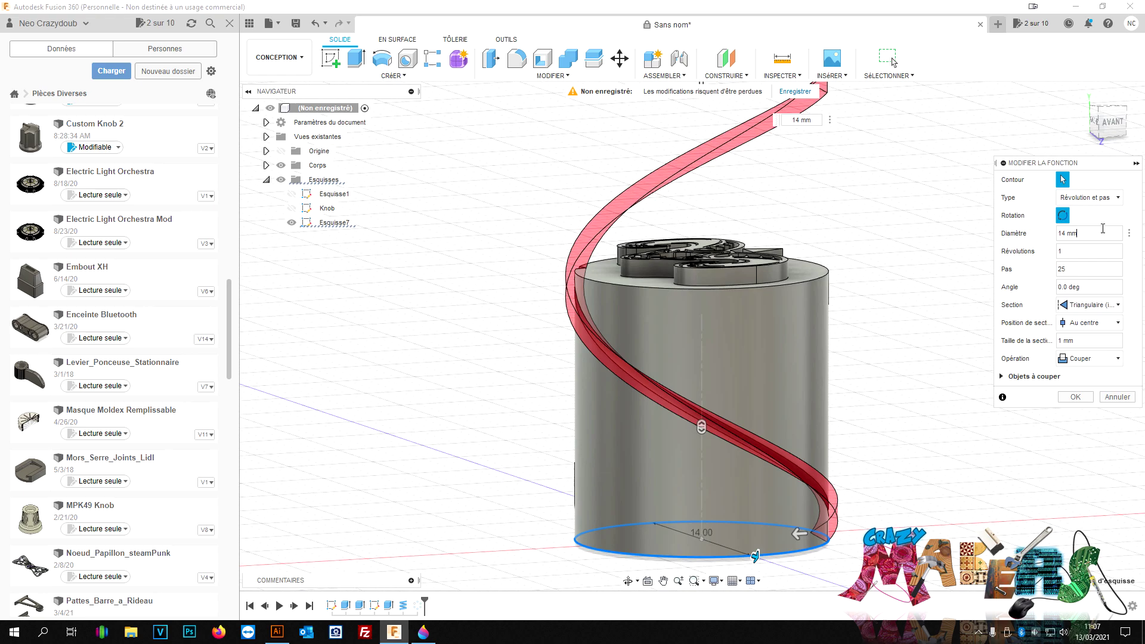
left_click(1082, 400)
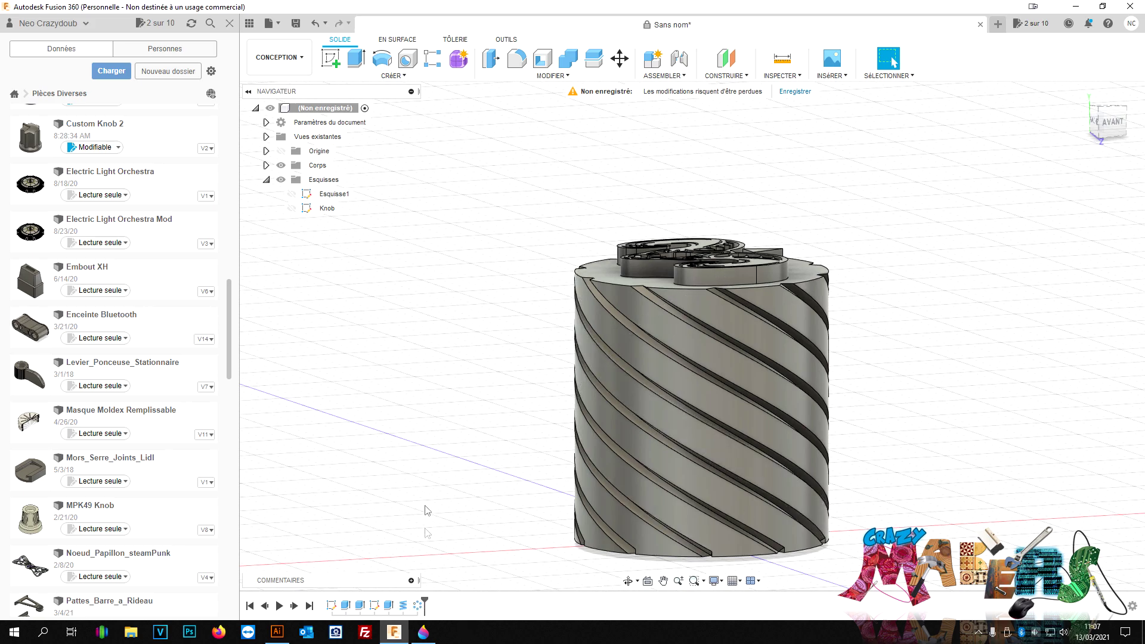
left_click(393, 76)
Step: Start a new coil on the origin base plane, centred at the origin, 14 mm diameter
left_click(339, 314)
left_click(1112, 128)
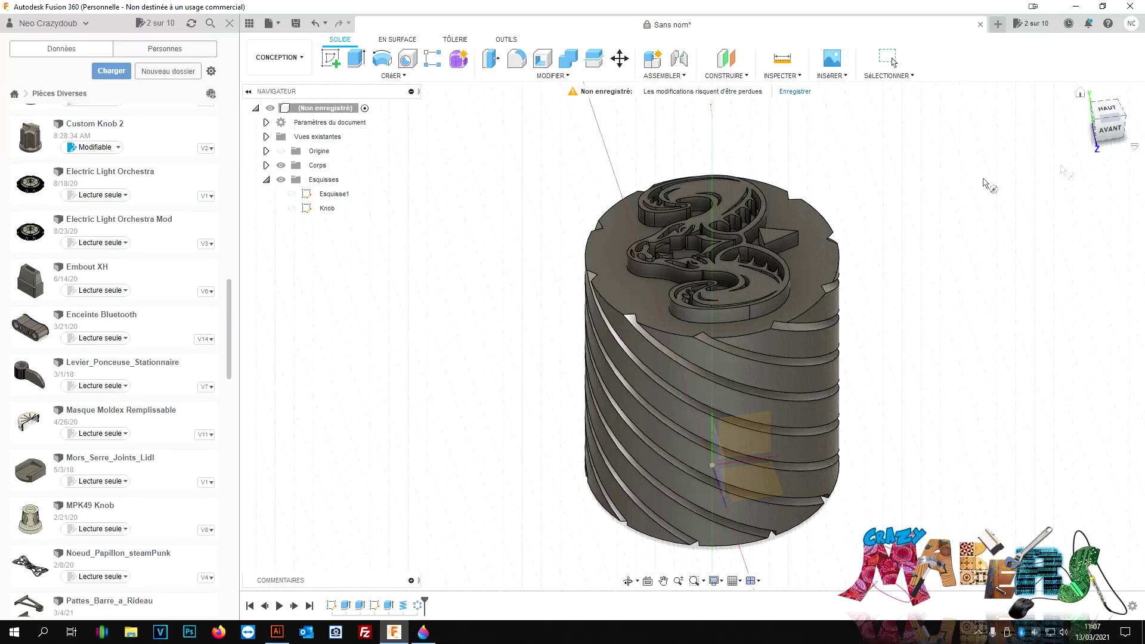
left_click(280, 166)
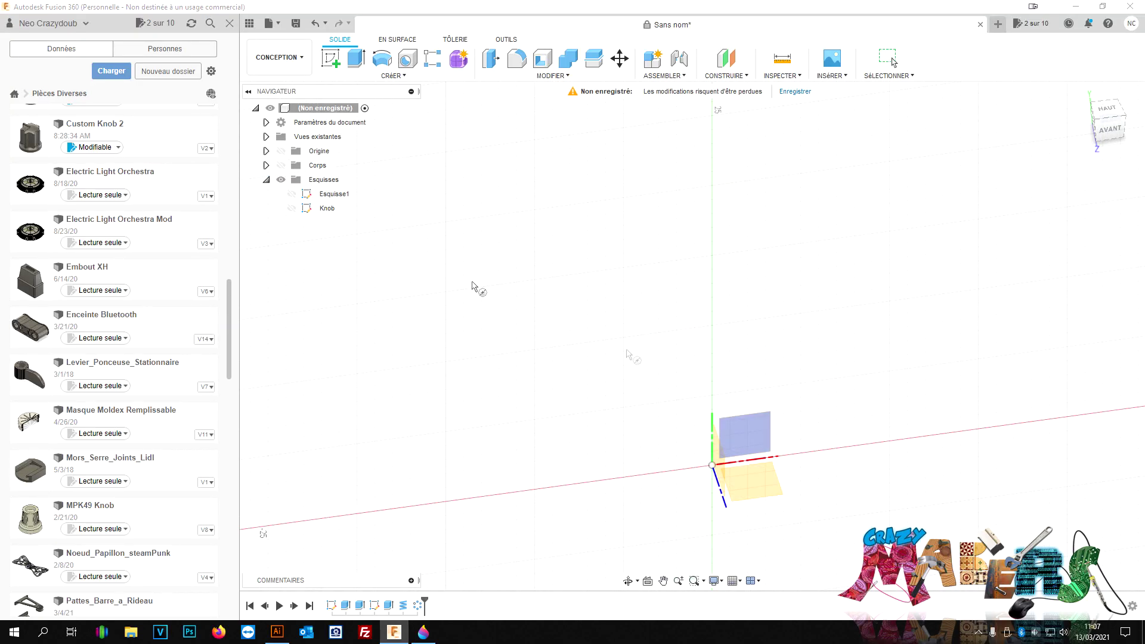
left_click(760, 488)
left_click(714, 467)
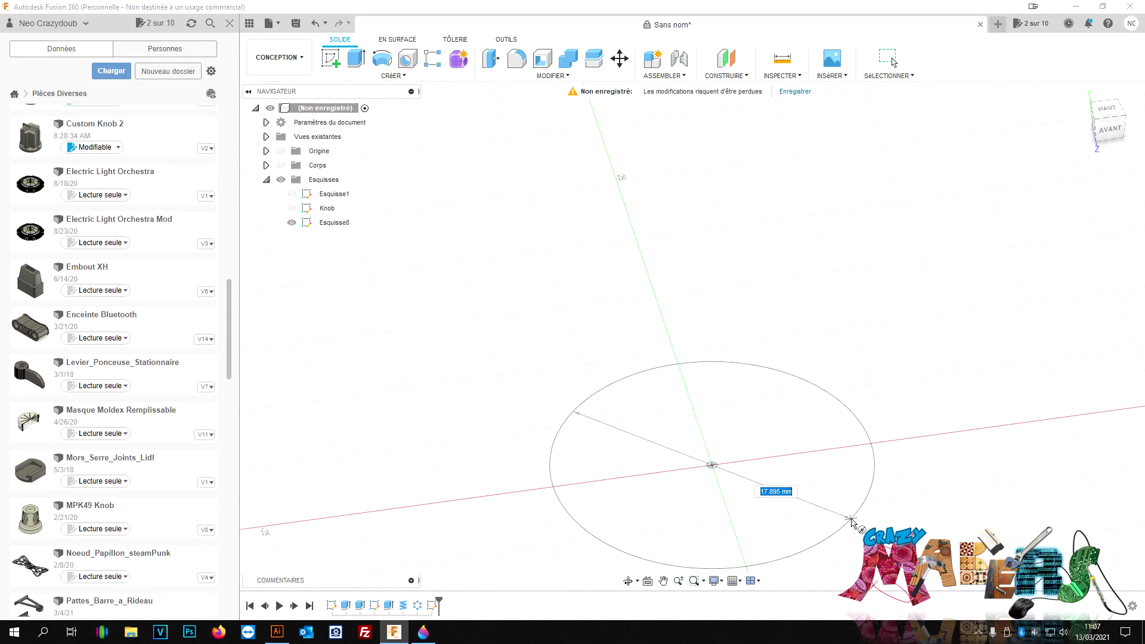
key("Return")
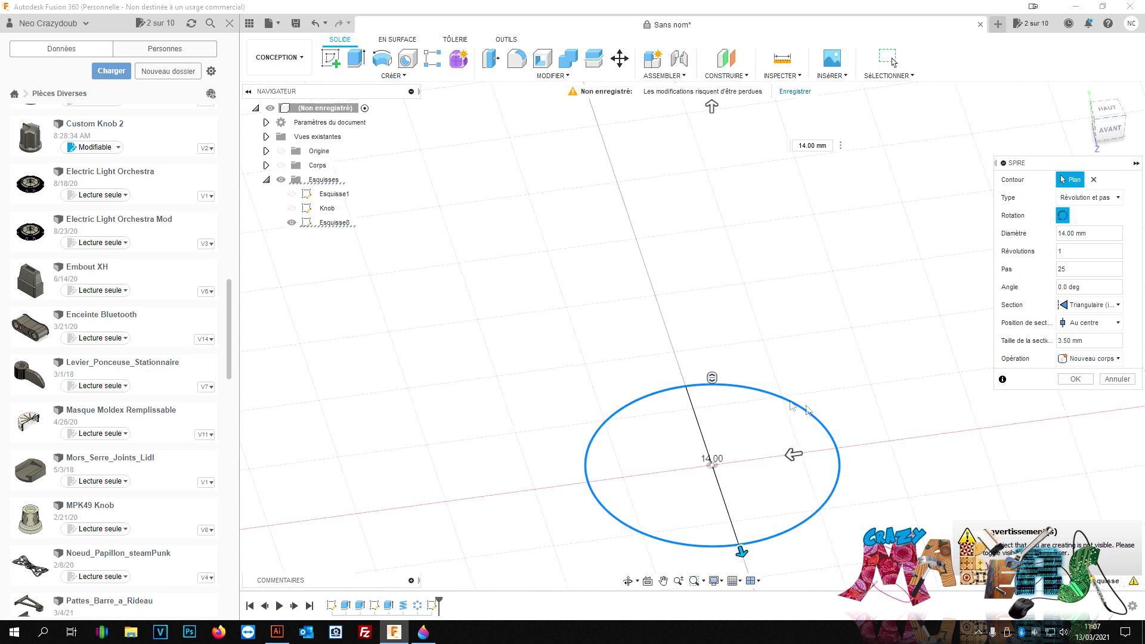
left_click(280, 165)
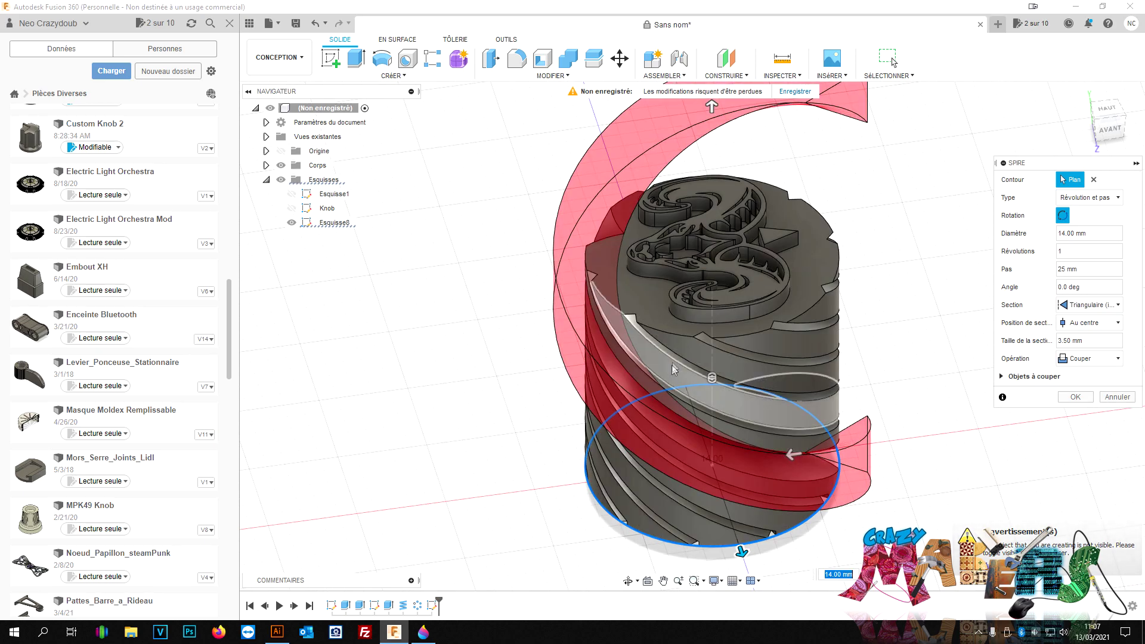
Step: Make it a reversed-direction cut with 1 mm triangular section and confirm
left_click(1067, 340)
type("1")
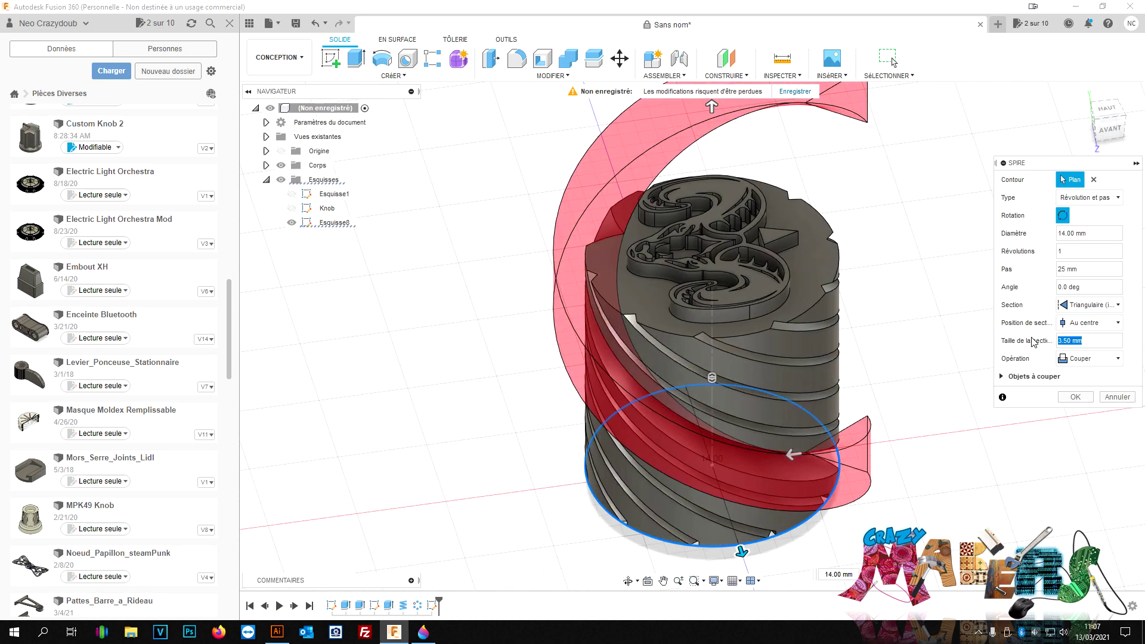
left_click(1083, 358)
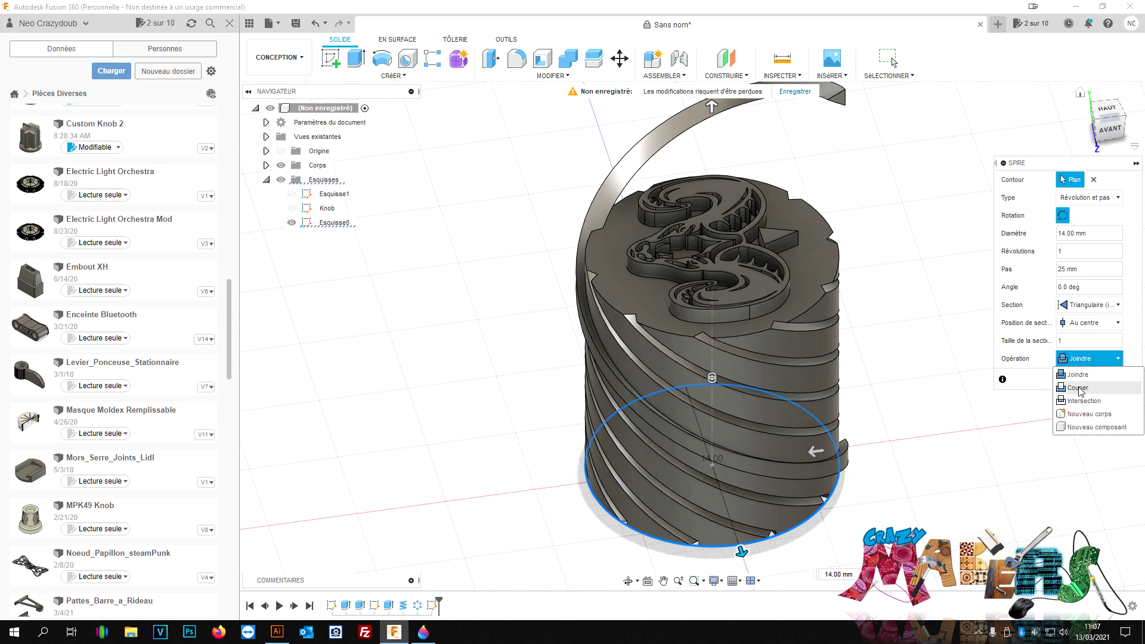
left_click(1078, 388)
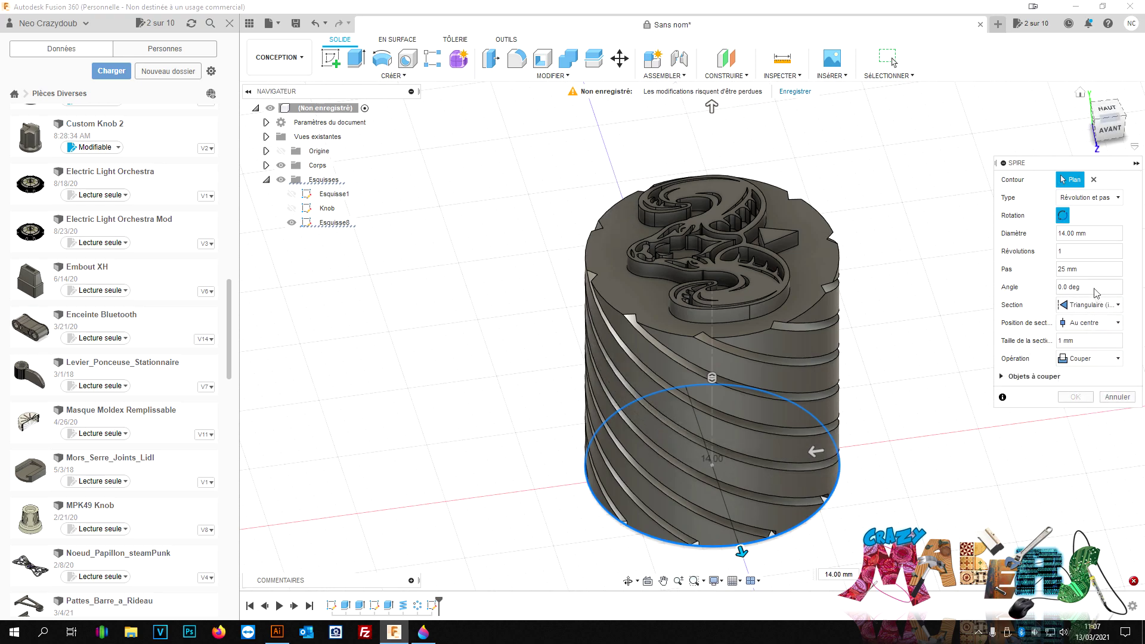
left_click(1064, 215)
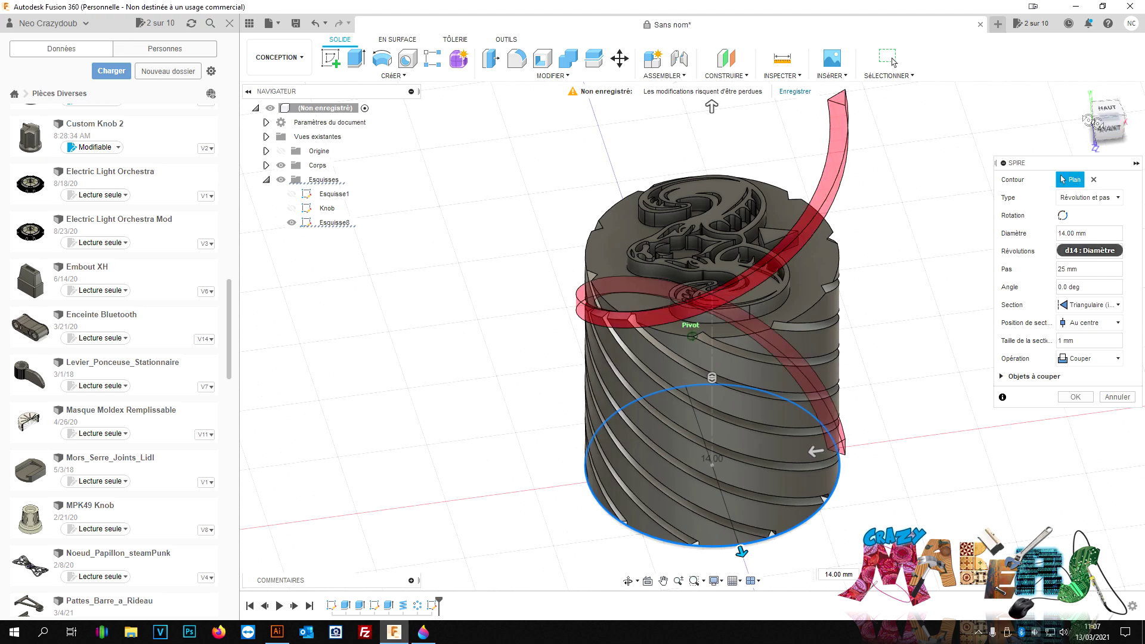
left_click_drag(1109, 122, 1091, 128)
middle_click_drag(892, 62, 892, 62, "shift")
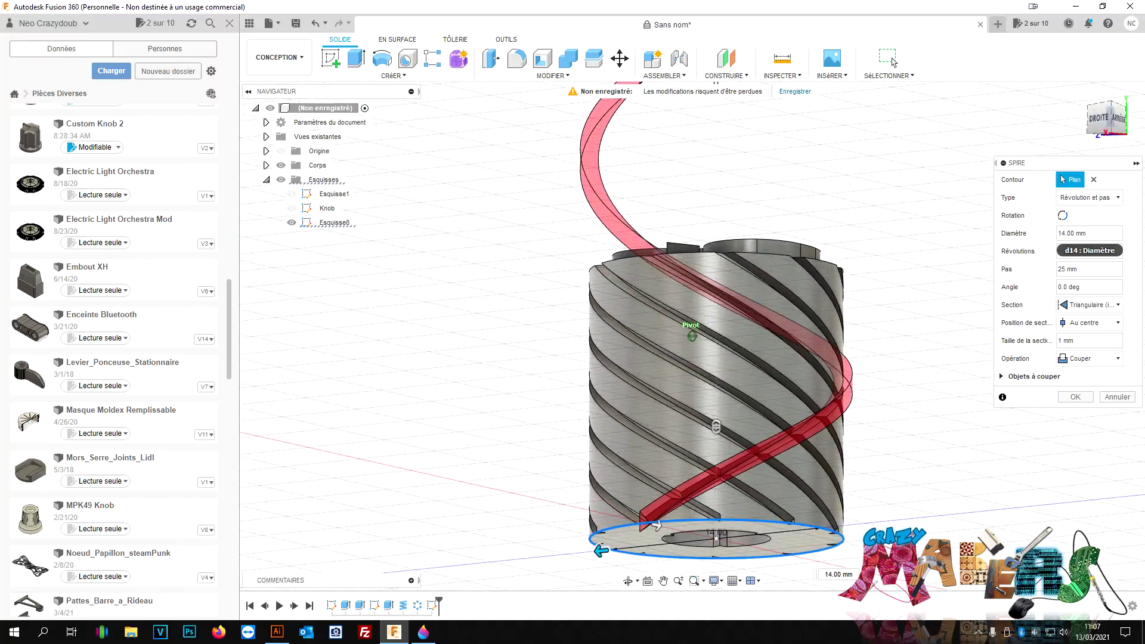
middle_click_drag(691, 336, 633, 428, "shift")
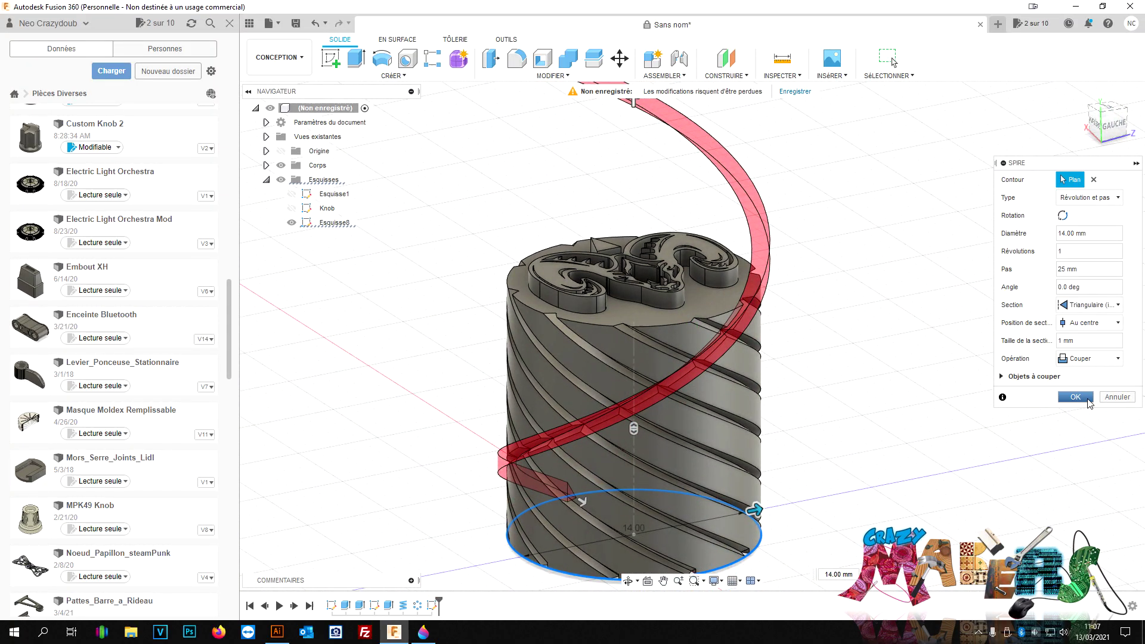
left_click(1076, 397)
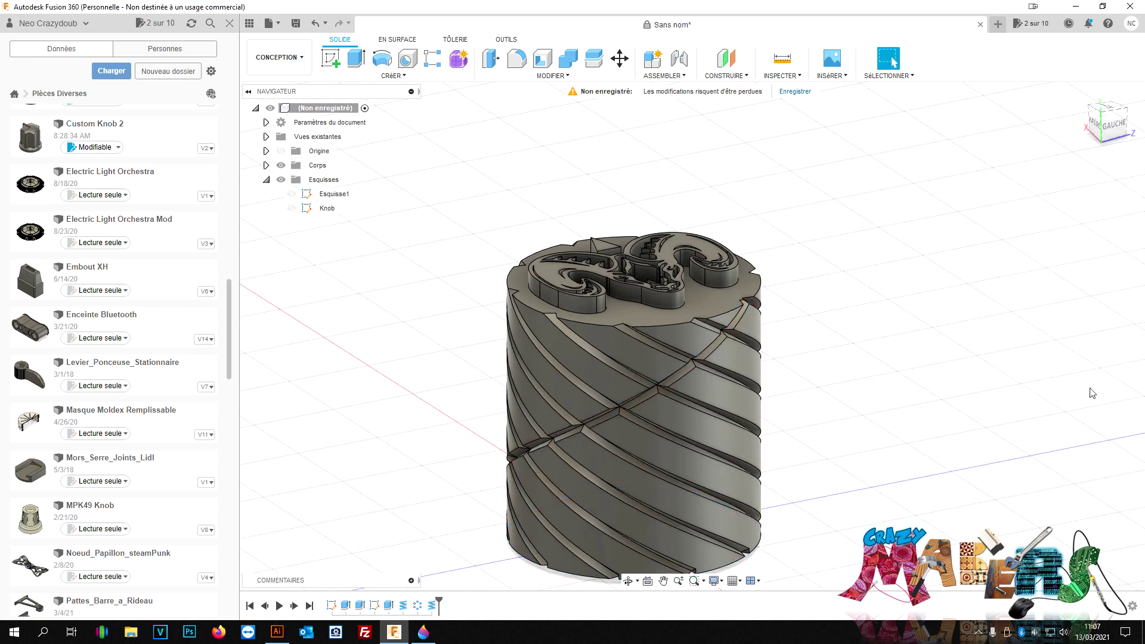
Step: Circular-pattern the reverse helical groove feature about the vertical Z axis
left_click(393, 76)
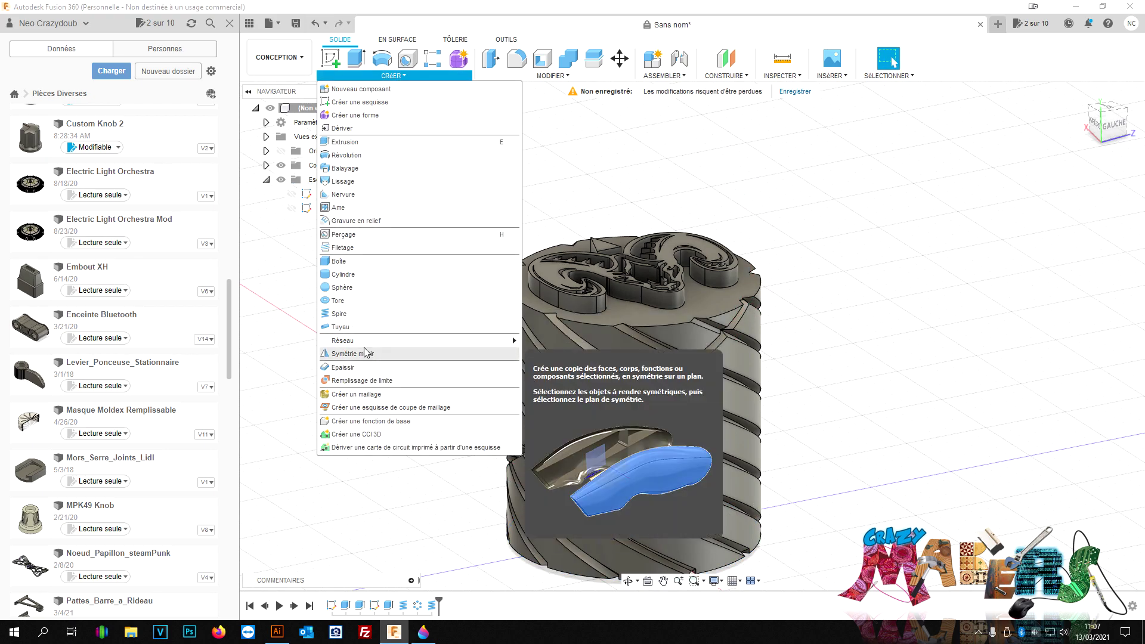
left_click(560, 354)
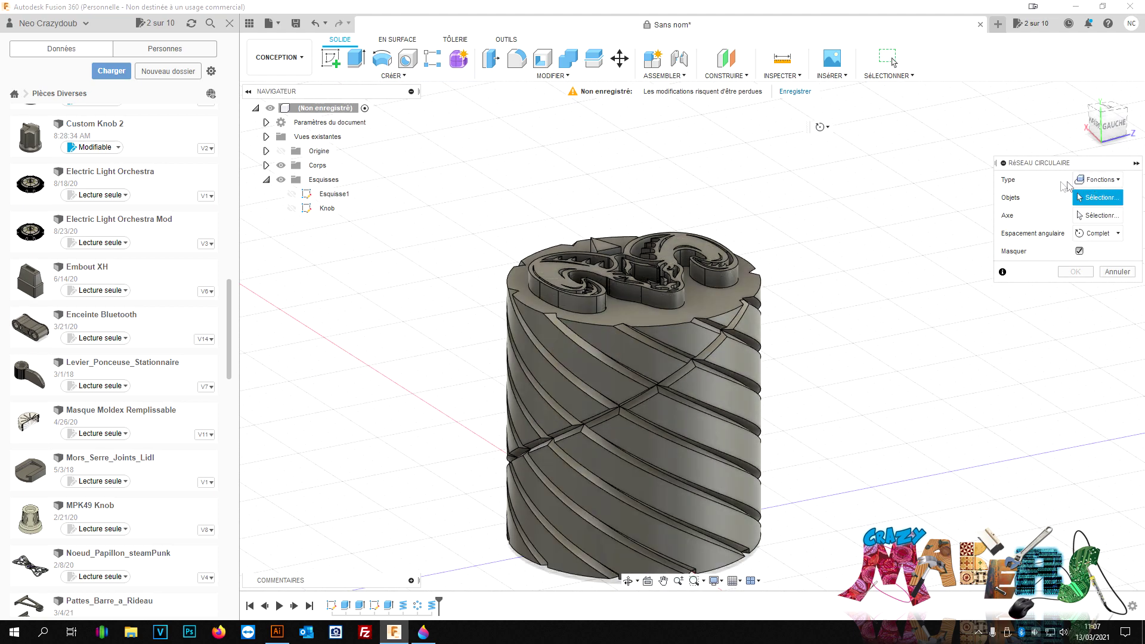
left_click(432, 605)
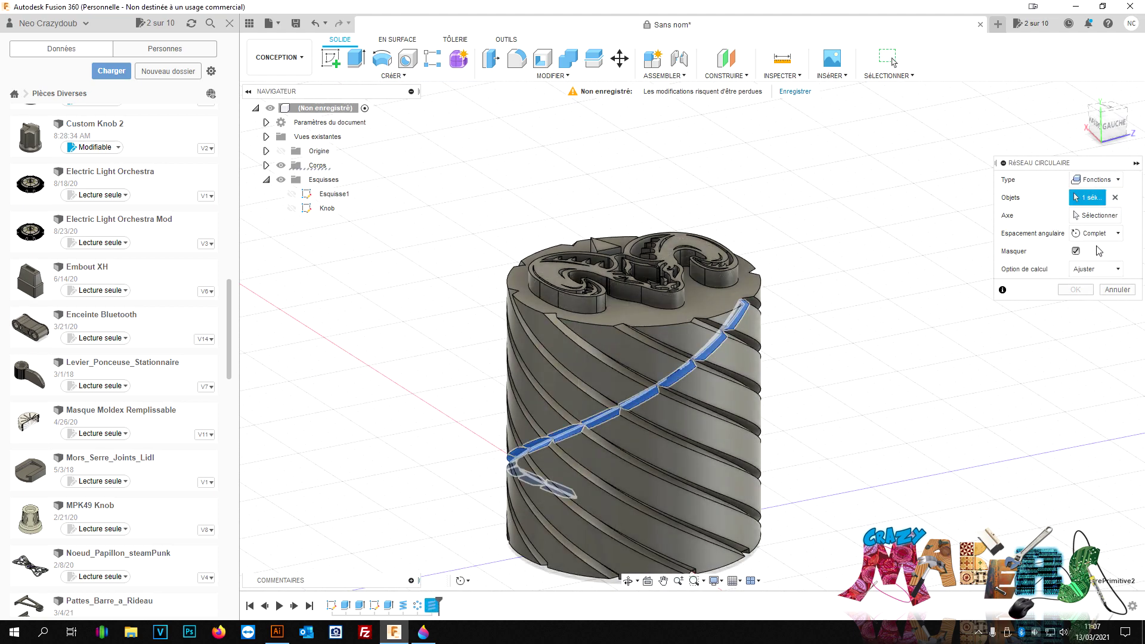
left_click(1096, 215)
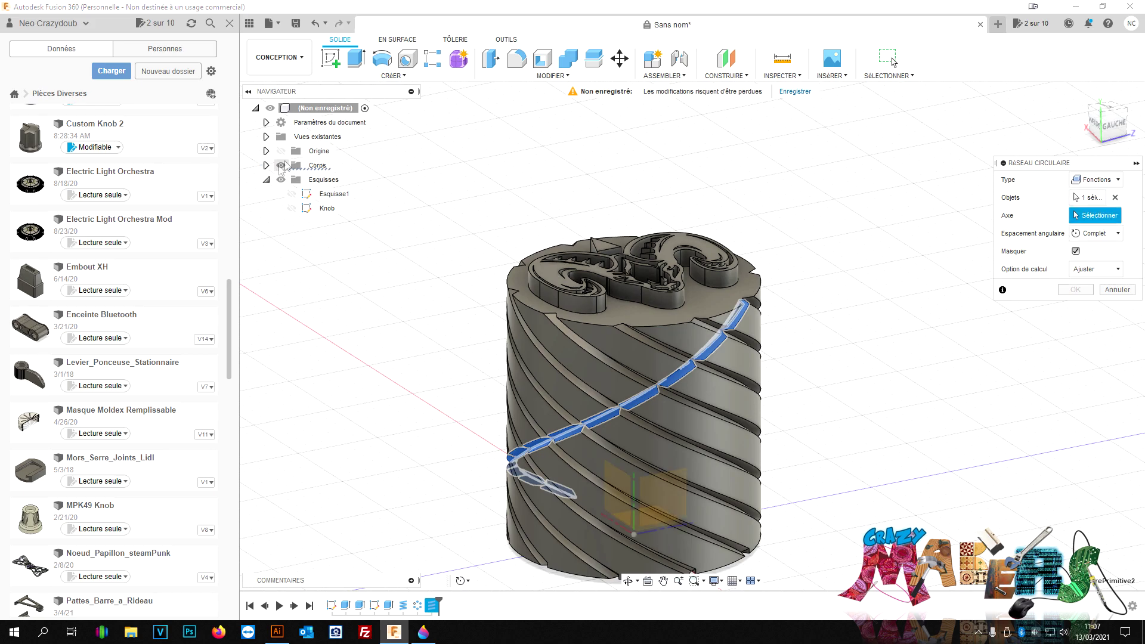
left_click(266, 165)
left_click(292, 180)
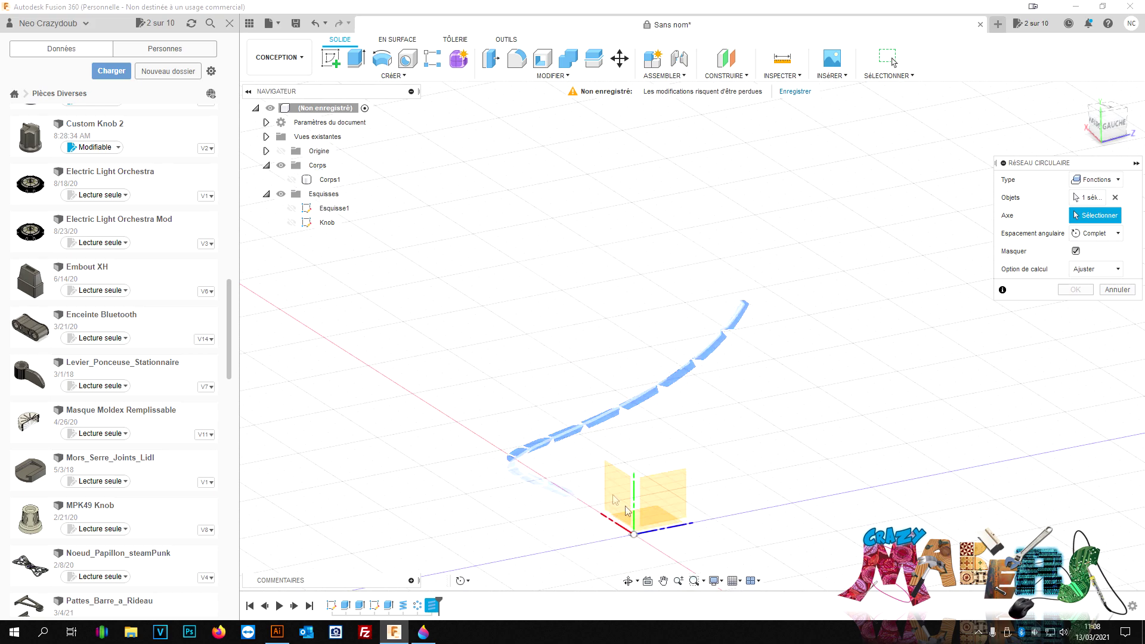
left_click(632, 521)
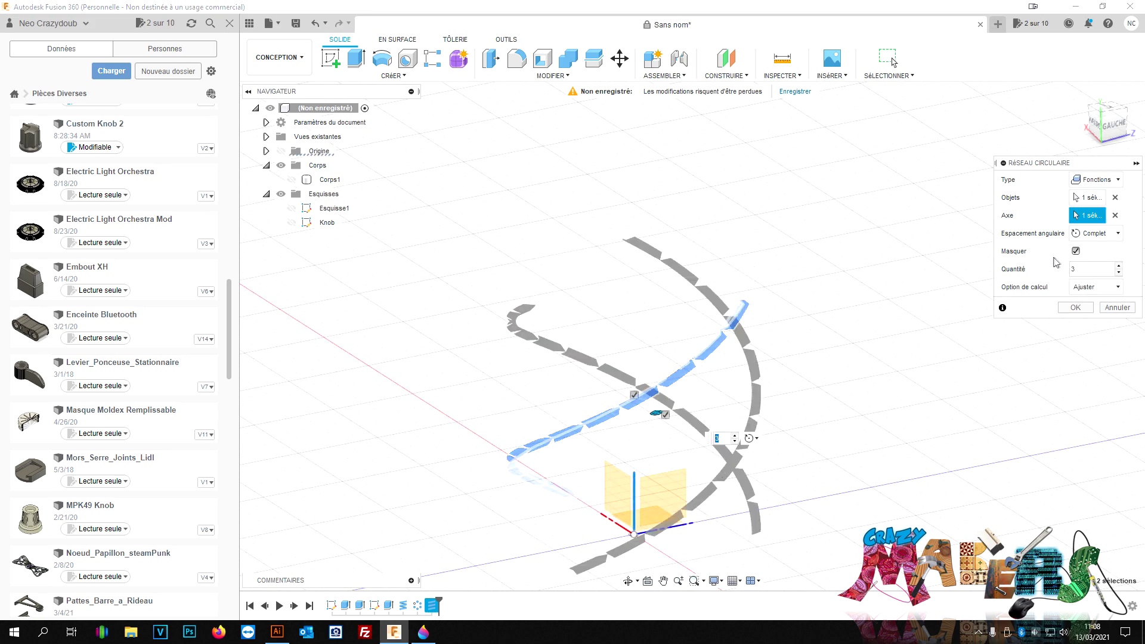
Step: Set 10 copies for diamond knurling, inspect the knob, and select the groove in history
left_click(1091, 269)
type("10")
left_click(292, 180)
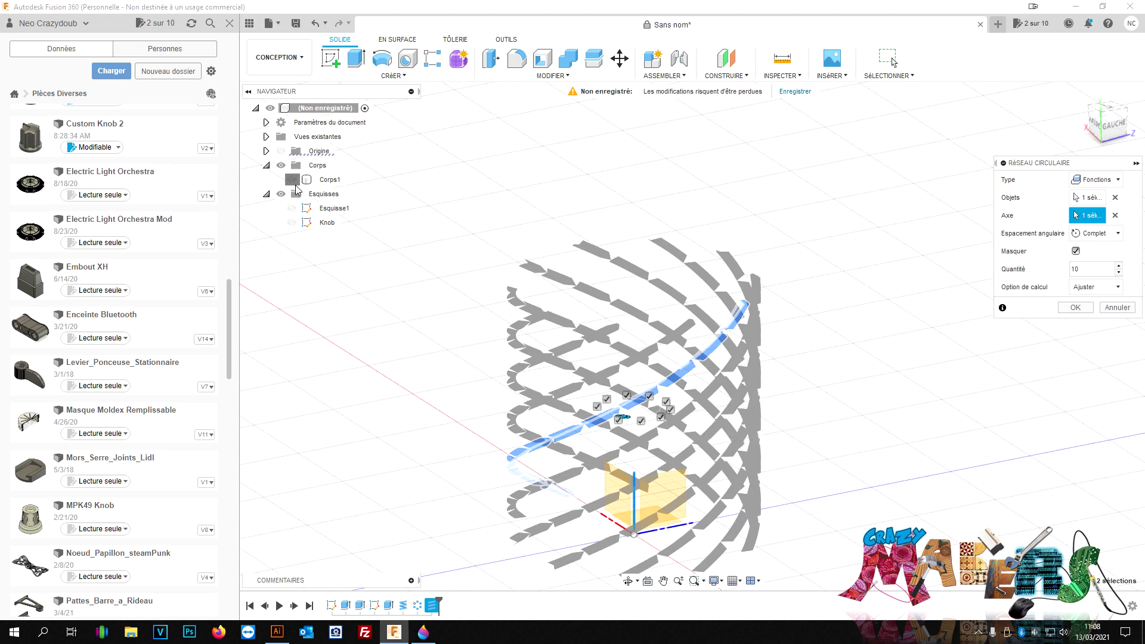
left_click(1075, 307)
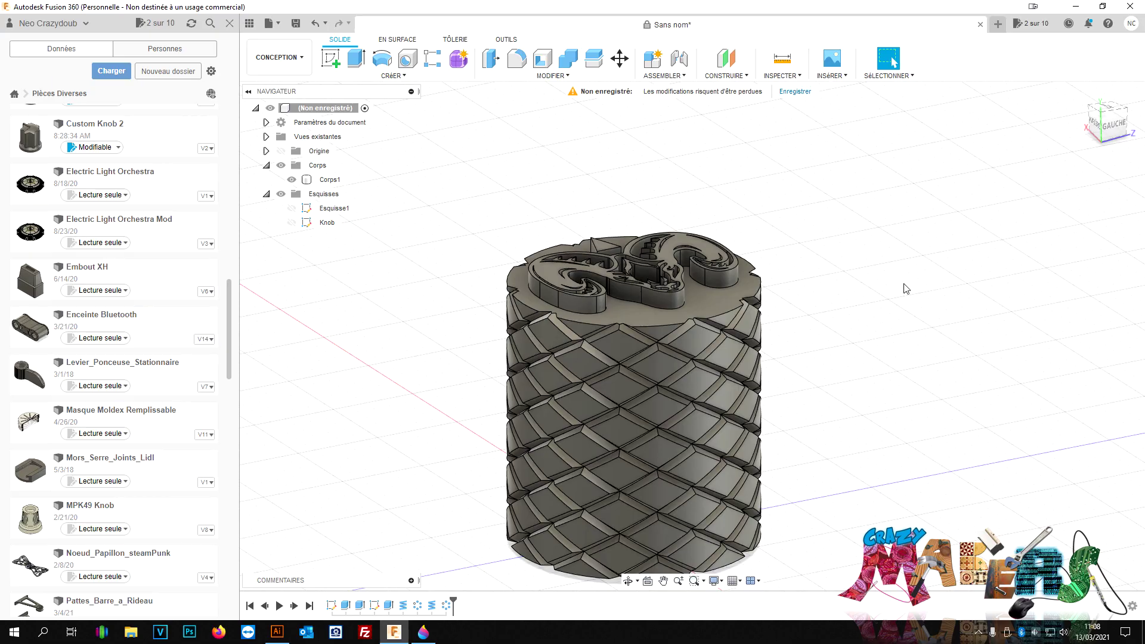
left_click_drag(1110, 119, 1106, 98)
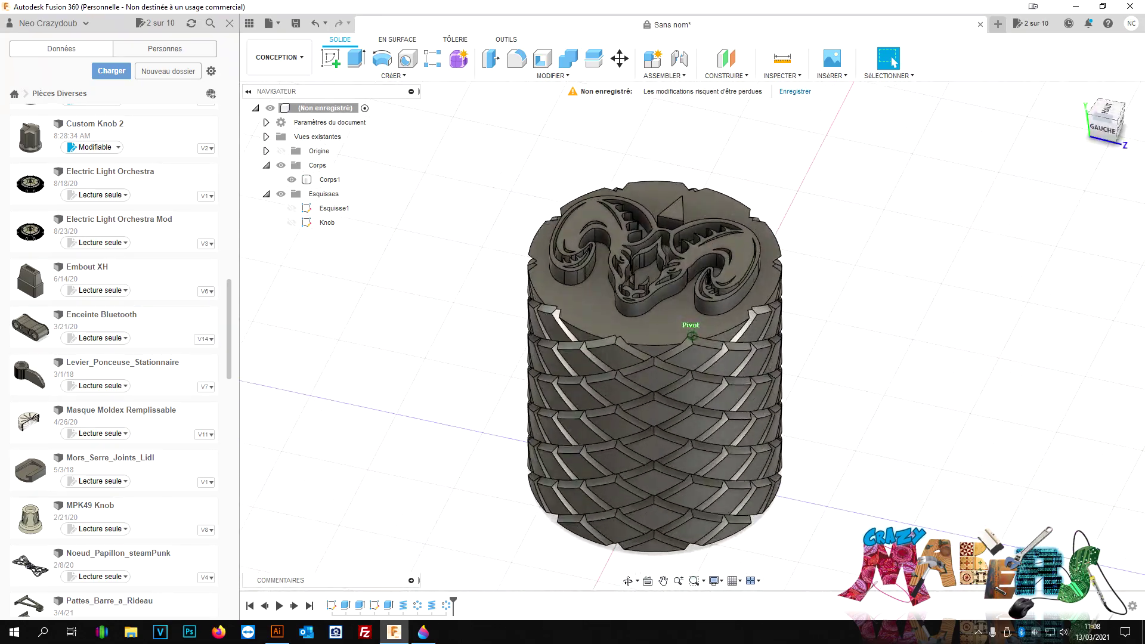
left_click_drag(1106, 98, 1104, 125)
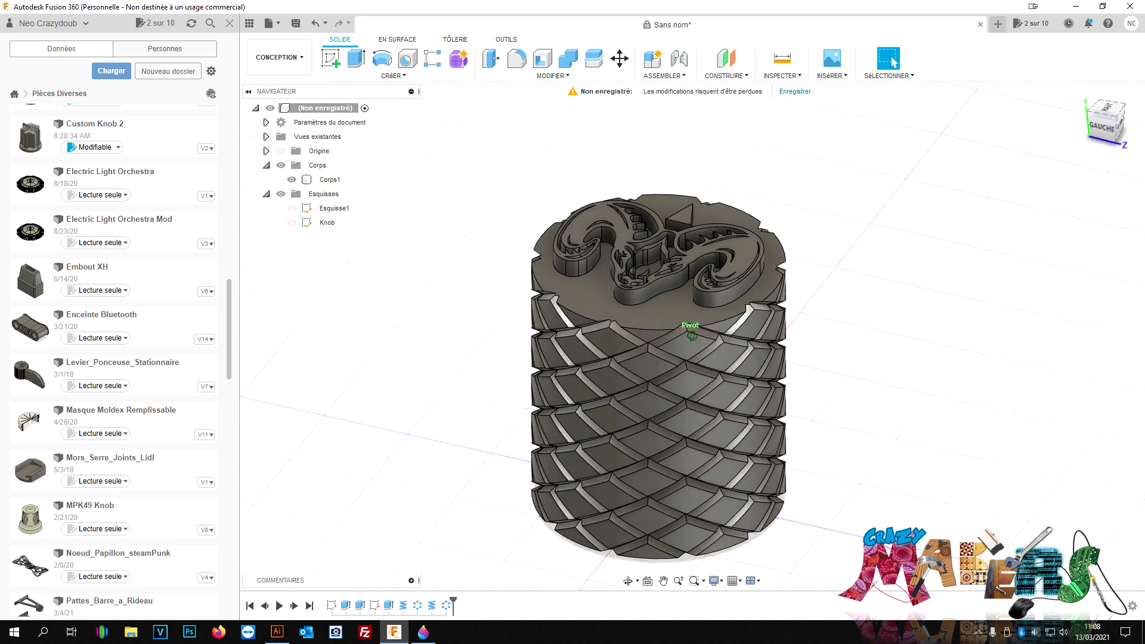
middle_click_drag(692, 335, 478, 473, "shift")
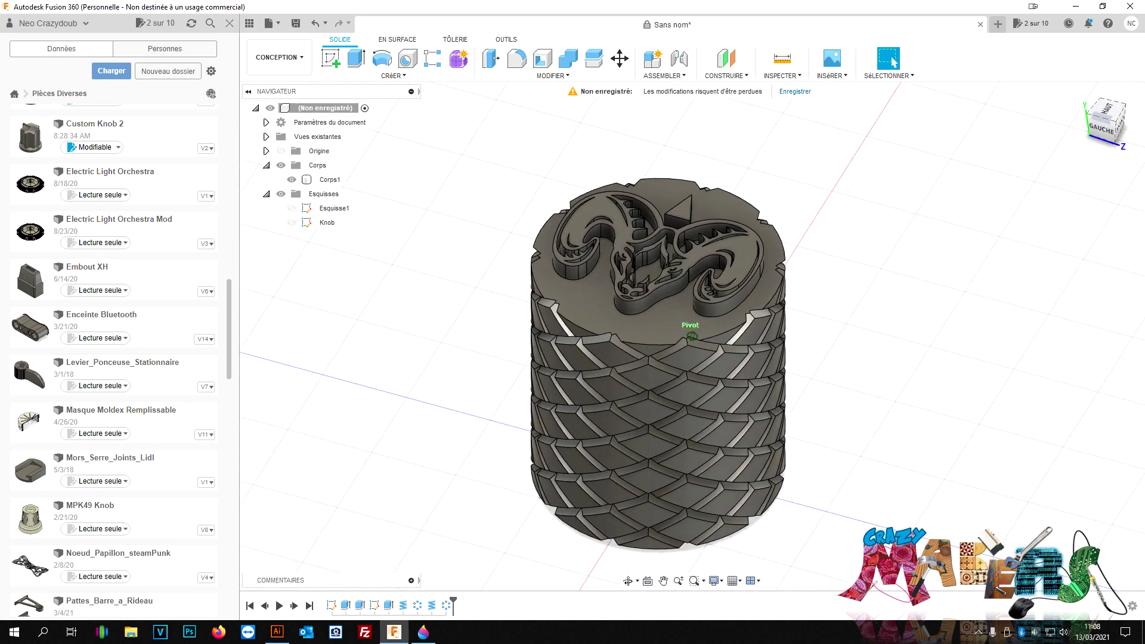
left_click(403, 605)
right_click(403, 605)
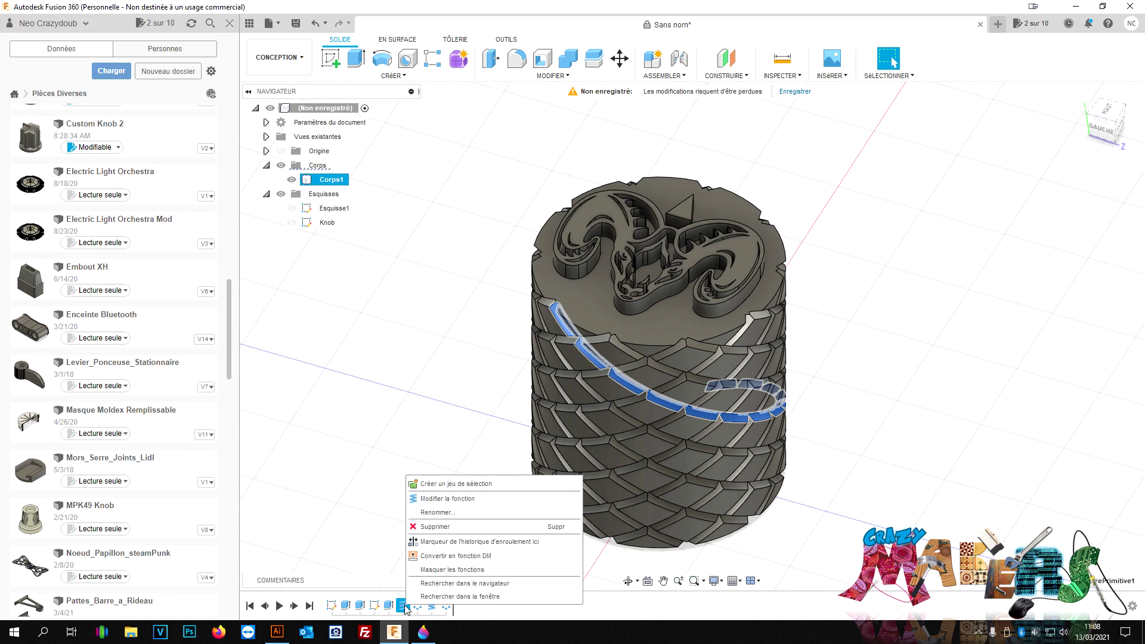
Step: Raise the first helical groove cut's section size to 1.23 mm
left_click(450, 500)
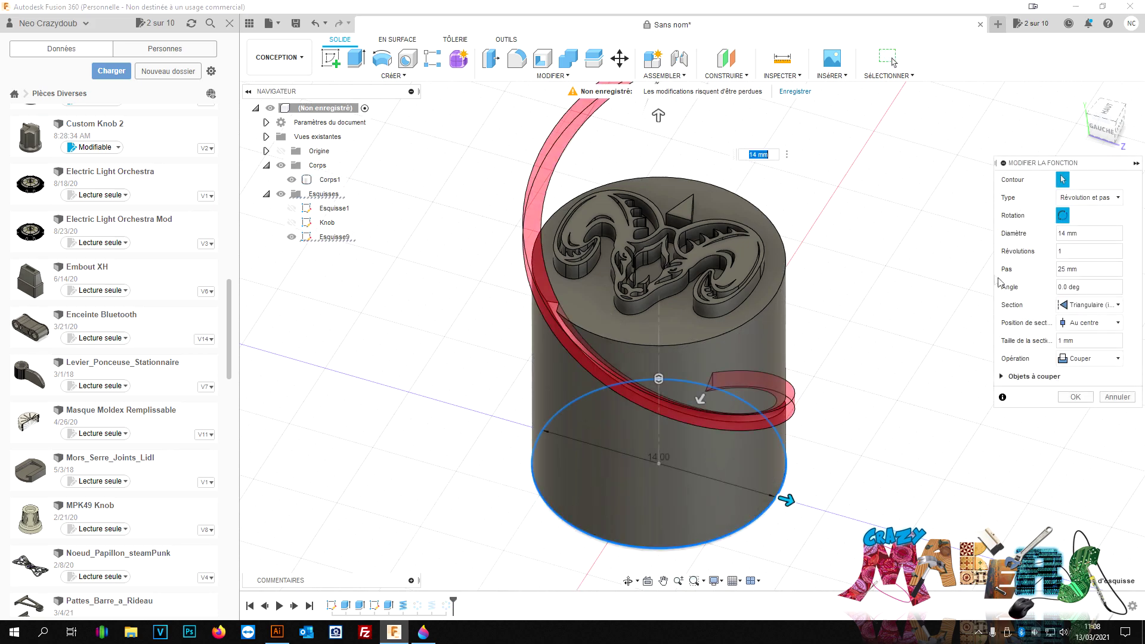
left_click(1087, 340)
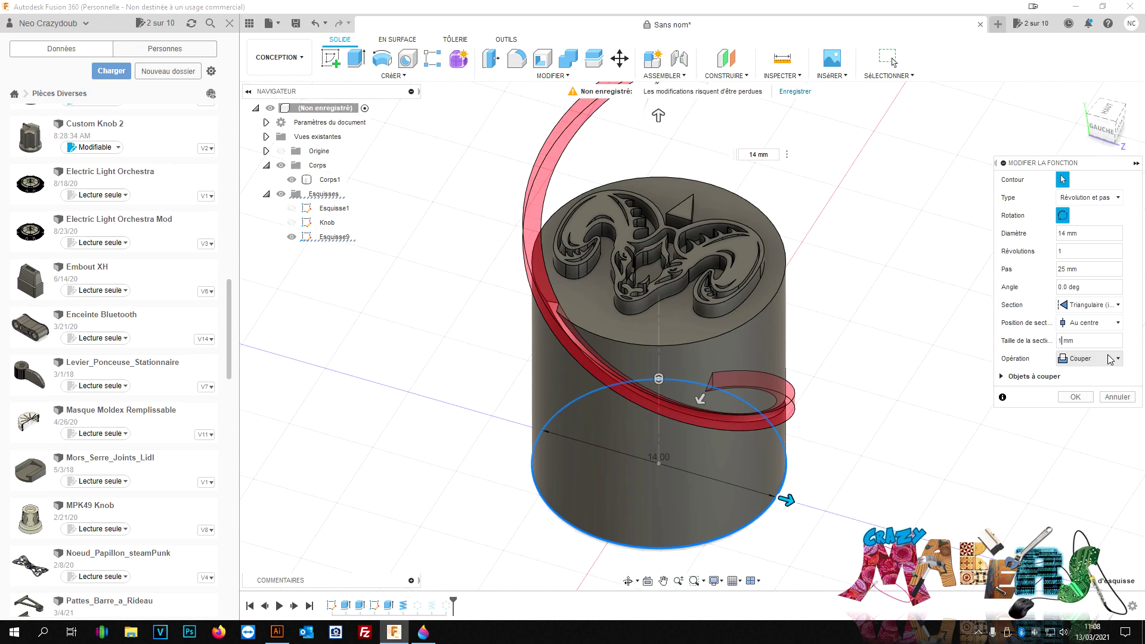
type("1.23")
key("Return")
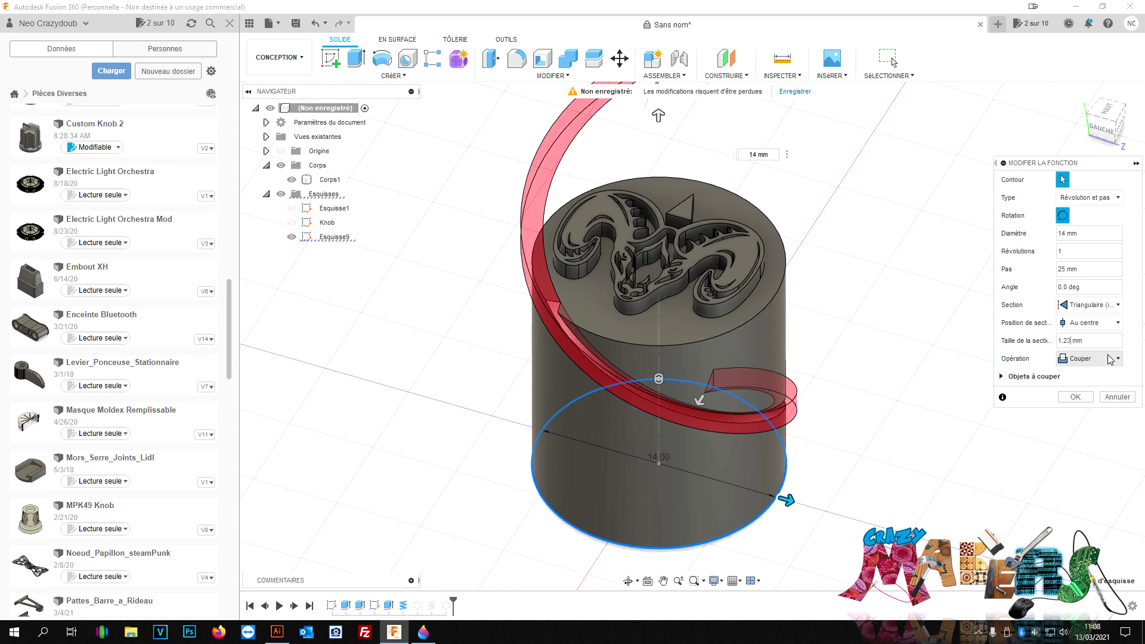
type("1.3")
key("Return")
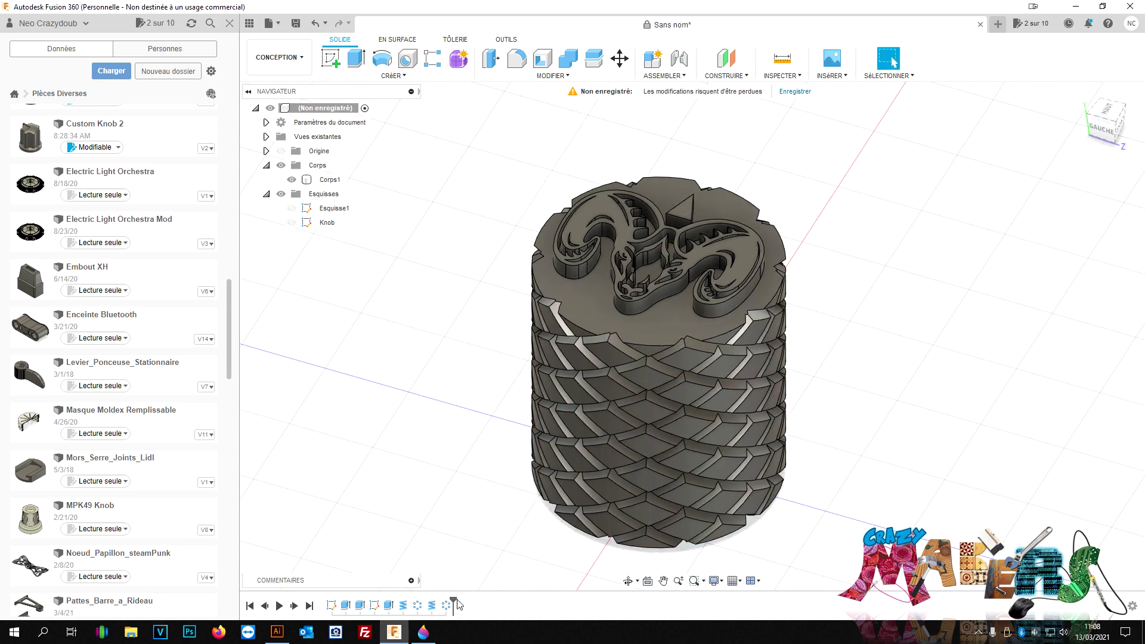
Step: Enlarge the second groove cut's section size to 1.3 mm, deepening the diamond knurling
right_click(431, 605)
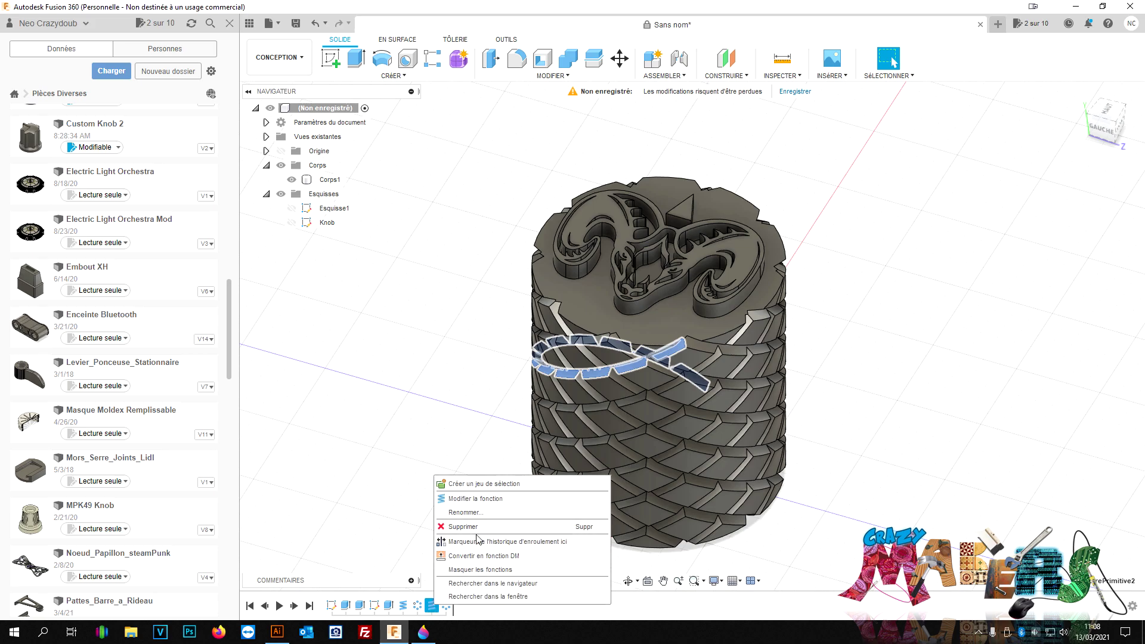
left_click(476, 498)
left_click(1071, 342)
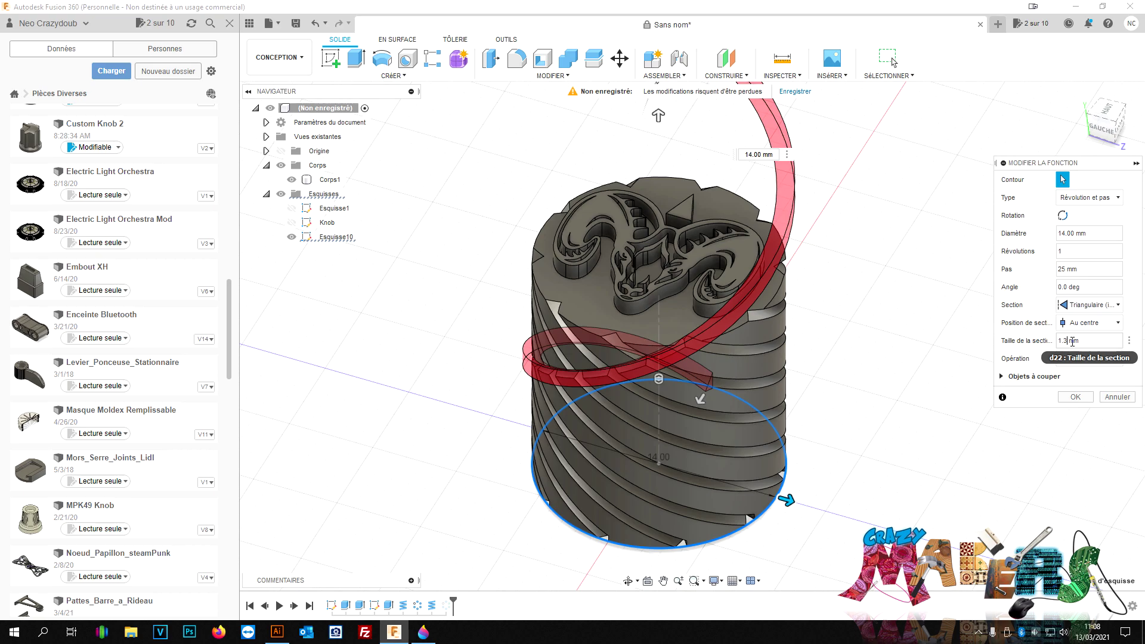
key("Return")
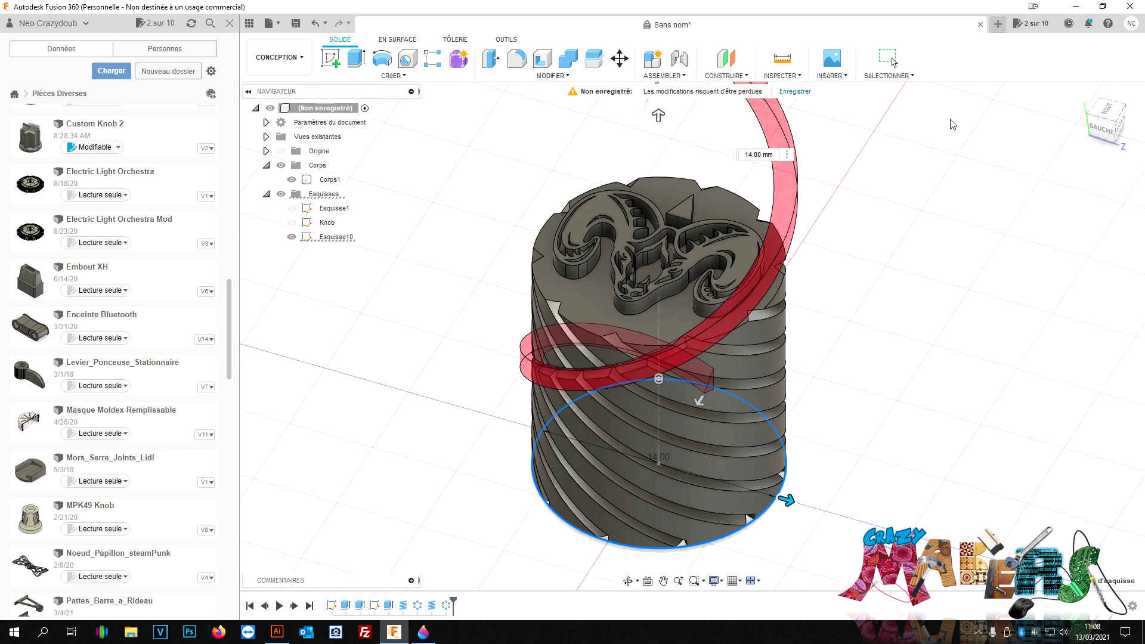
mouse_move(614, 325)
middle_mouse_down("shift")
mouse_move(691, 336)
mouse_move(692, 349)
middle_mouse_up("shift")
left_click(1107, 132)
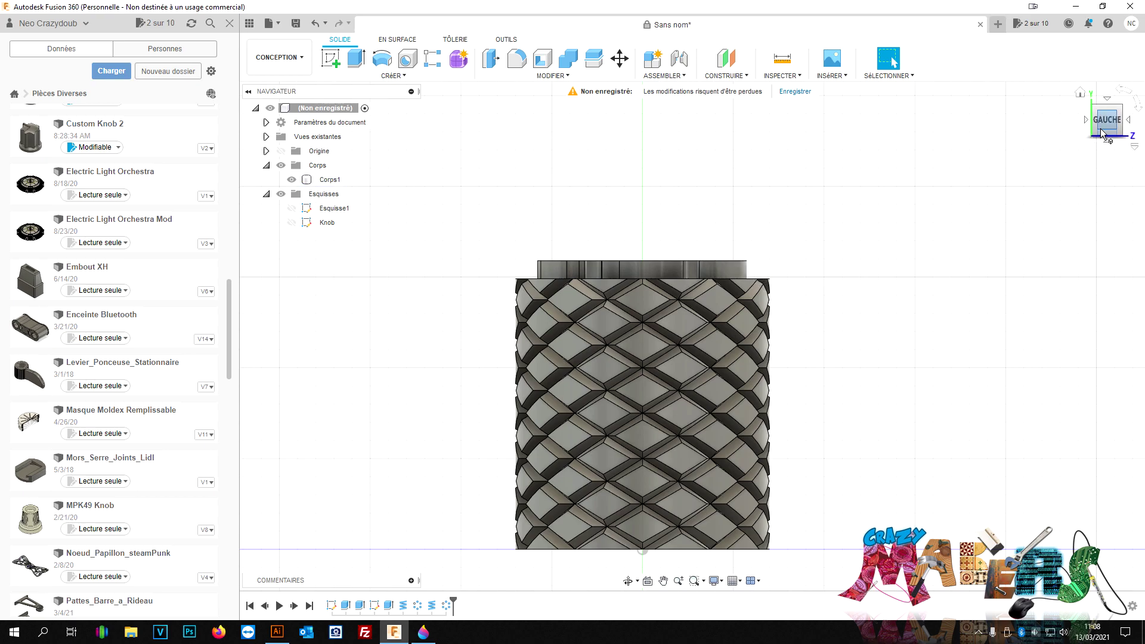
Step: Roll the timeline back to just after the cylinder extrusion, leaving a plain cylinder
middle_click_drag(896, 297, 757, 304, "shift")
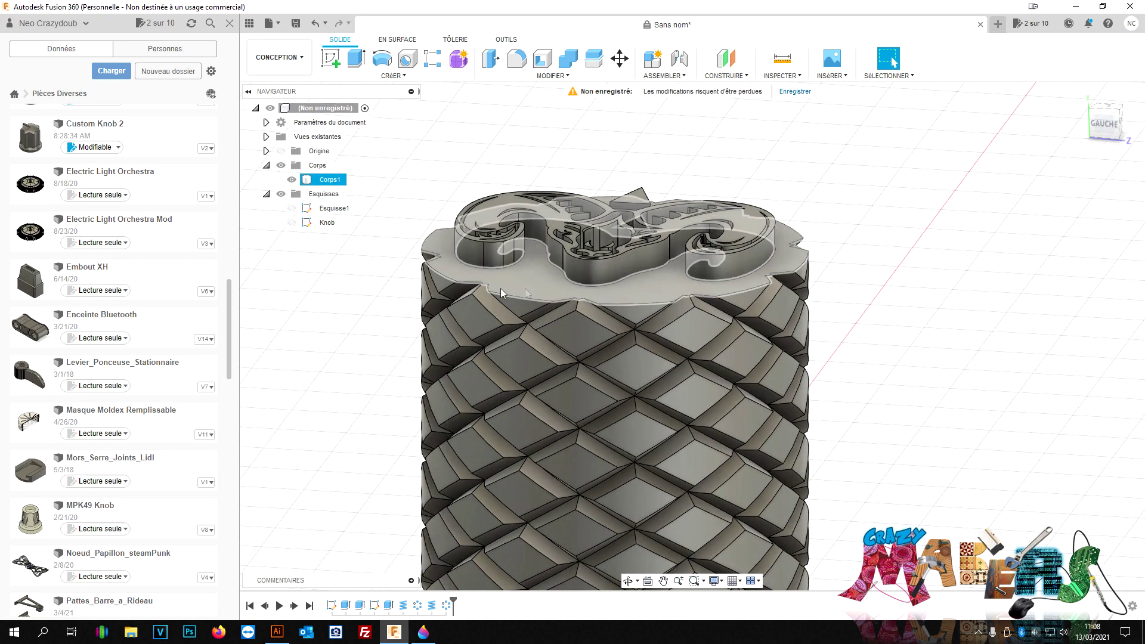
key("Escape")
left_click_drag(453, 601, 367, 602)
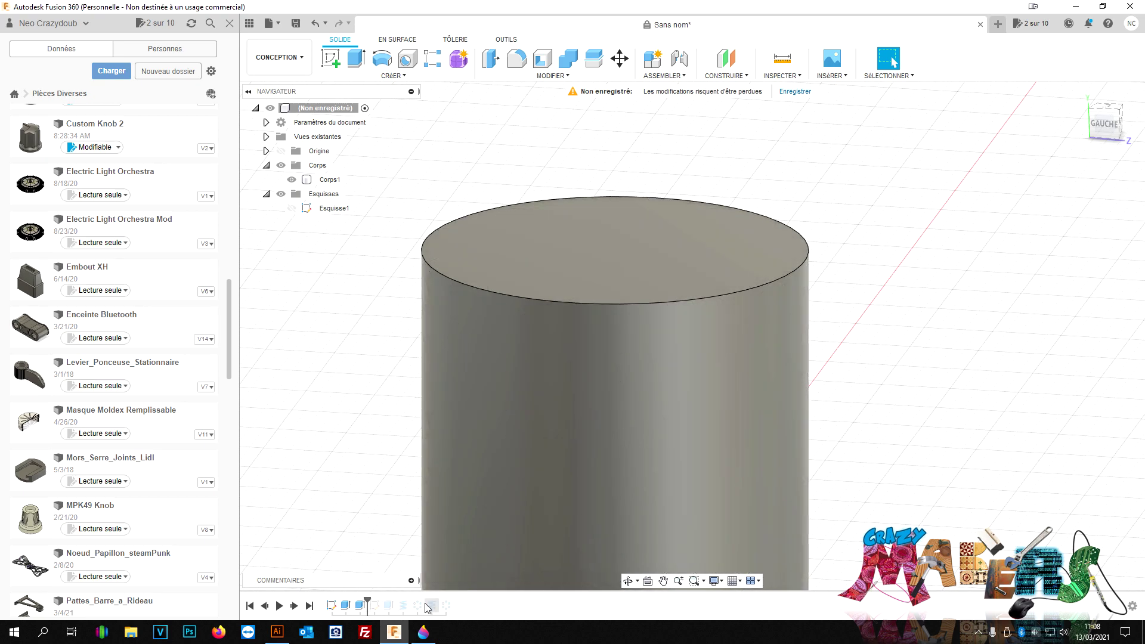
mouse_move(368, 604)
left_mouse_down()
mouse_move(380, 601)
mouse_move(367, 602)
left_mouse_up()
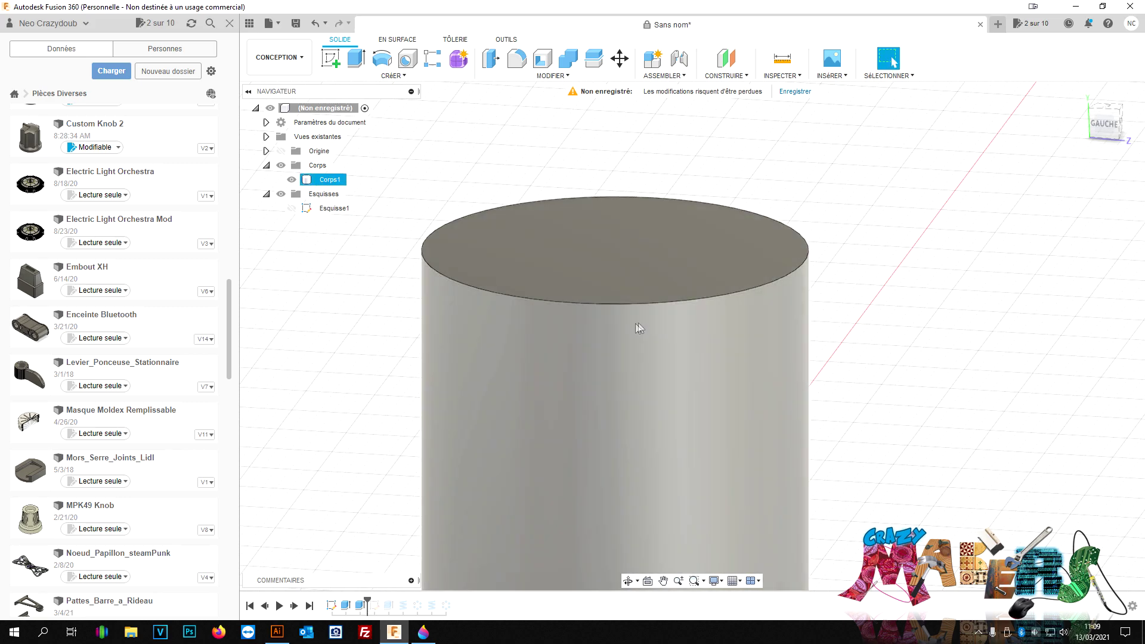
key("Escape")
Step: Add a 1.5 mm fillet on the cylinder's top edge, then restore the full history
left_click(518, 59)
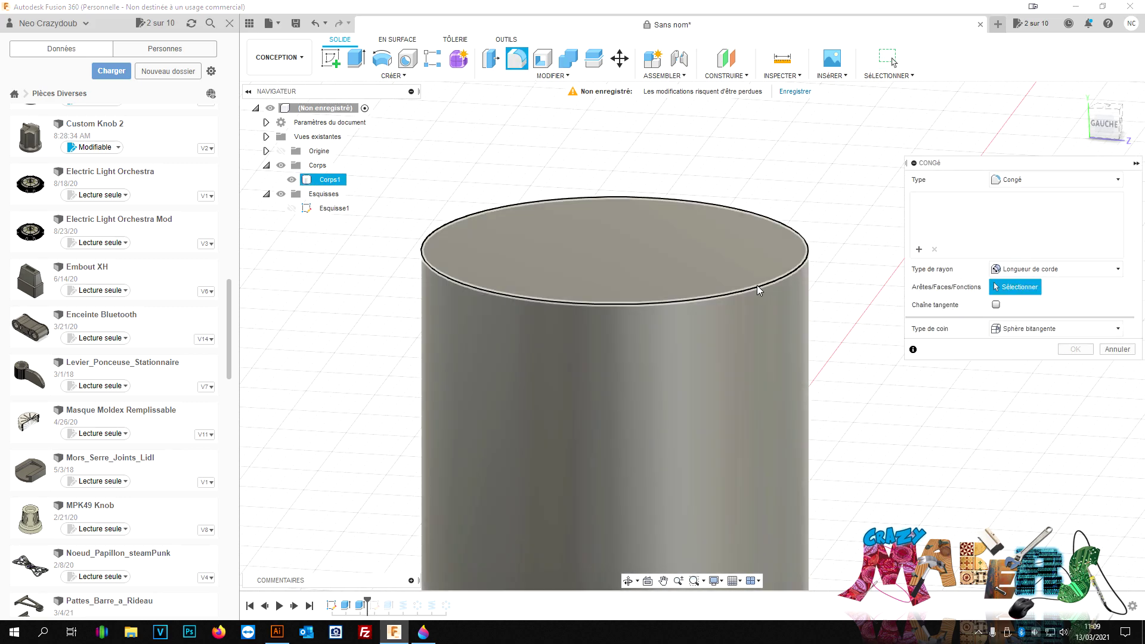
left_click(758, 286)
left_click_drag(760, 279, 753, 291)
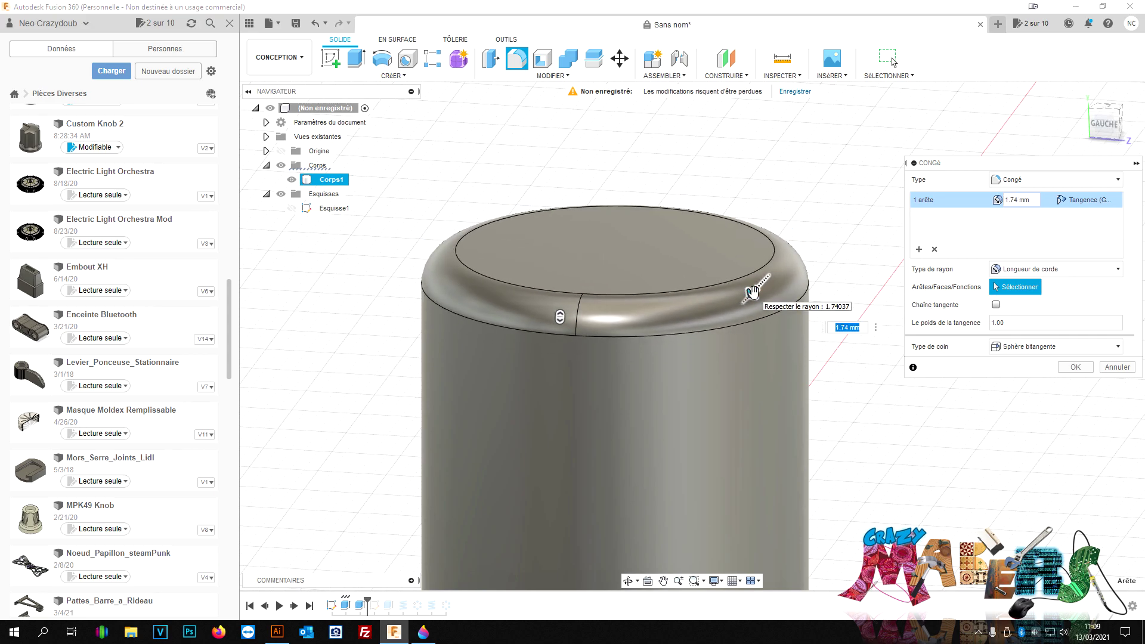
key("Return")
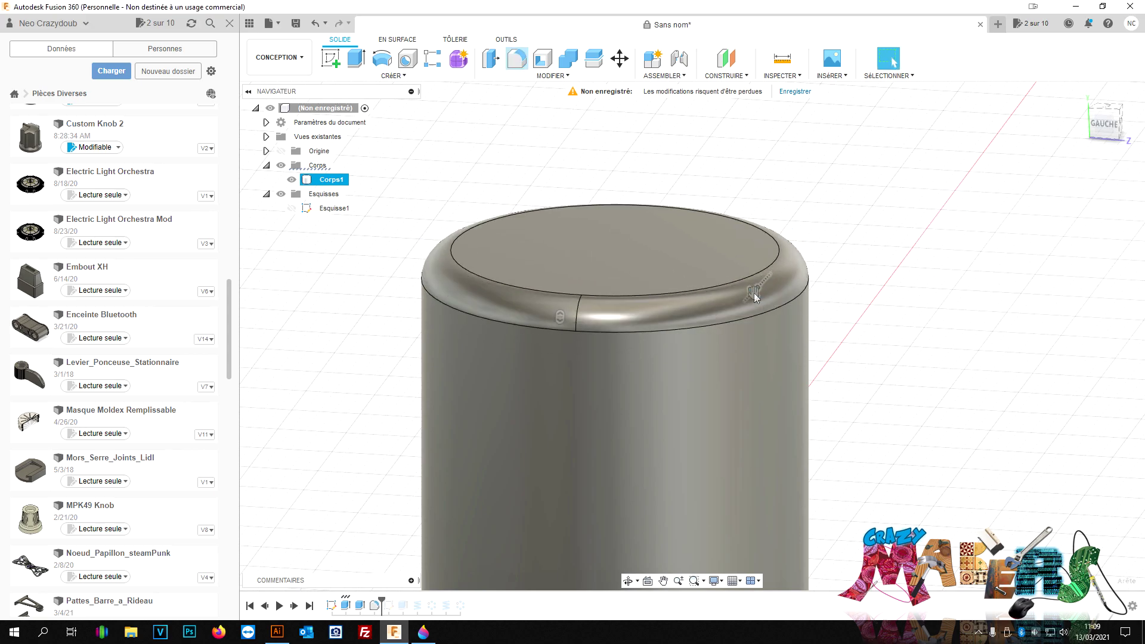
left_click_drag(386, 607, 483, 602)
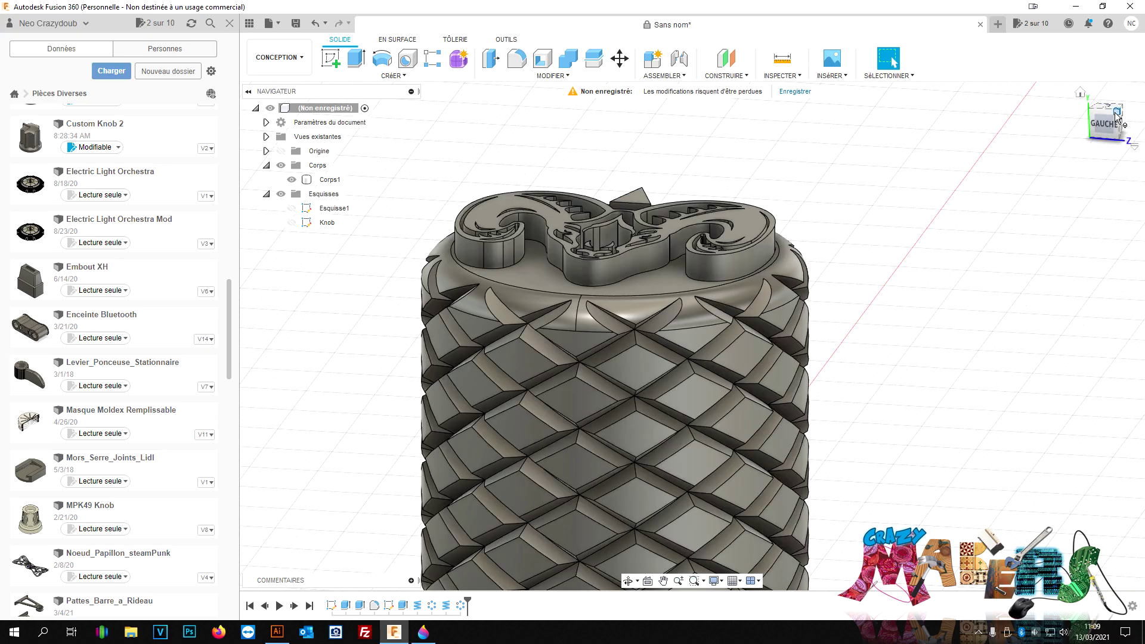
middle_click_drag(1121, 124, 1114, 128, "shift")
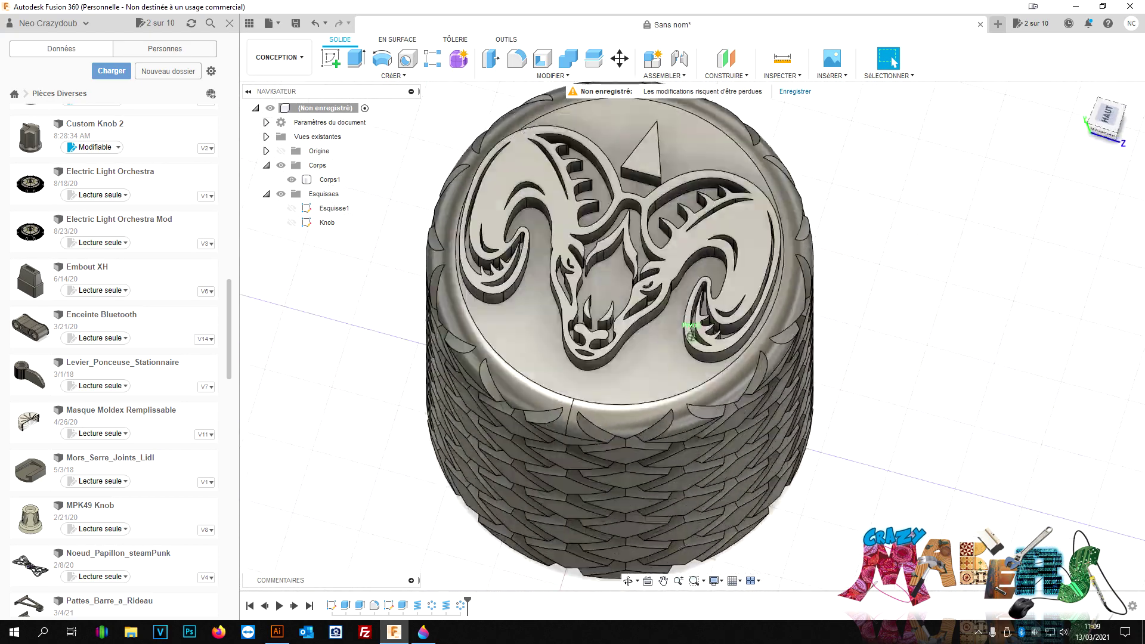
mouse_move(690, 335)
middle_mouse_down("shift")
mouse_move(691, 364)
mouse_move(835, 340)
middle_mouse_up("shift")
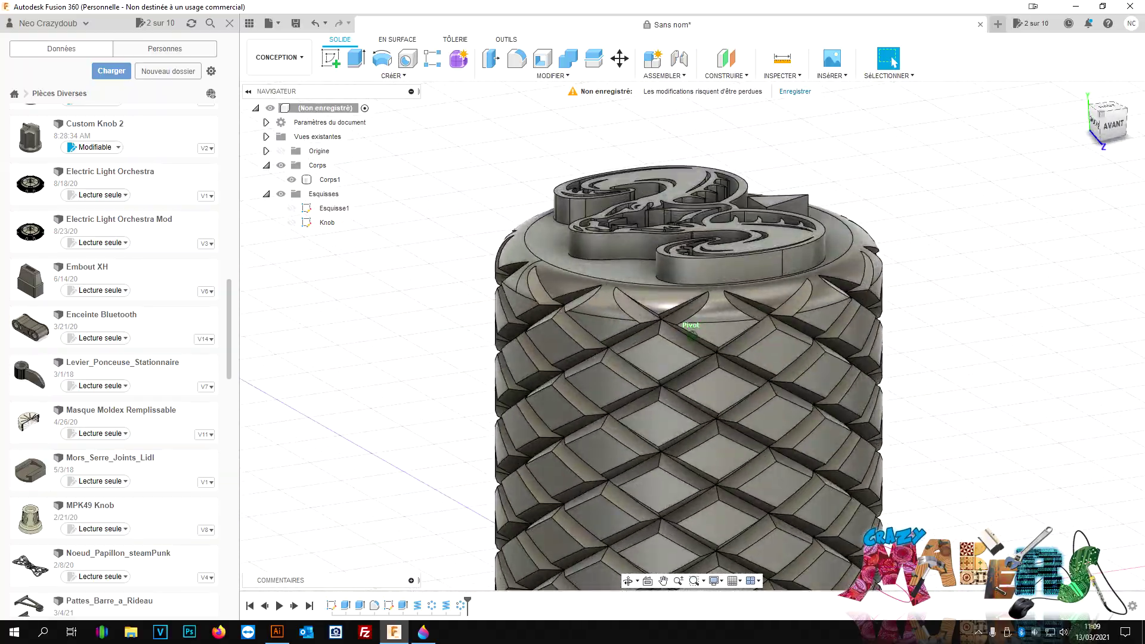
mouse_move(691, 335)
middle_mouse_down("shift")
mouse_move(692, 280)
mouse_move(656, 310)
mouse_move(563, 248)
middle_mouse_up("shift")
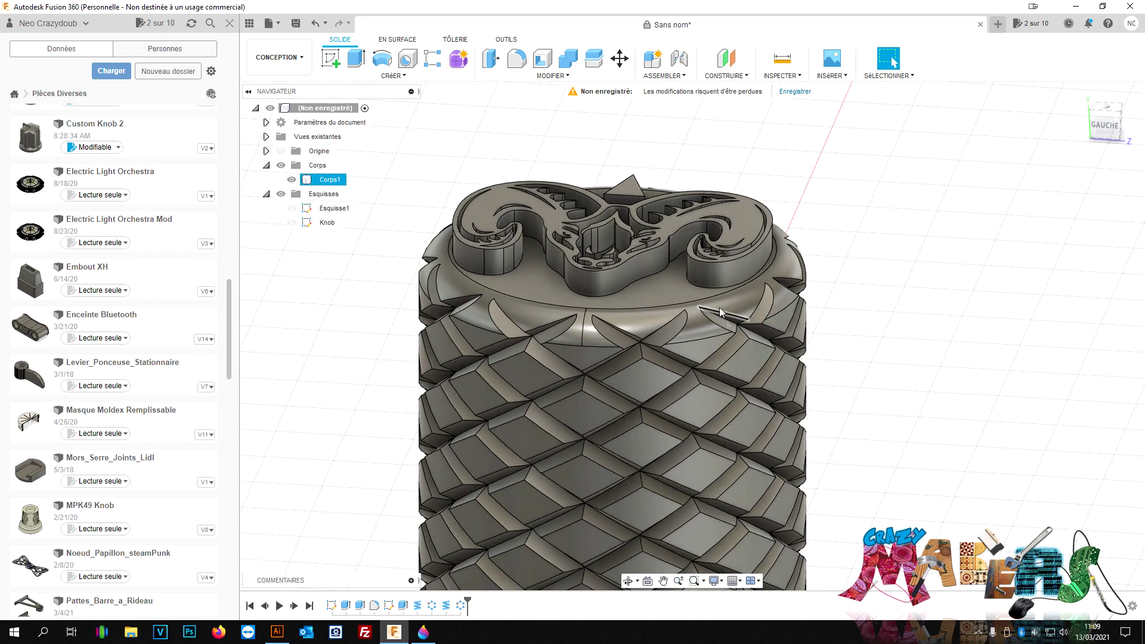
left_click(1033, 153)
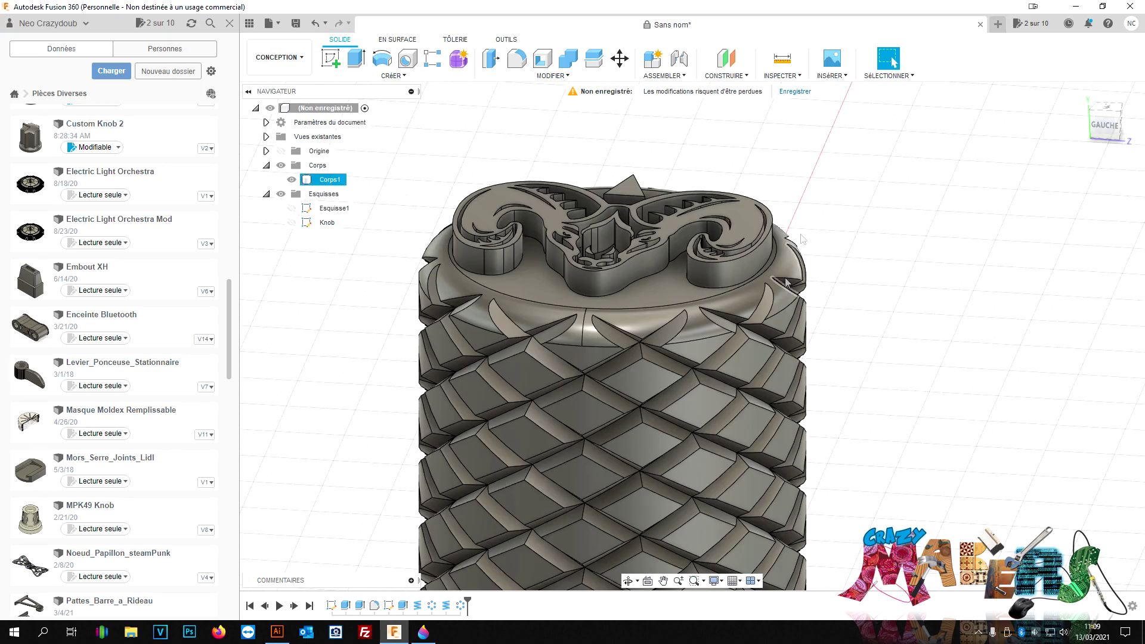
middle_click_drag(1092, 100, 849, 240, "shift")
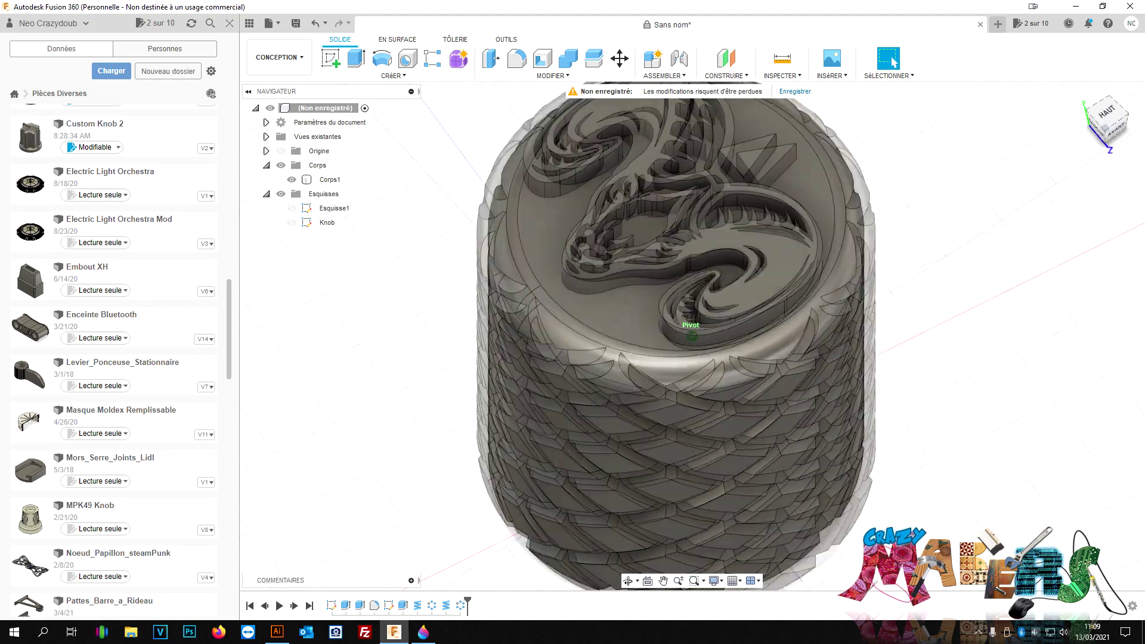
scroll(850, 240, "up", 2)
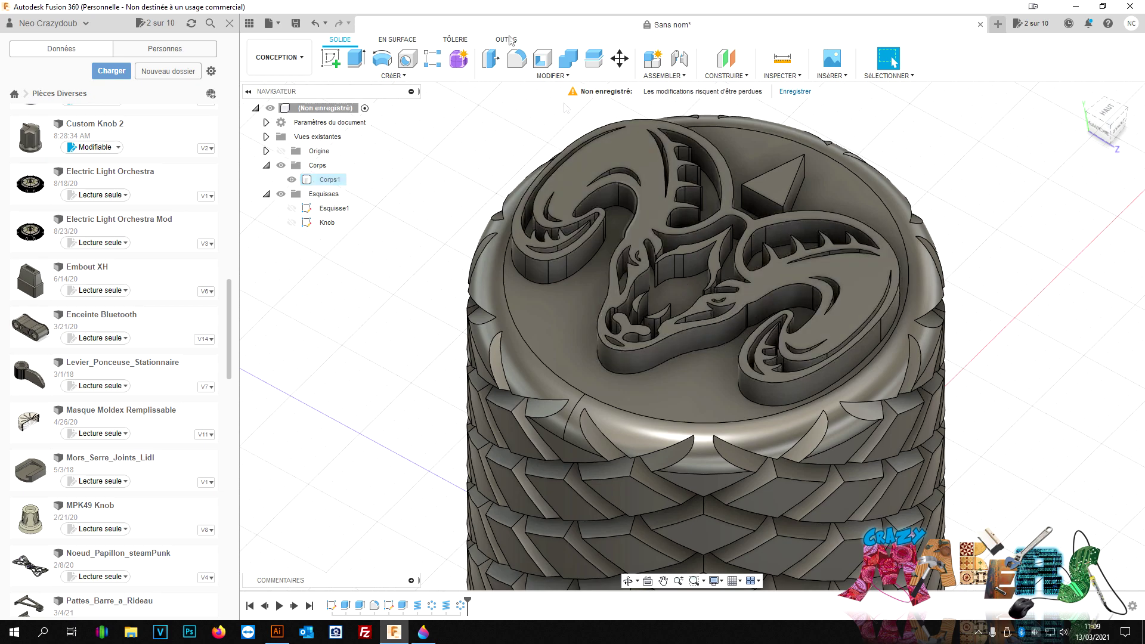
left_click(565, 75)
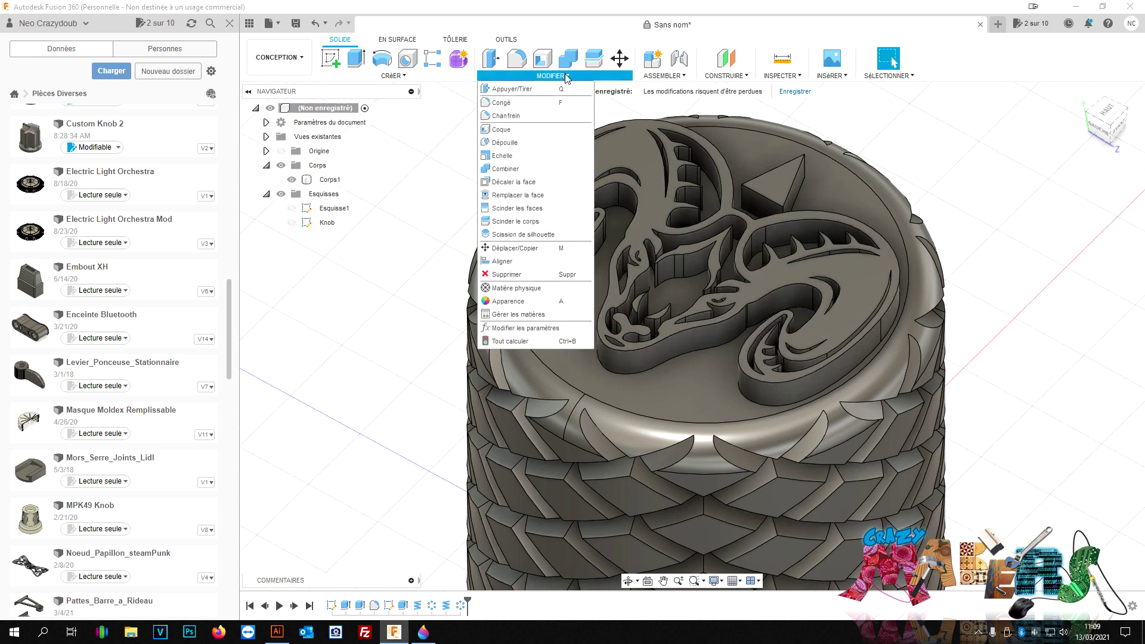
left_click(509, 103)
left_click(703, 323)
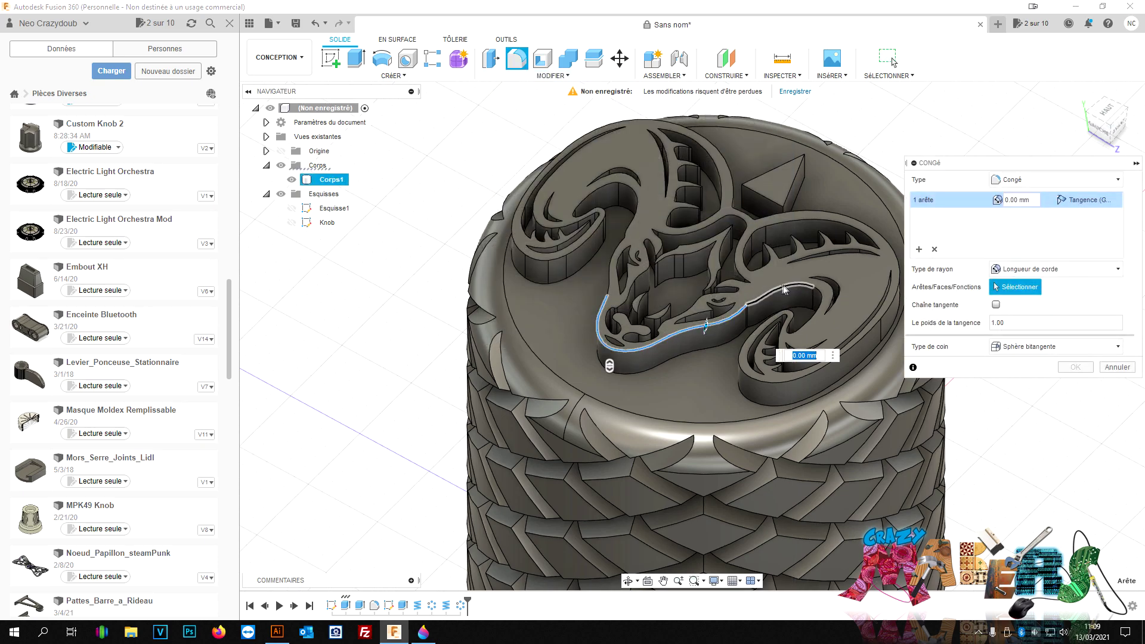
left_click(726, 319)
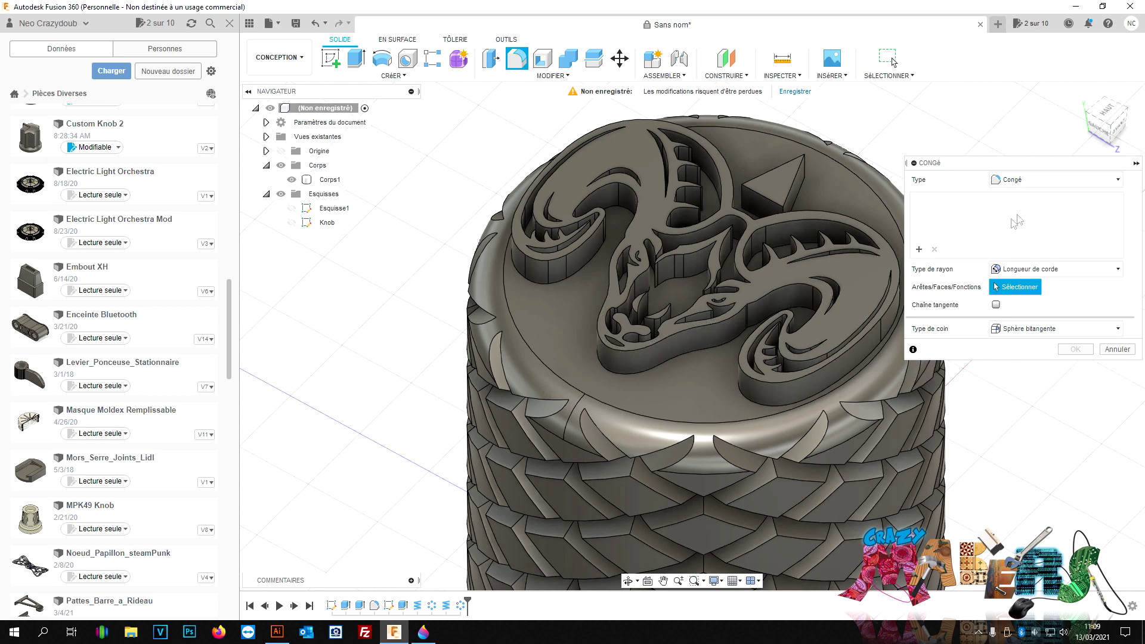
left_click(781, 285)
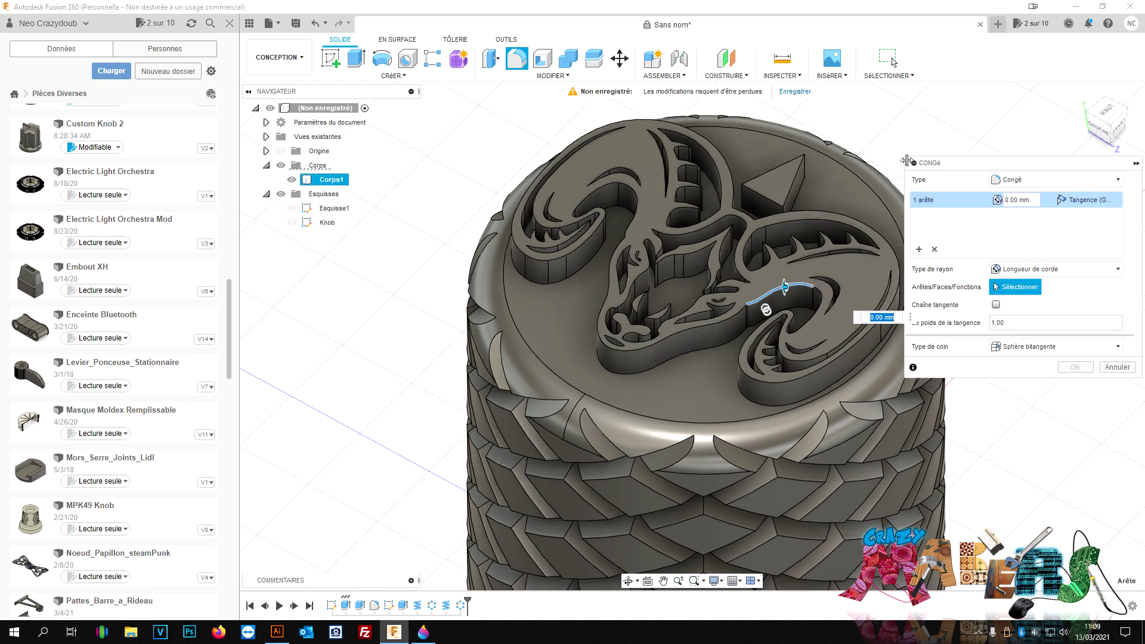
key("Escape")
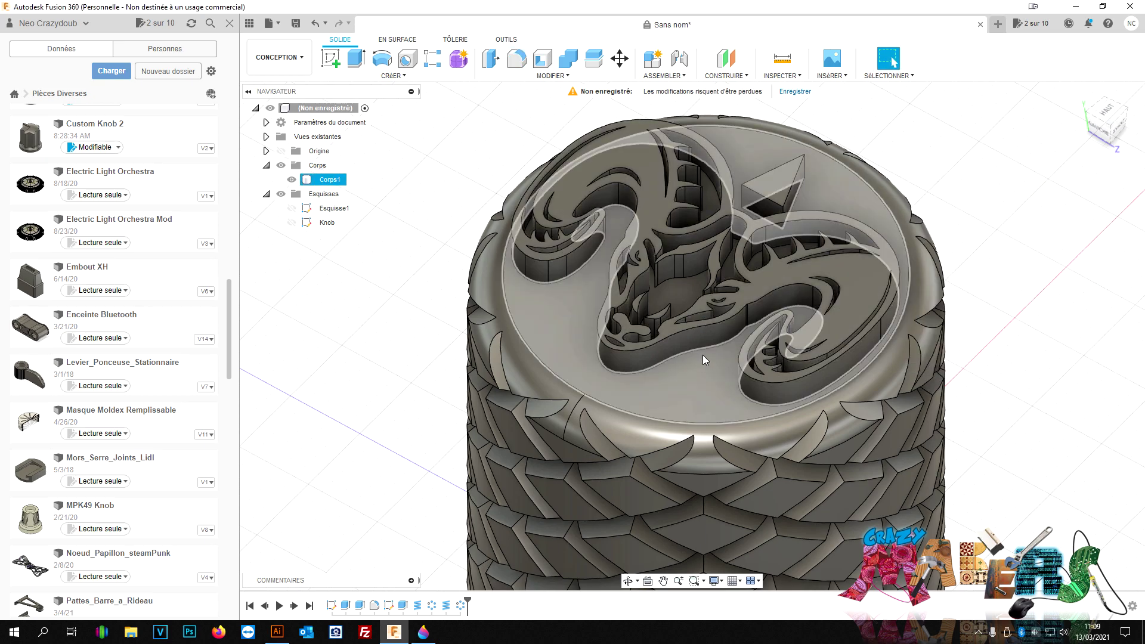
key("f")
left_click(704, 325)
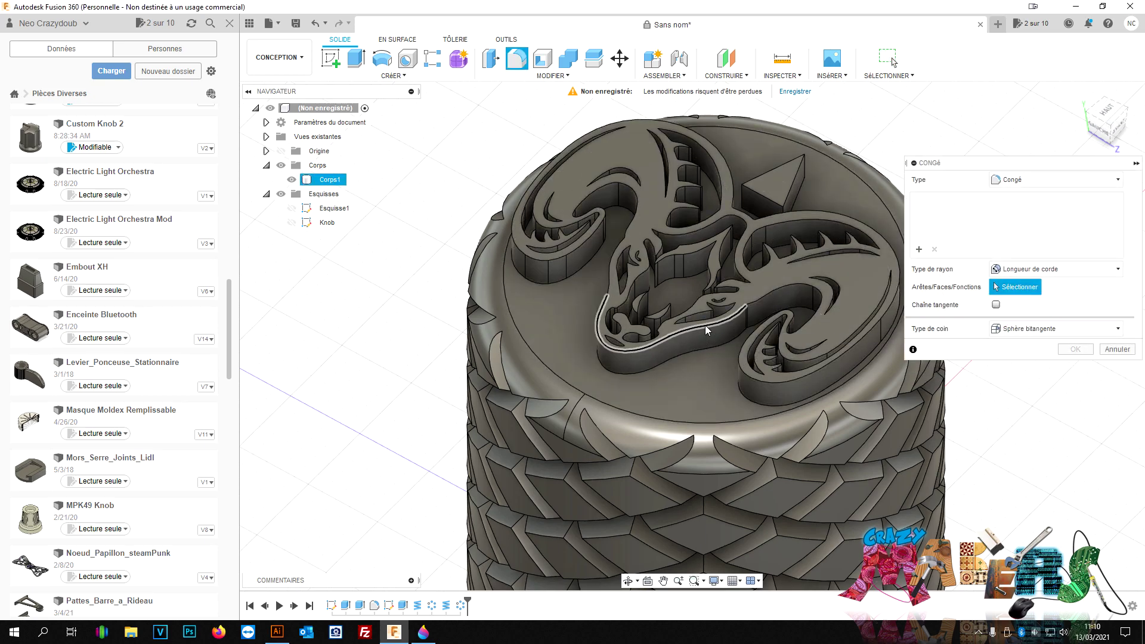
left_click(614, 283)
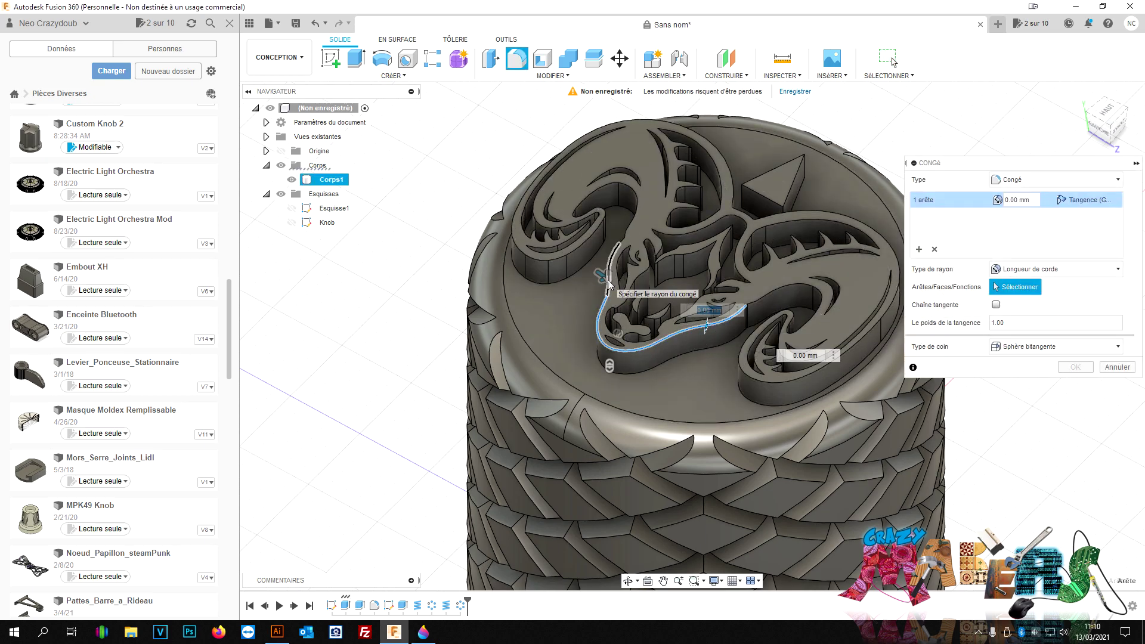
left_click(624, 242)
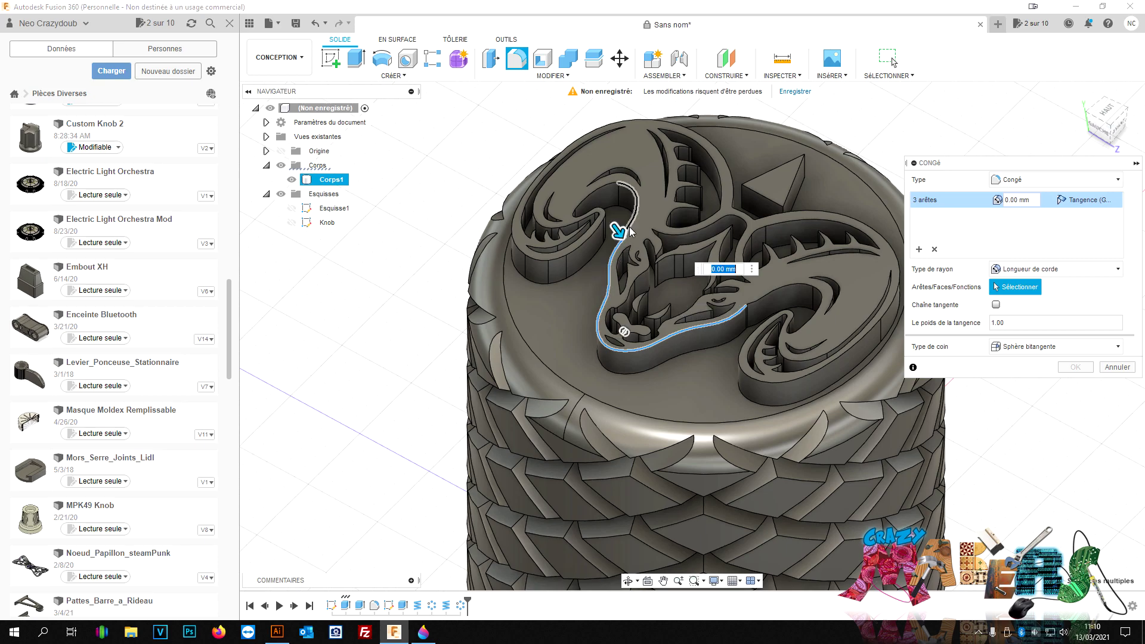
left_click(602, 190)
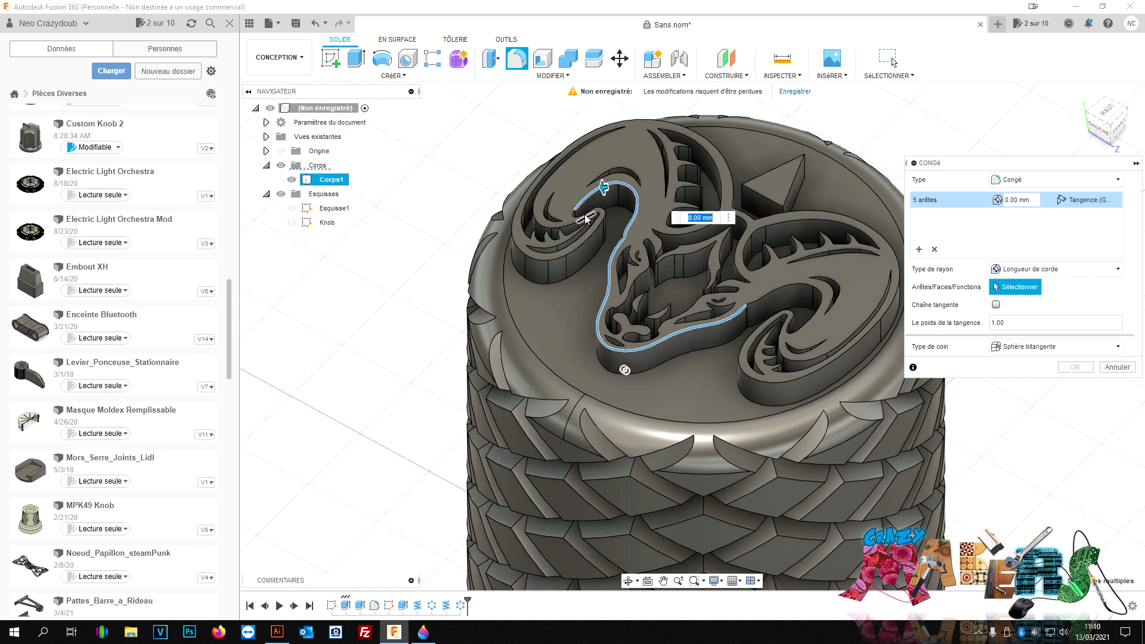
left_click(583, 216)
scroll(582, 218, "up", 3)
scroll(572, 225, "up", 3)
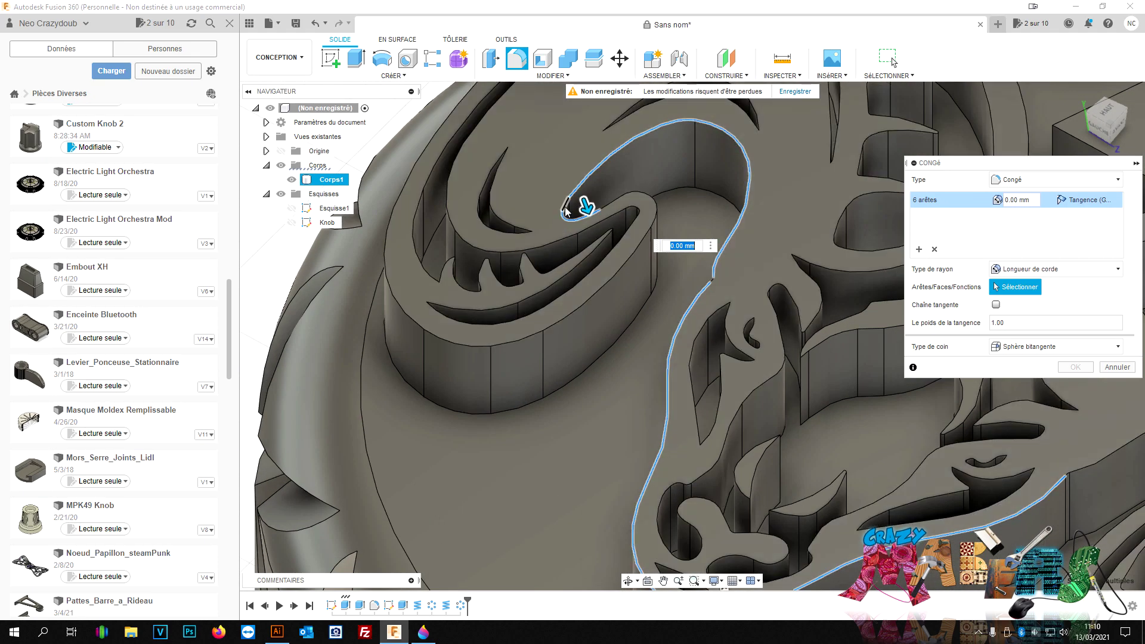
left_click(625, 195)
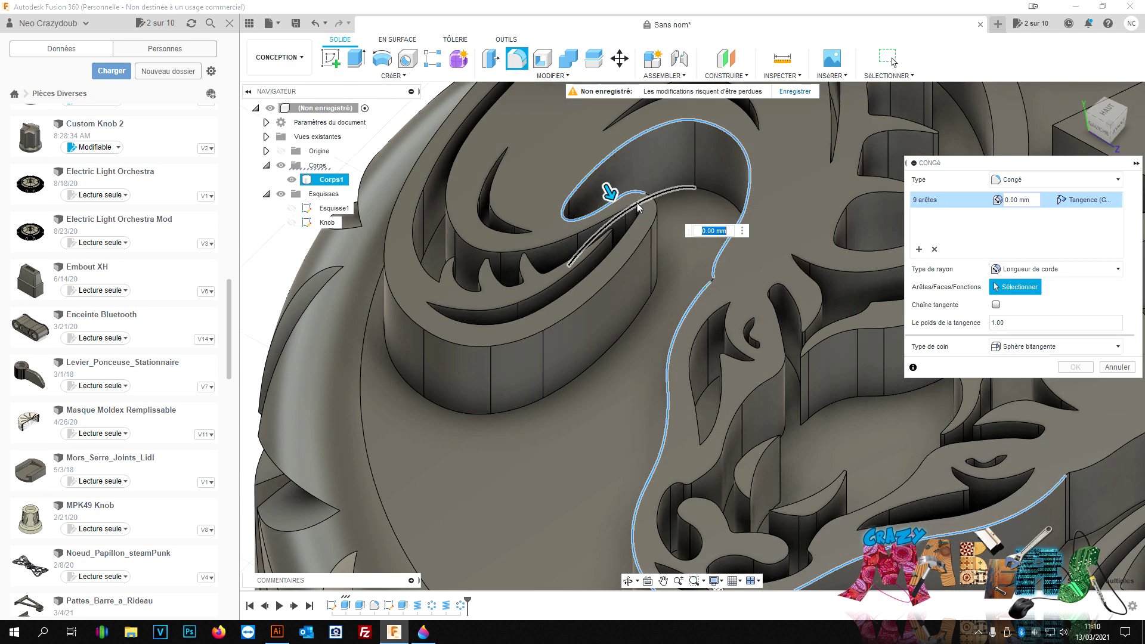
left_click(653, 201)
left_click(643, 250)
left_click(537, 338)
left_click(492, 347)
scroll(495, 239, "down", 3)
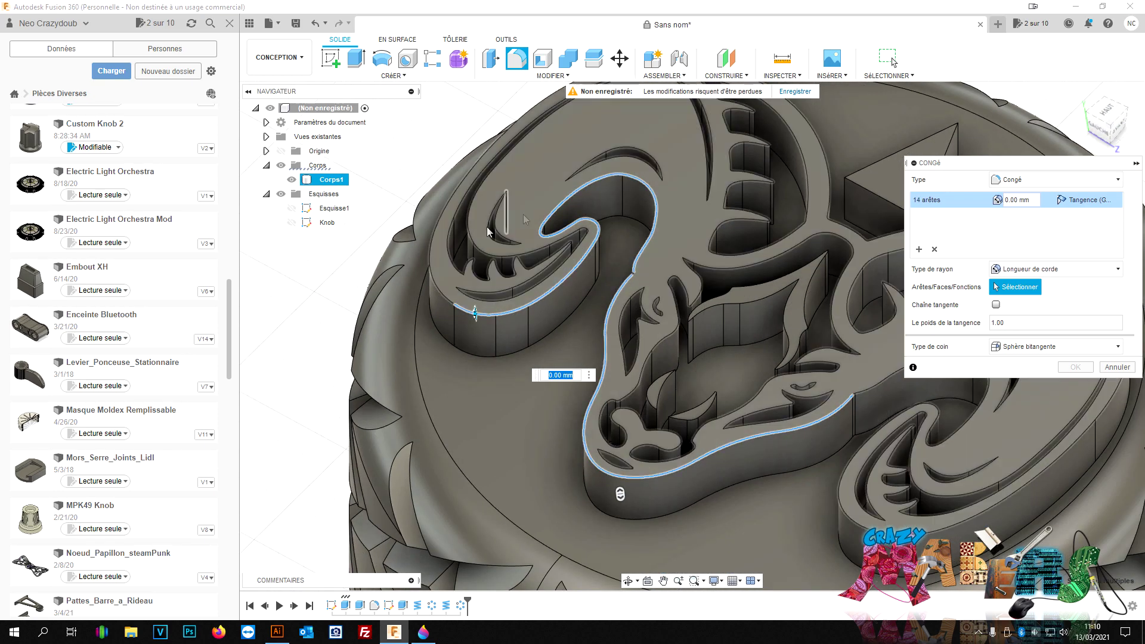
left_click(1113, 126)
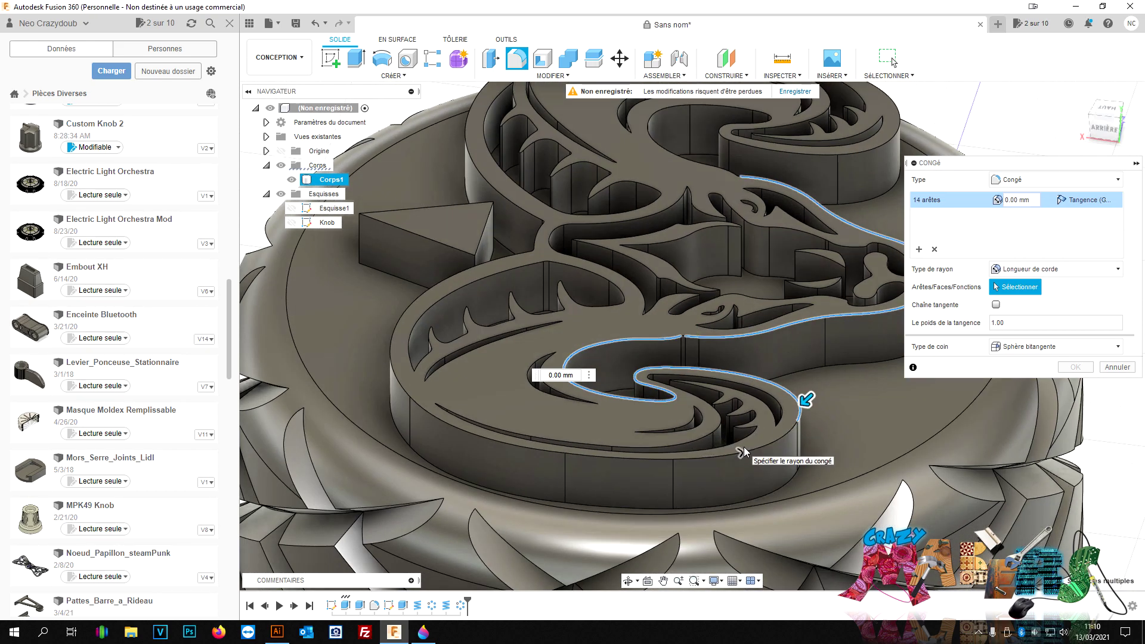
left_click(647, 457)
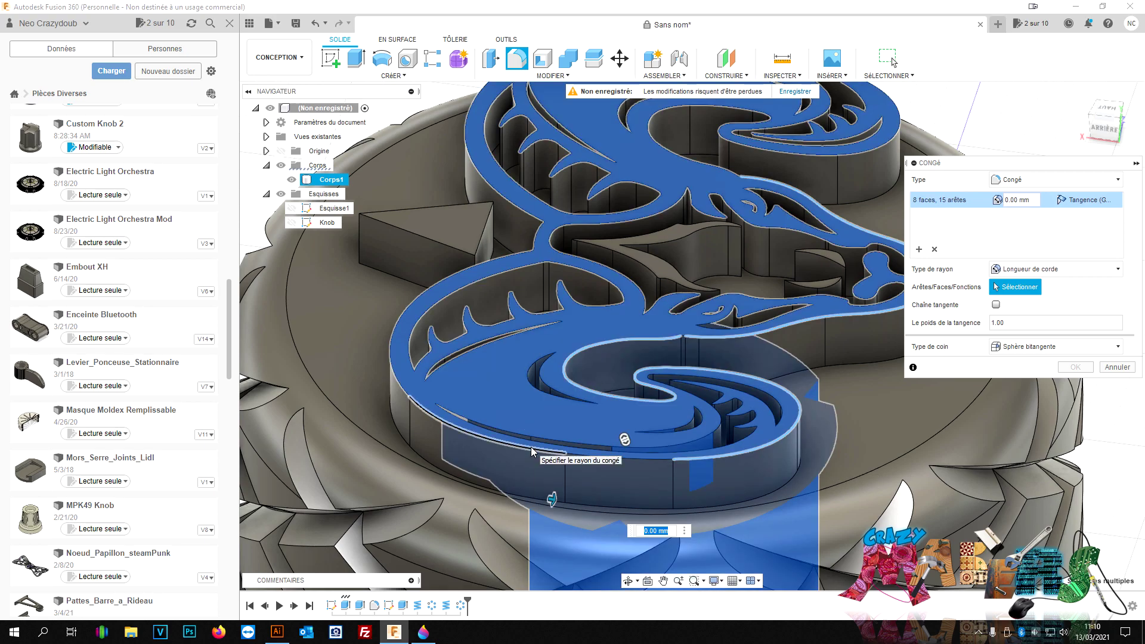
left_click(531, 448)
left_click(1117, 367)
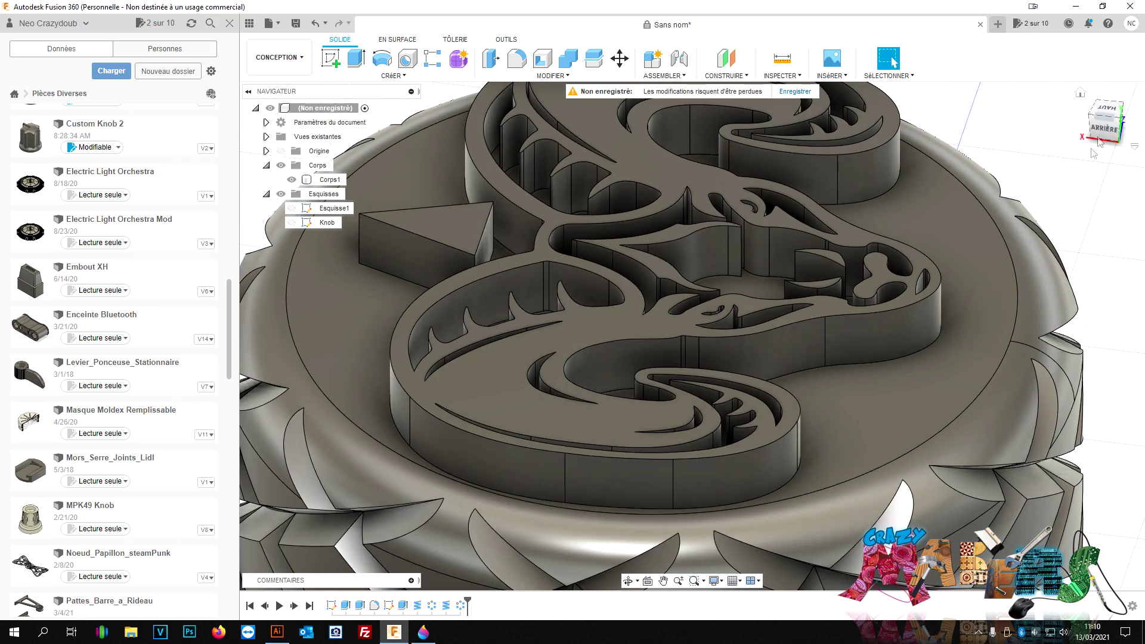
middle_click_drag(691, 335, 992, 474, "shift")
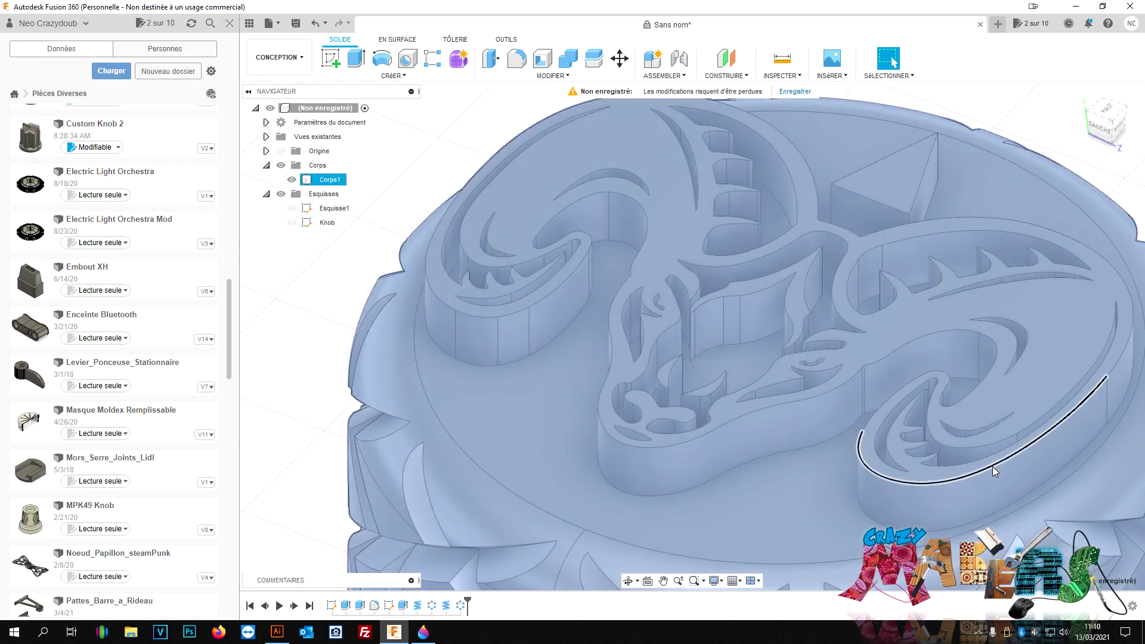
key("Escape")
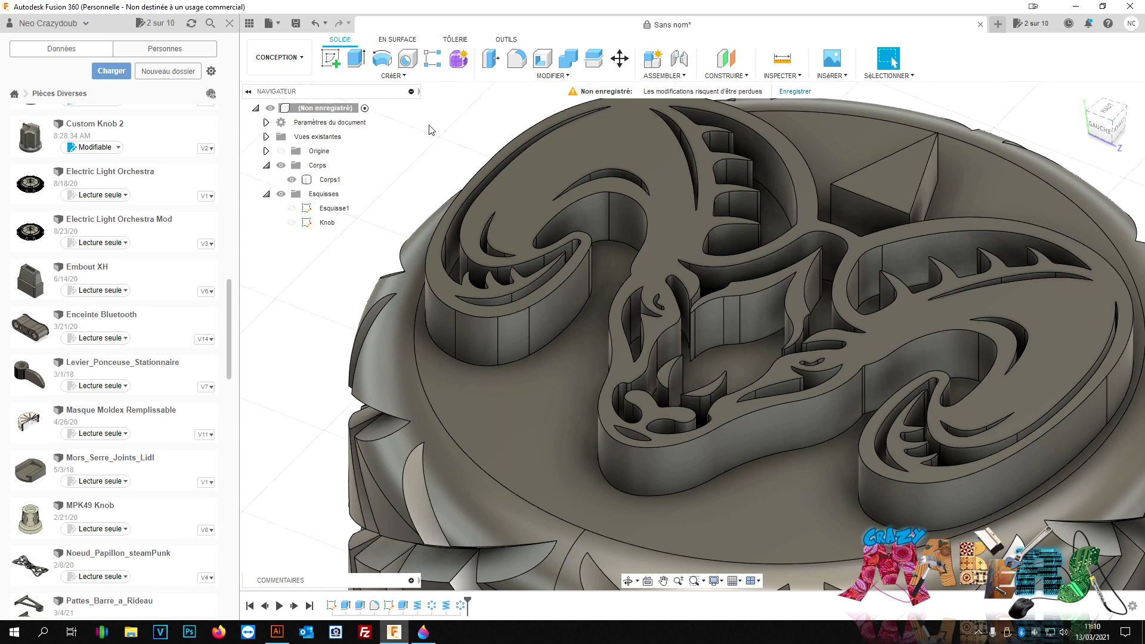
left_click(474, 334)
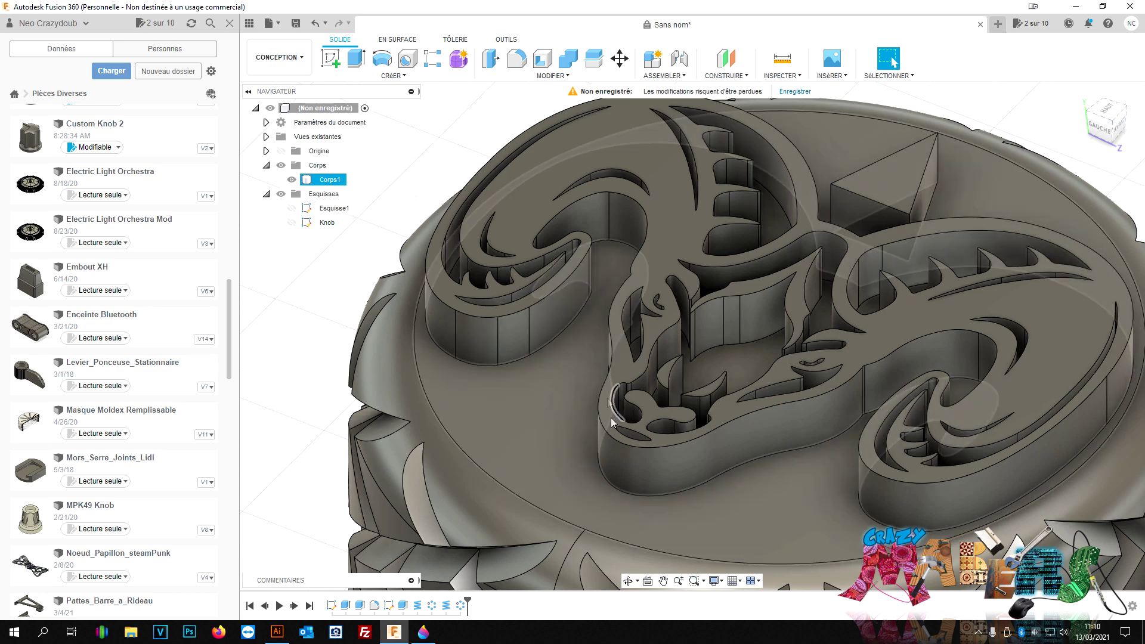
left_click(633, 494)
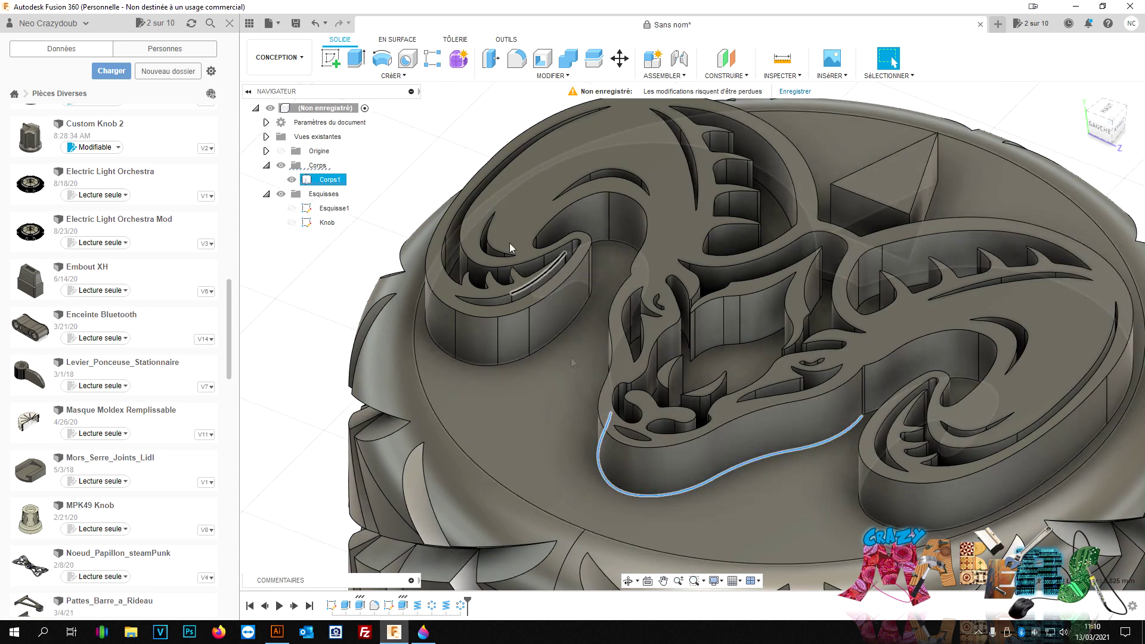
left_click(458, 134)
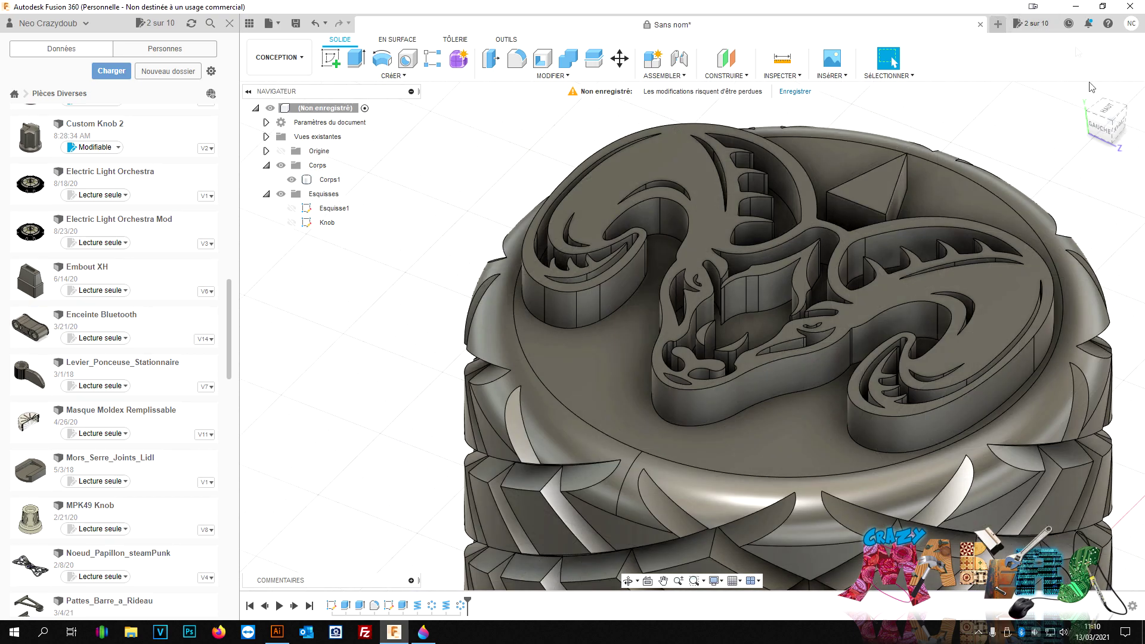
left_click(1100, 127)
Step: Start a fillet on the ram-head relief, selecting its 306 edges, and begin entering the 0.1 mm radius
key("f")
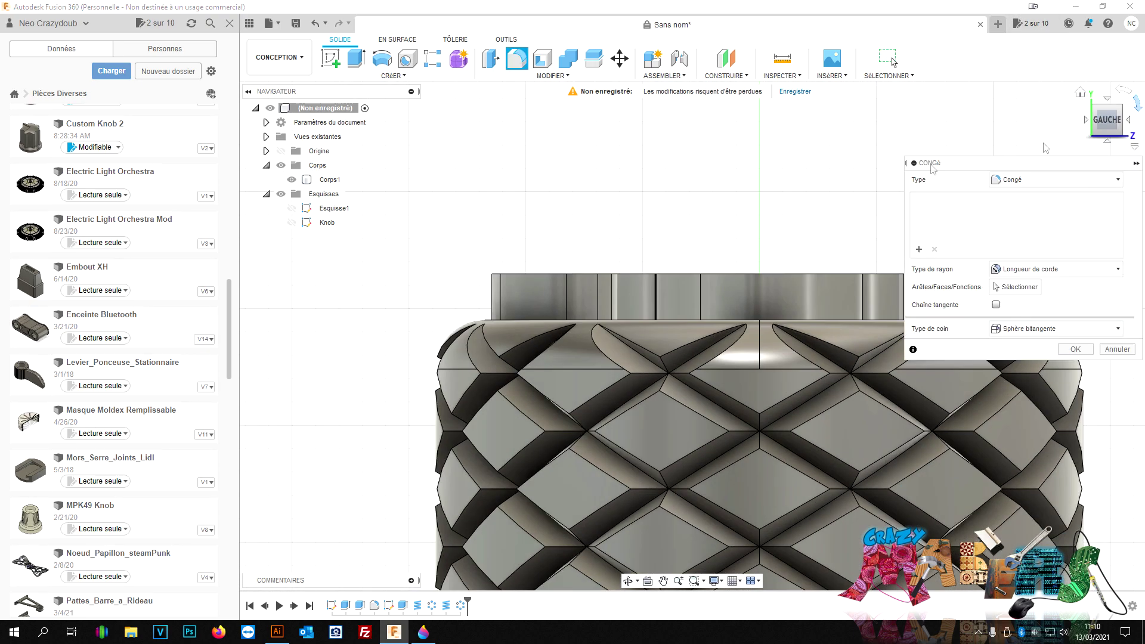
left_click_drag(1049, 164, 1033, 24)
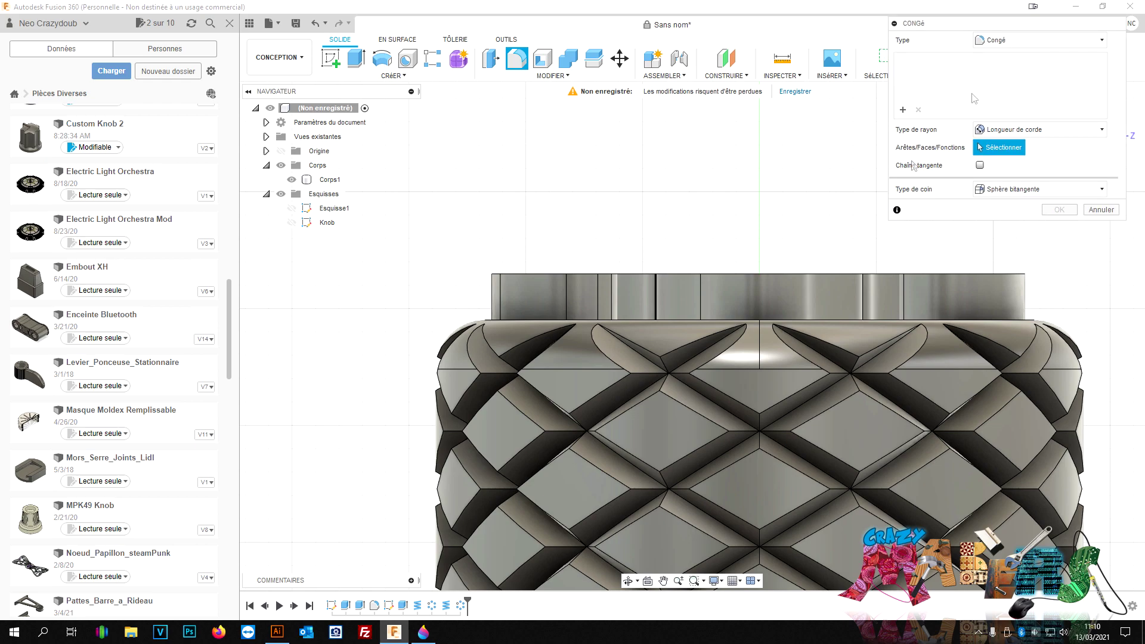
left_click_drag(470, 253, 1076, 290)
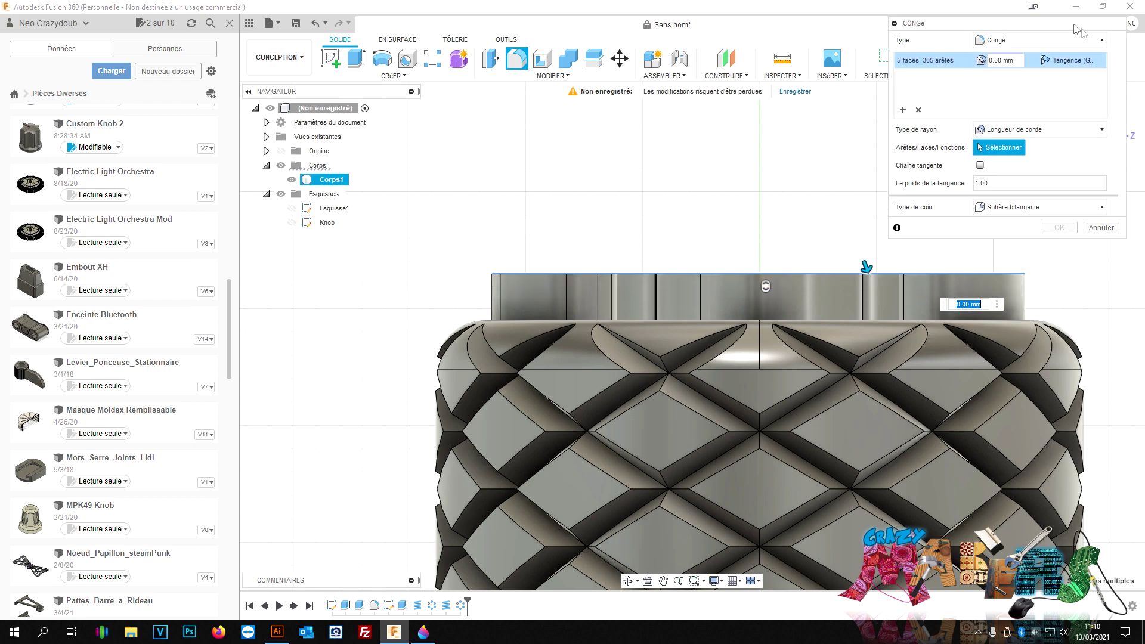
left_click_drag(1077, 30, 1087, 334)
left_click_drag(1102, 122, 988, 398)
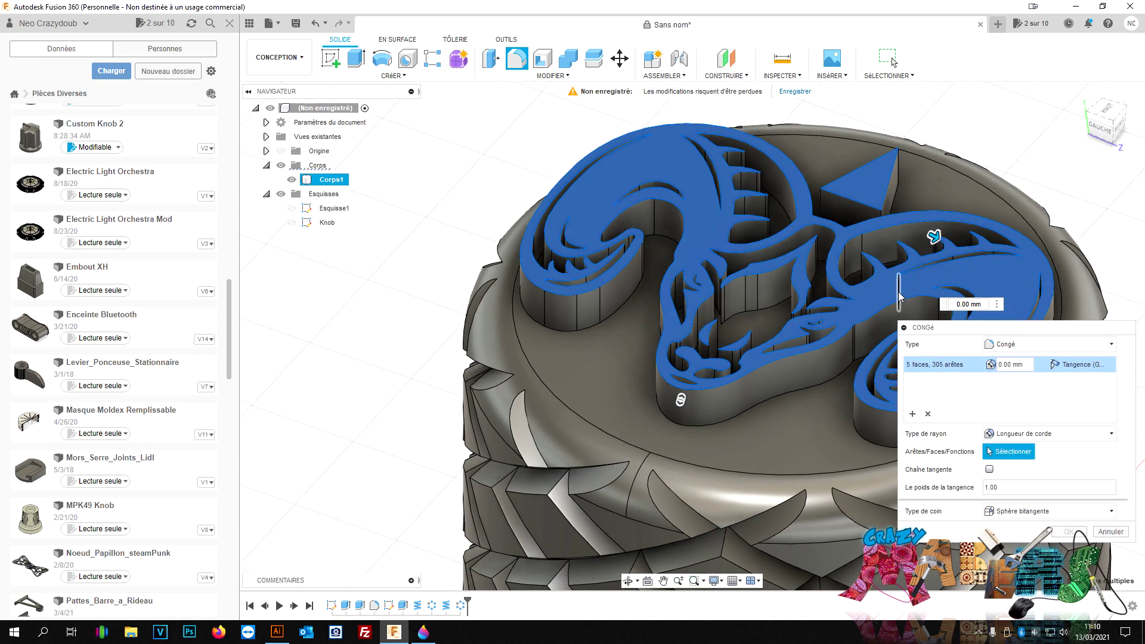
left_click(874, 295)
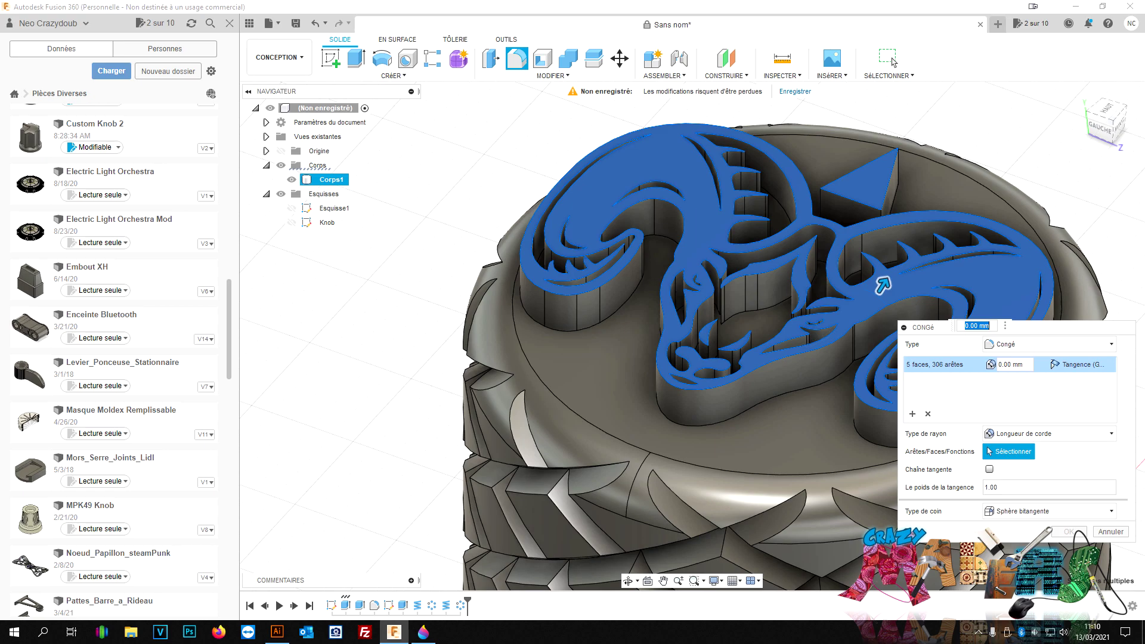
left_click(1004, 368)
type("0.1")
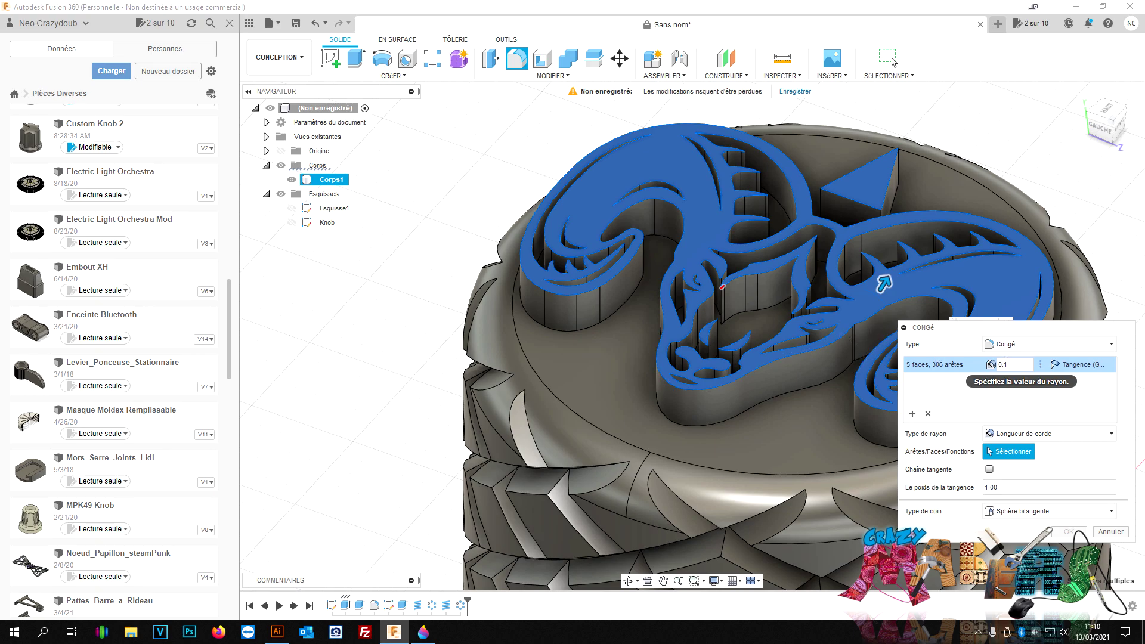
Step: Drop the failing faces and edges around the crescent cutout from the fillet selection
scroll(724, 289, "up", 5)
scroll(725, 289, "up", 5)
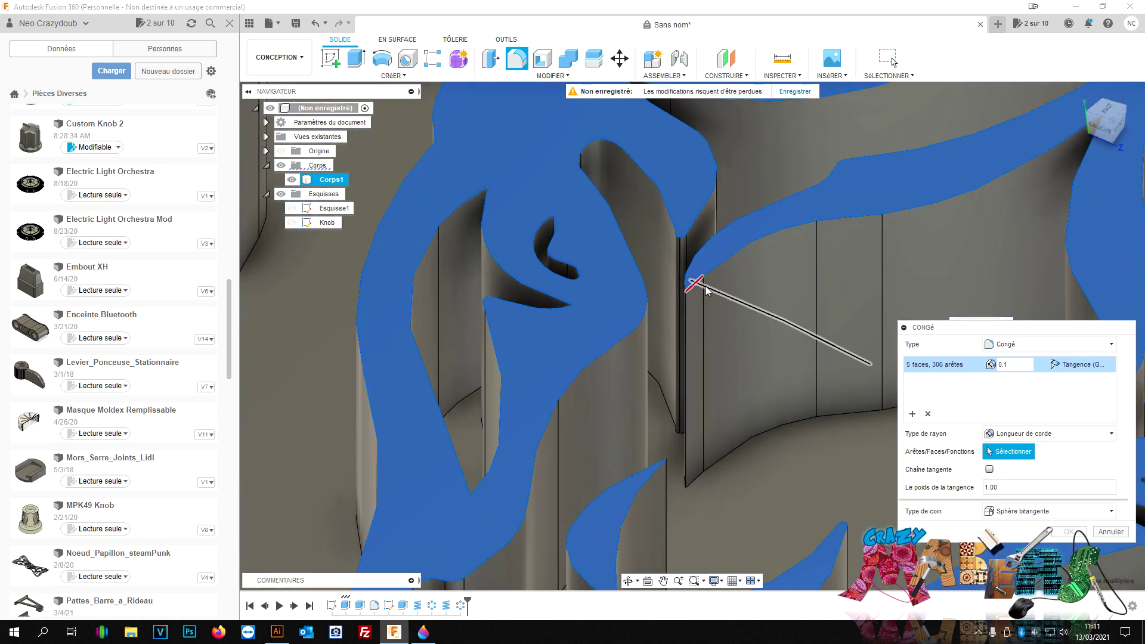
left_click(696, 290)
scroll(753, 335, "down", 5)
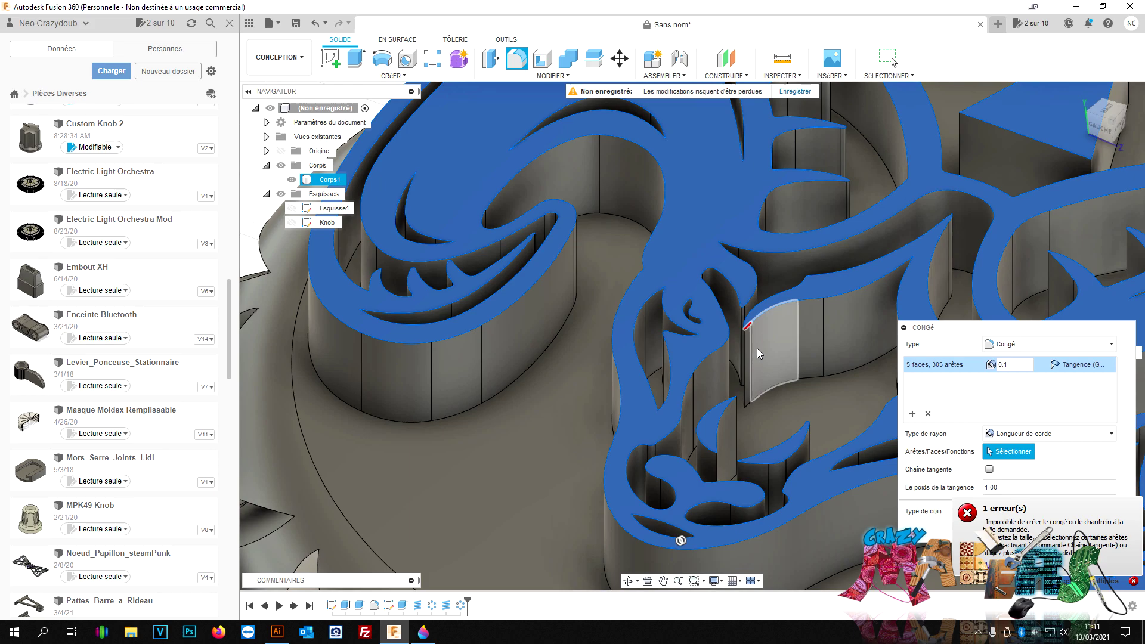
scroll(758, 339, "up", 5)
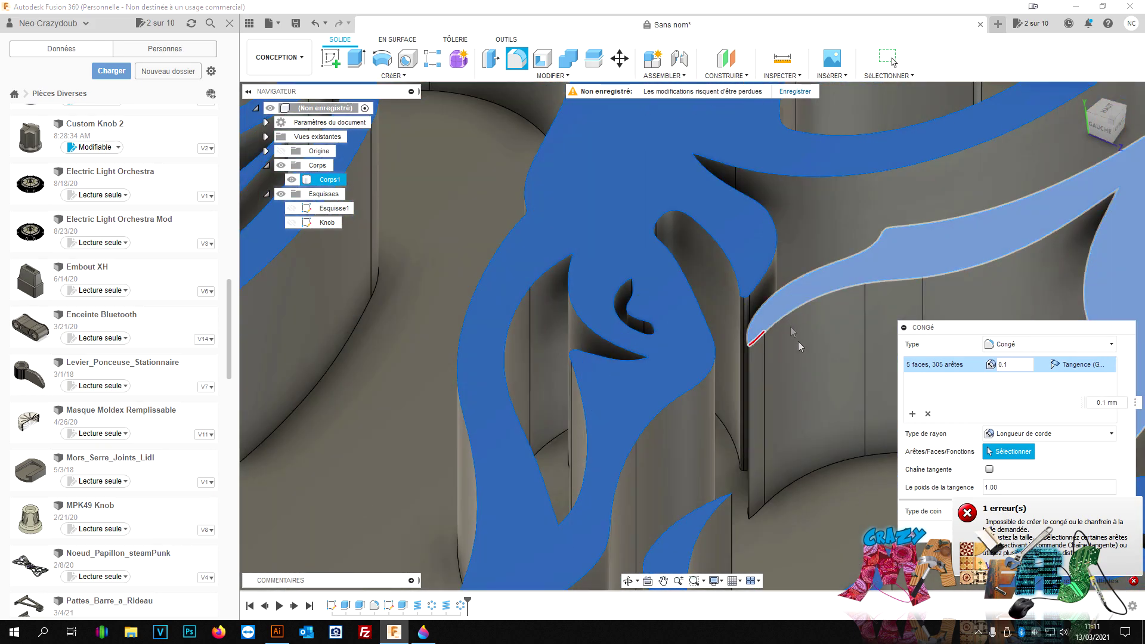
scroll(799, 369, "down", 1)
left_click(807, 410)
scroll(714, 270, "down", 3)
scroll(785, 384, "down", 3)
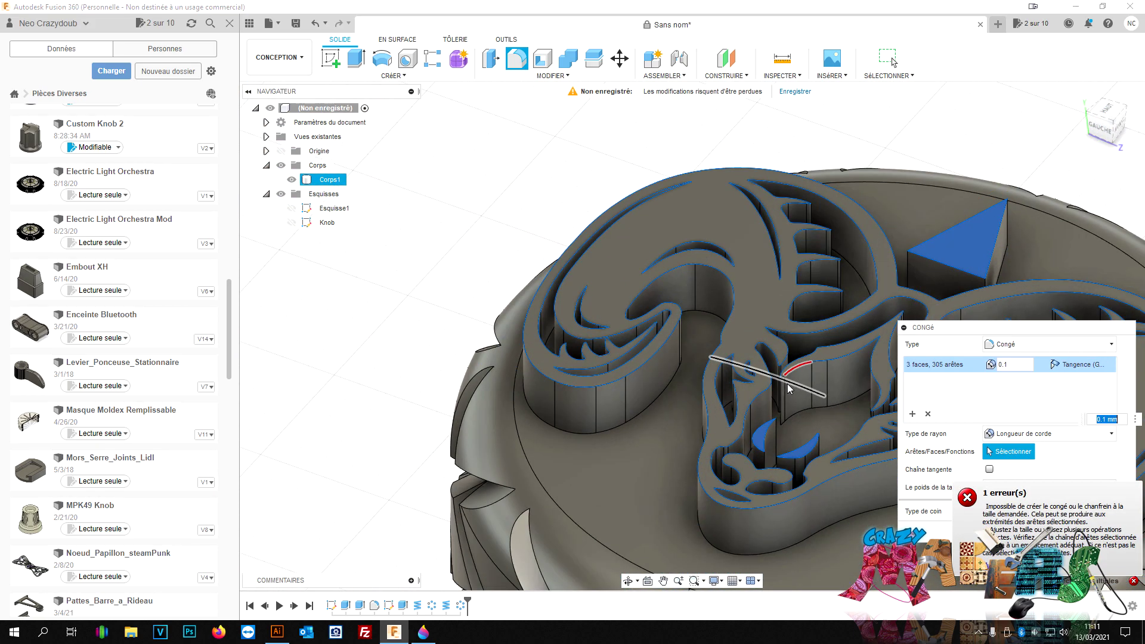
scroll(803, 451, "up", 5)
left_click(793, 449)
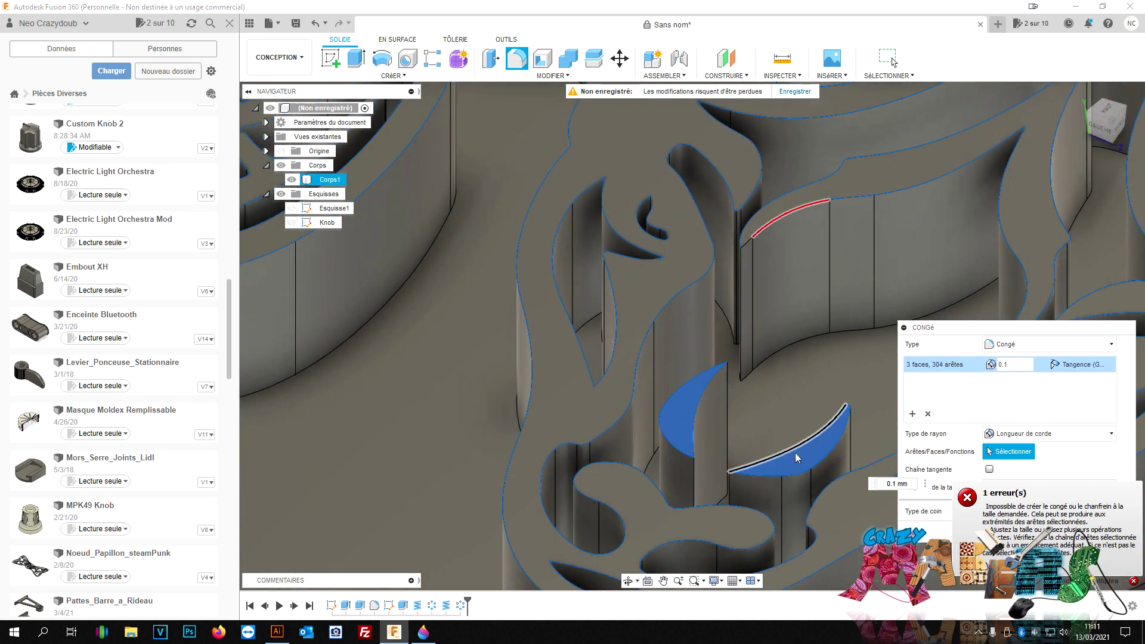
left_click(797, 468)
left_click(698, 429)
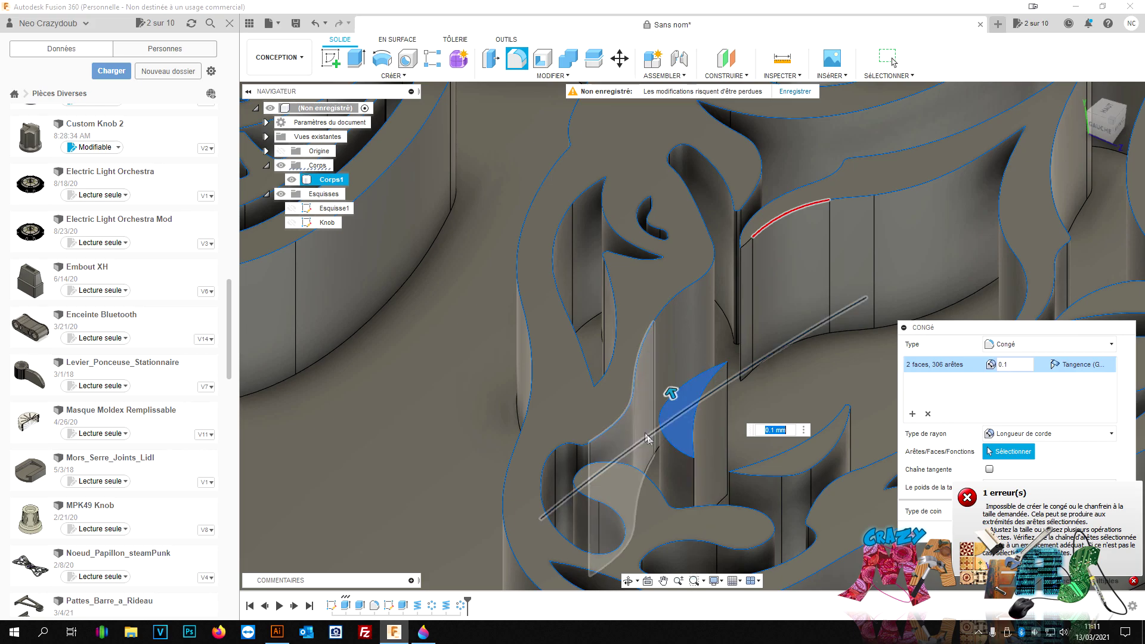
left_click(685, 438)
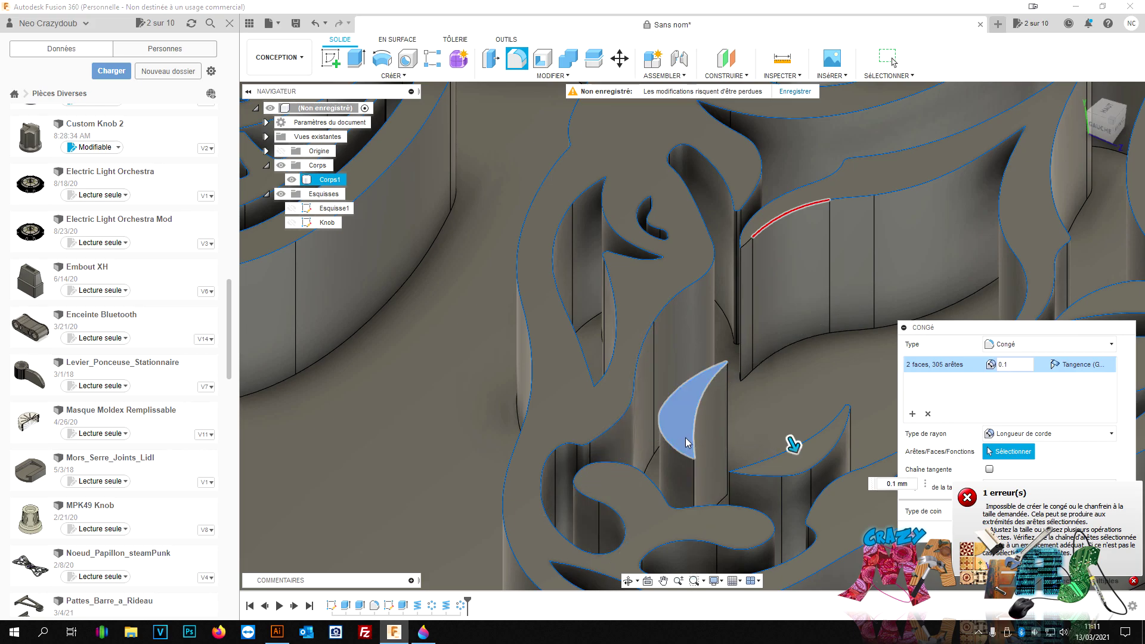
scroll(754, 391, "down", 3)
left_click(753, 391)
scroll(754, 391, "down", 3)
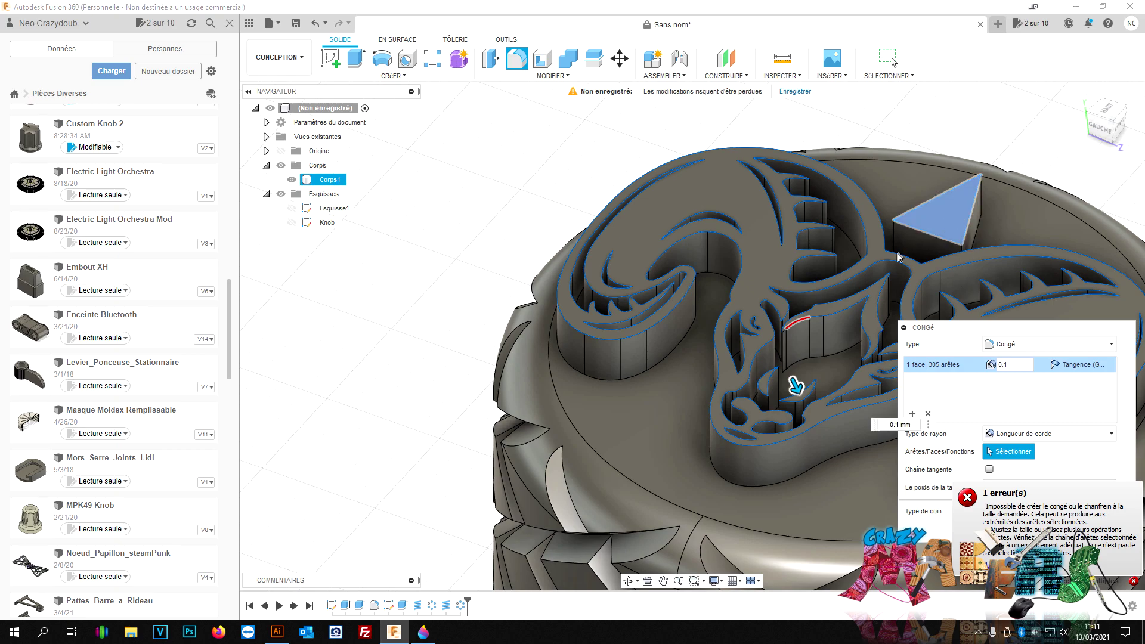
scroll(620, 357, "up", 6)
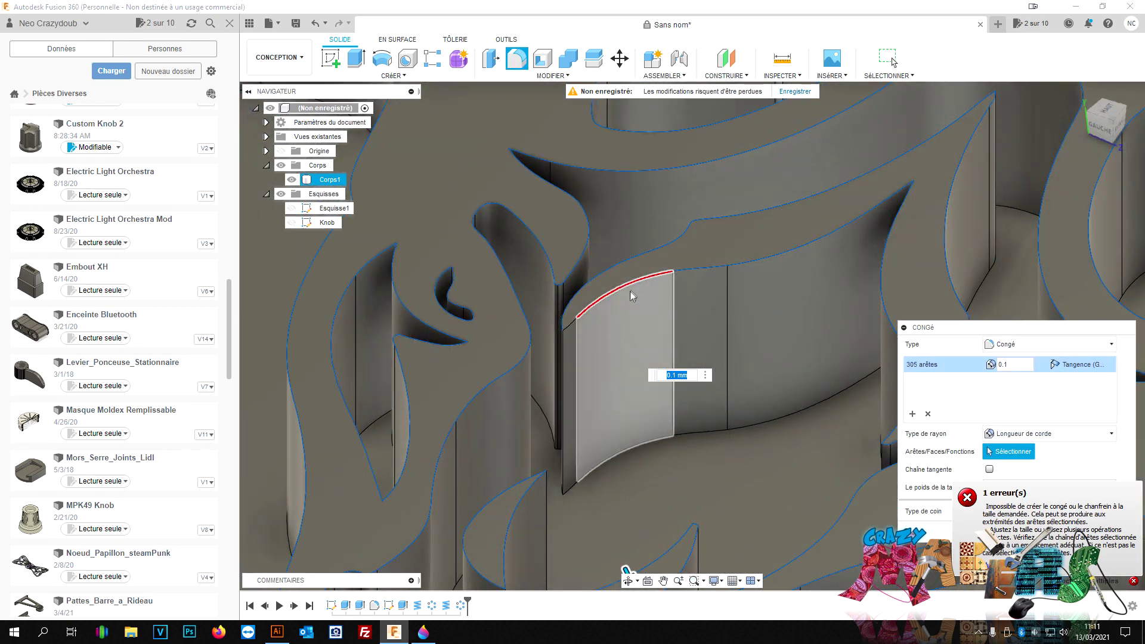
Step: Remove the failing arc and short edges flagged by the fillet error
left_click(620, 292)
scroll(779, 411, "down", 3)
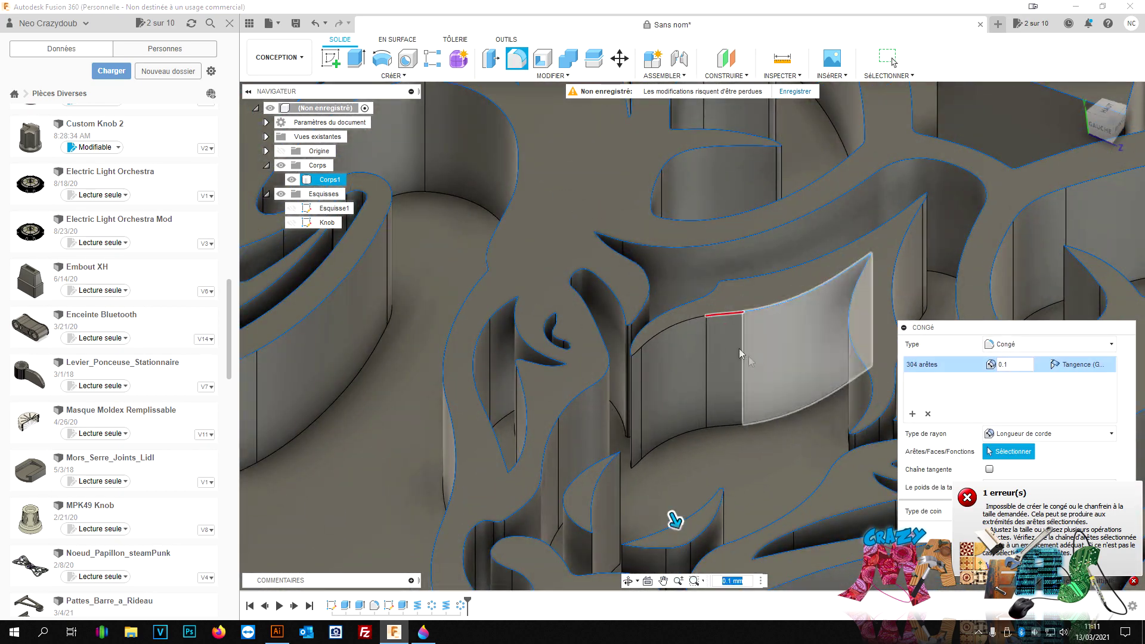
left_click(730, 315)
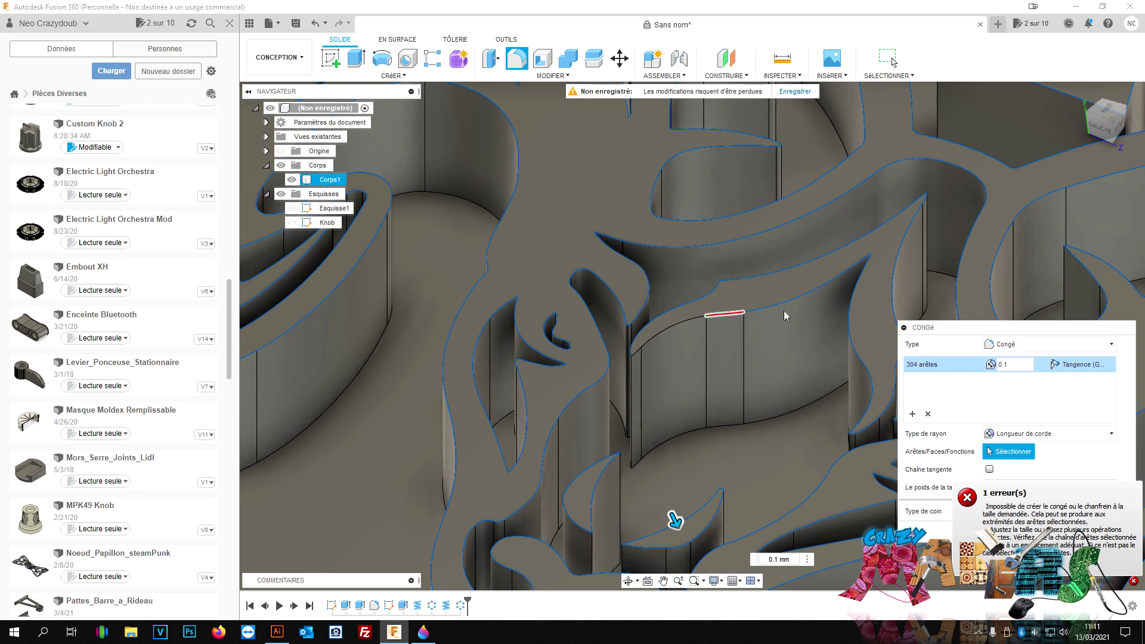
left_click(855, 313)
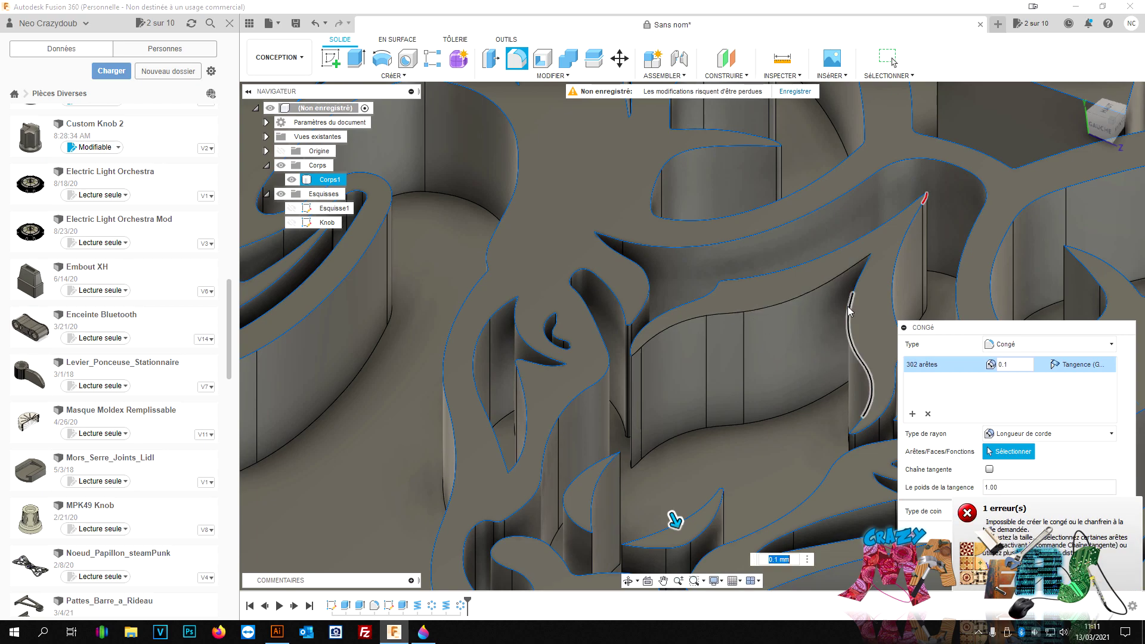
left_click(927, 204)
scroll(894, 286, "down", 2)
left_click(859, 339)
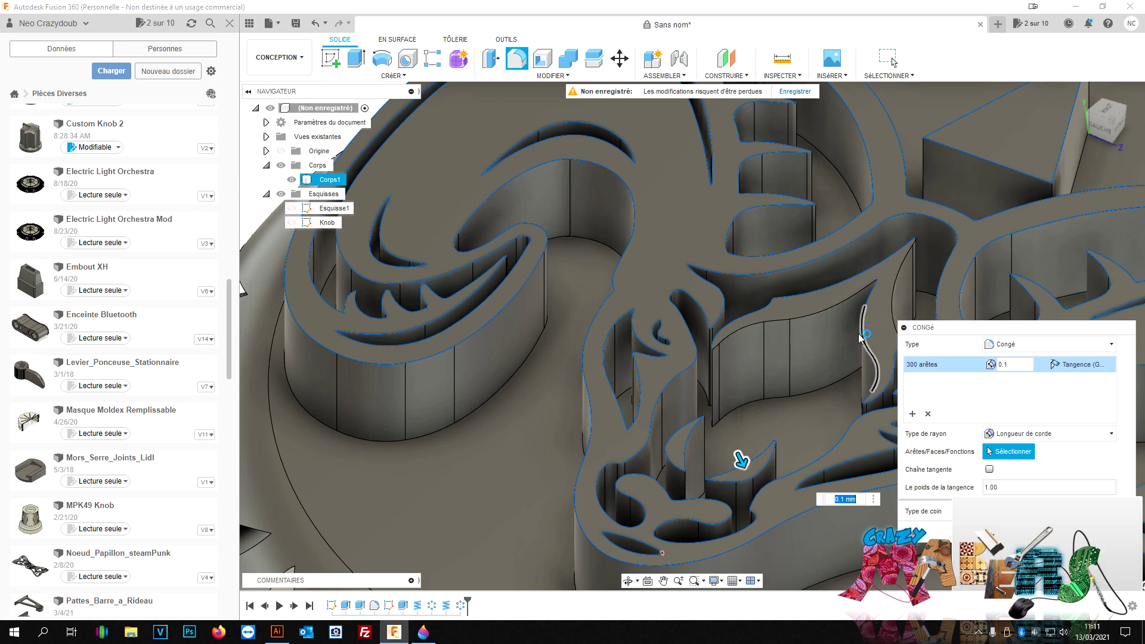
scroll(859, 338, "down", 2)
scroll(775, 331, "down", 1)
scroll(702, 335, "down", 2)
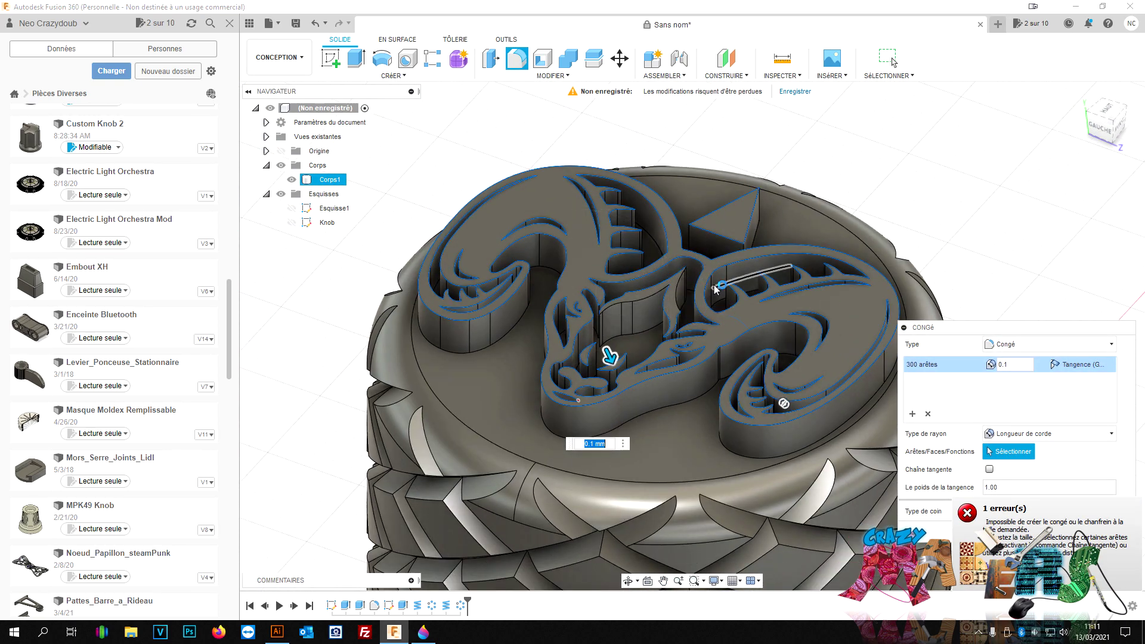
scroll(715, 288, "up", 2)
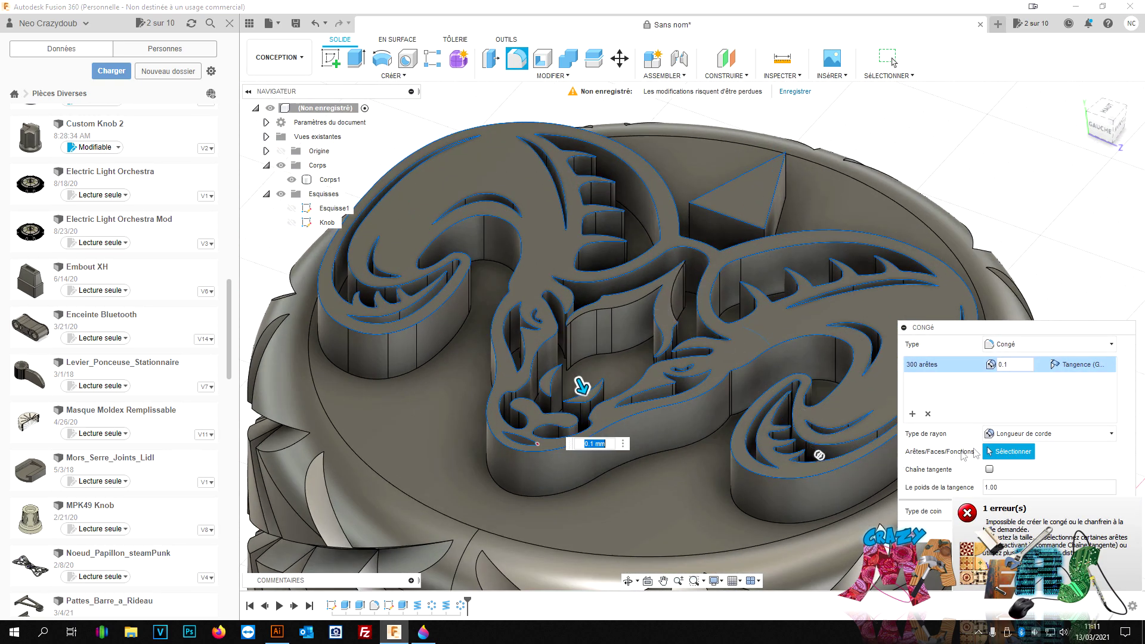
key("Tab")
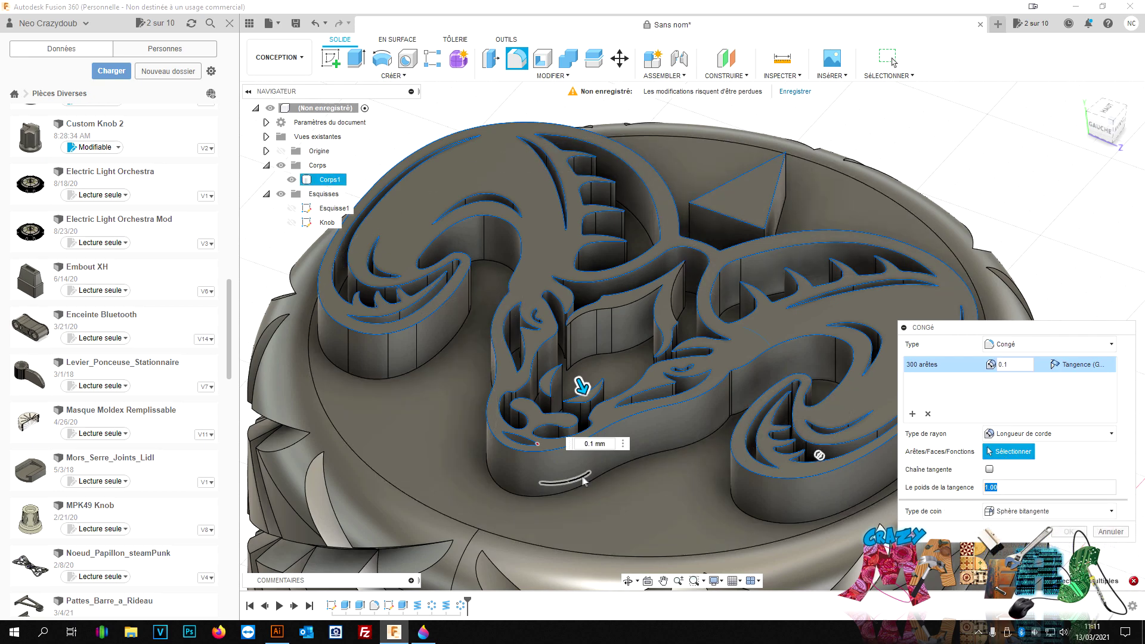
scroll(583, 480, "up", 3)
scroll(572, 465, "up", 2)
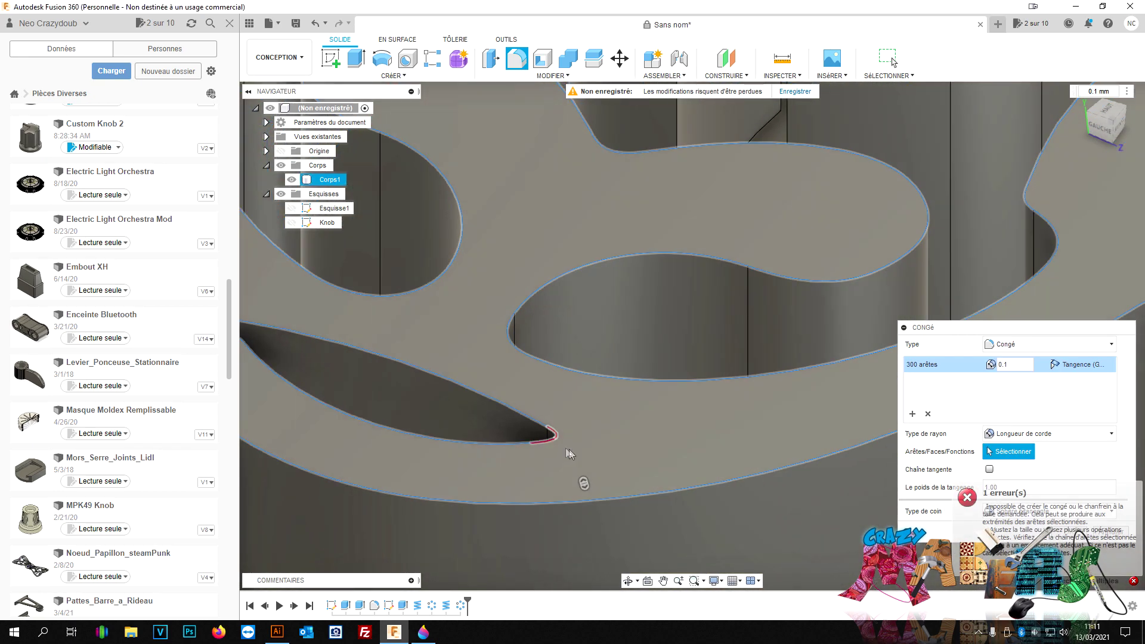
scroll(568, 453, "down", 2)
Step: Remove the remaining crescent and curved edges, then close the fillet dialog
left_click(527, 444)
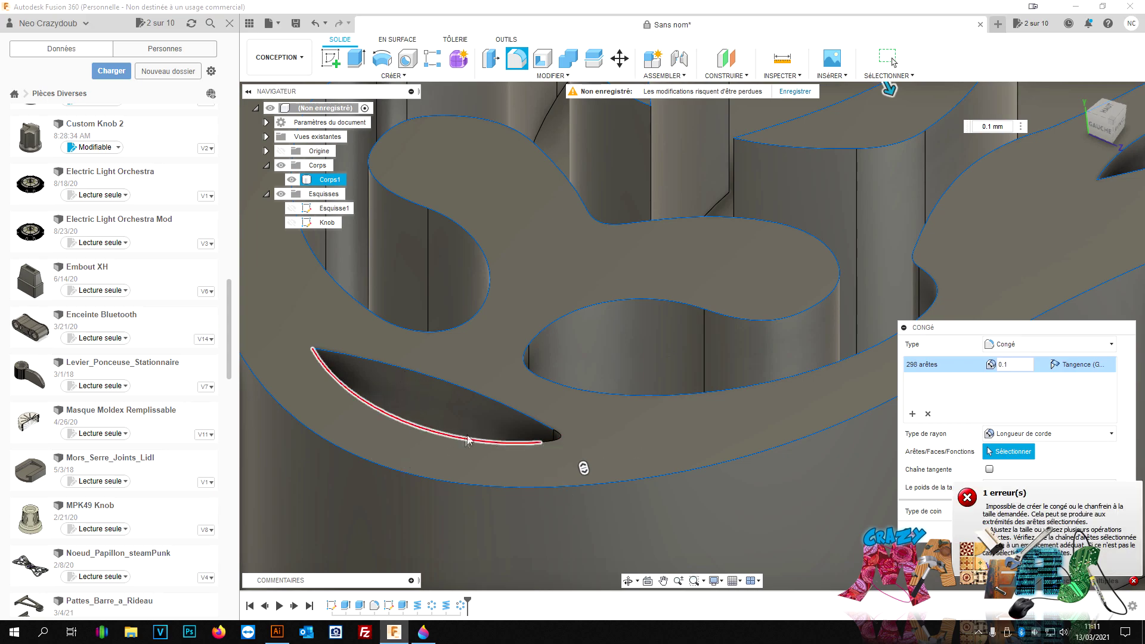
left_click(496, 452)
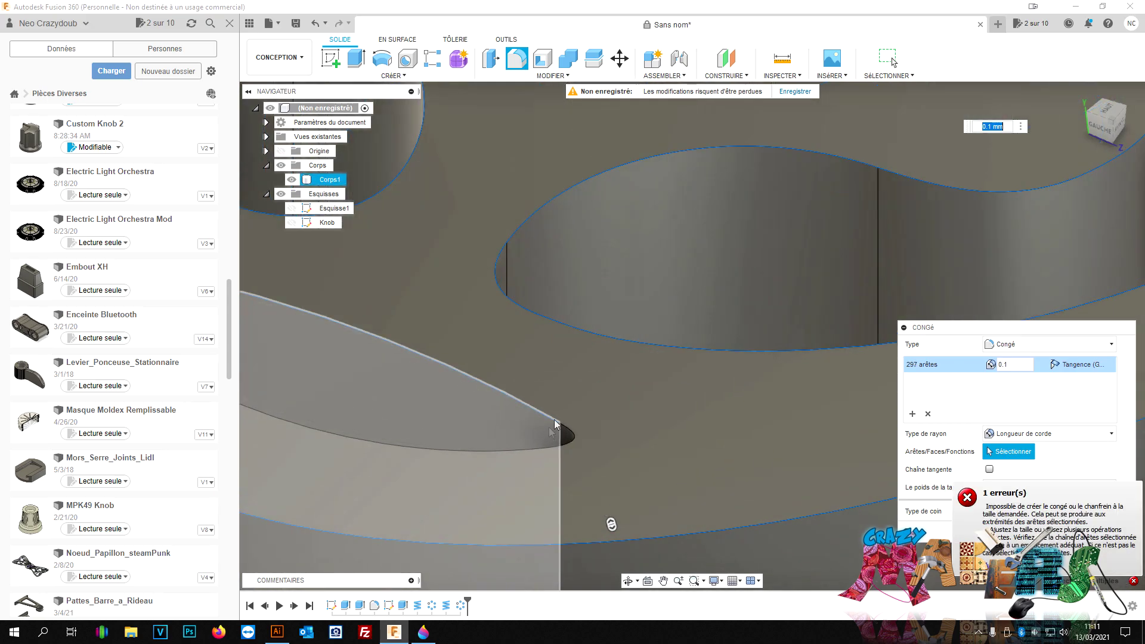
scroll(579, 413, "down", 3)
scroll(771, 248, "down", 3)
scroll(946, 191, "down", 3)
scroll(651, 332, "up", 3)
scroll(864, 409, "up", 3)
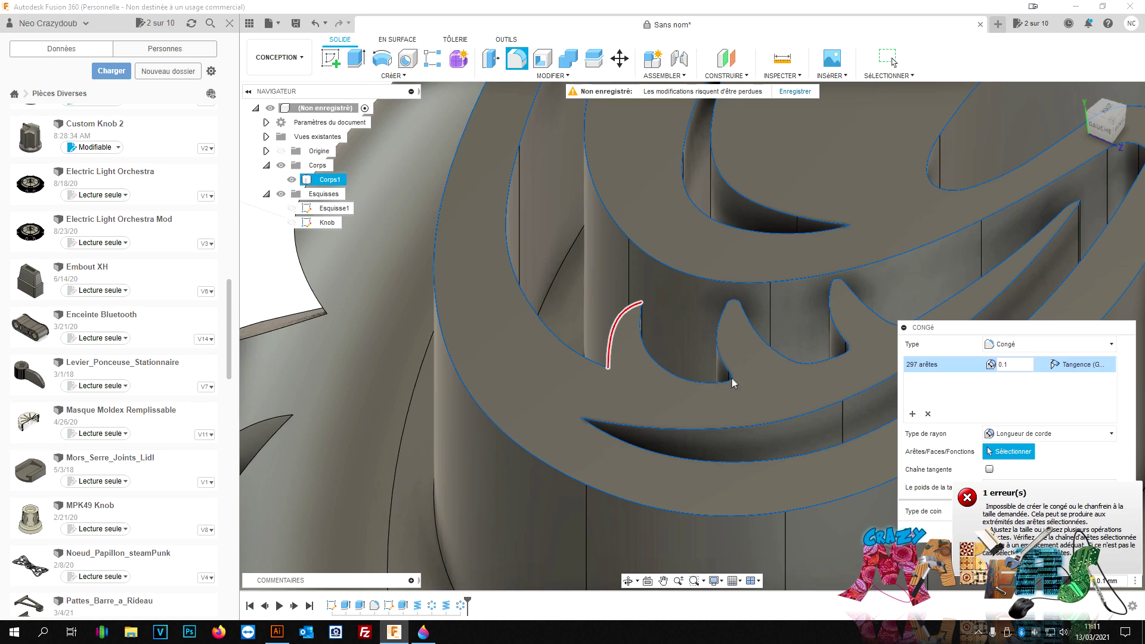
left_click(612, 339)
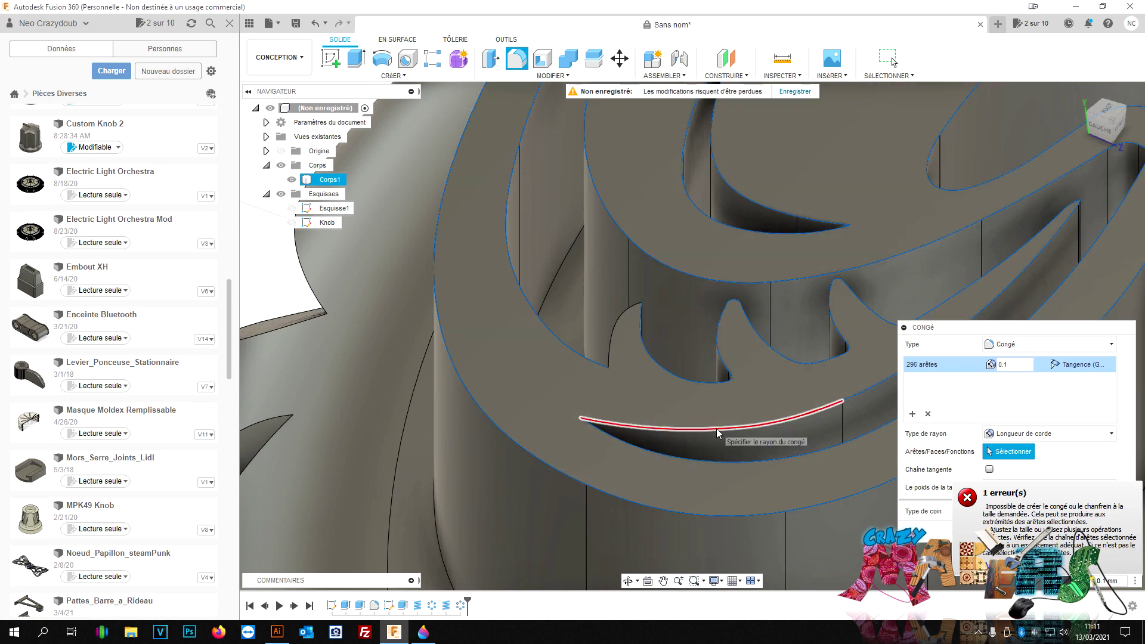
left_click(814, 417)
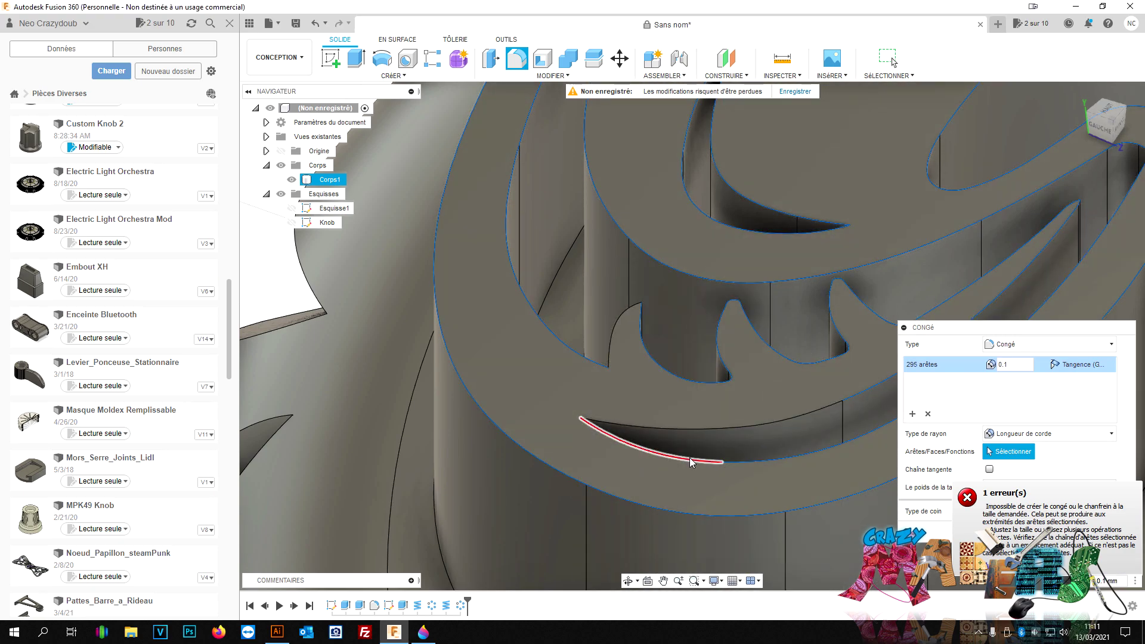
scroll(704, 448, "down", 3)
left_click(796, 448)
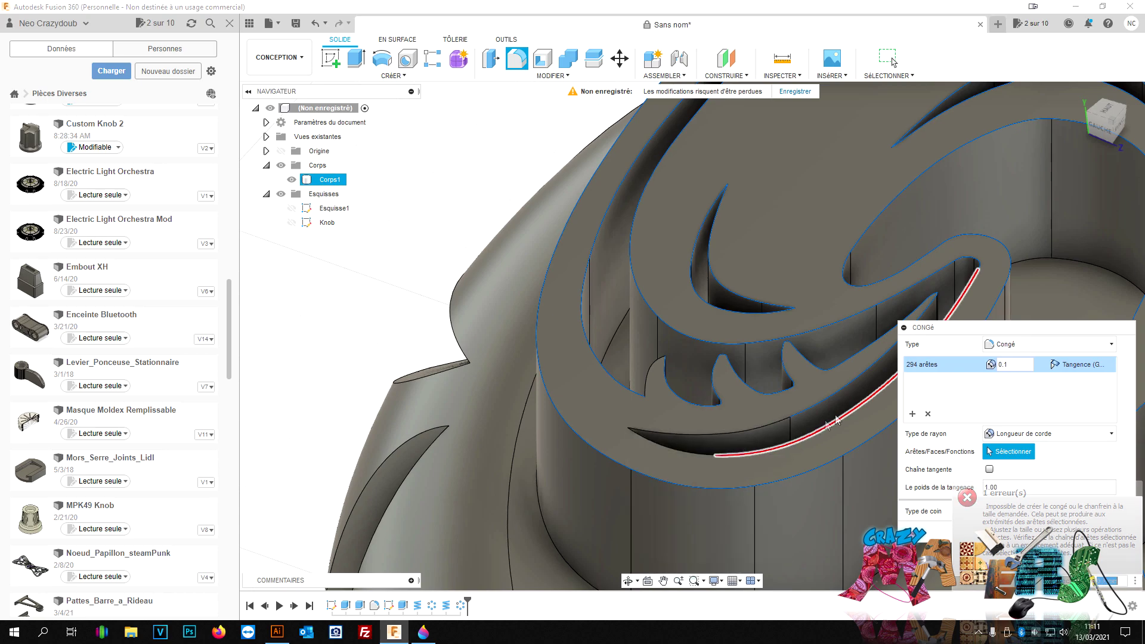
left_click(973, 264)
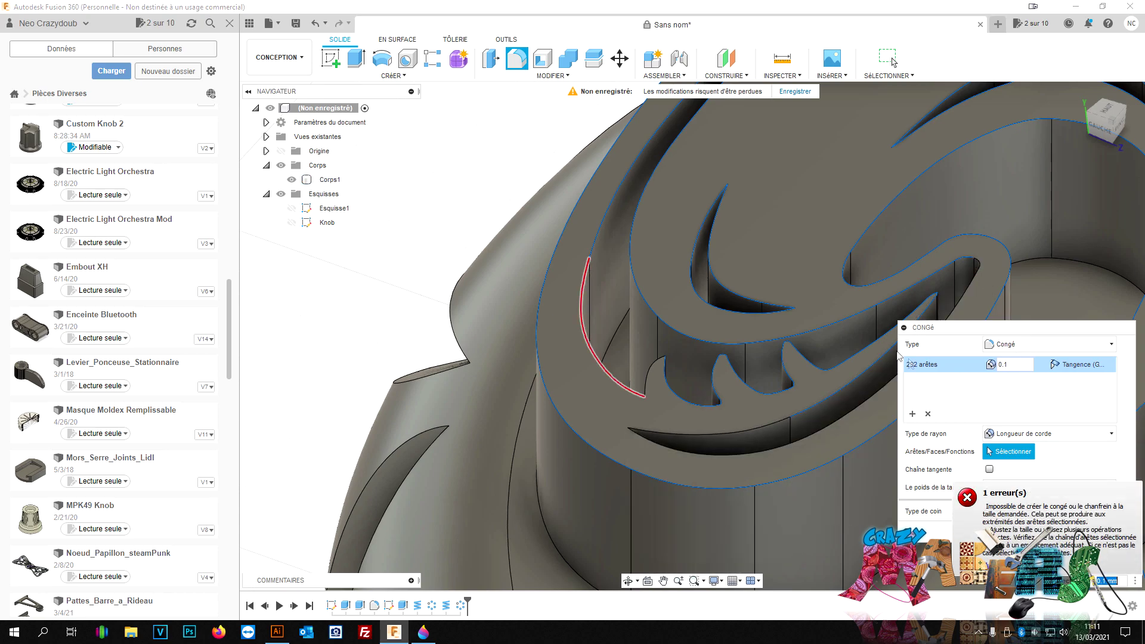
scroll(789, 301, "down", 3)
middle_click_drag(789, 302, 426, 266)
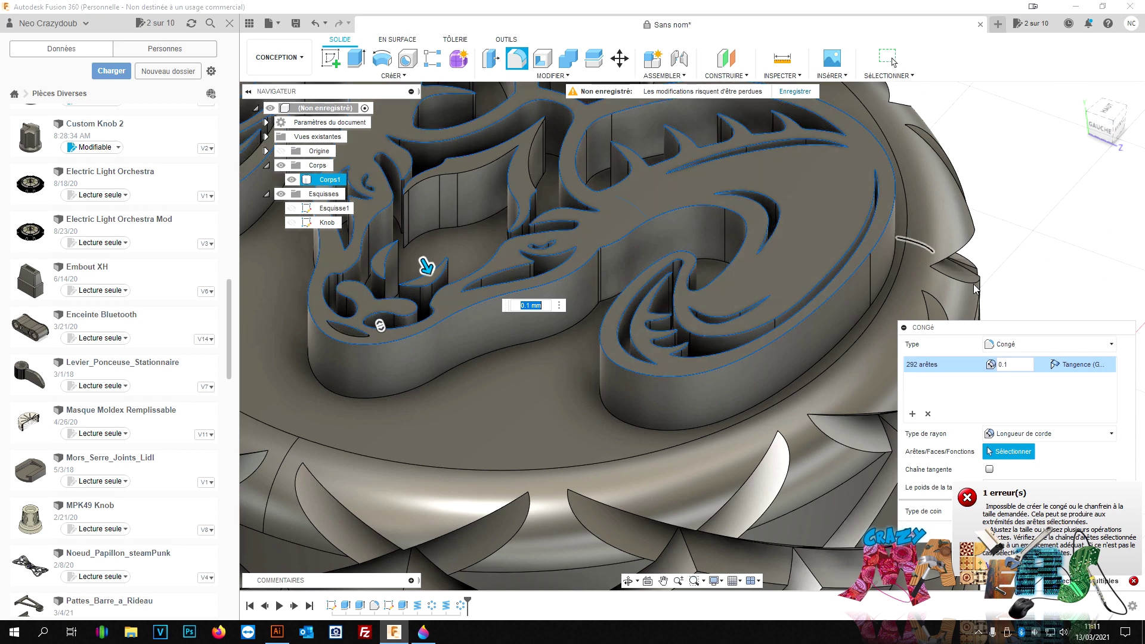
scroll(425, 265, "down", 2)
key("Escape")
scroll(1057, 408, "up", 3)
scroll(785, 489, "up", 2)
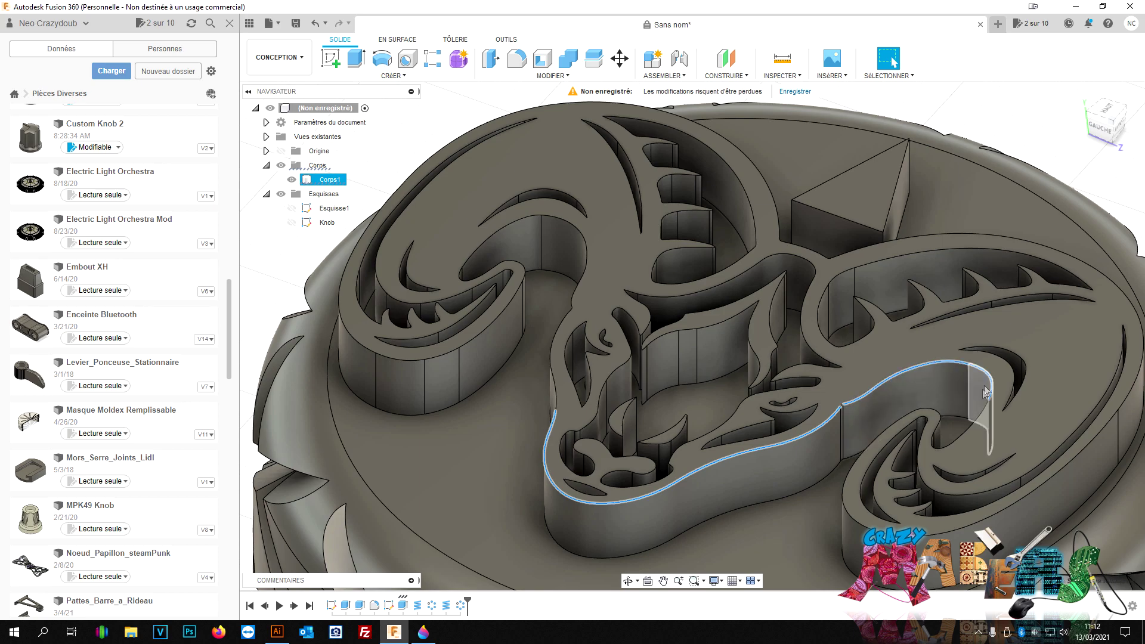
left_click(934, 431)
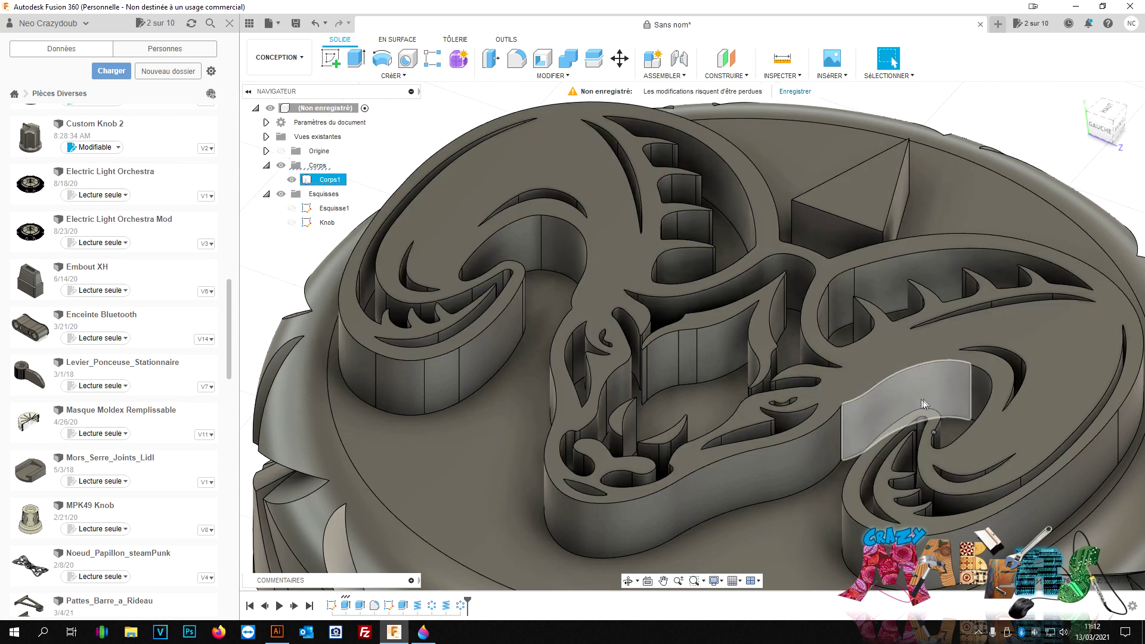
Step: Start a Constant-radius fillet on a tangent-chained relief edge with radius 0.5
key("f")
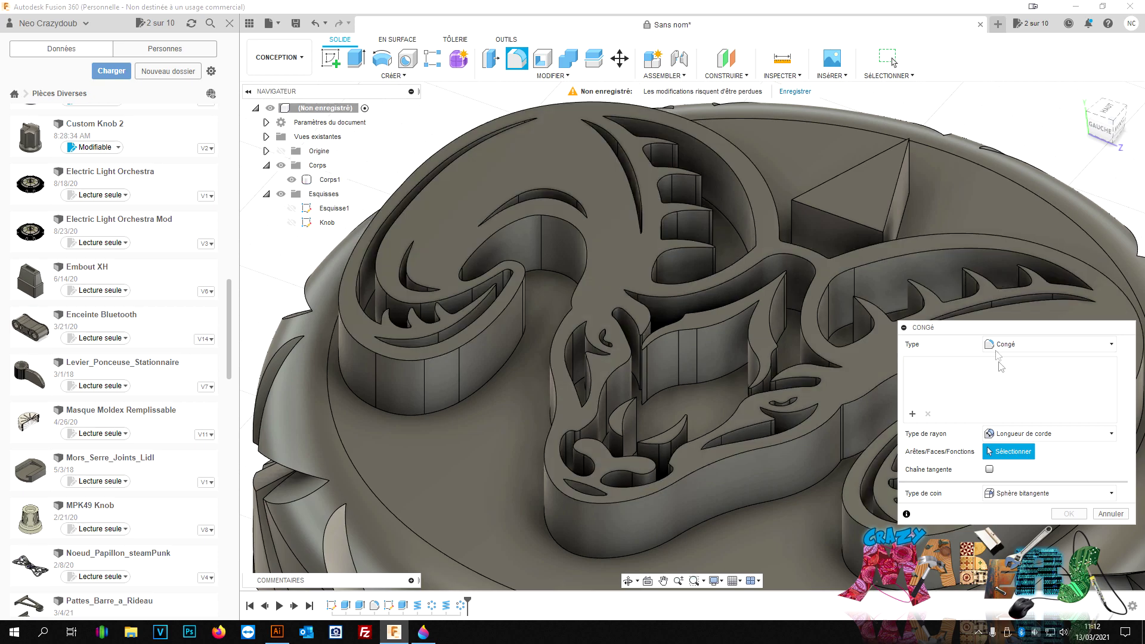
left_click_drag(969, 332, 678, 193)
left_click(715, 296)
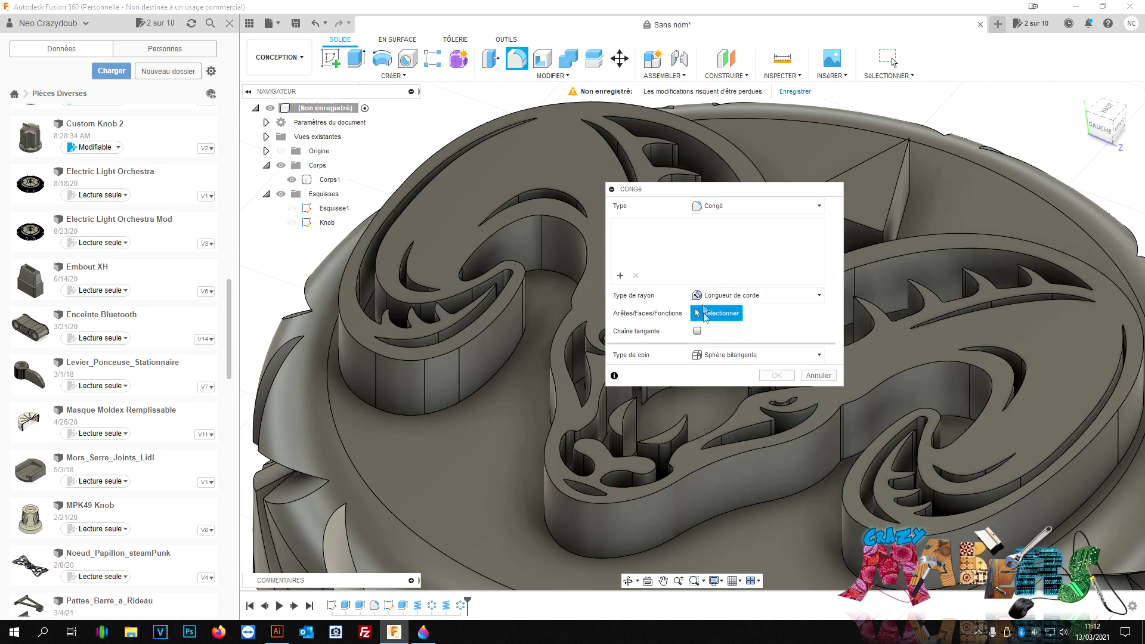
left_click(719, 311)
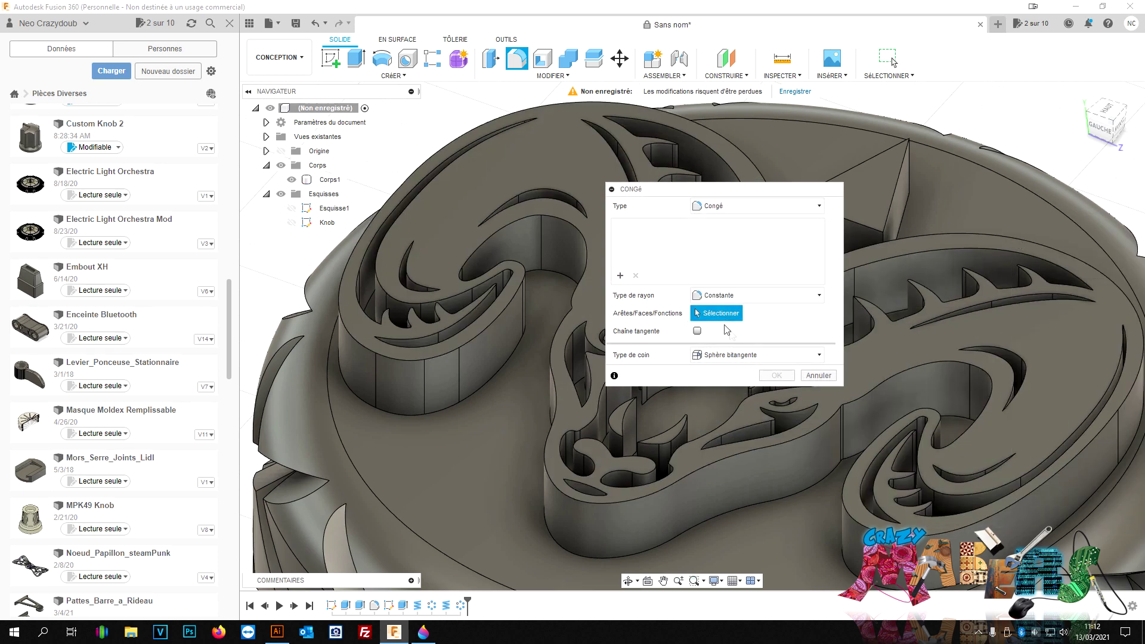
left_click(755, 448)
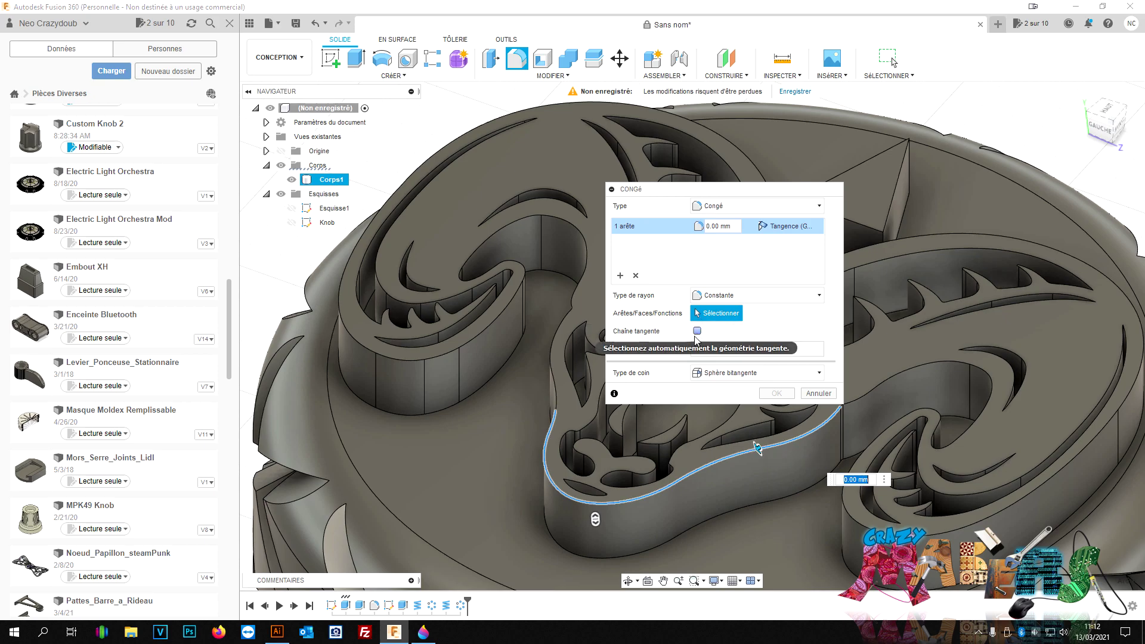
left_click(697, 330)
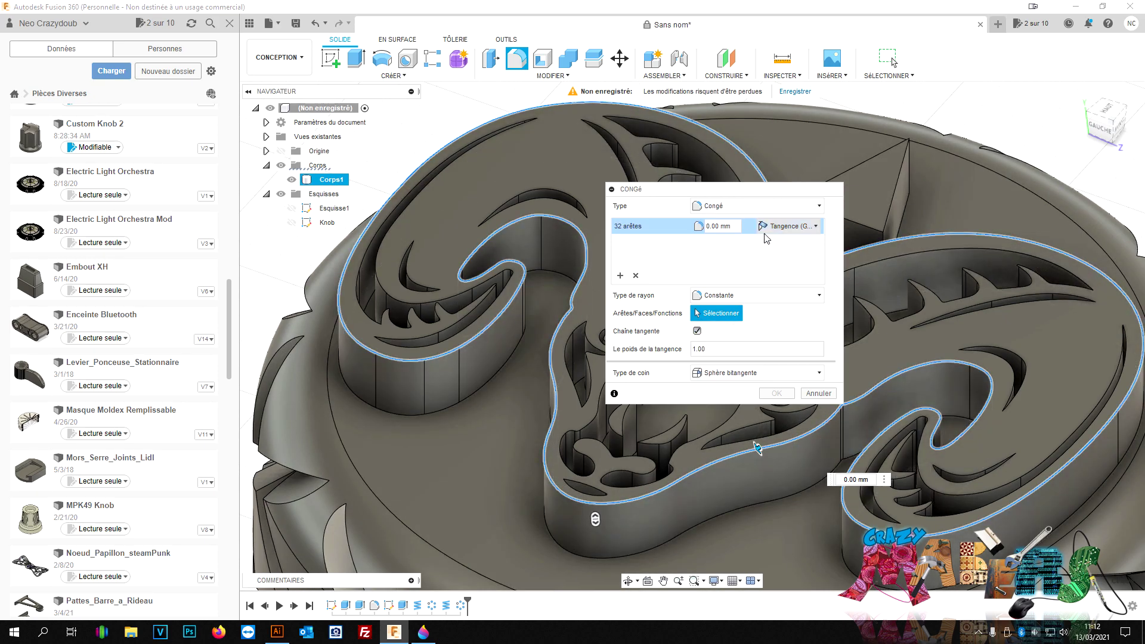
left_click(726, 228)
type("0.5")
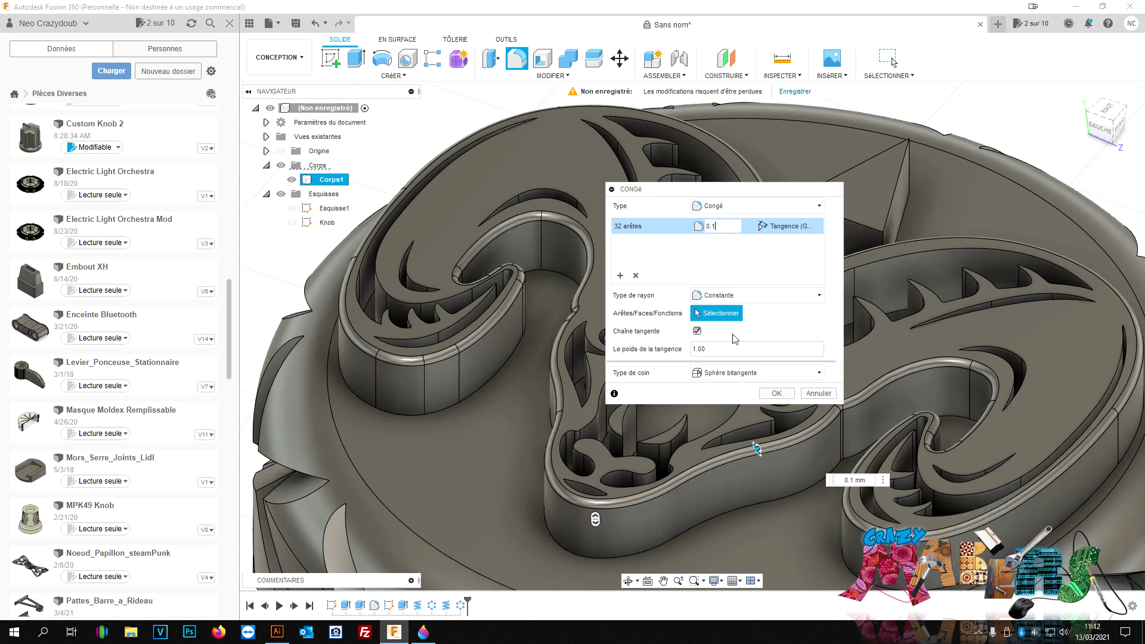
Step: Add the second relief outline, then cancel the failing 64-edge fillet
scroll(950, 418, "down", 1)
scroll(852, 397, "down", 1)
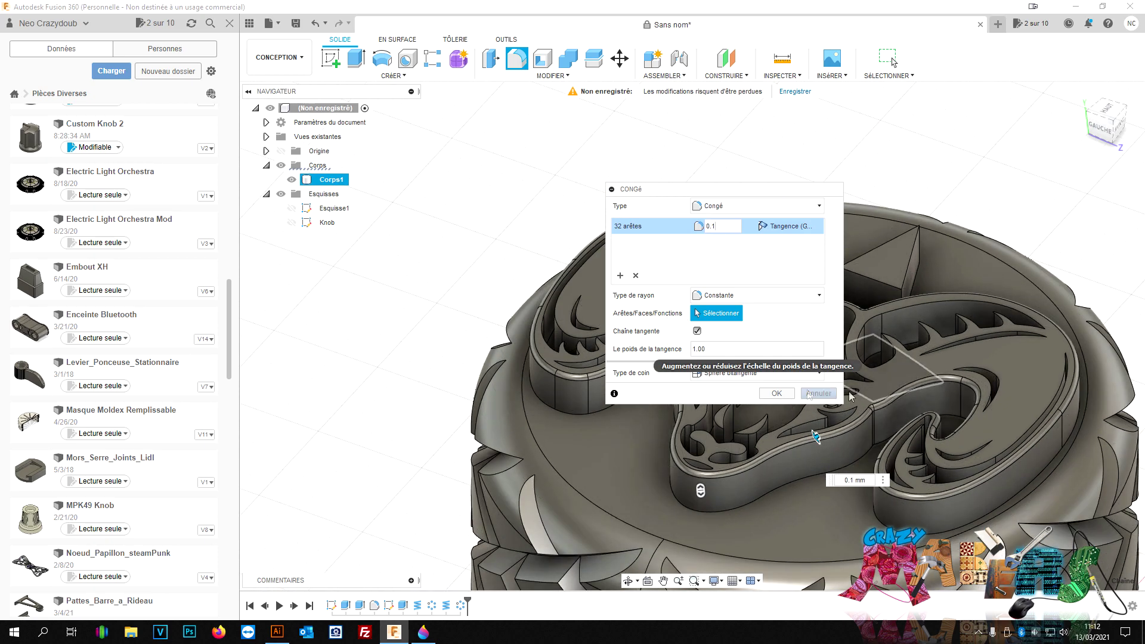
left_click(593, 412)
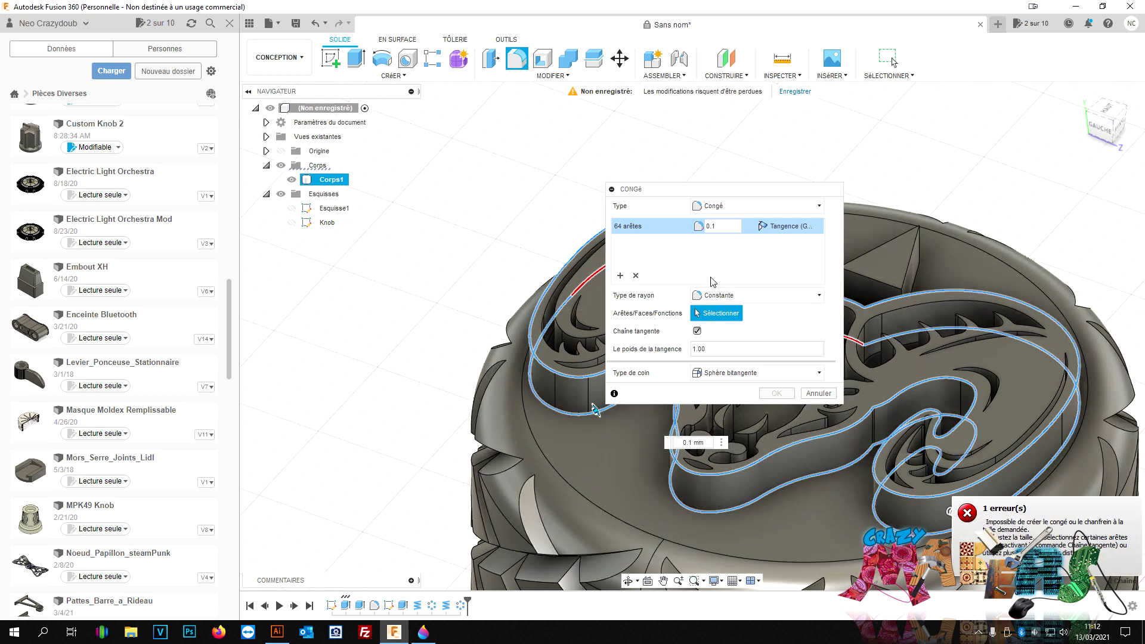
key("Escape")
scroll(620, 422, "up", 1)
scroll(621, 377, "up", 3)
Step: Fillet the relief's 32 tangent-chained top edges at 0.1 mm Constant radius, adding a new empty edge set
key("f")
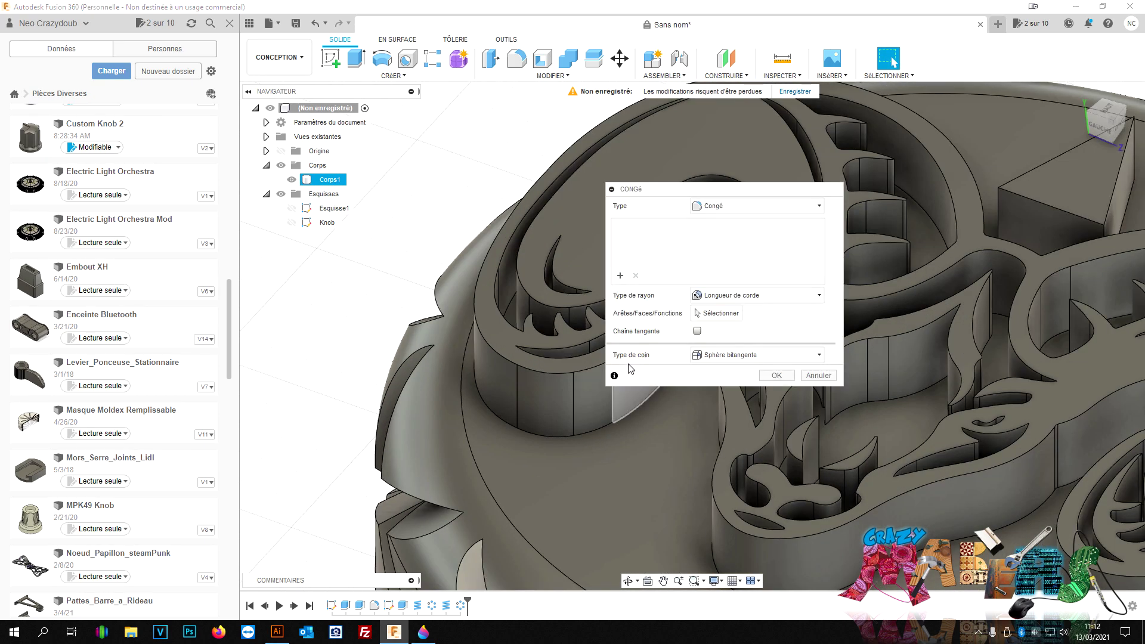
left_click(583, 370)
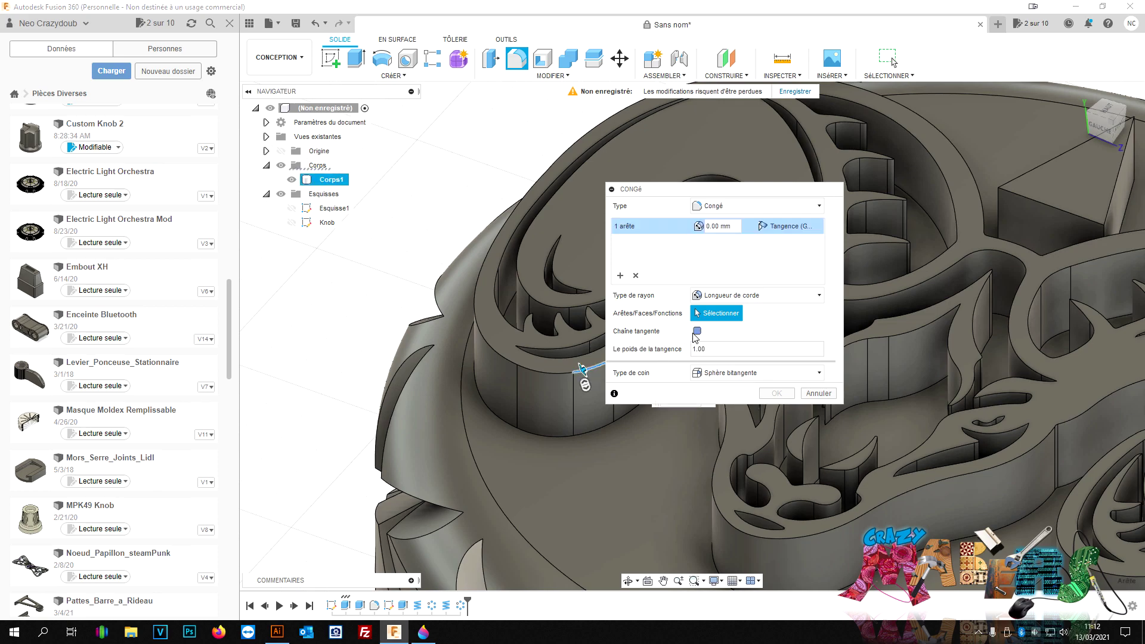
left_click(696, 332)
left_click(756, 295)
left_click(721, 311)
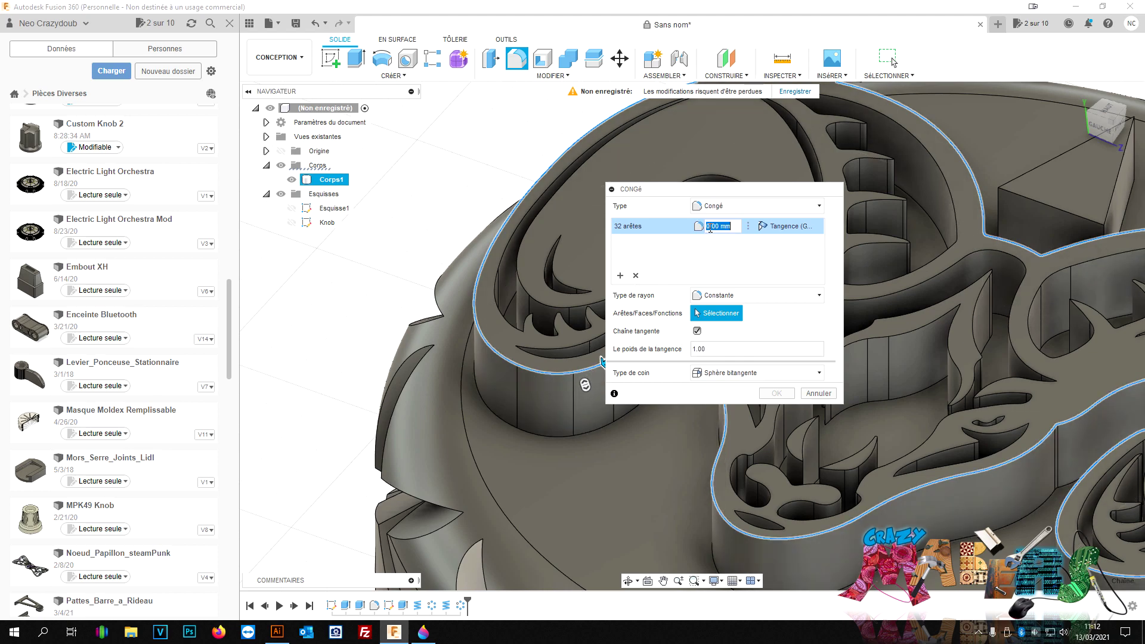
type("0.1")
scroll(603, 496, "down", 5)
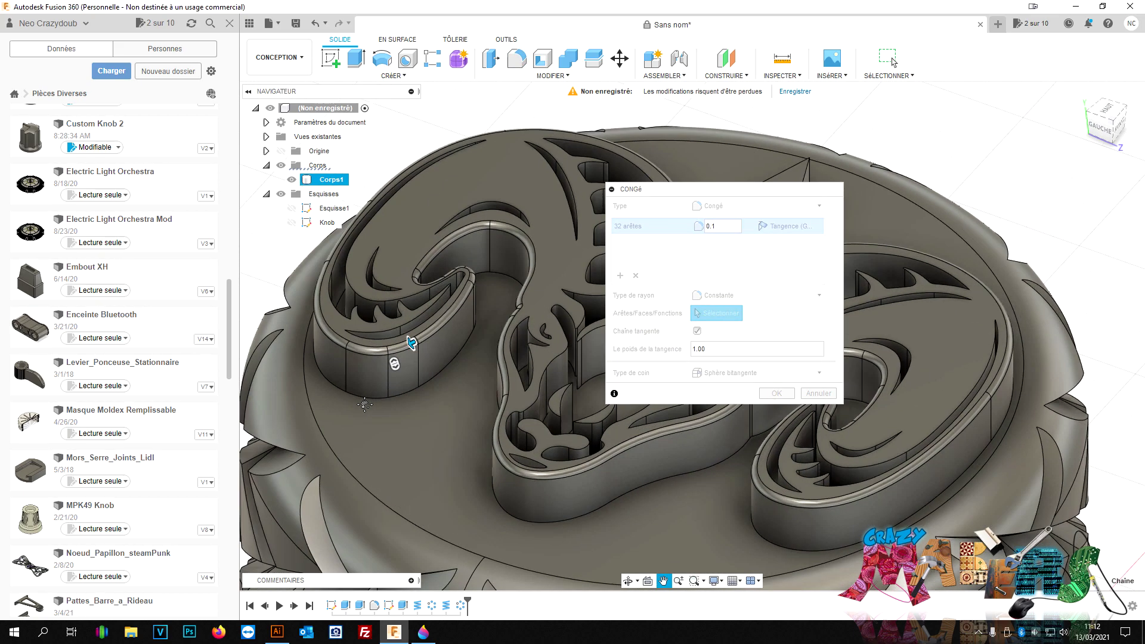
left_click(621, 277)
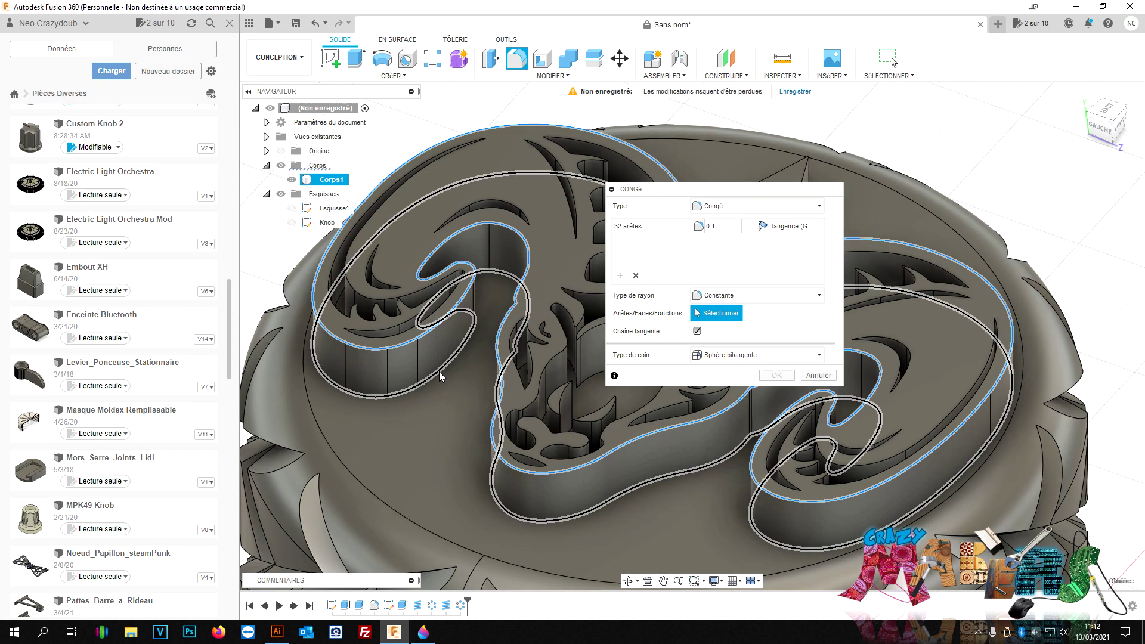
Step: Try a second edge set at 0.05 mm radius, then delete it after it fails
left_click(439, 372)
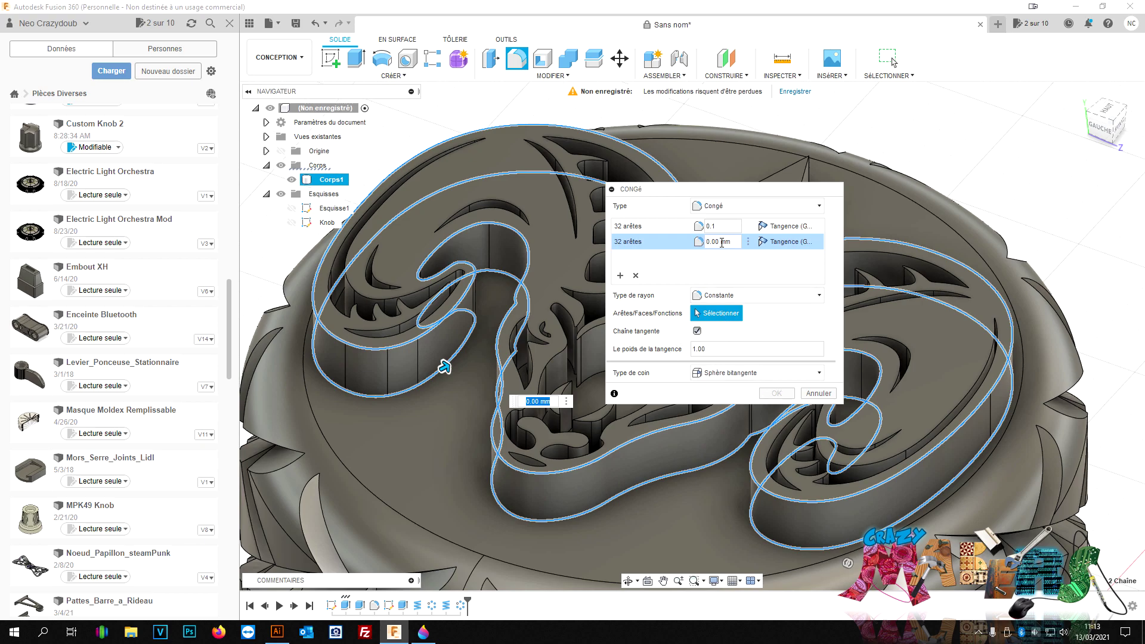
double_click(716, 241)
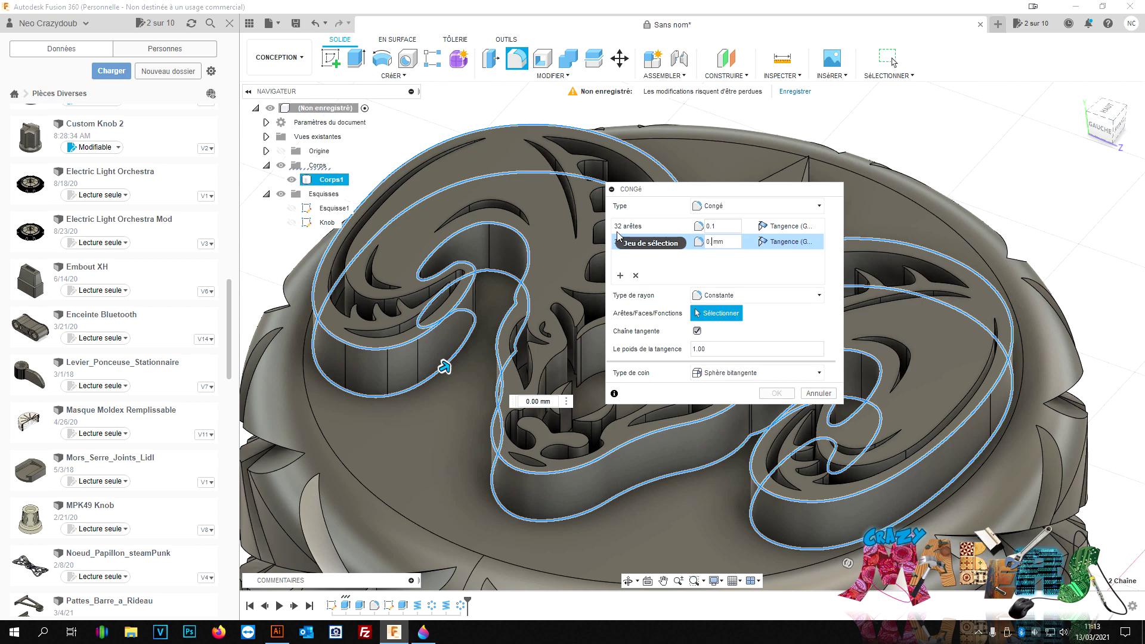
type("0.05")
key("Return")
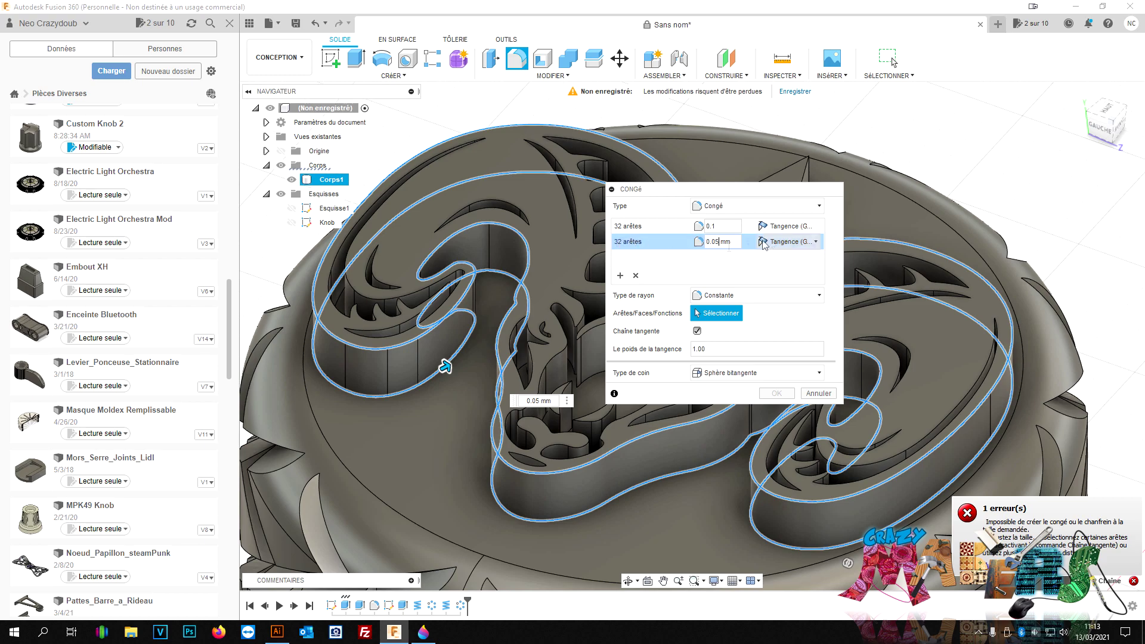
left_click_drag(752, 192, 1144, 85)
key("Delete")
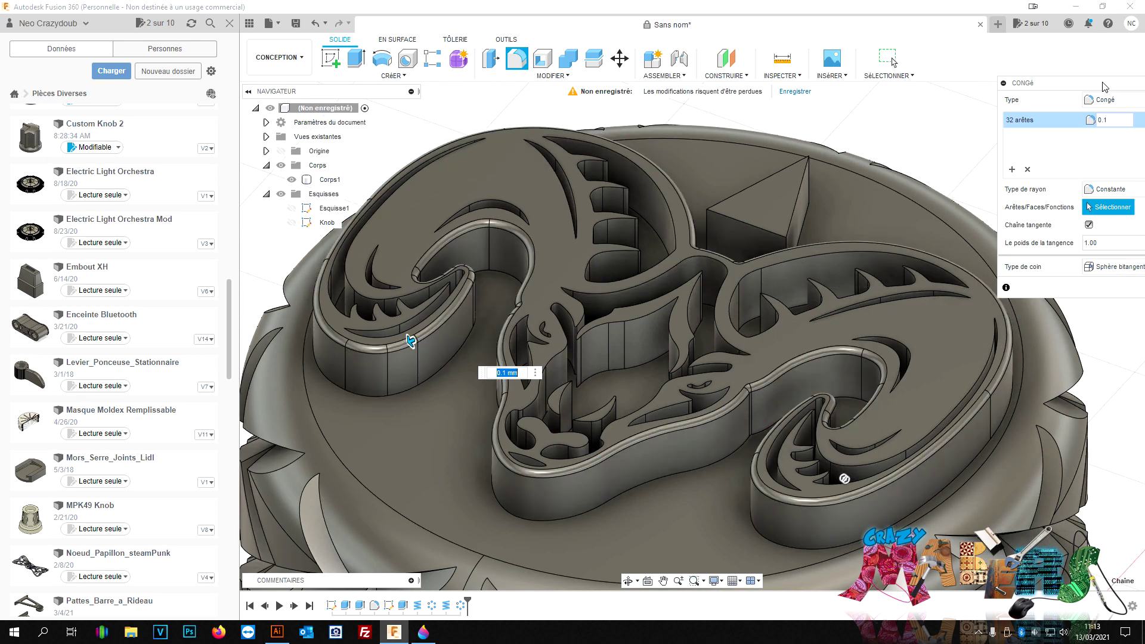
Step: Retry the second set without tangent chaining, drop it, and apply the 0.1 mm relief fillet
left_click_drag(1103, 86, 932, 16)
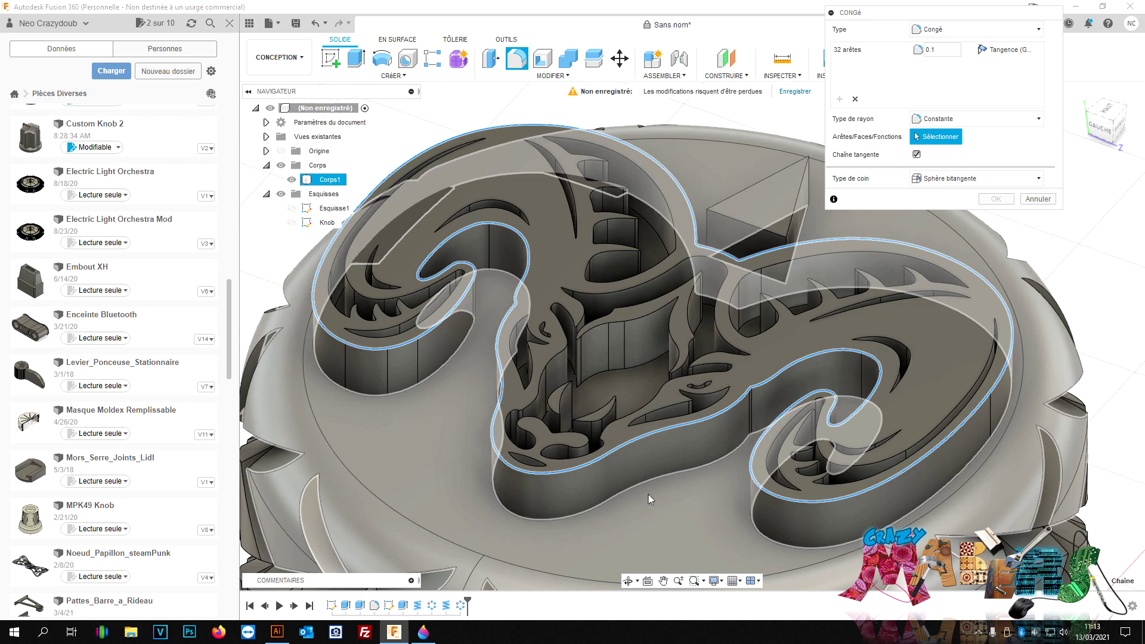
left_click(650, 481)
left_click(917, 156)
left_click(945, 65)
type("0.05")
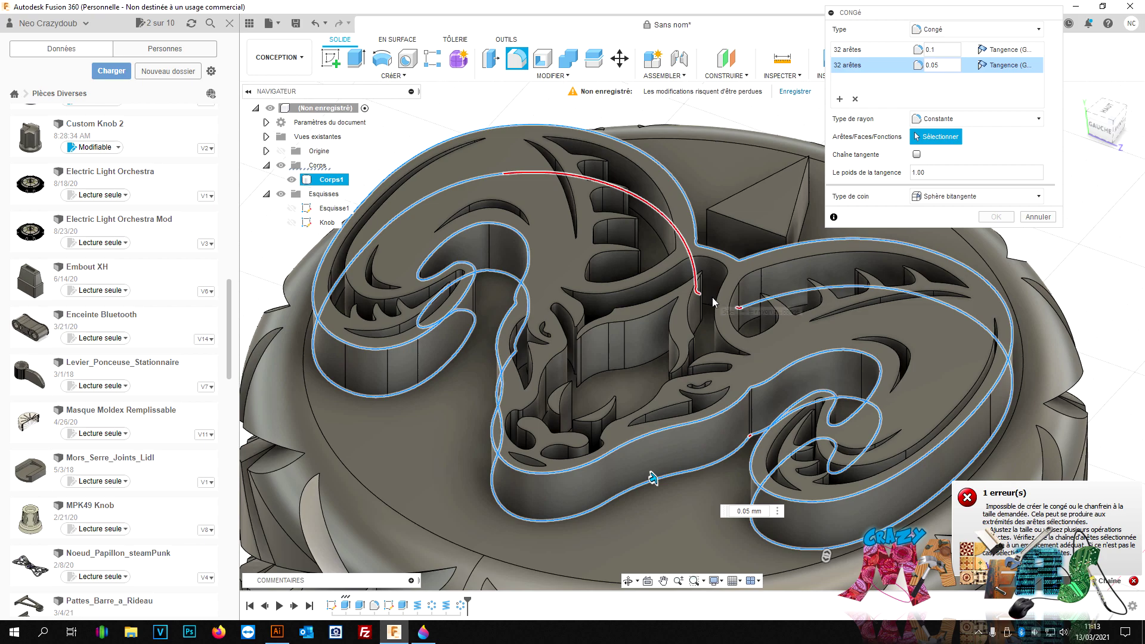
left_click(697, 277)
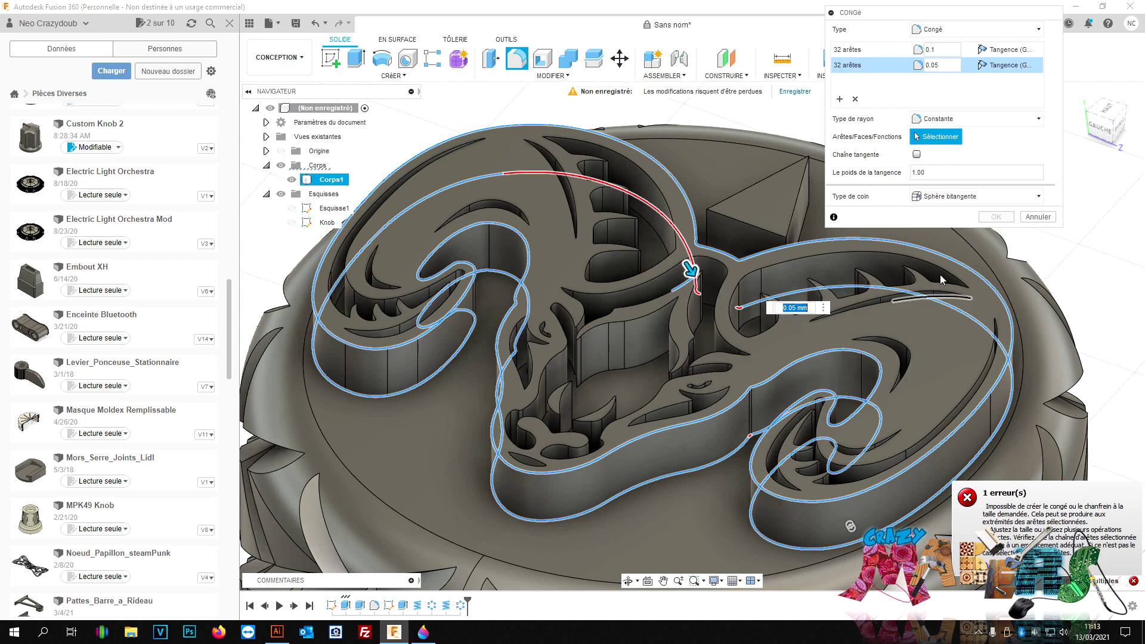
key("Return")
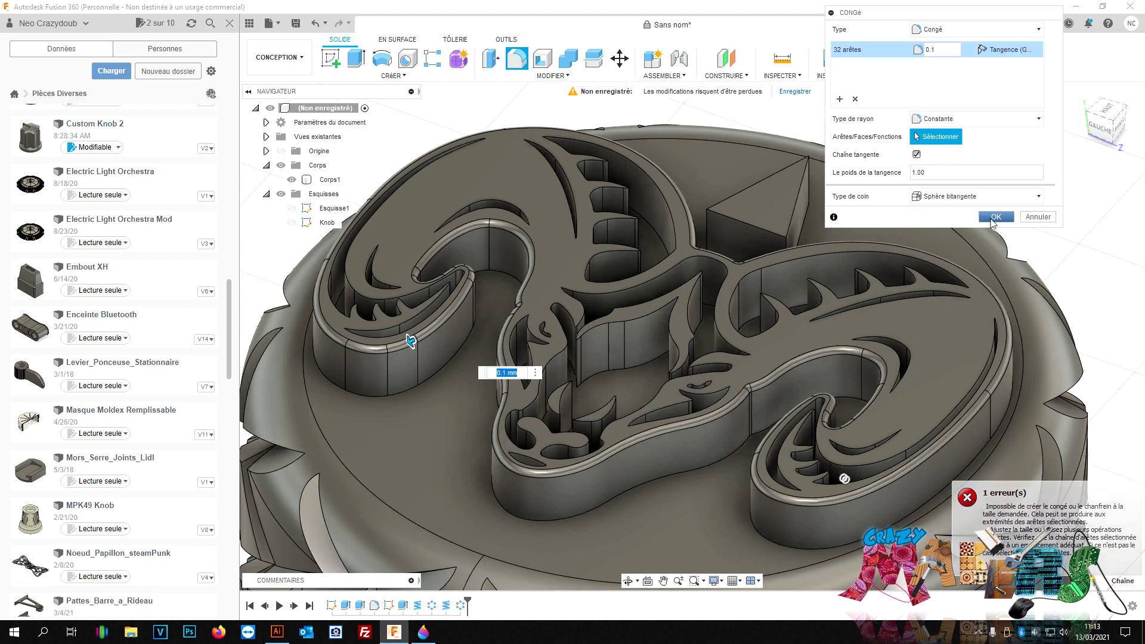
left_click(996, 217)
scroll(888, 414, "down", 3)
scroll(879, 409, "down", 3)
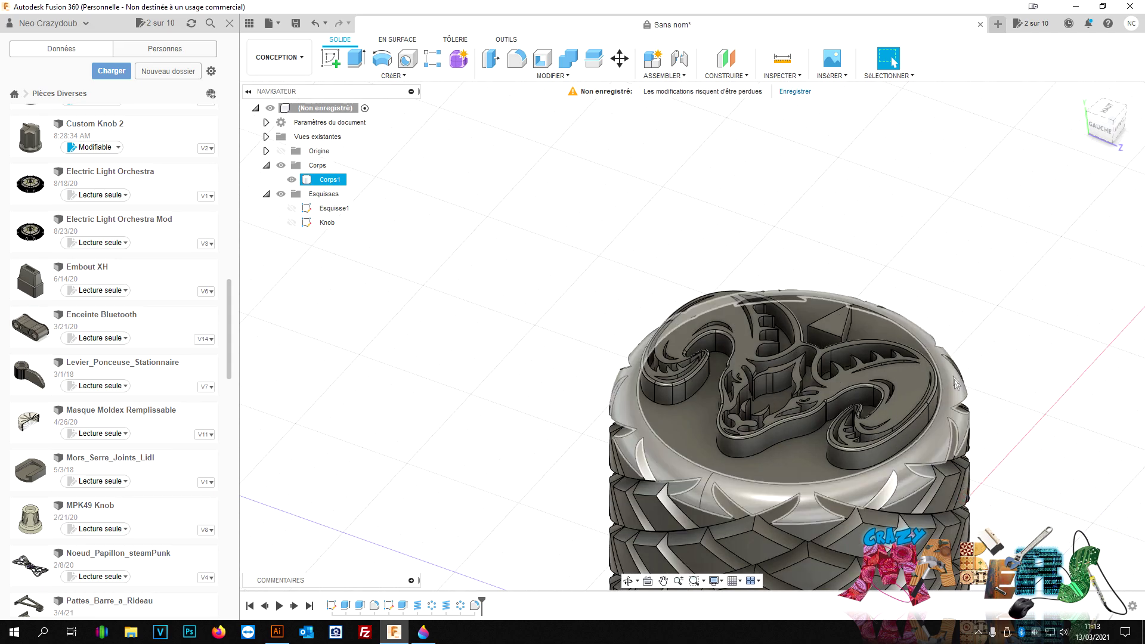
mouse_move(1107, 120)
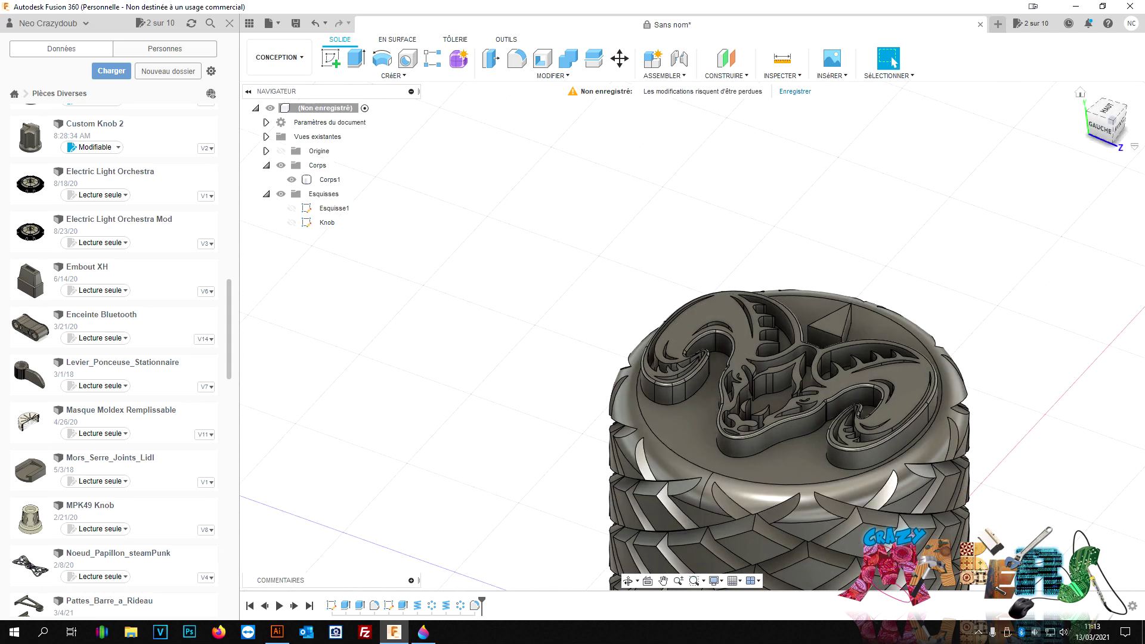
Step: Fit the knob, inspect the D-shaft bore from below, then switch to k87mbDrawing.gif in Paint 3D
left_click(931, 430)
scroll(764, 389, "up", 3)
scroll(764, 389, "down", 5)
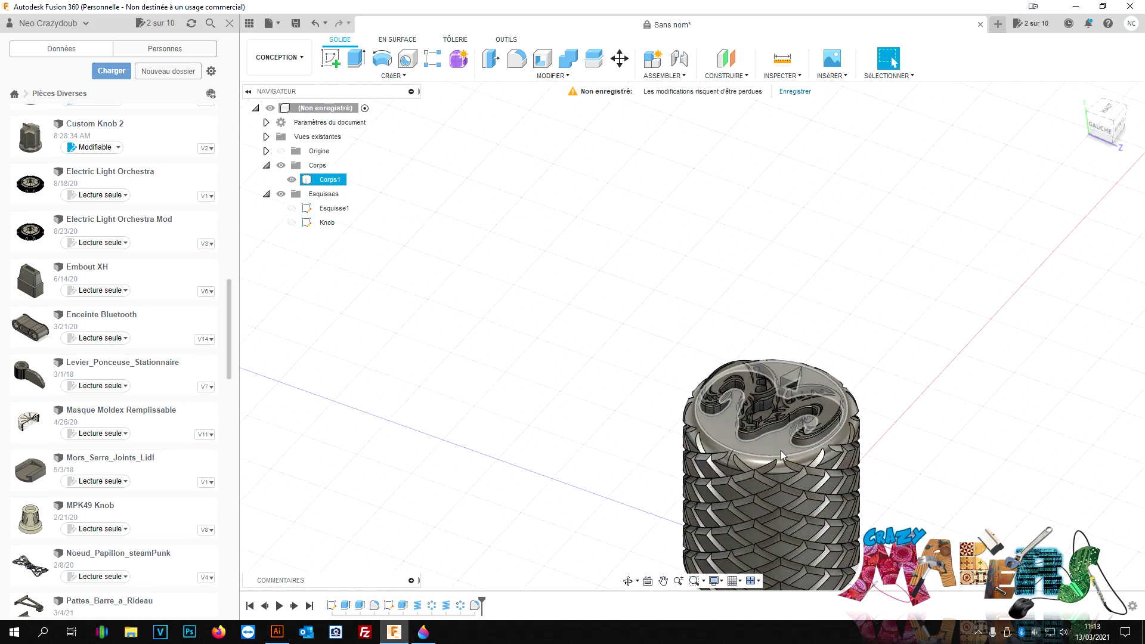
key("Escape")
key("F6")
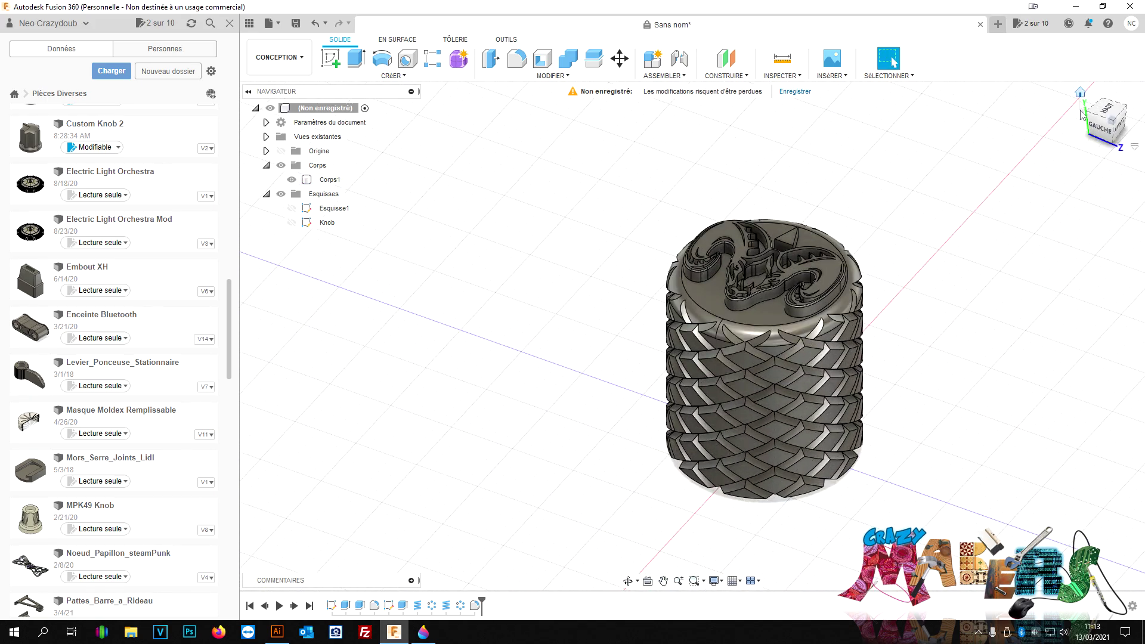
left_click(1116, 117)
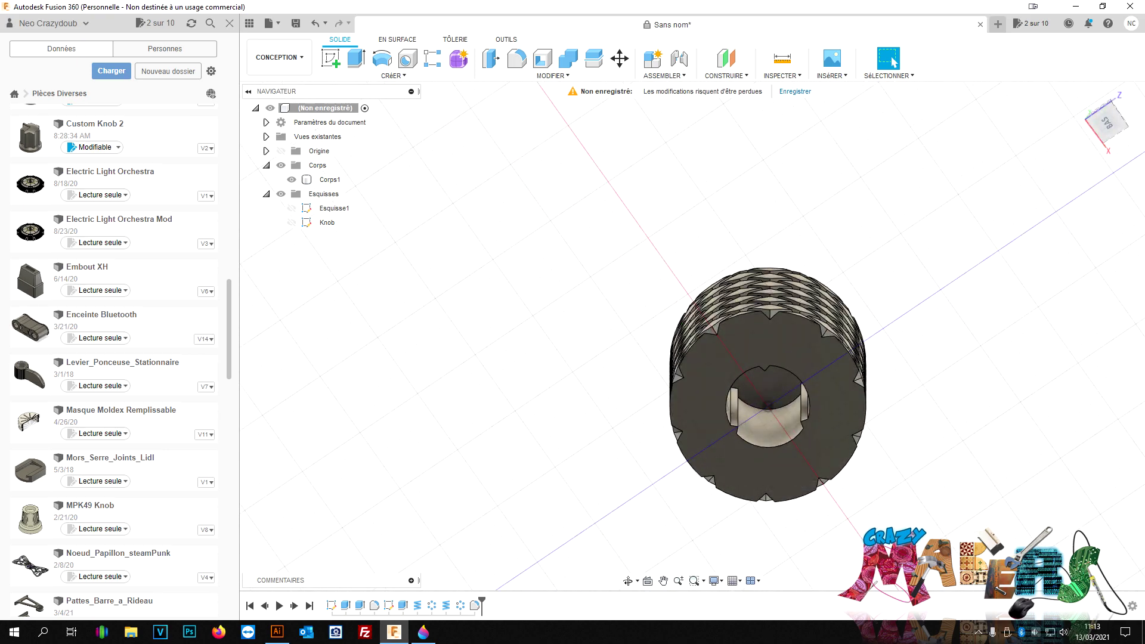
key("alt+Tab")
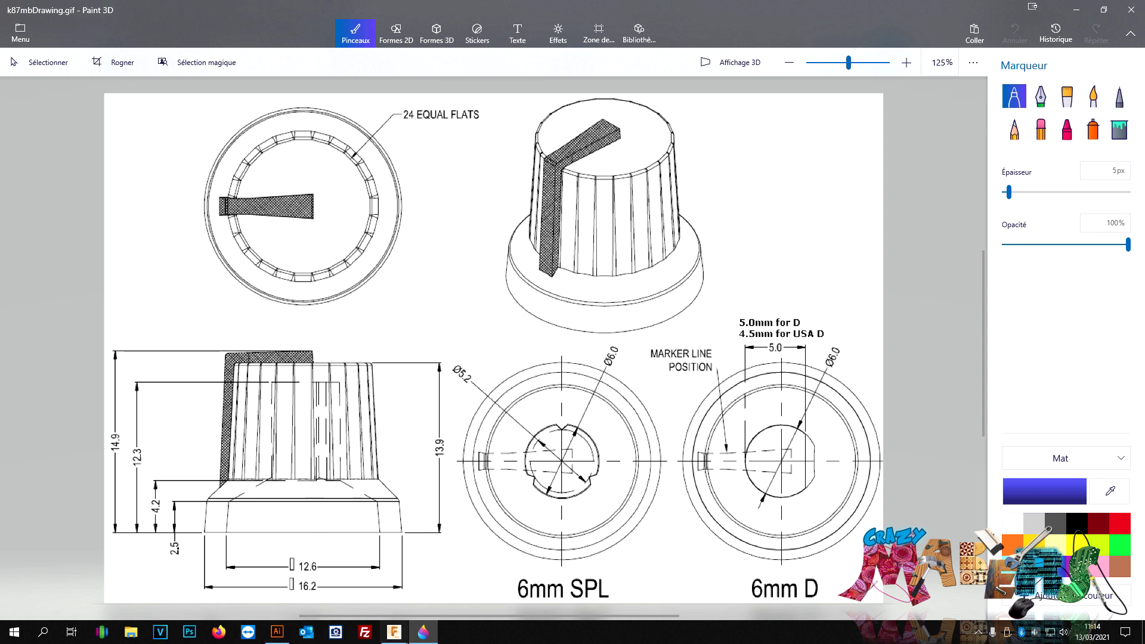
Step: Switch from the Paint 3D drawing back to the knob model in Fusion 360
left_click(394, 632)
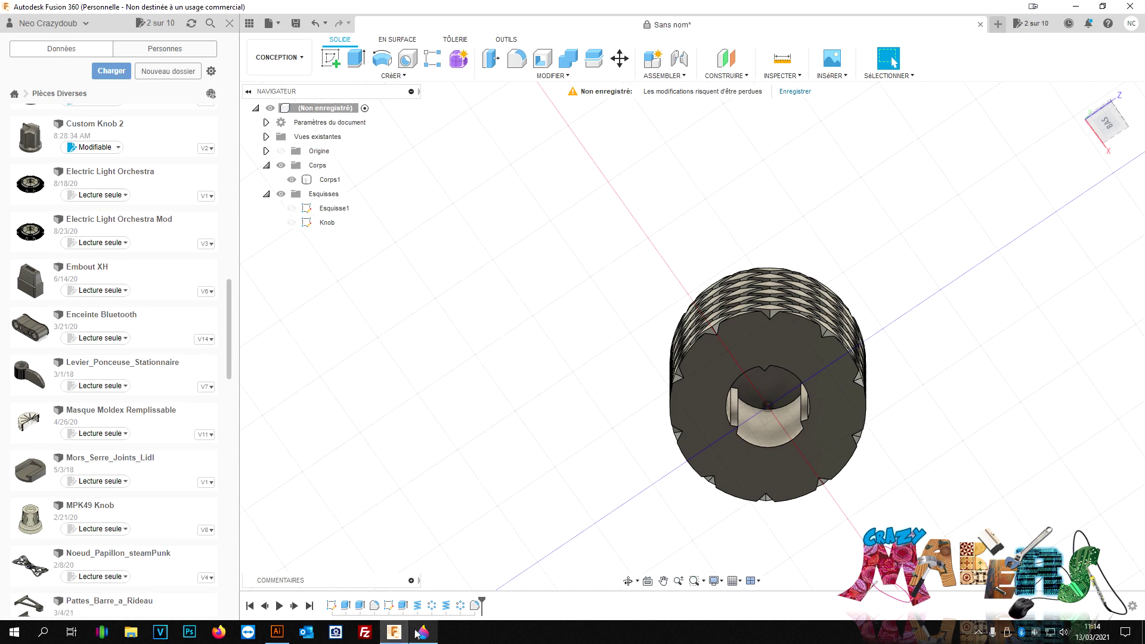
Step: On the knob's bottom face, sketch a 12 mm circle centred on the origin
left_click(1112, 127)
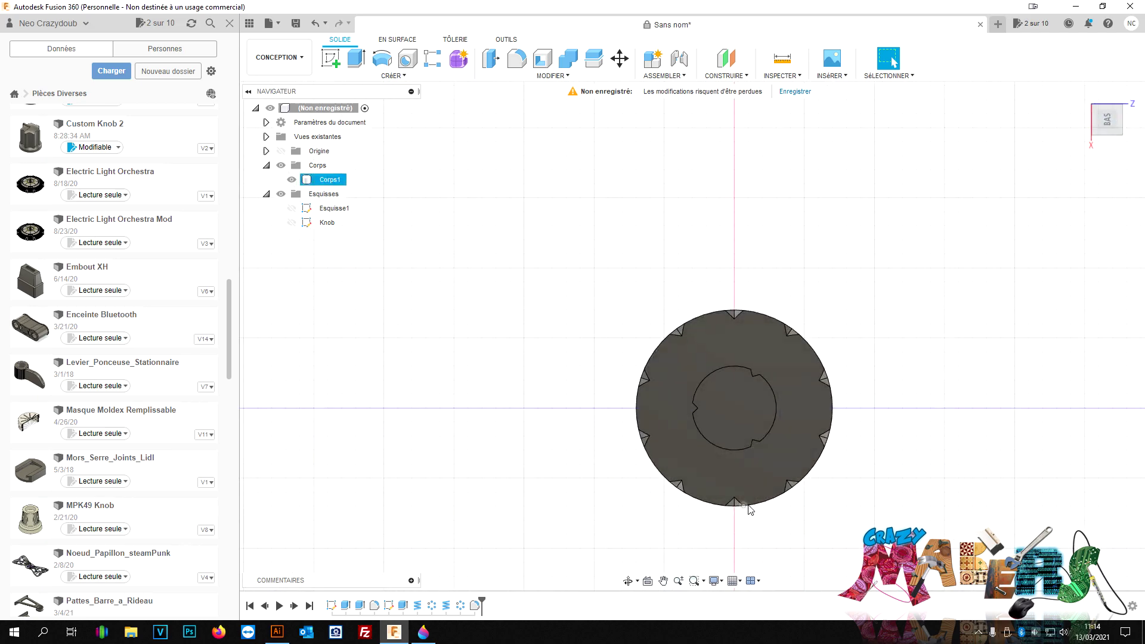
left_click(330, 58)
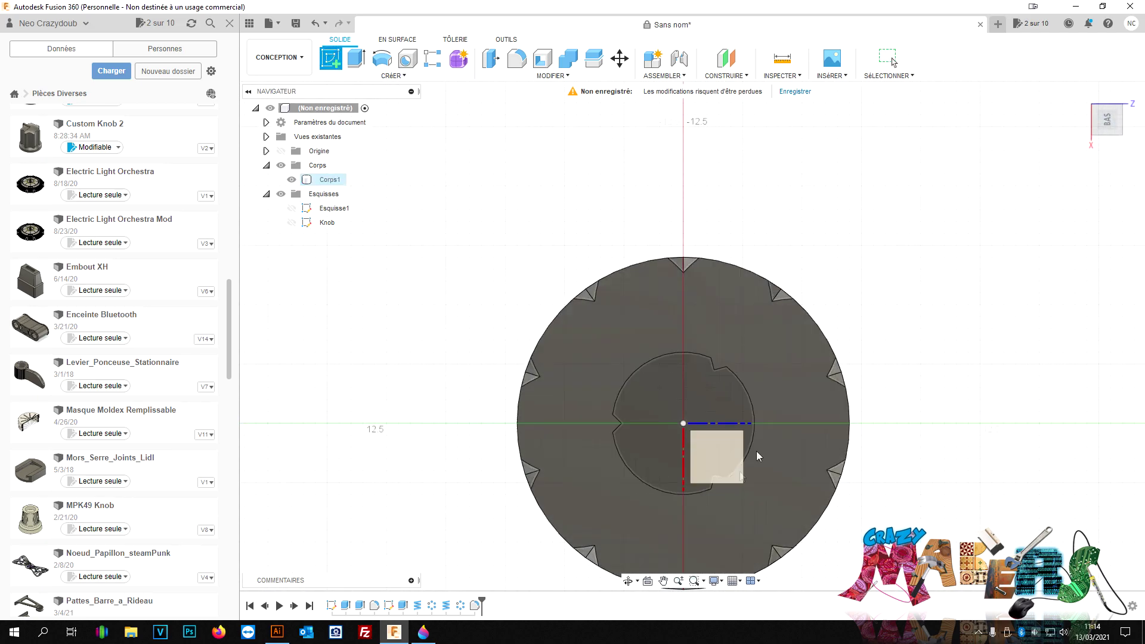
left_click(718, 466)
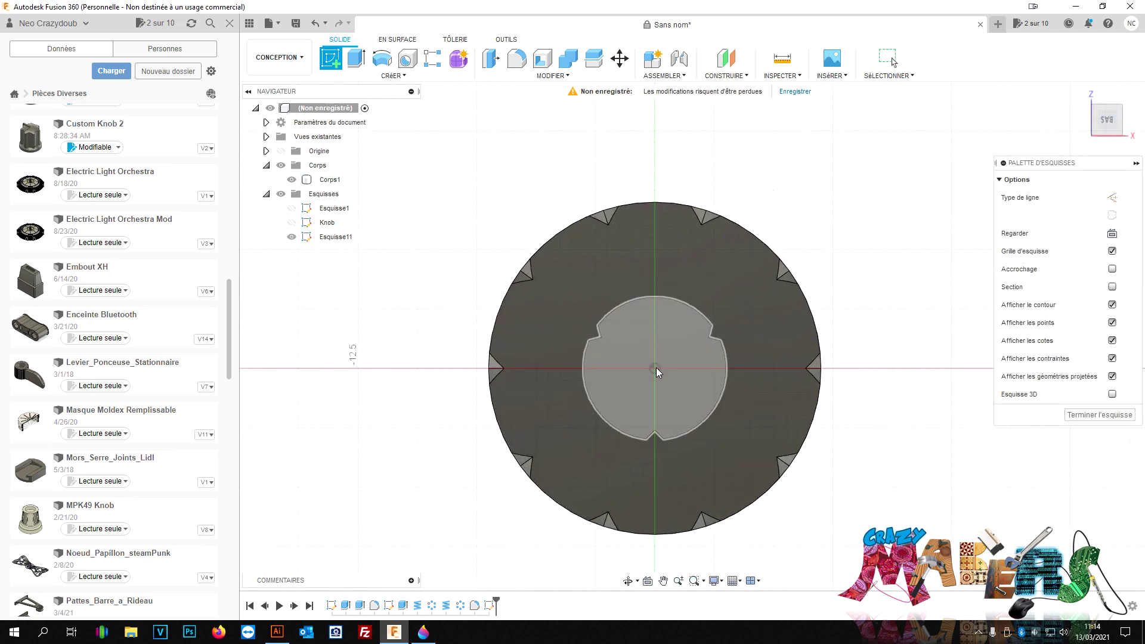
key("c")
left_click(655, 368)
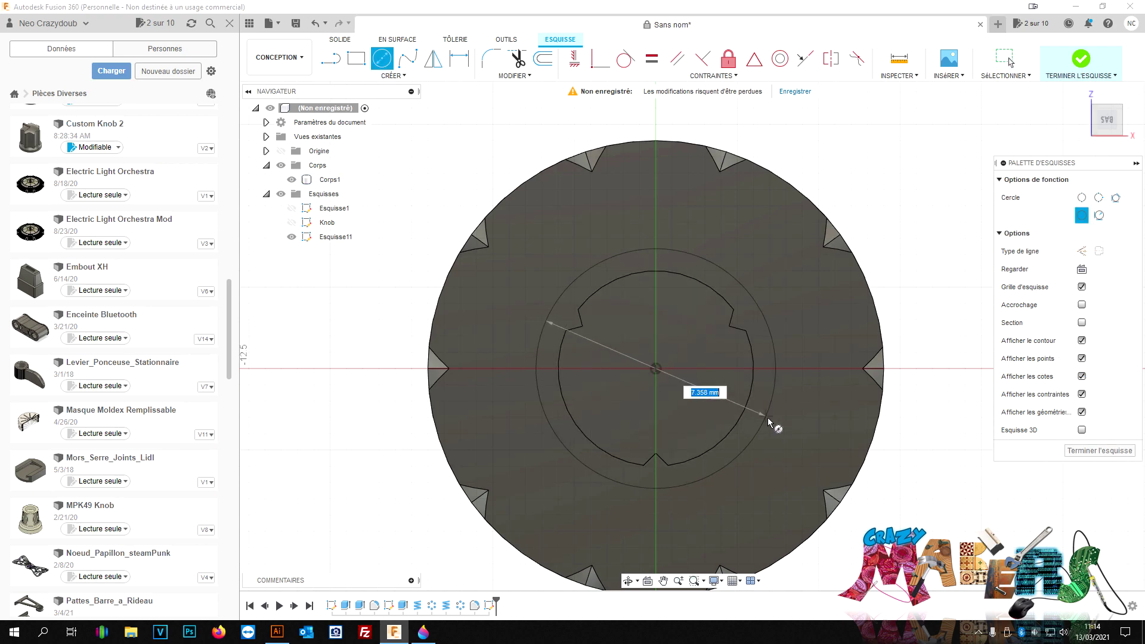
type("2")
key("Return")
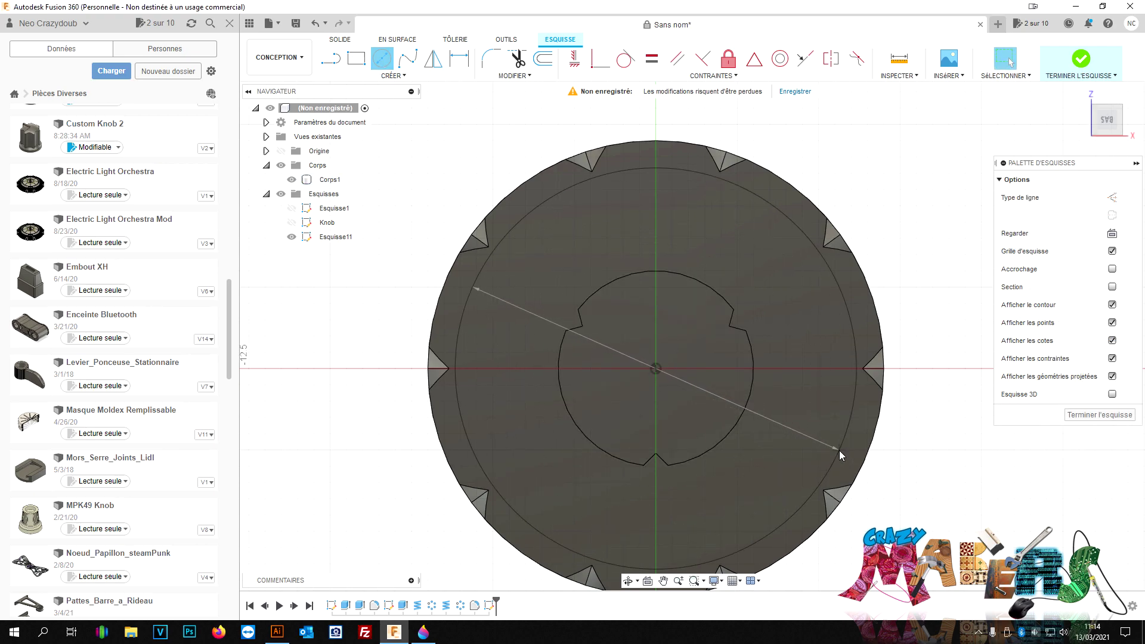
Step: Check the knob reference drawing in Paint 3D, then start dimensioning the circle
left_click(424, 636)
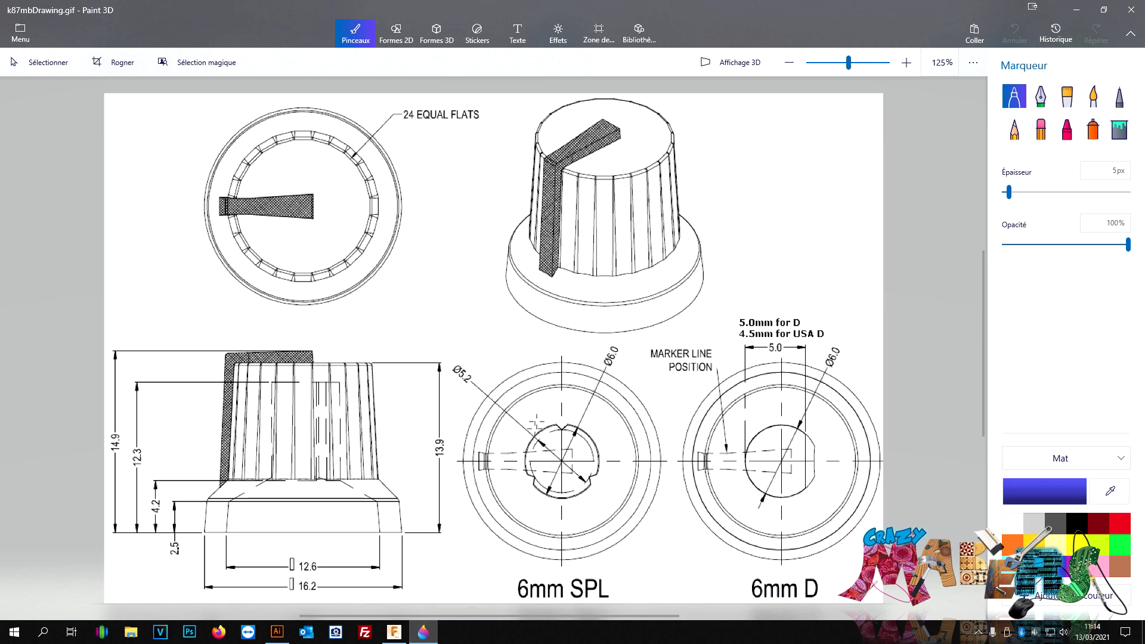
scroll(607, 434, "up", 5)
scroll(794, 328, "left", 10)
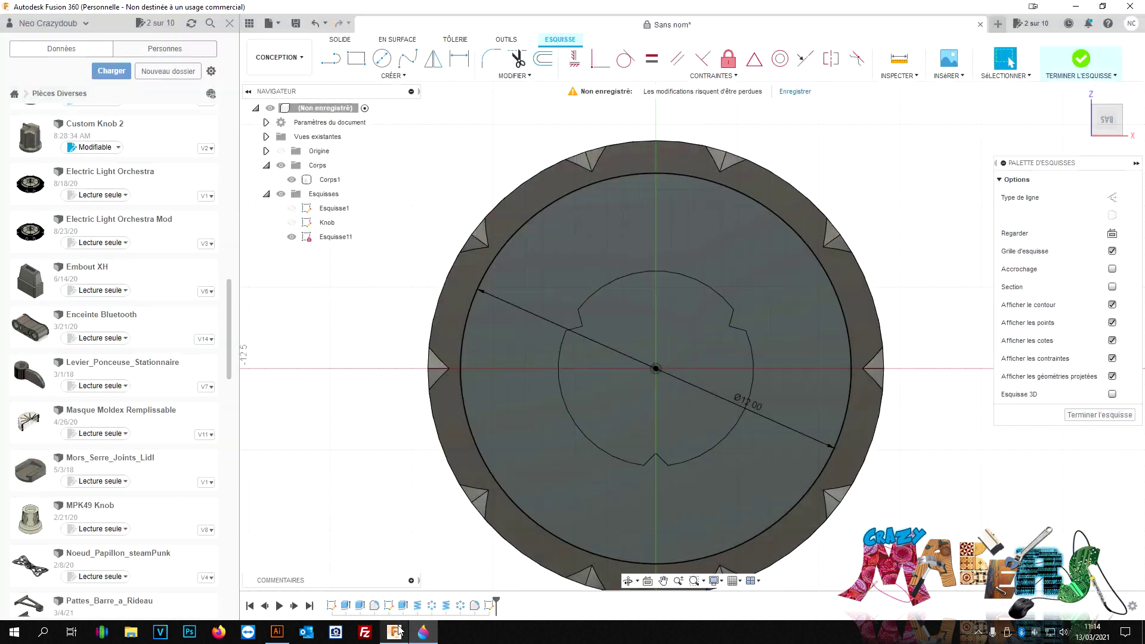
left_click(395, 632)
left_click(751, 410)
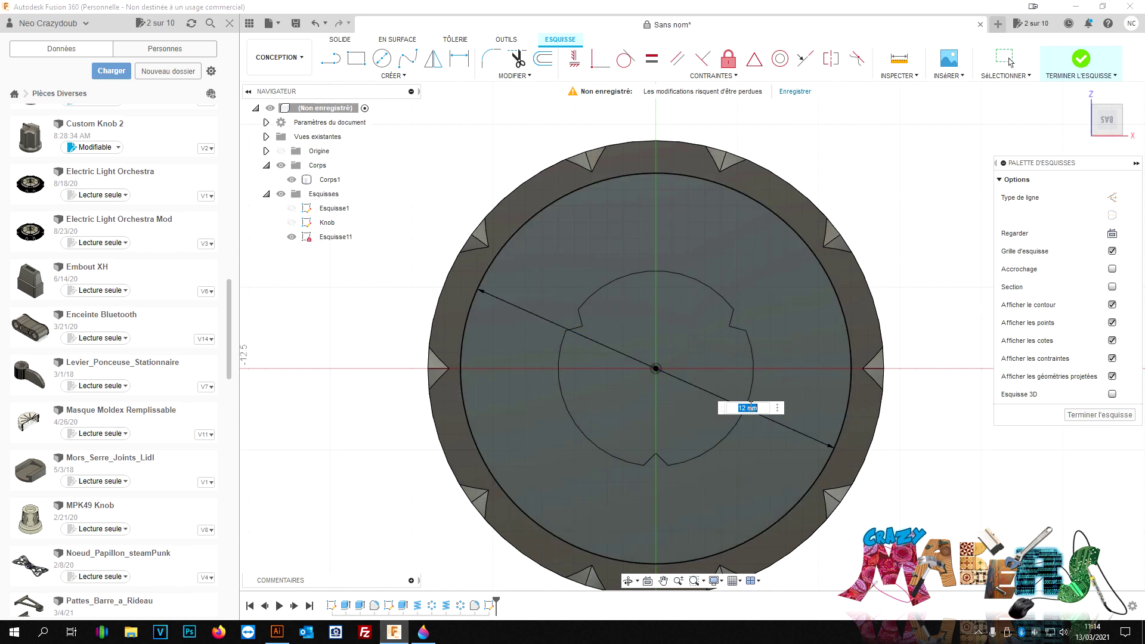
Step: Dimension the base circle at Ø12.6 mm and finish the sketch
type("126")
key("Return")
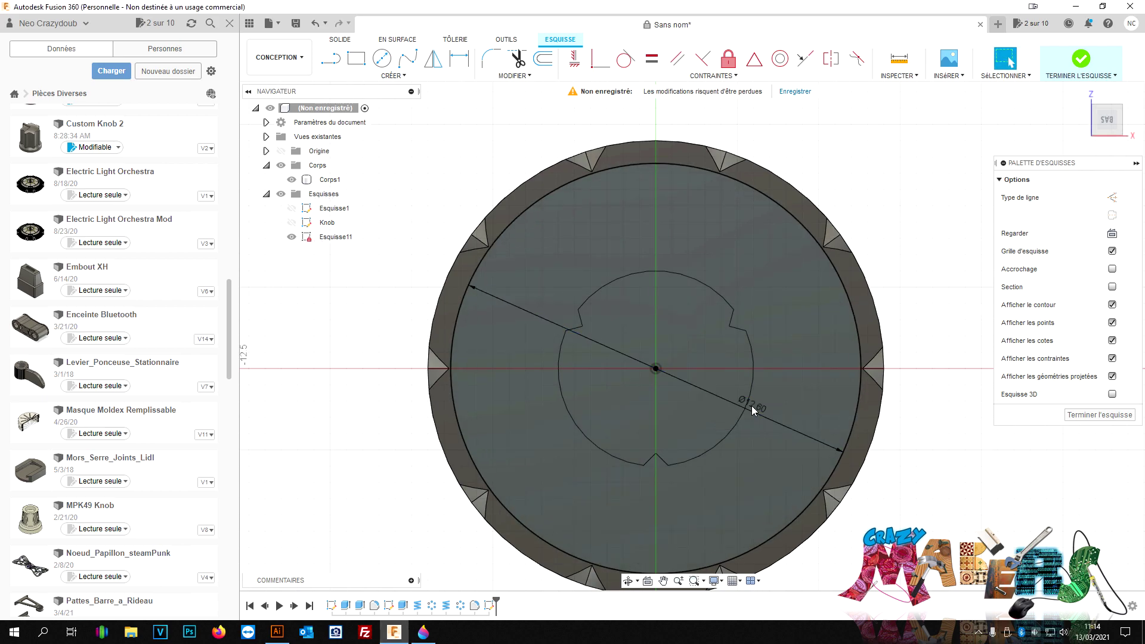
mouse_move(1106, 120)
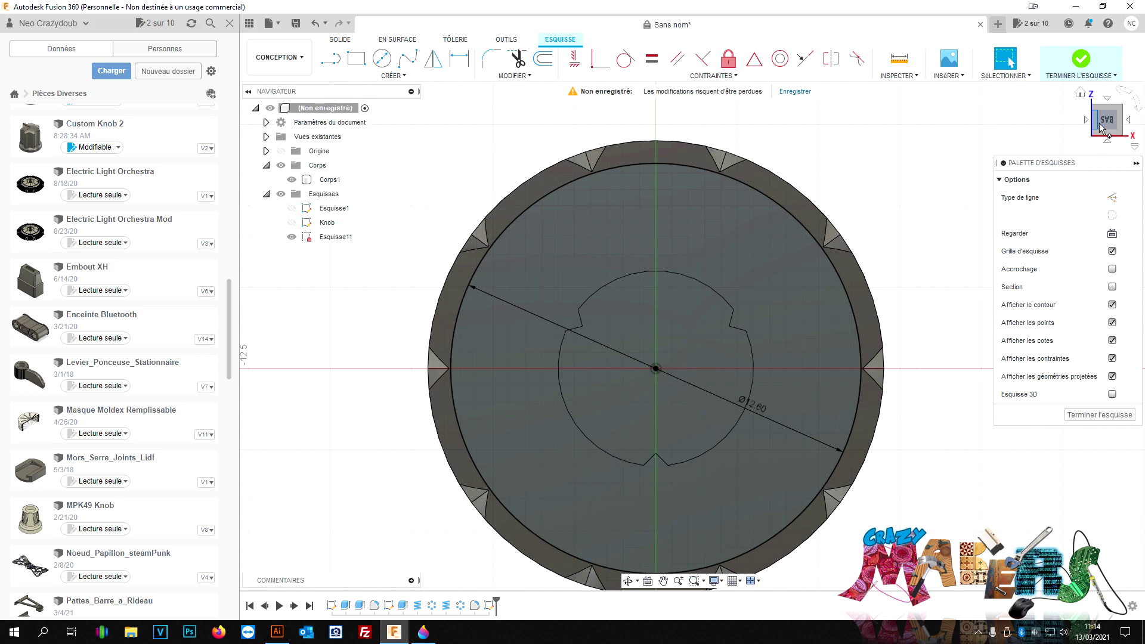
mouse_move(1109, 128)
left_mouse_down()
mouse_move(1089, 161)
mouse_move(1097, 135)
mouse_move(1094, 143)
left_mouse_up()
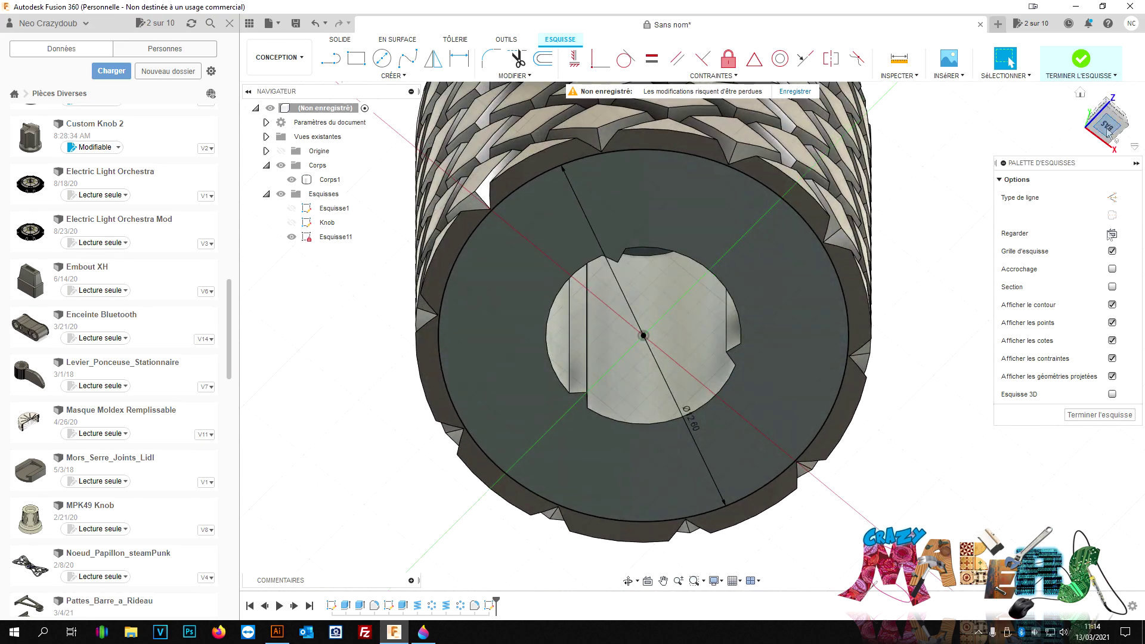
left_click(1095, 418)
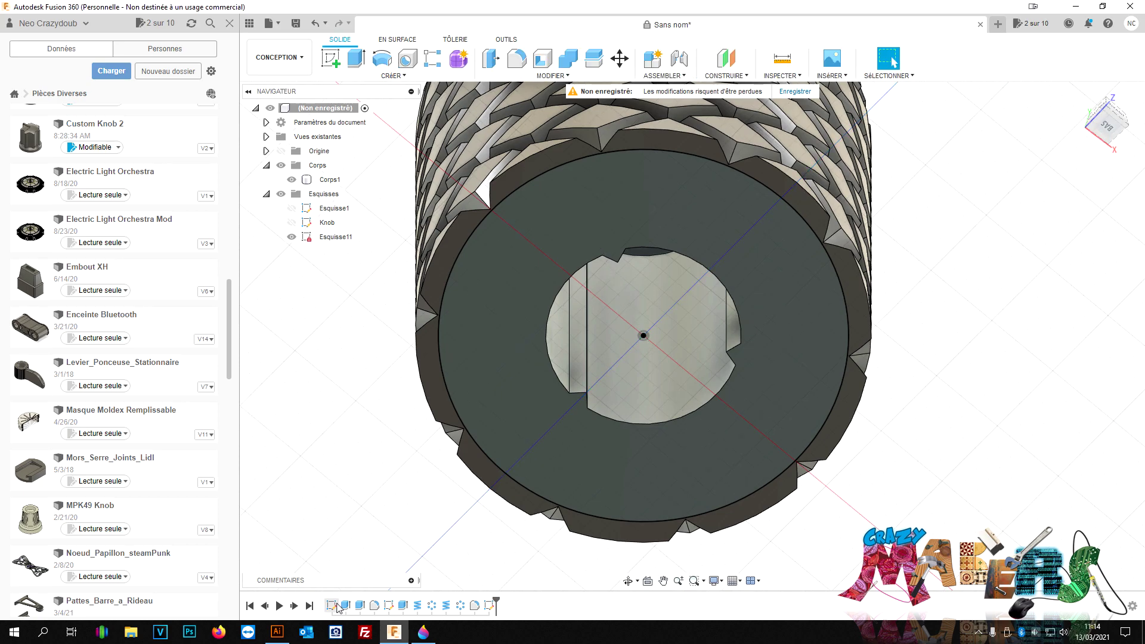
right_click(337, 607)
Step: Change the original knob sketch's outer diameter from 14 to 15 mm
left_click(373, 482)
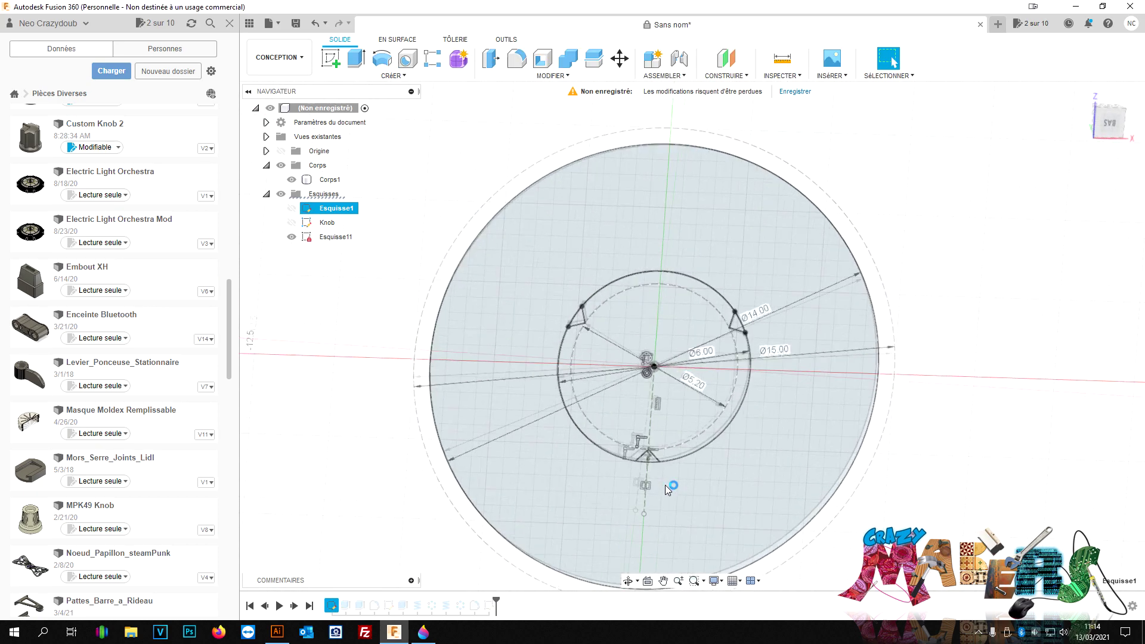
double_click(766, 312)
type("15")
key("Return")
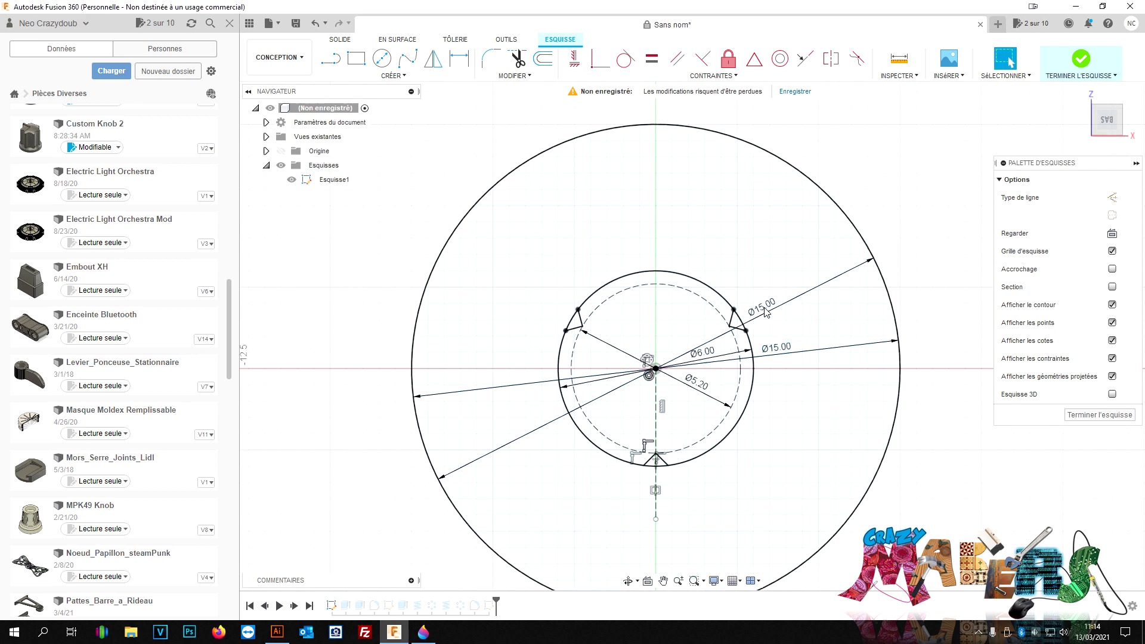
left_click(1067, 406)
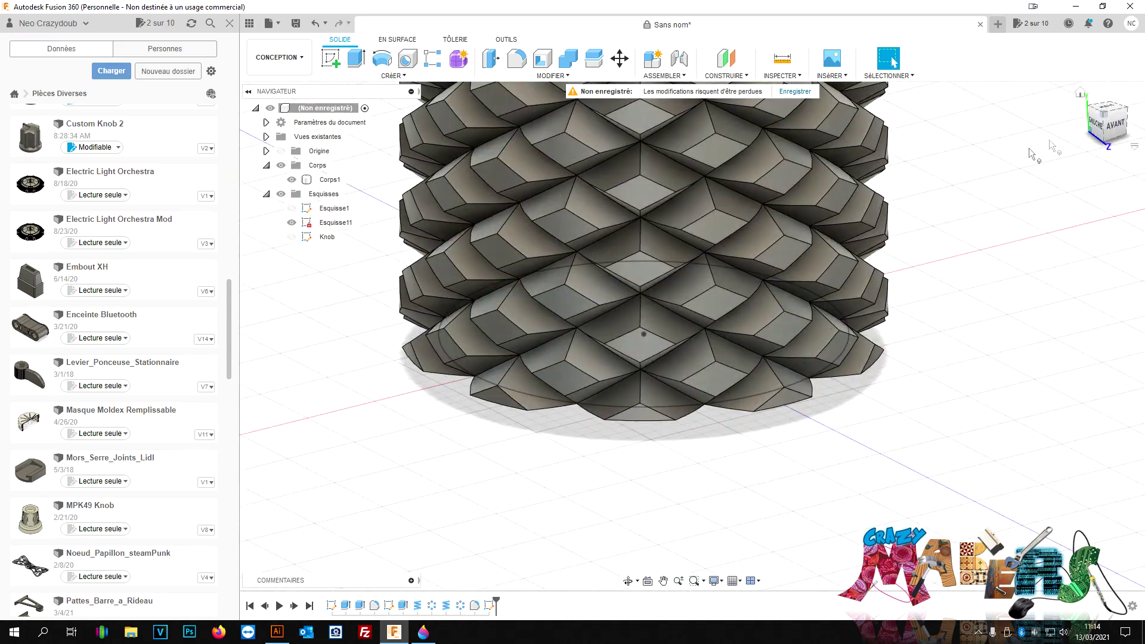
scroll(791, 334, "up", 2)
key("Escape")
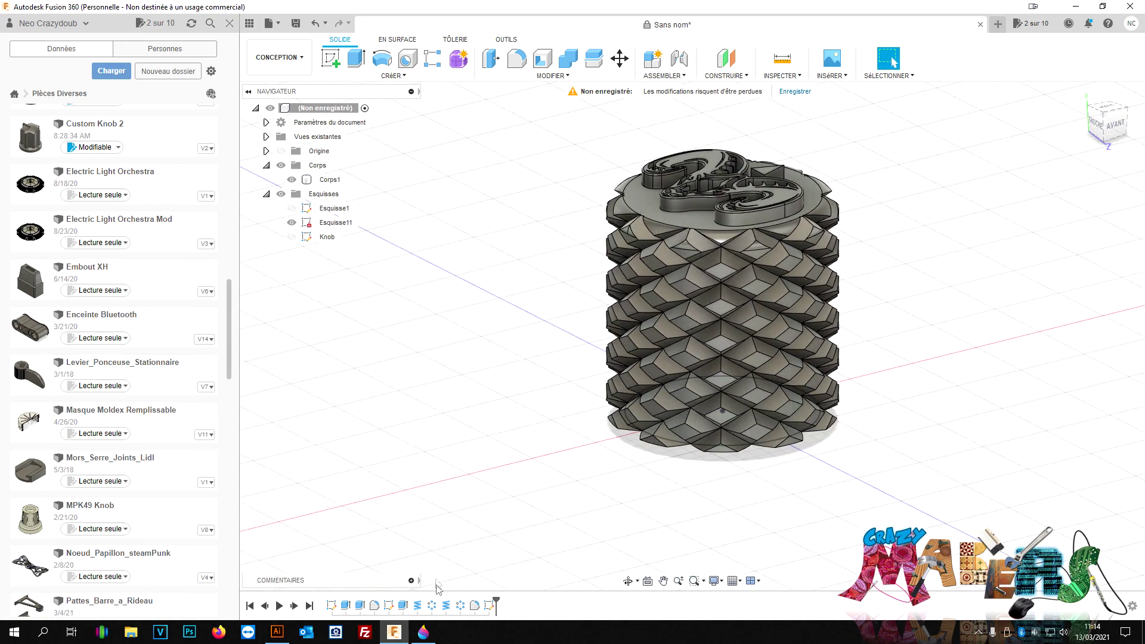
Step: Set both coil features to a 15 mm diameter to regenerate the knurling
right_click(421, 608)
left_click(454, 499)
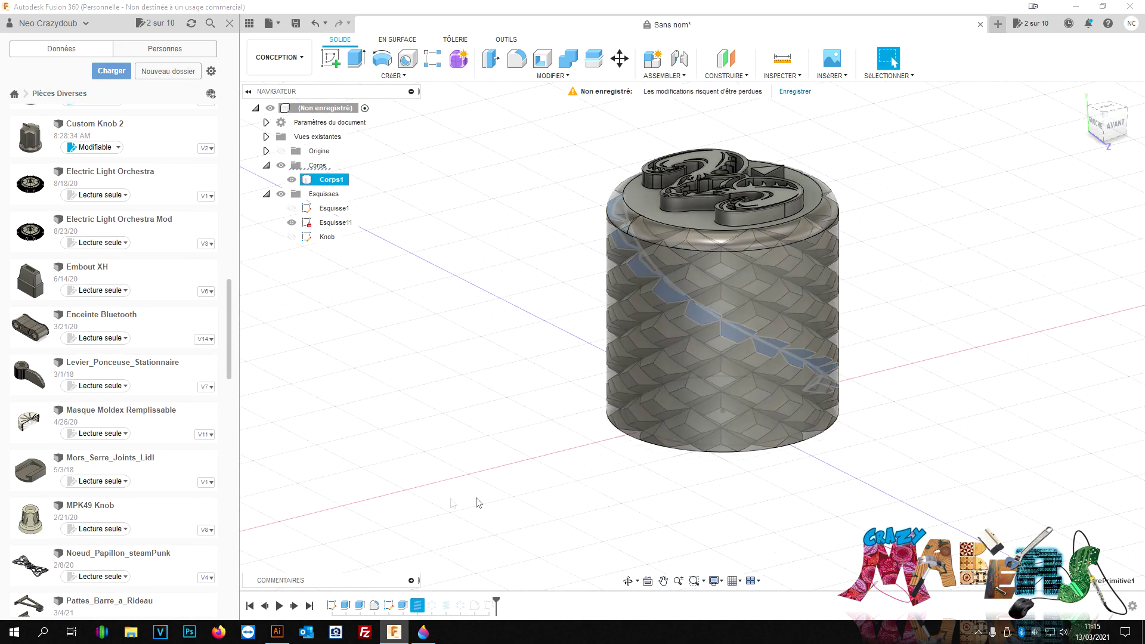
key("Tab")
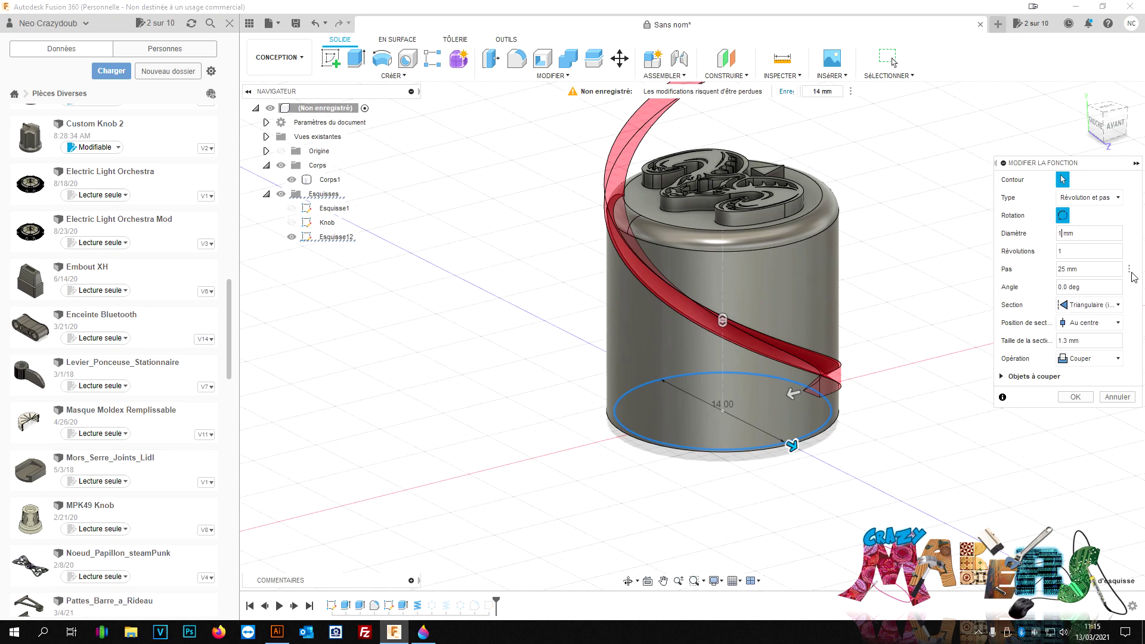
type("5")
key("Return")
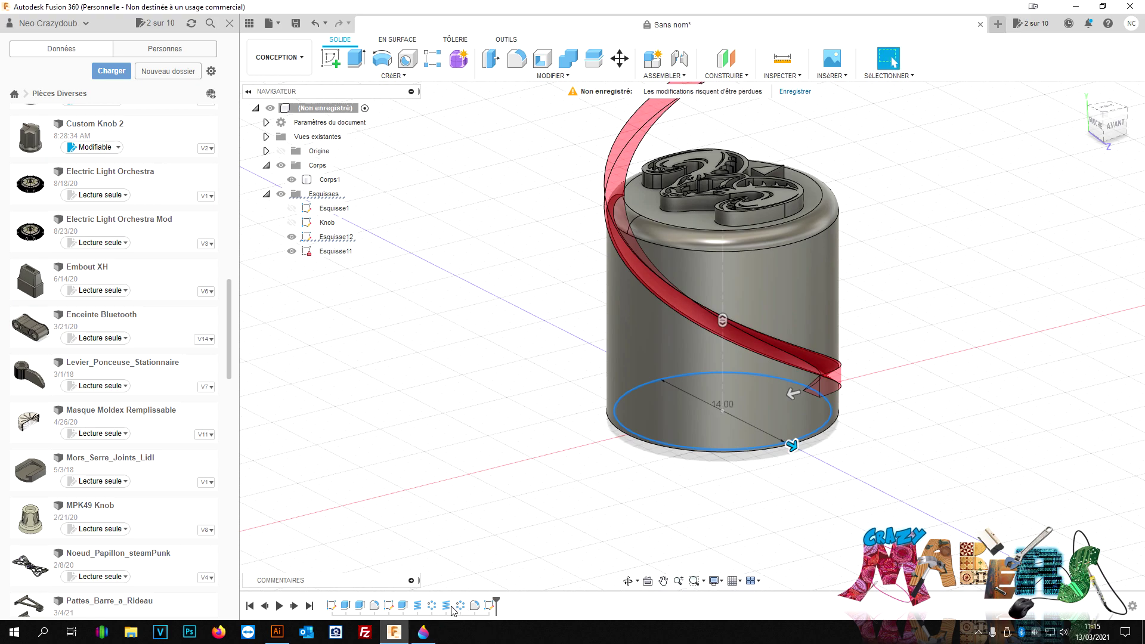
left_click(448, 605)
right_click(448, 605)
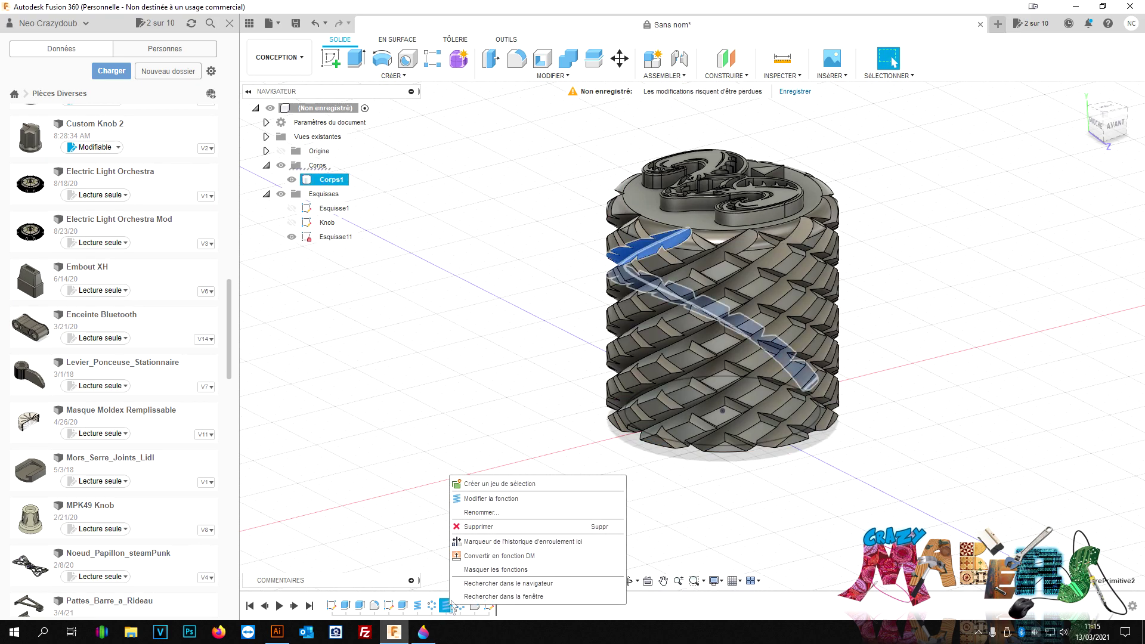
left_click(501, 499)
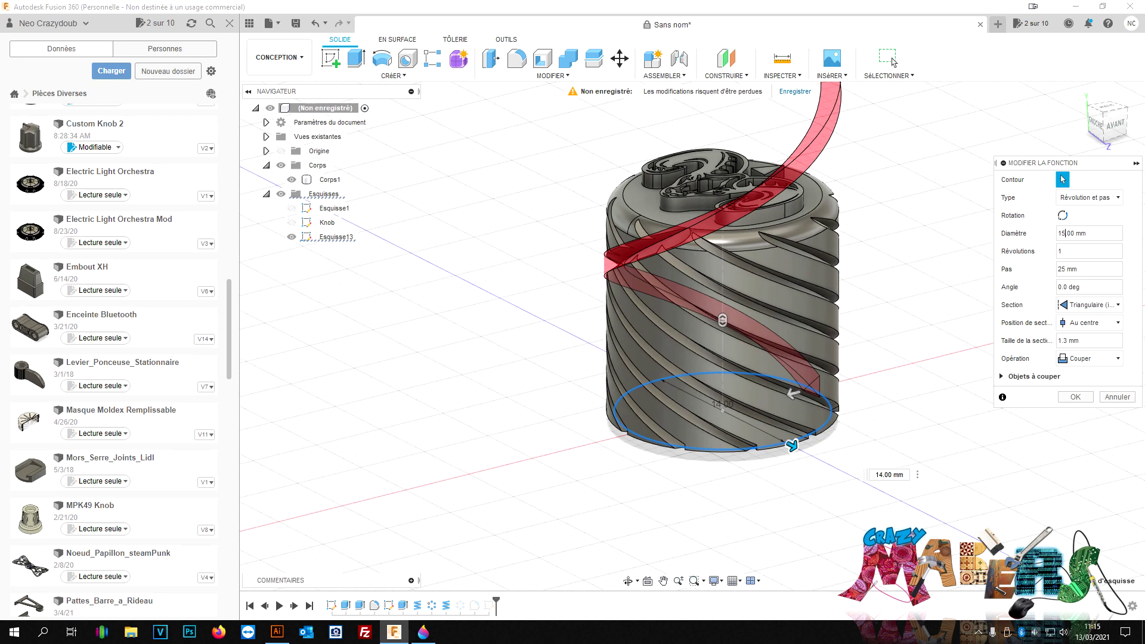
key("Return")
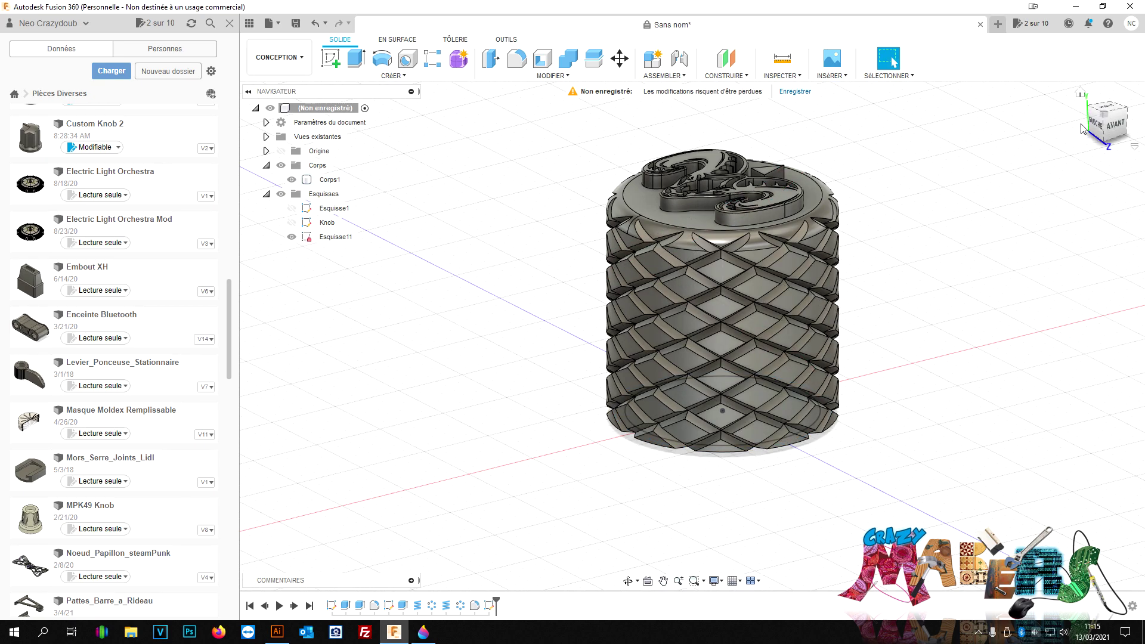
middle_click_drag(692, 336, 691, 179, "shift")
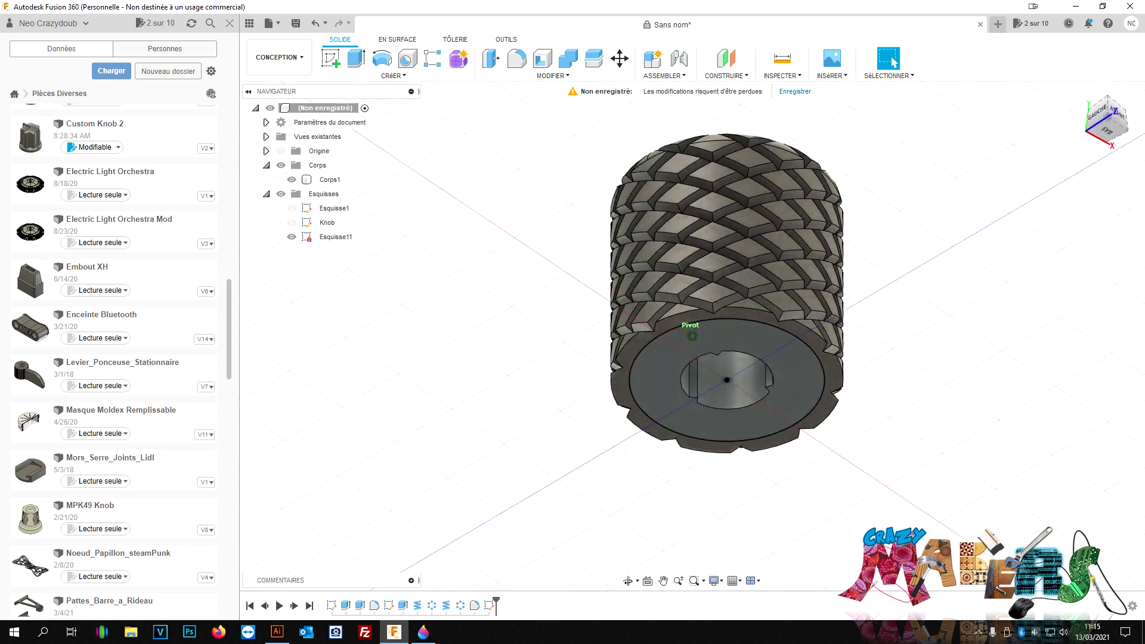
Step: Select the Esquisse11 circle profile on the knob's base and start an extrusion
scroll(787, 325, "up", 3)
left_click(490, 605)
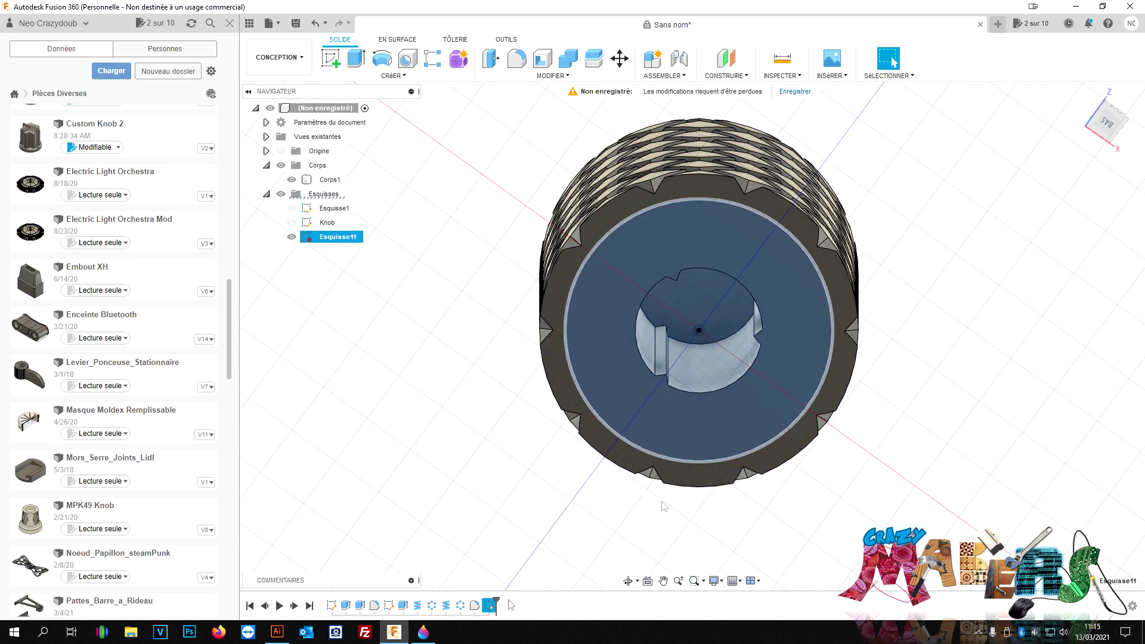
left_click(759, 406)
key("e")
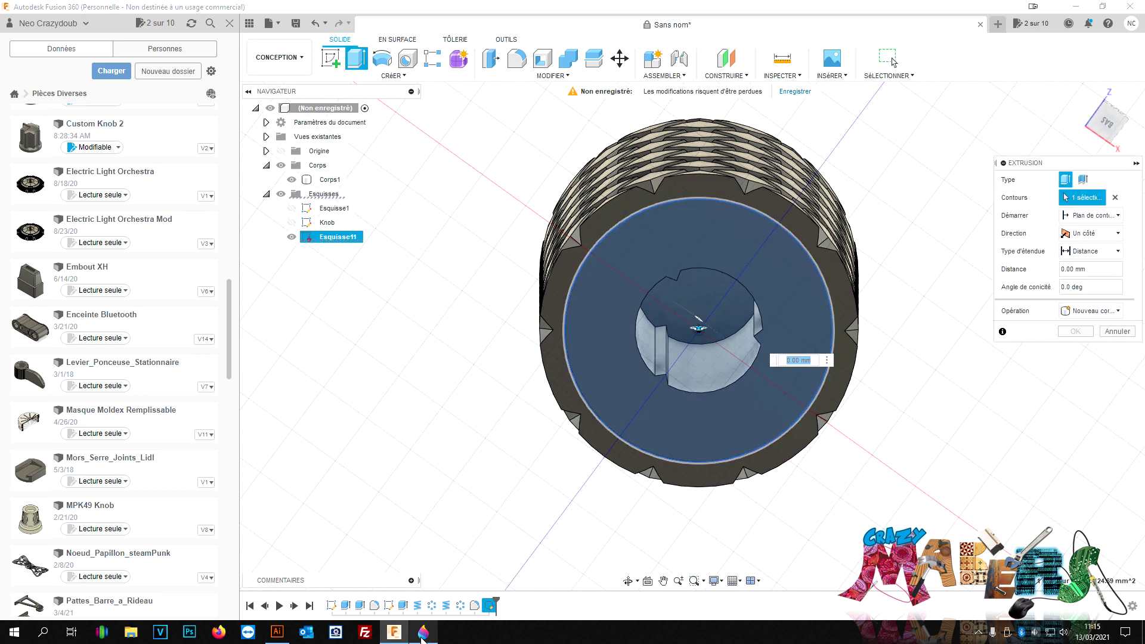
Step: Check the knob dimensions in the Paint 3D reference drawing and return
left_click(423, 632)
scroll(861, 314, "down", 5)
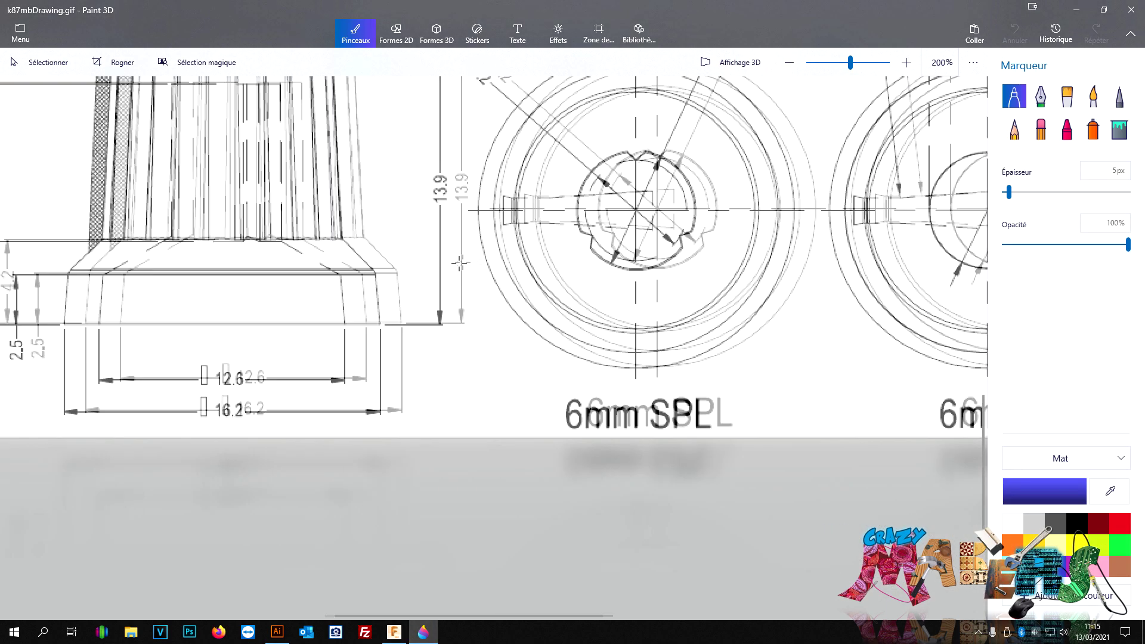
scroll(525, 308, "down", 2)
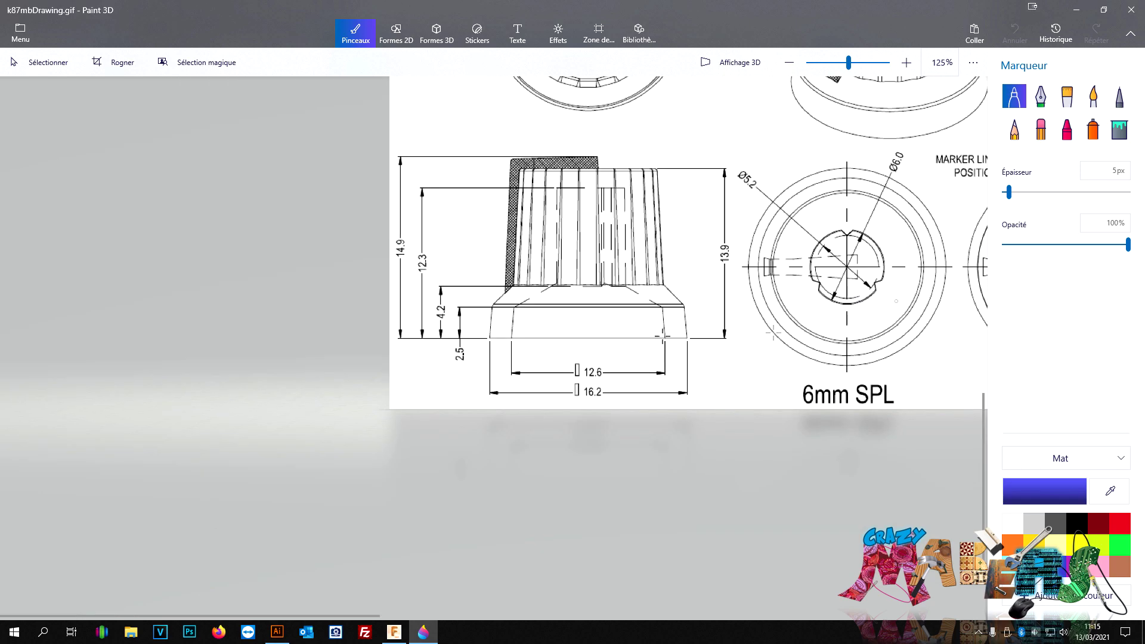
scroll(360, 378, "up", 2)
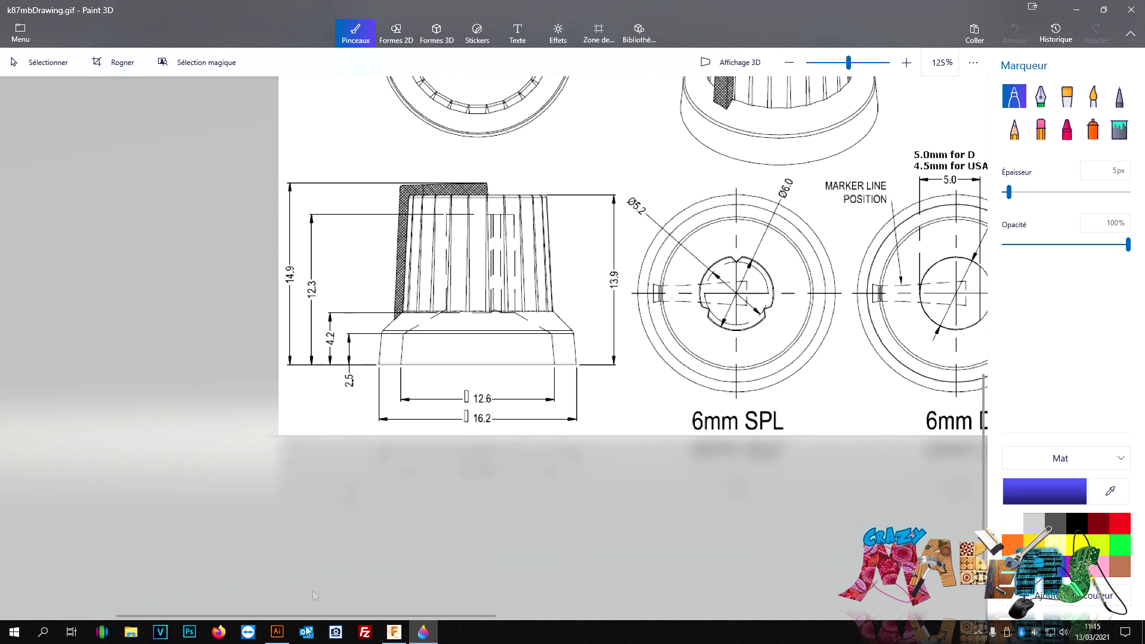
left_click(394, 632)
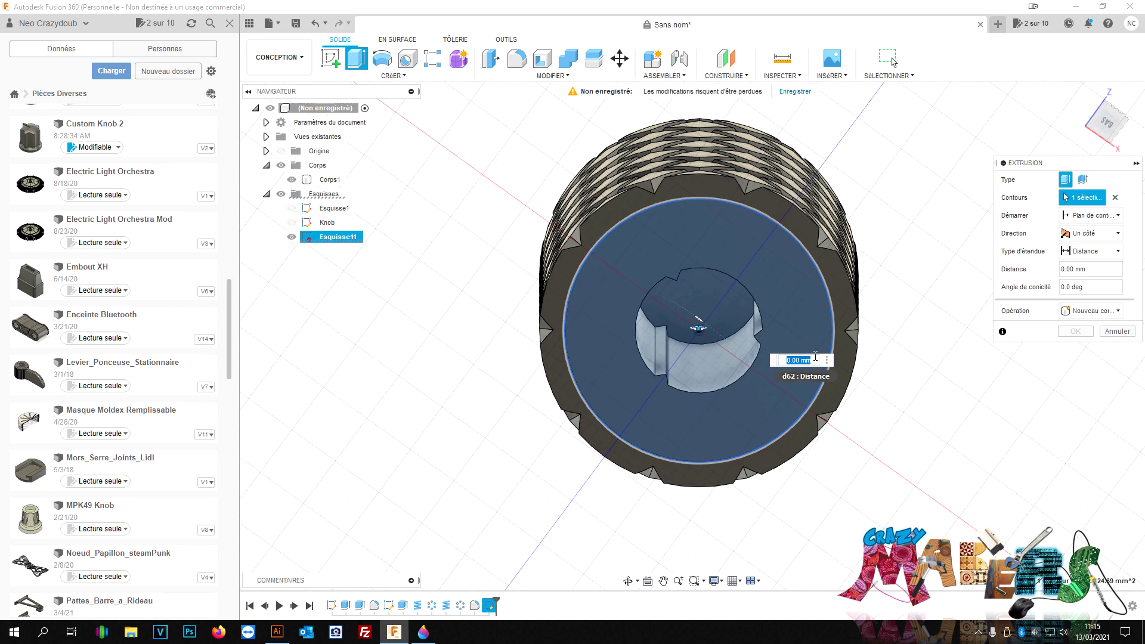
Step: Cut the circular profile 2.3 mm into the knob's base and inspect the recess
type(".3")
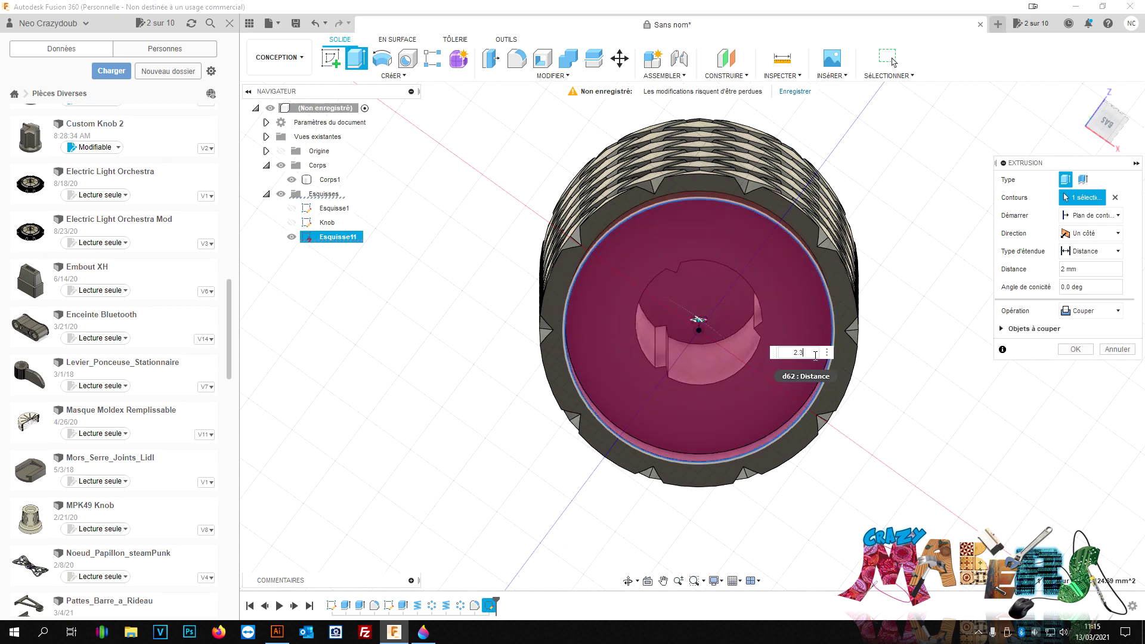
key("Return")
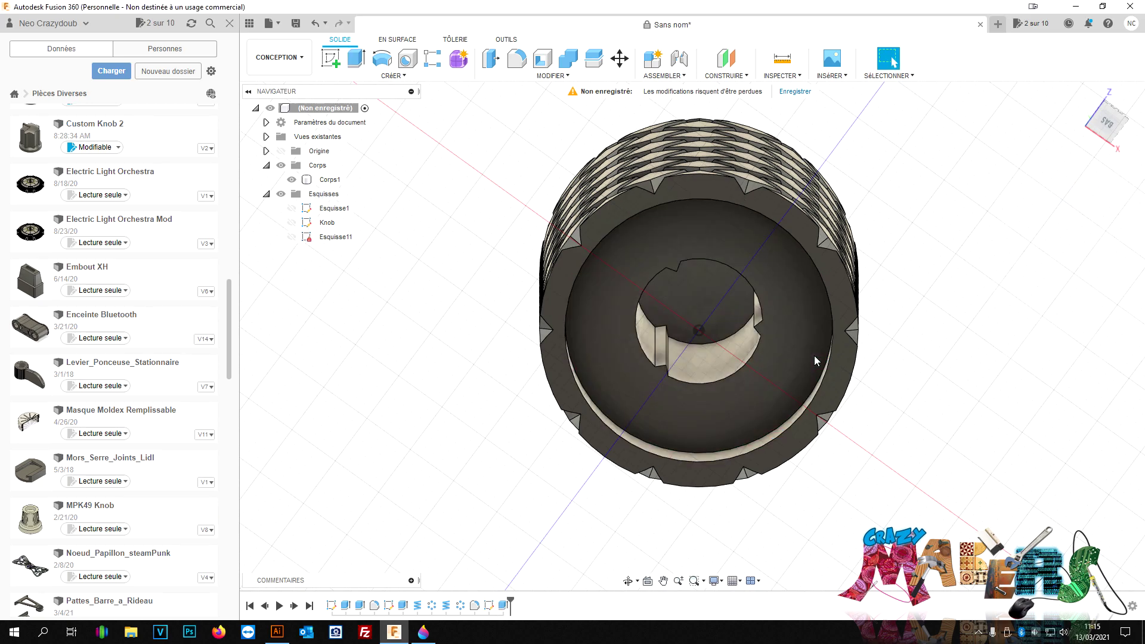
mouse_move(692, 335)
middle_mouse_down("shift")
mouse_move(692, 370)
mouse_move(691, 251)
mouse_move(698, 307)
mouse_move(692, 274)
middle_mouse_up("shift")
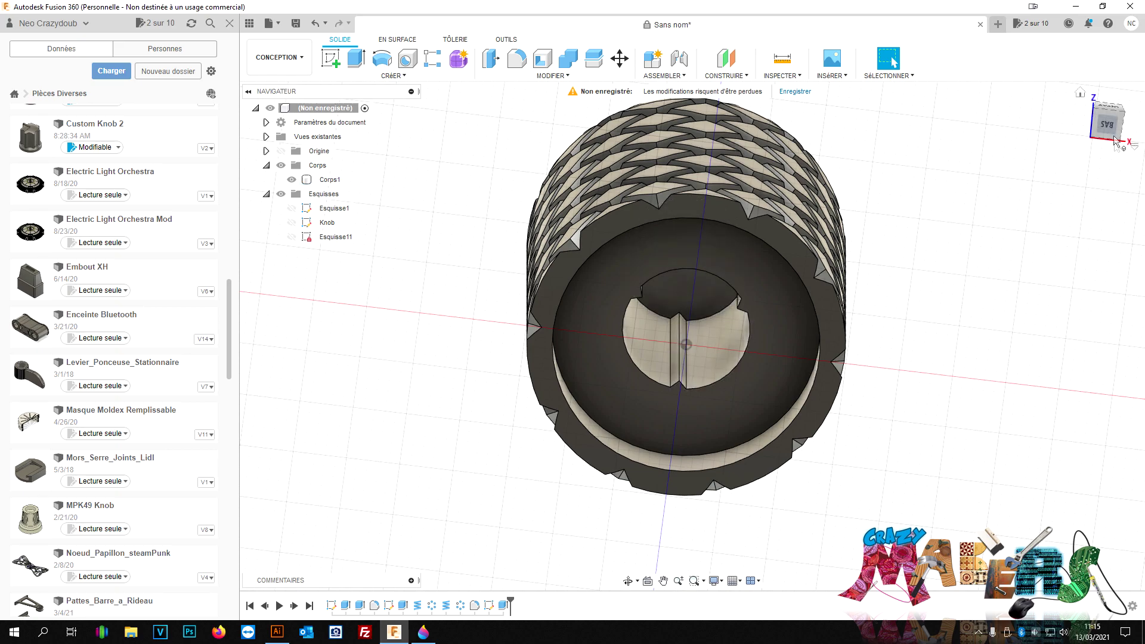
middle_click_drag(692, 336, 691, 363, "shift")
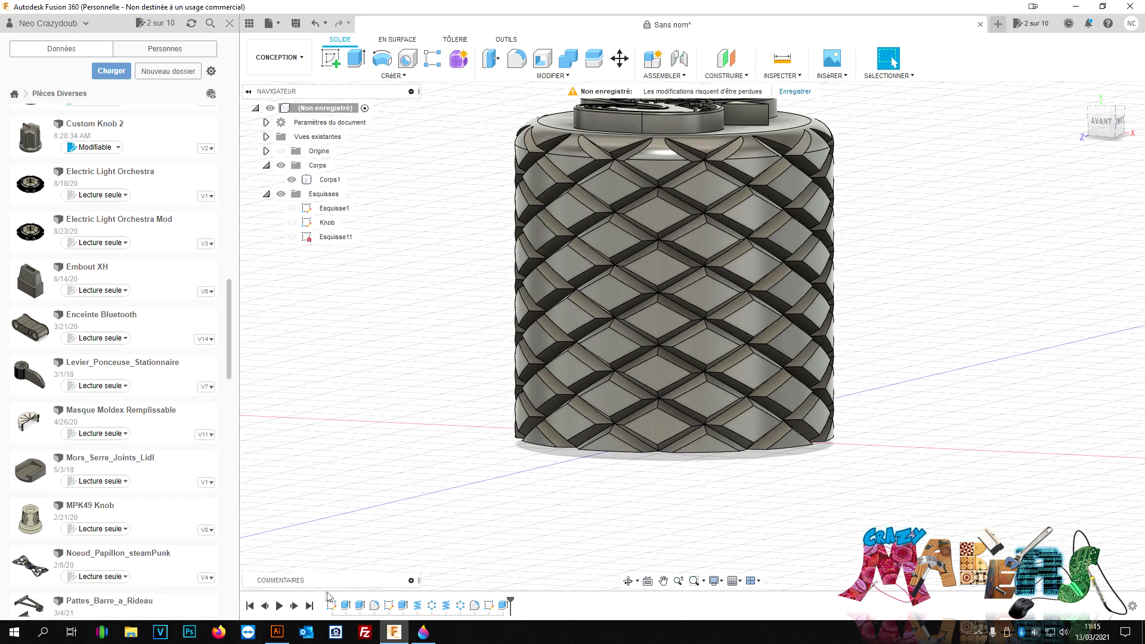
Step: Edit Extrusion1, changing the knob body height from 12.3 to 14.6 mm
right_click(346, 611)
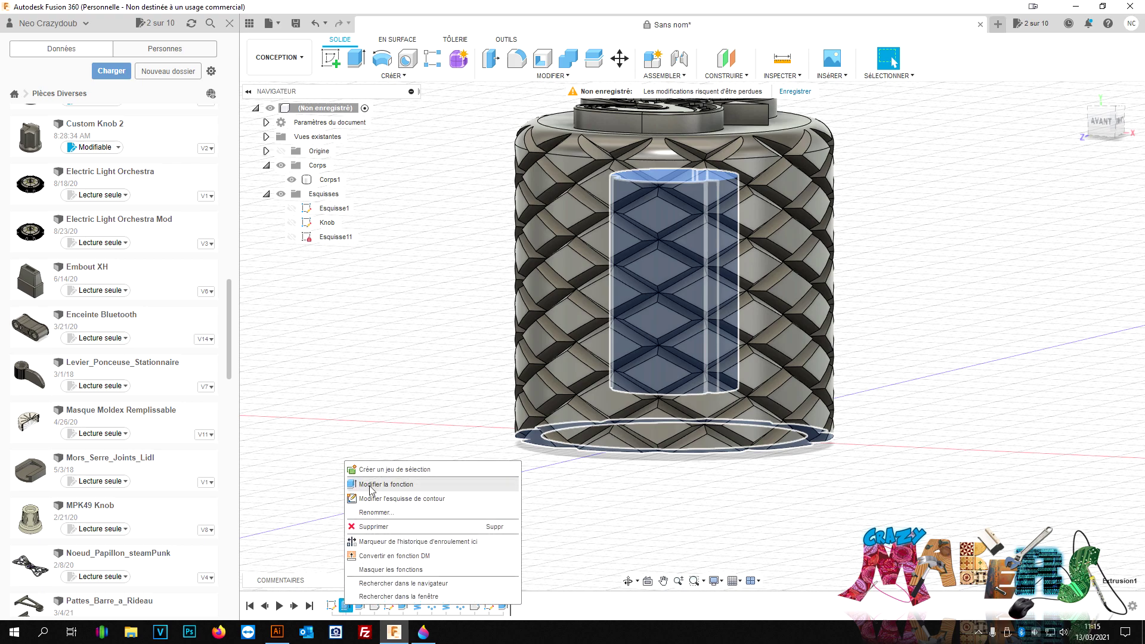
left_click(381, 487)
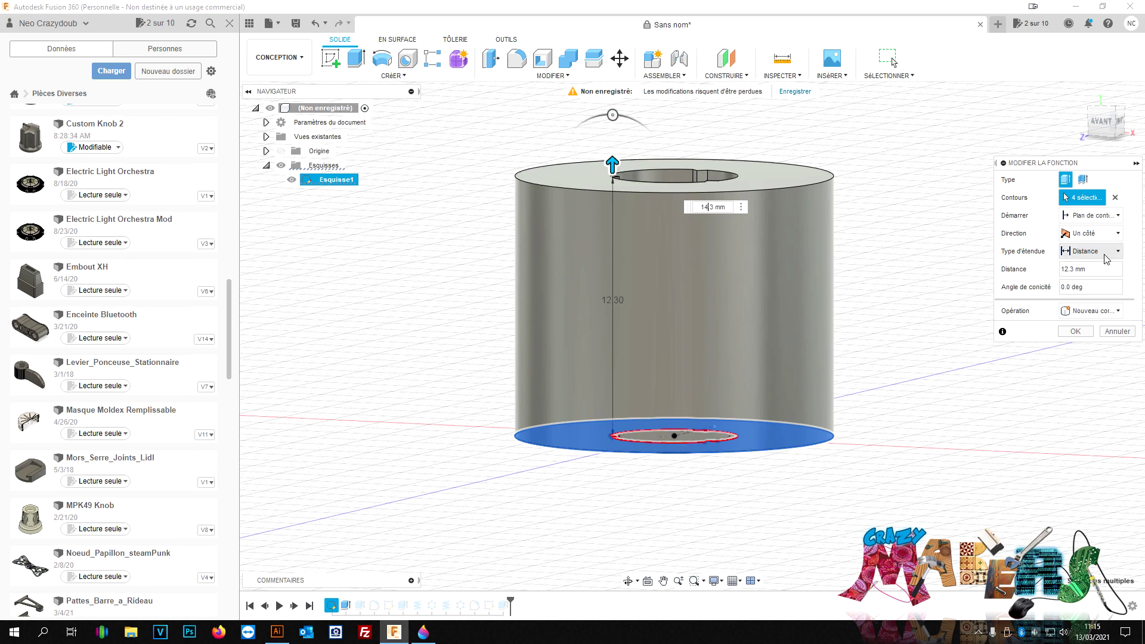
type(".6")
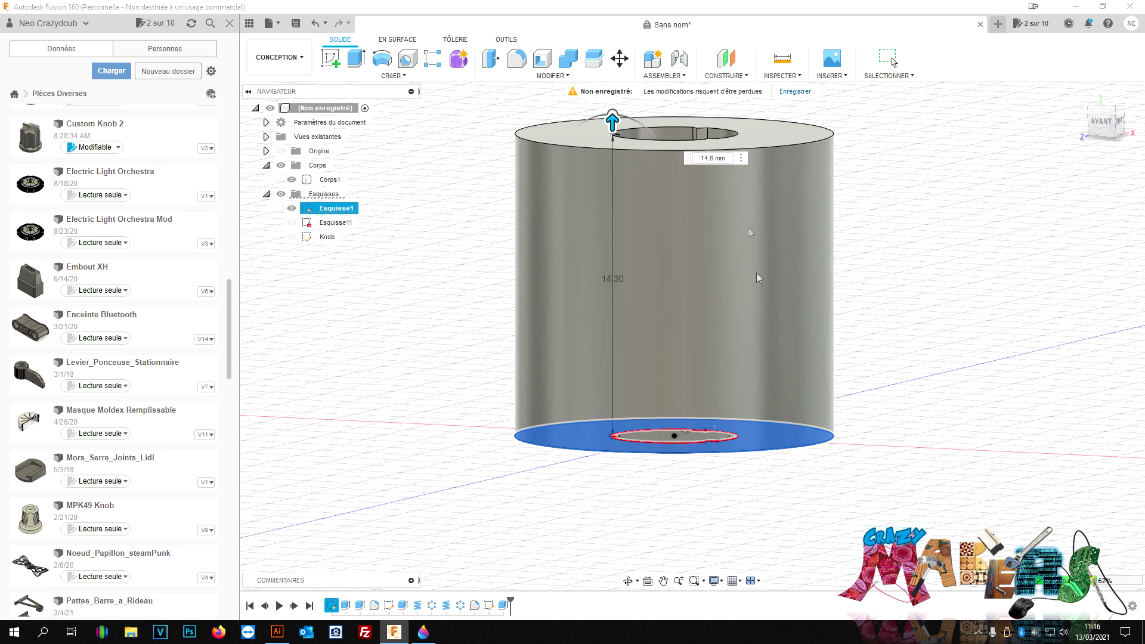
scroll(921, 357, "up", 5)
Step: Orbit around the rebuilt knob to check its knurling, base recess and serpent logo
scroll(933, 294, "down", 3)
left_click_drag(1092, 137, 1105, 117)
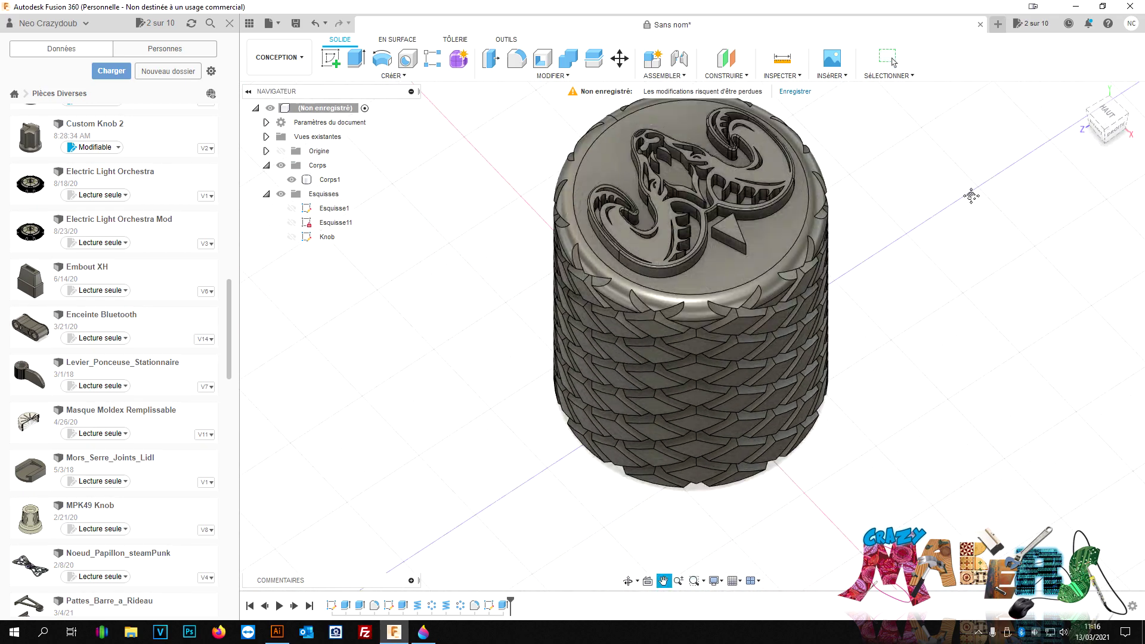
mouse_move(1105, 117)
middle_mouse_down("shift")
mouse_move(690, 334)
mouse_move(736, 517)
middle_mouse_up("shift")
left_click(736, 517)
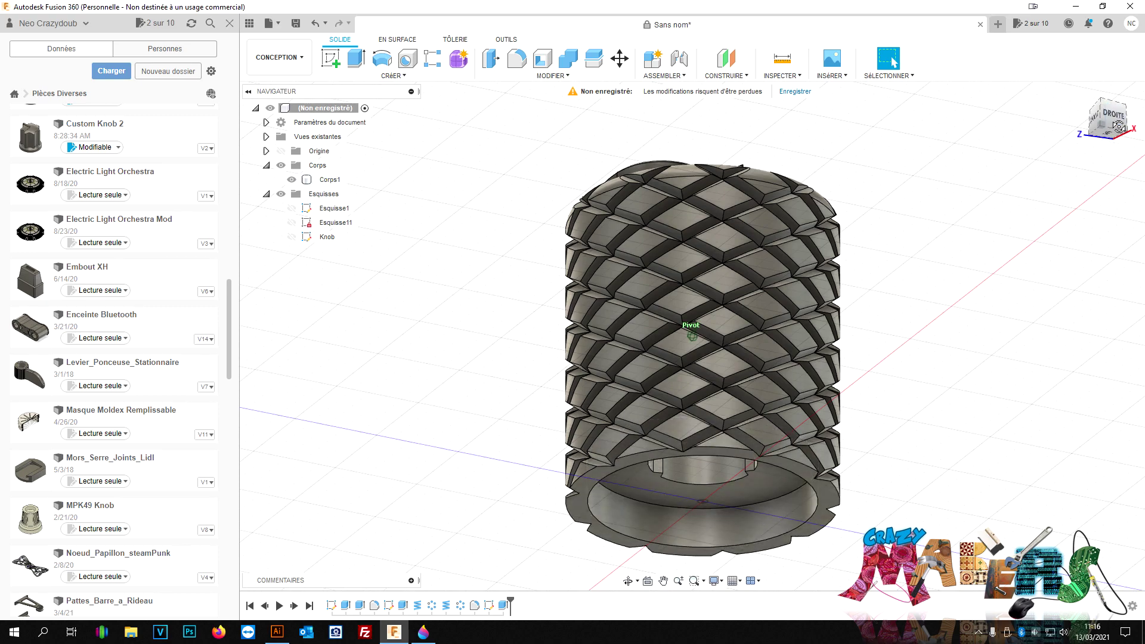
middle_click_drag(692, 336, 835, 468, "shift")
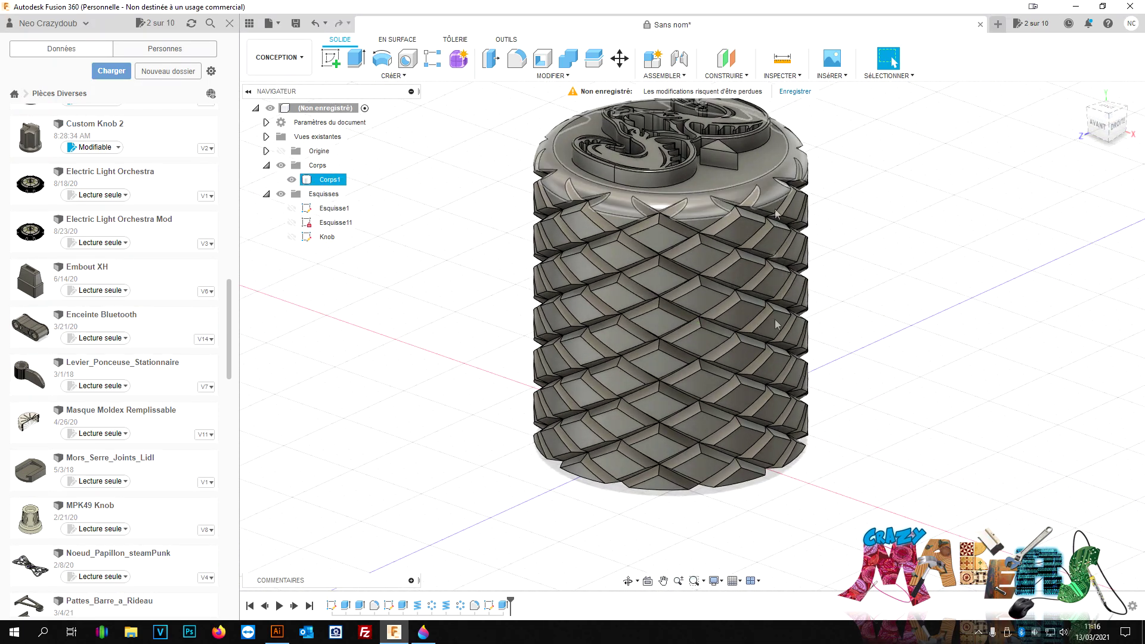
mouse_move(1078, 159)
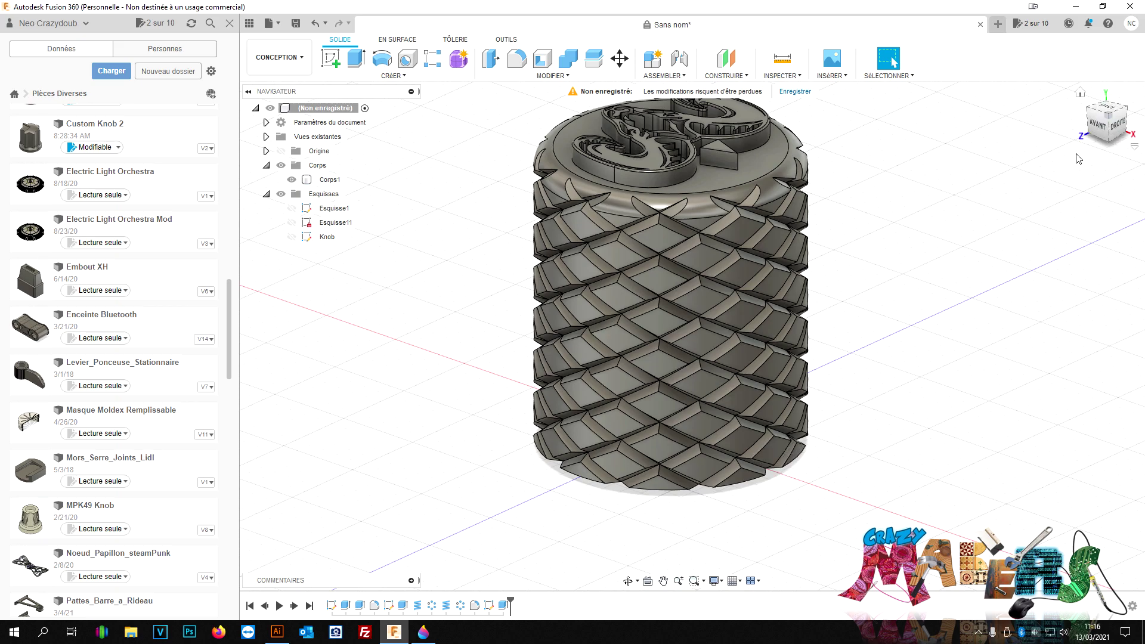
middle_click_drag(691, 336, 691, 393, "shift")
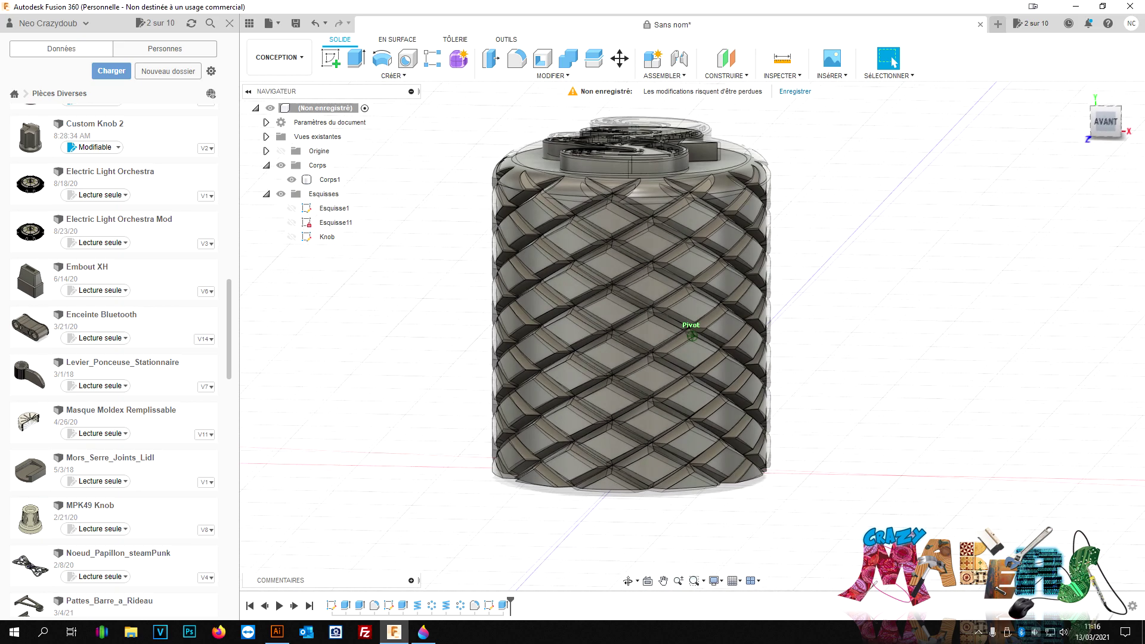
middle_click_drag(691, 335, 942, 281, "shift")
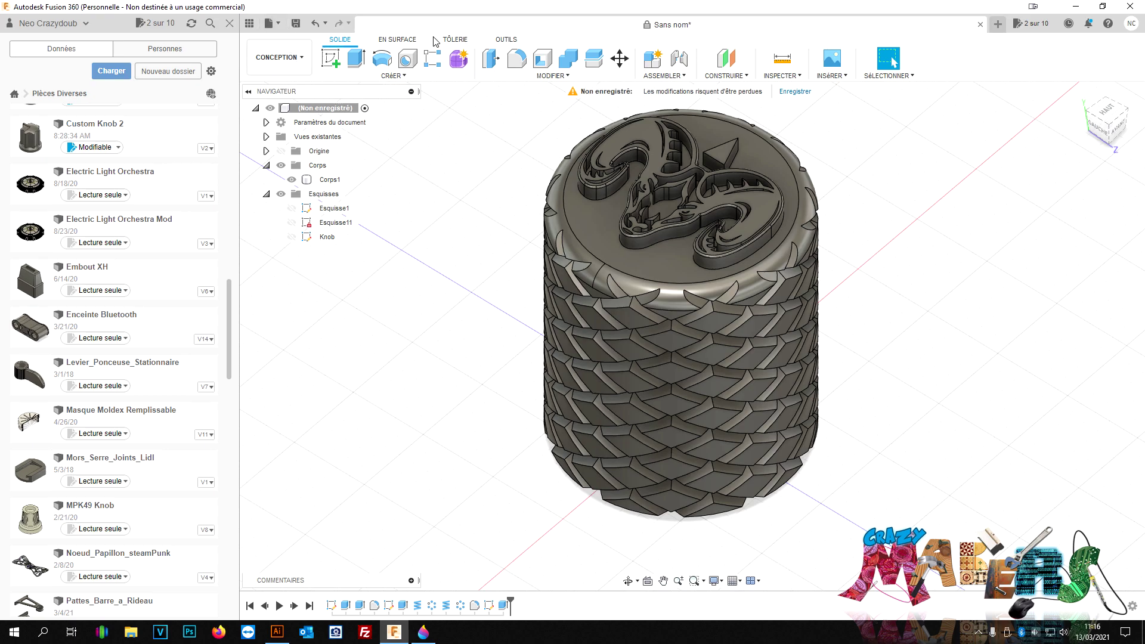
left_click(505, 40)
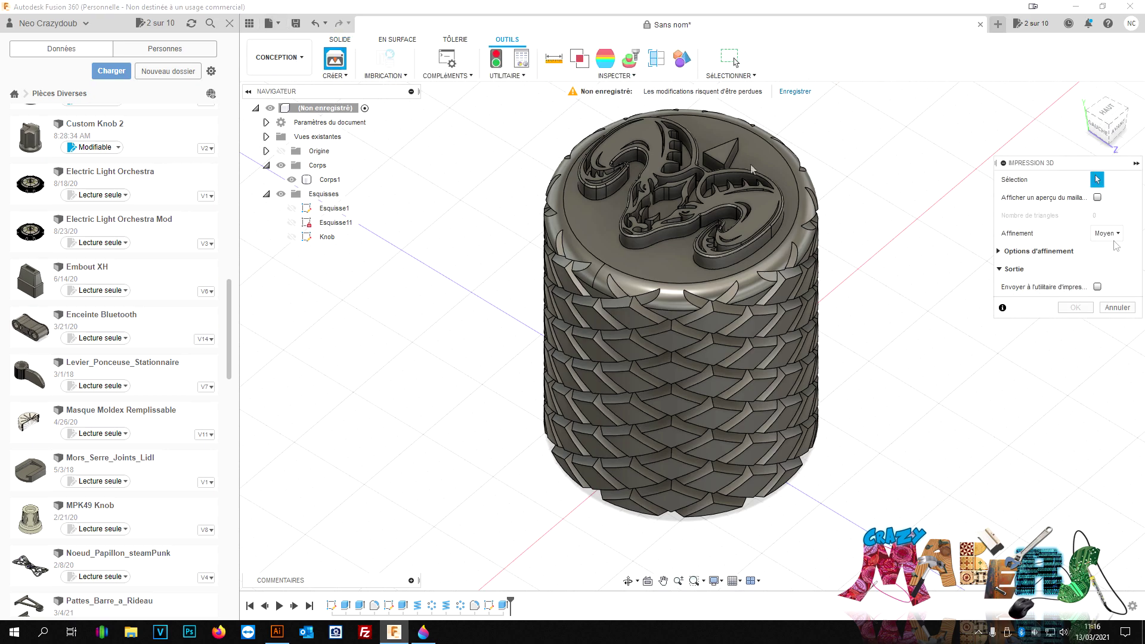
Step: Export the knob body as Custom_Knobs_3.stl into the Custom Knobs folder
left_click(796, 280)
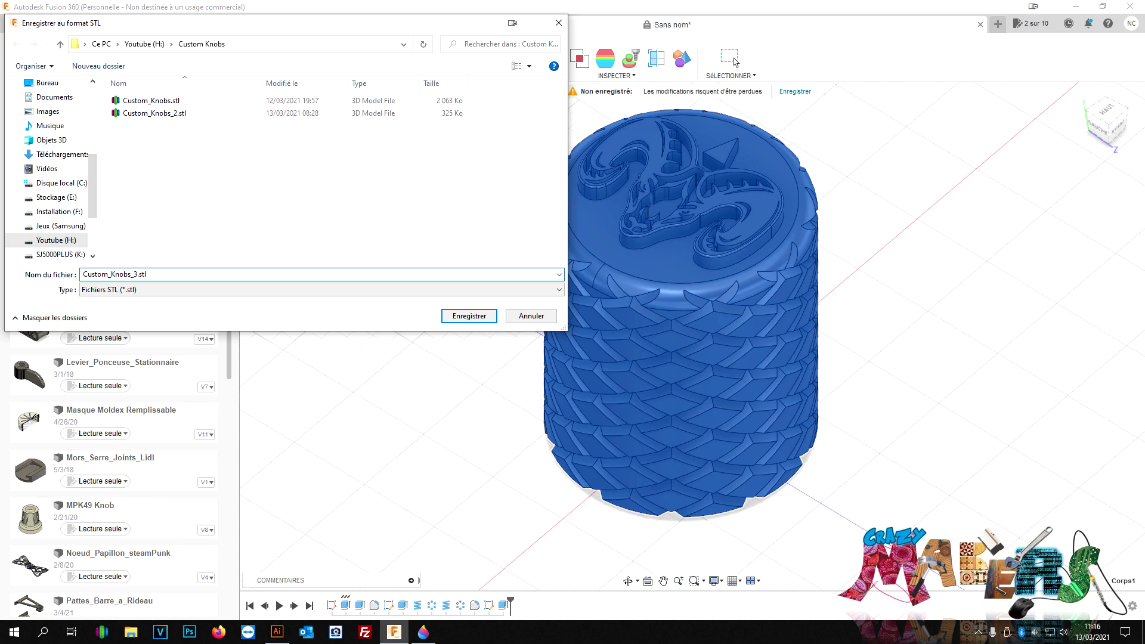
key("Return")
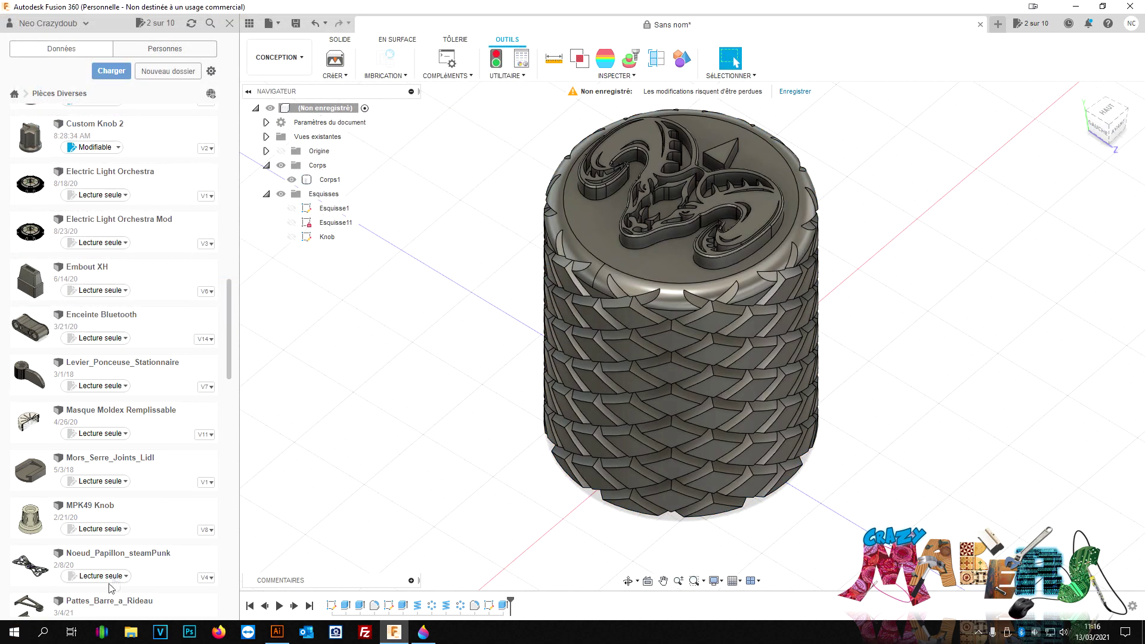
left_click(16, 632)
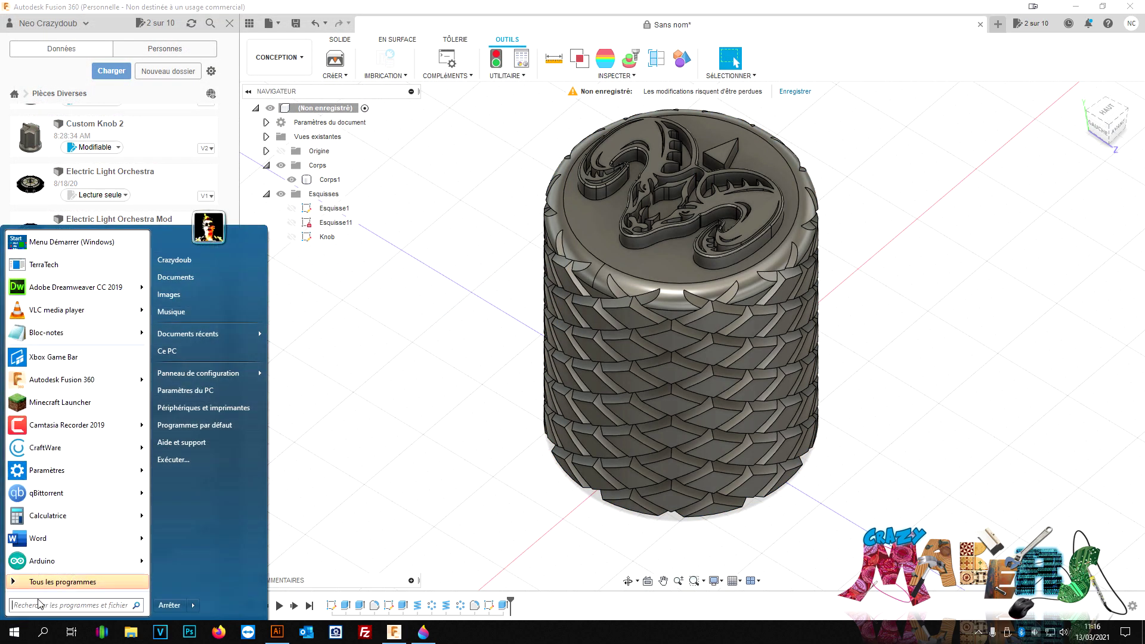
Step: Search the Start menu for 'chi' and launch CHITUBOX 64
type("chi")
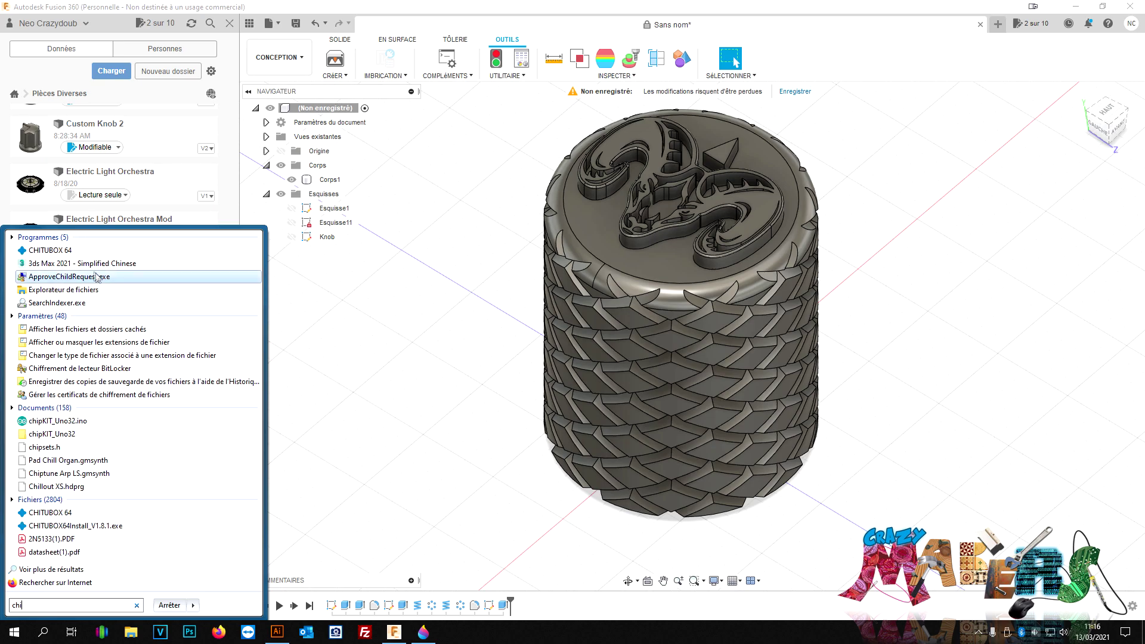
left_click(68, 253)
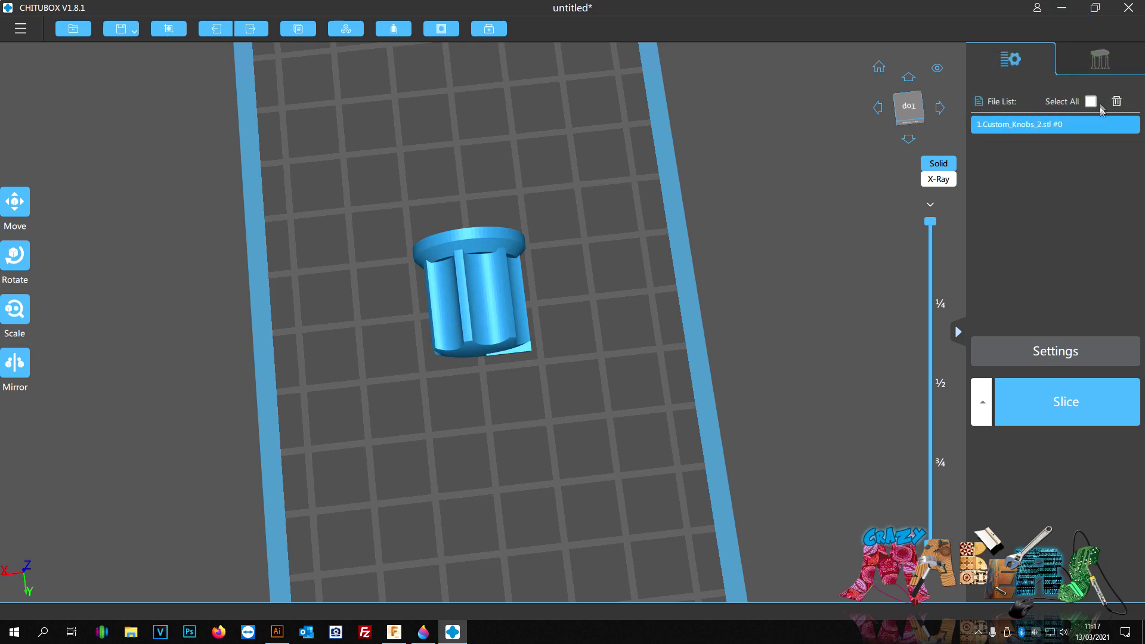
Step: Replace the old model with Custom_Knobs.stl, Custom_Knobs_2.stl and Custom_Knobs_3.stl on the build plate
left_click(1116, 101)
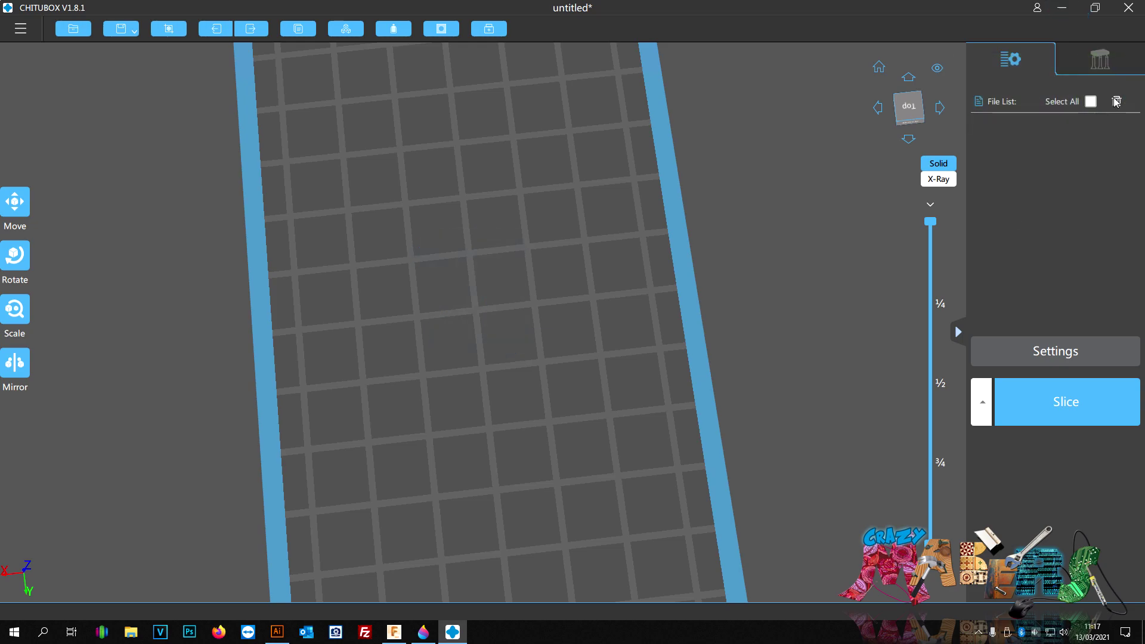
left_click(73, 29)
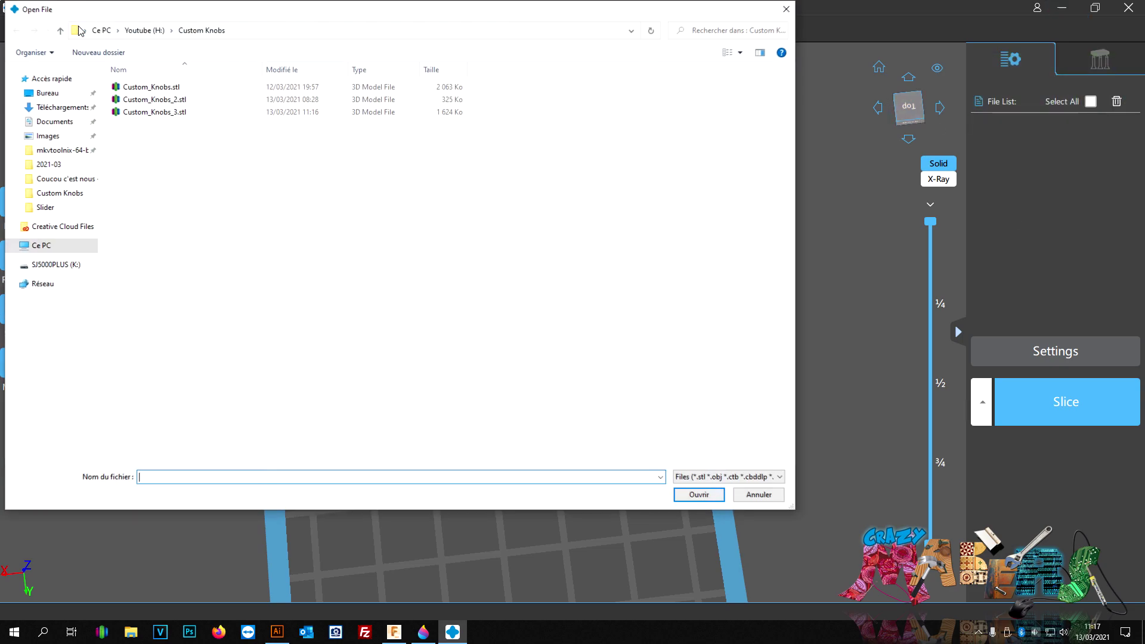
left_click(173, 113, "shift")
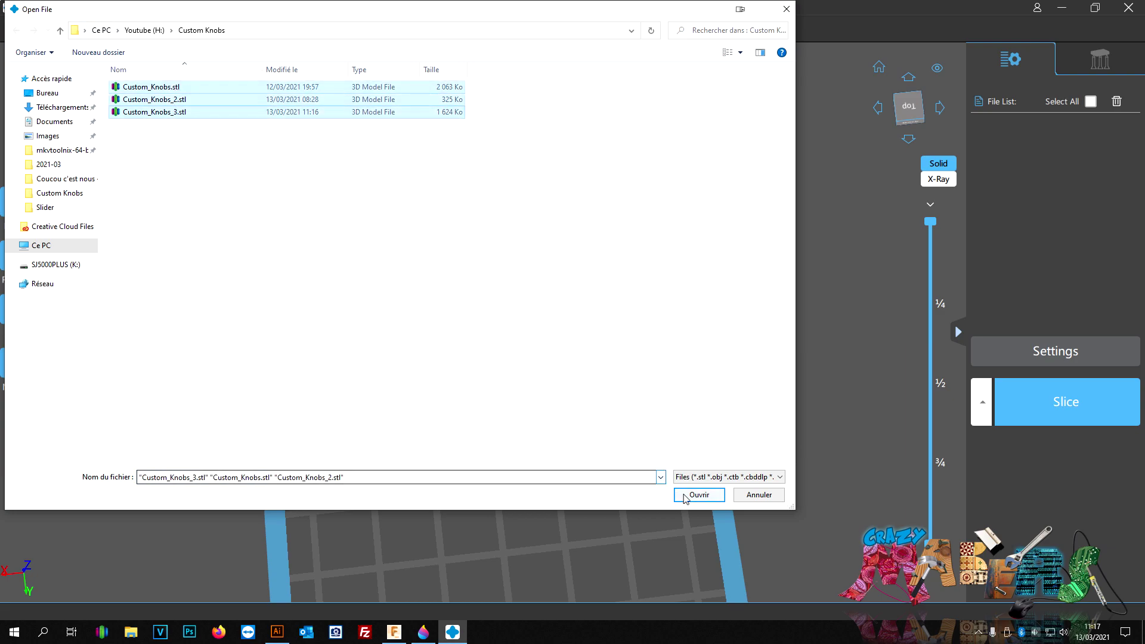
left_click(686, 496)
mouse_move(565, 298)
left_mouse_down()
mouse_move(699, 195)
mouse_move(476, 307)
left_mouse_up()
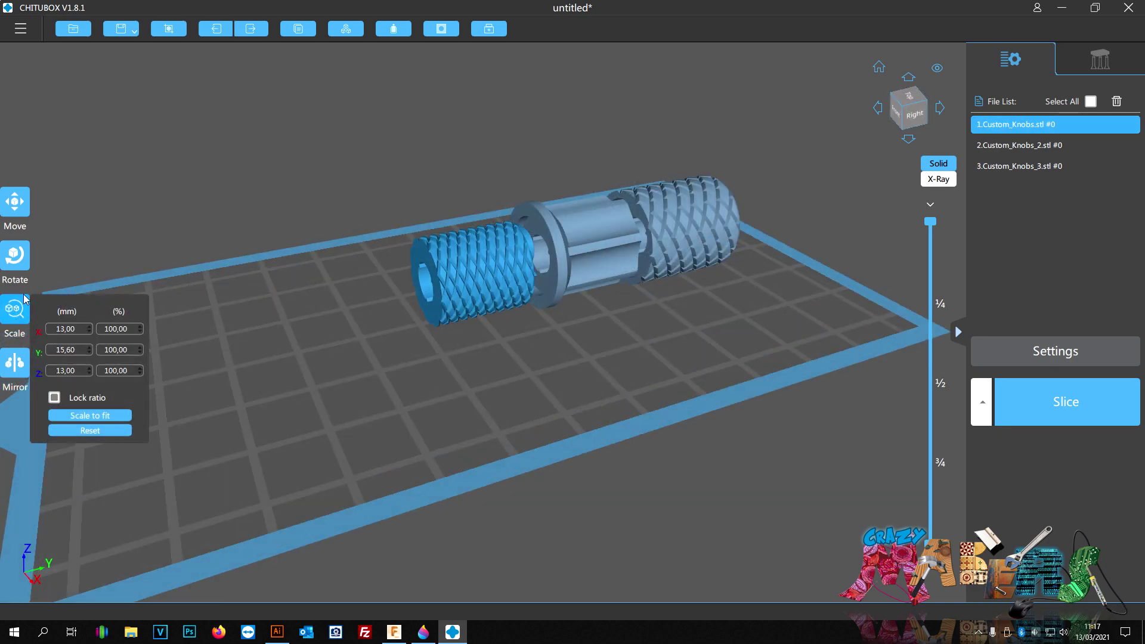
Step: Rotate Custom_Knobs_2 and Custom_Knobs_3 in 45° X steps so they stand upright
left_click(14, 257)
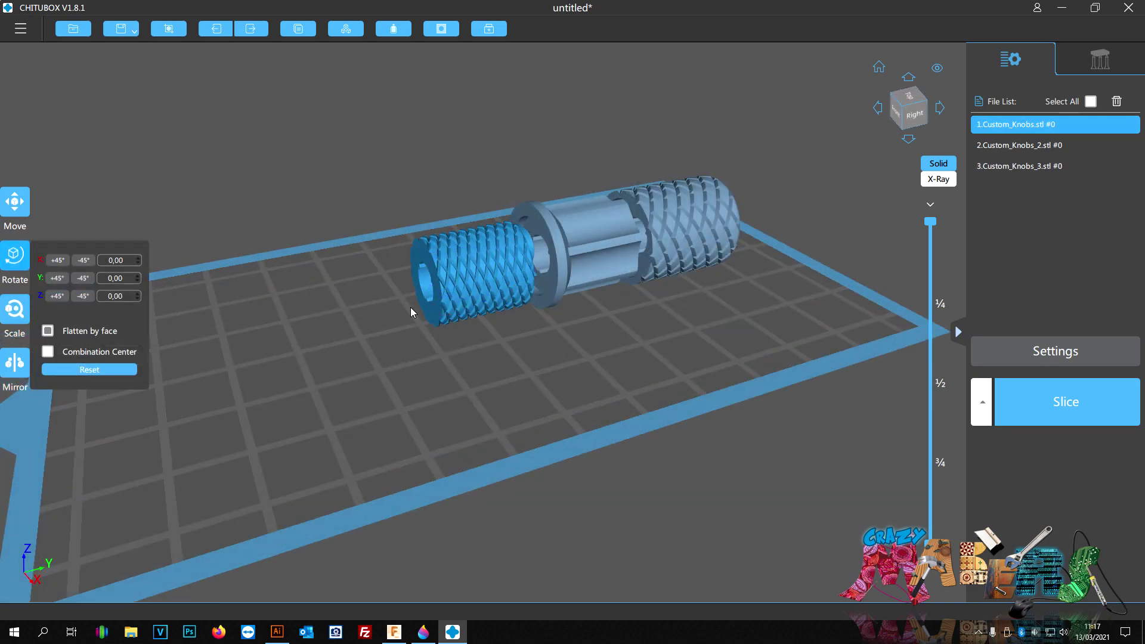
left_click(546, 288)
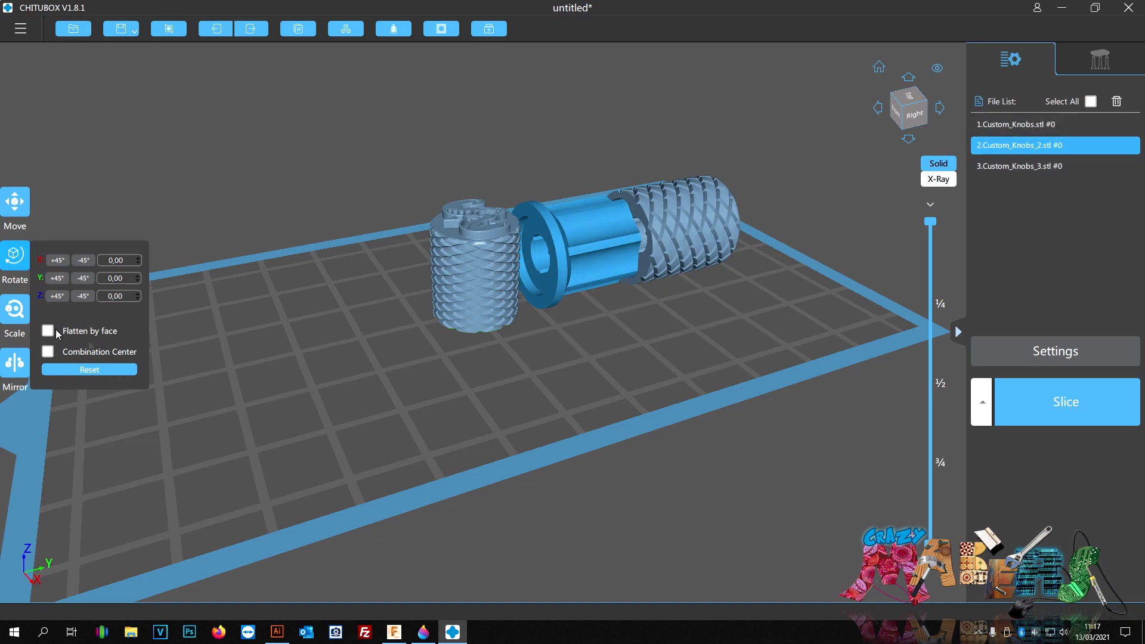
left_click(49, 331)
left_click(549, 295)
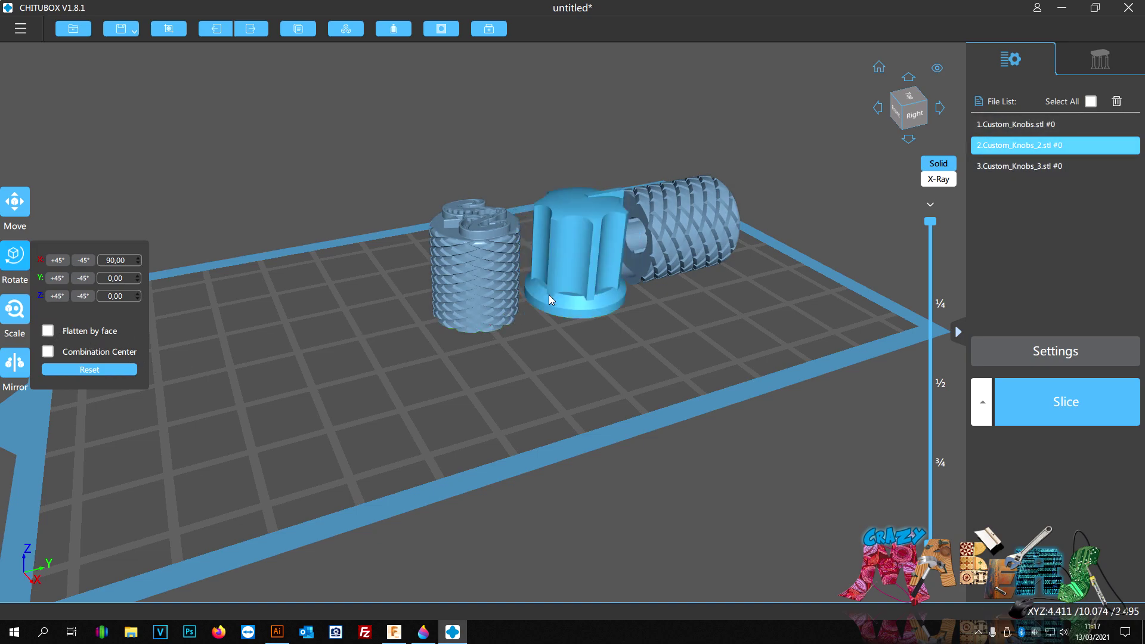
left_click(659, 275)
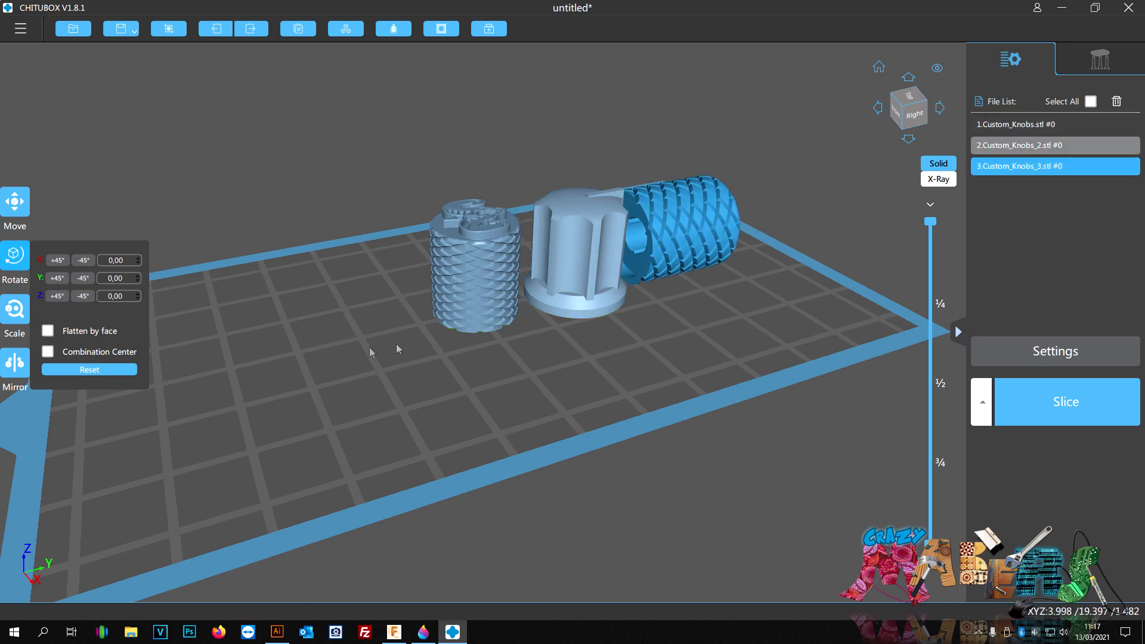
left_click(638, 292)
Step: Move the first and third knobs left so all three are spaced apart
left_click_drag(752, 348, 721, 385)
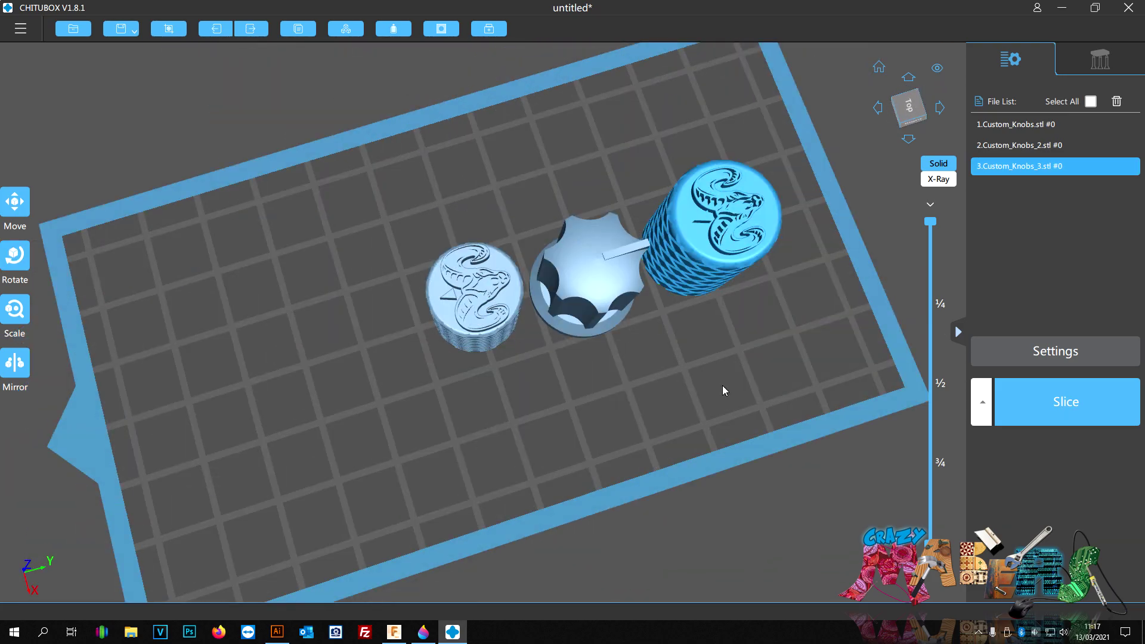
scroll(721, 385, "up", 3)
left_click_drag(456, 281, 314, 281)
mouse_move(314, 281)
right_mouse_down()
mouse_move(267, 398)
mouse_move(189, 252)
mouse_move(200, 334)
mouse_move(166, 274)
mouse_move(214, 352)
right_mouse_up()
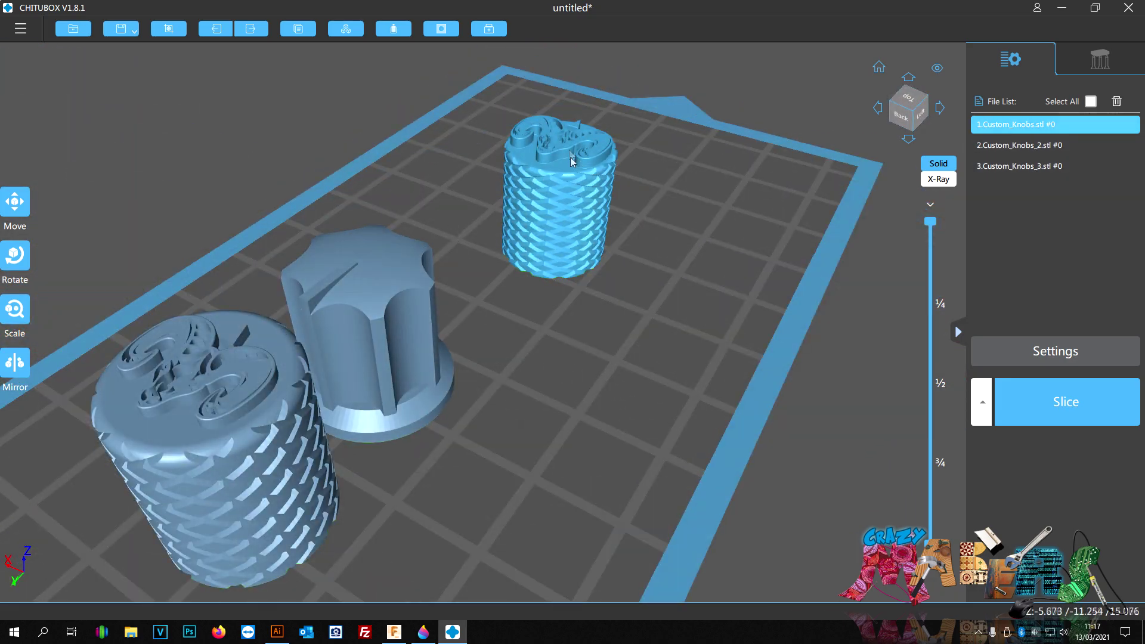
left_click(173, 429)
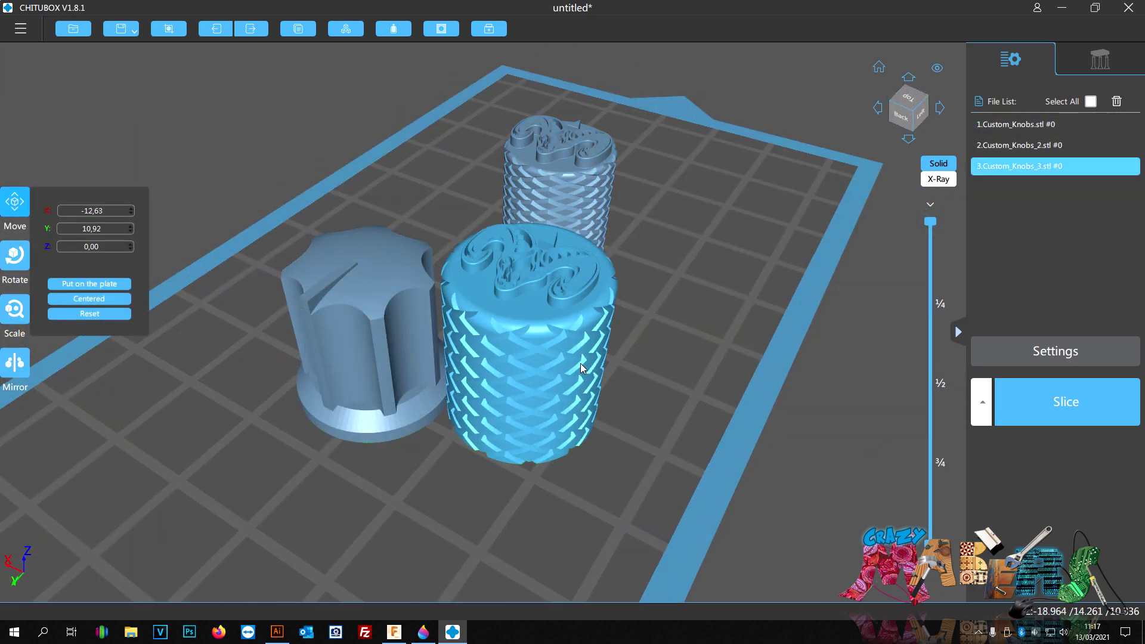
mouse_move(685, 332)
right_mouse_down()
mouse_move(548, 379)
mouse_move(581, 380)
mouse_move(604, 413)
mouse_move(593, 528)
mouse_move(657, 510)
mouse_move(652, 449)
mouse_move(645, 518)
mouse_move(747, 524)
mouse_move(547, 405)
mouse_move(438, 410)
mouse_move(484, 313)
mouse_move(588, 292)
mouse_move(567, 231)
mouse_move(564, 323)
mouse_move(542, 342)
mouse_move(600, 356)
mouse_move(569, 352)
mouse_move(514, 409)
mouse_move(534, 422)
mouse_move(636, 420)
mouse_move(618, 416)
right_mouse_up()
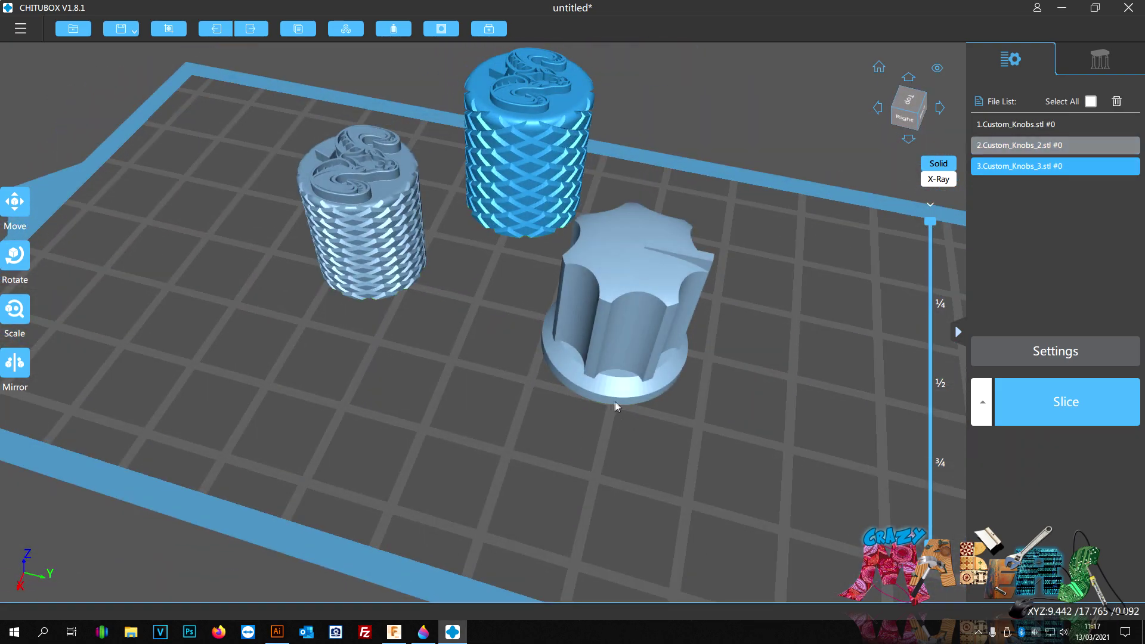
mouse_move(714, 324)
right_mouse_down()
mouse_move(629, 272)
mouse_move(693, 298)
mouse_move(728, 278)
mouse_move(682, 293)
mouse_move(662, 321)
mouse_move(632, 302)
mouse_move(748, 327)
mouse_move(721, 341)
mouse_move(492, 342)
right_mouse_up()
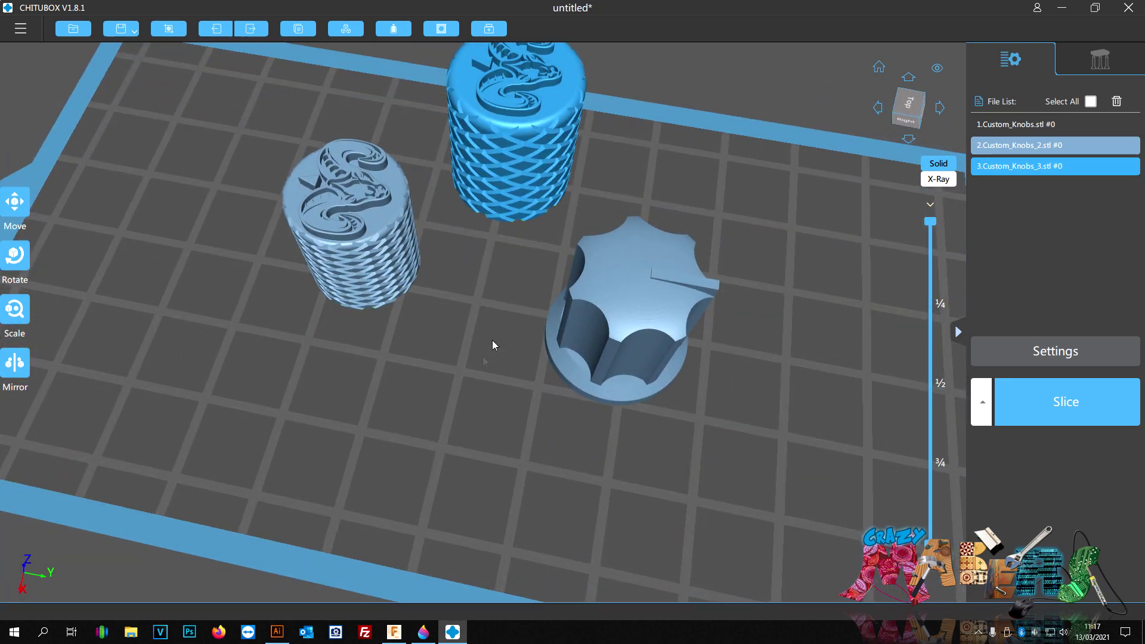
left_click_drag(603, 321, 537, 310)
mouse_move(738, 284)
right_mouse_down()
mouse_move(764, 321)
mouse_move(729, 156)
mouse_move(653, 274)
right_mouse_up()
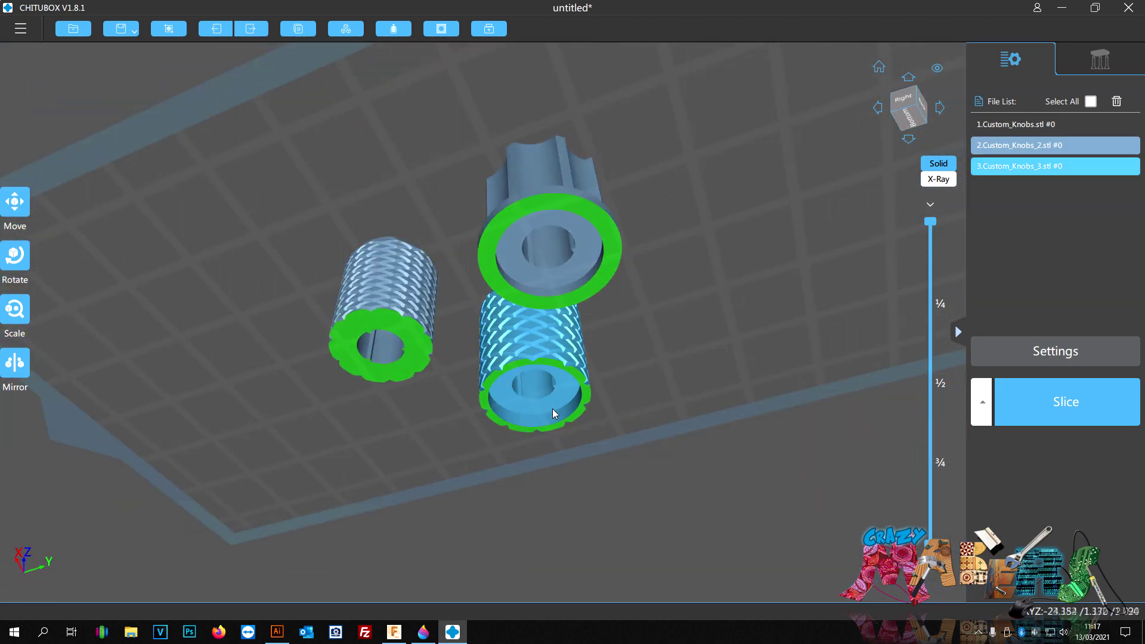
Step: Add Custom_Knobs_3.stl to the selection and generate a ring of supports beneath its base
scroll(552, 409, "up", 1)
scroll(538, 400, "up", 2)
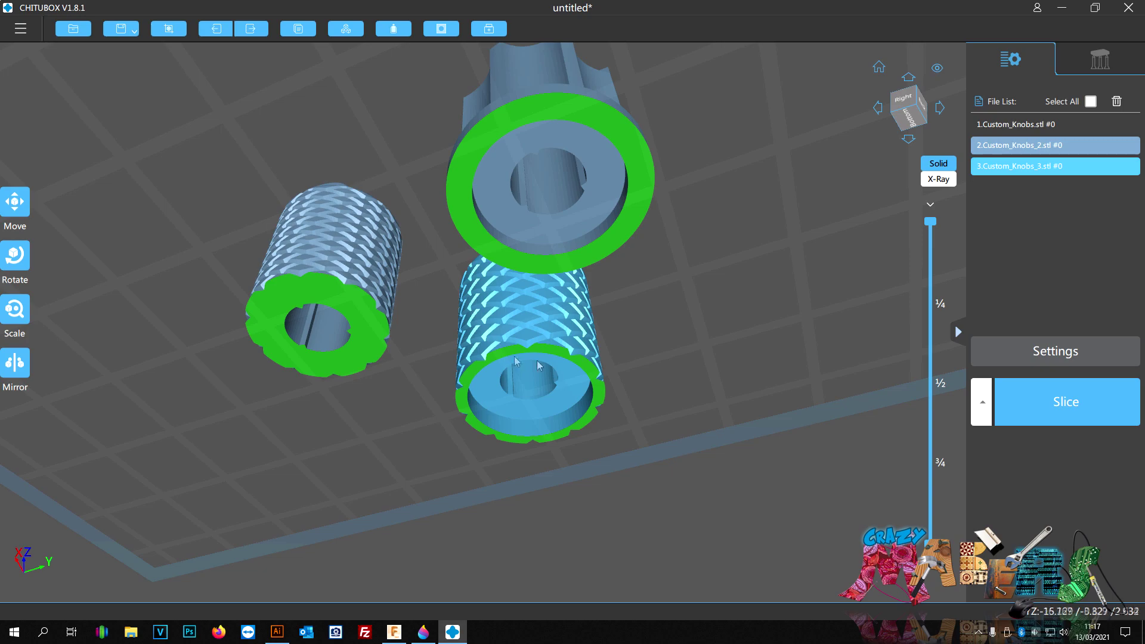
left_click(582, 192, "ctrl")
left_click(1093, 49)
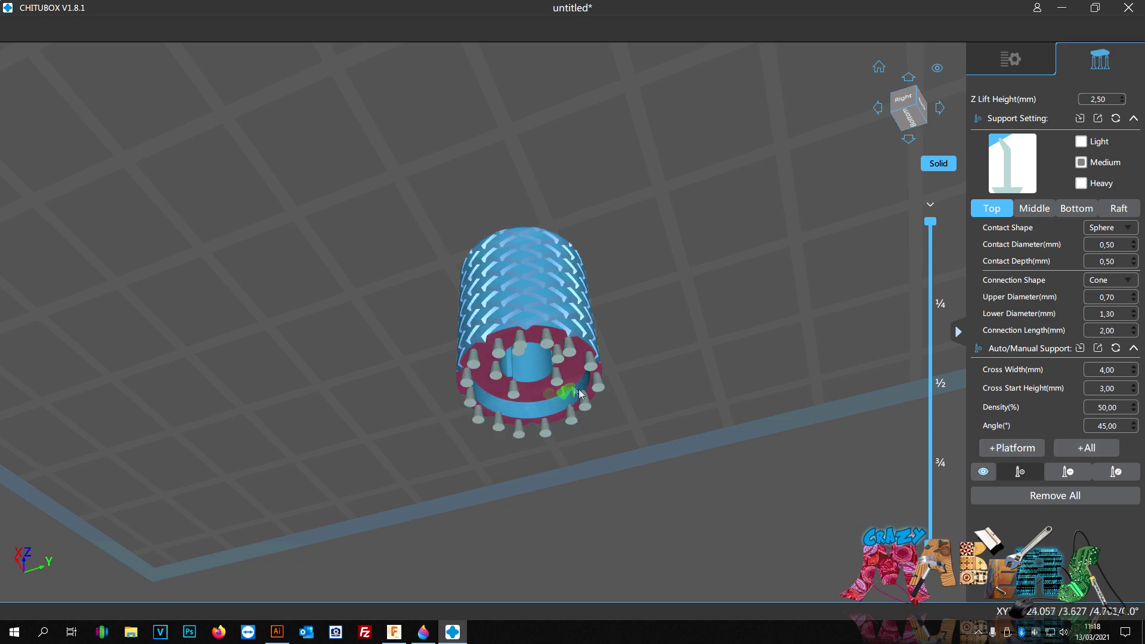
mouse_move(678, 350)
right_mouse_down()
mouse_move(613, 496)
mouse_move(603, 577)
right_mouse_up()
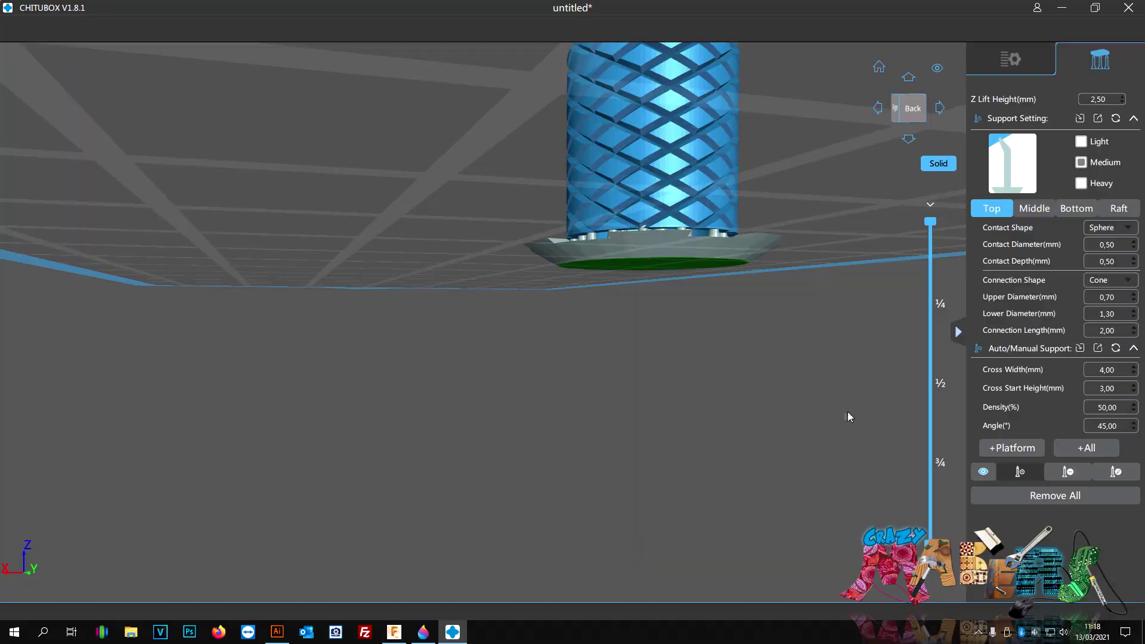